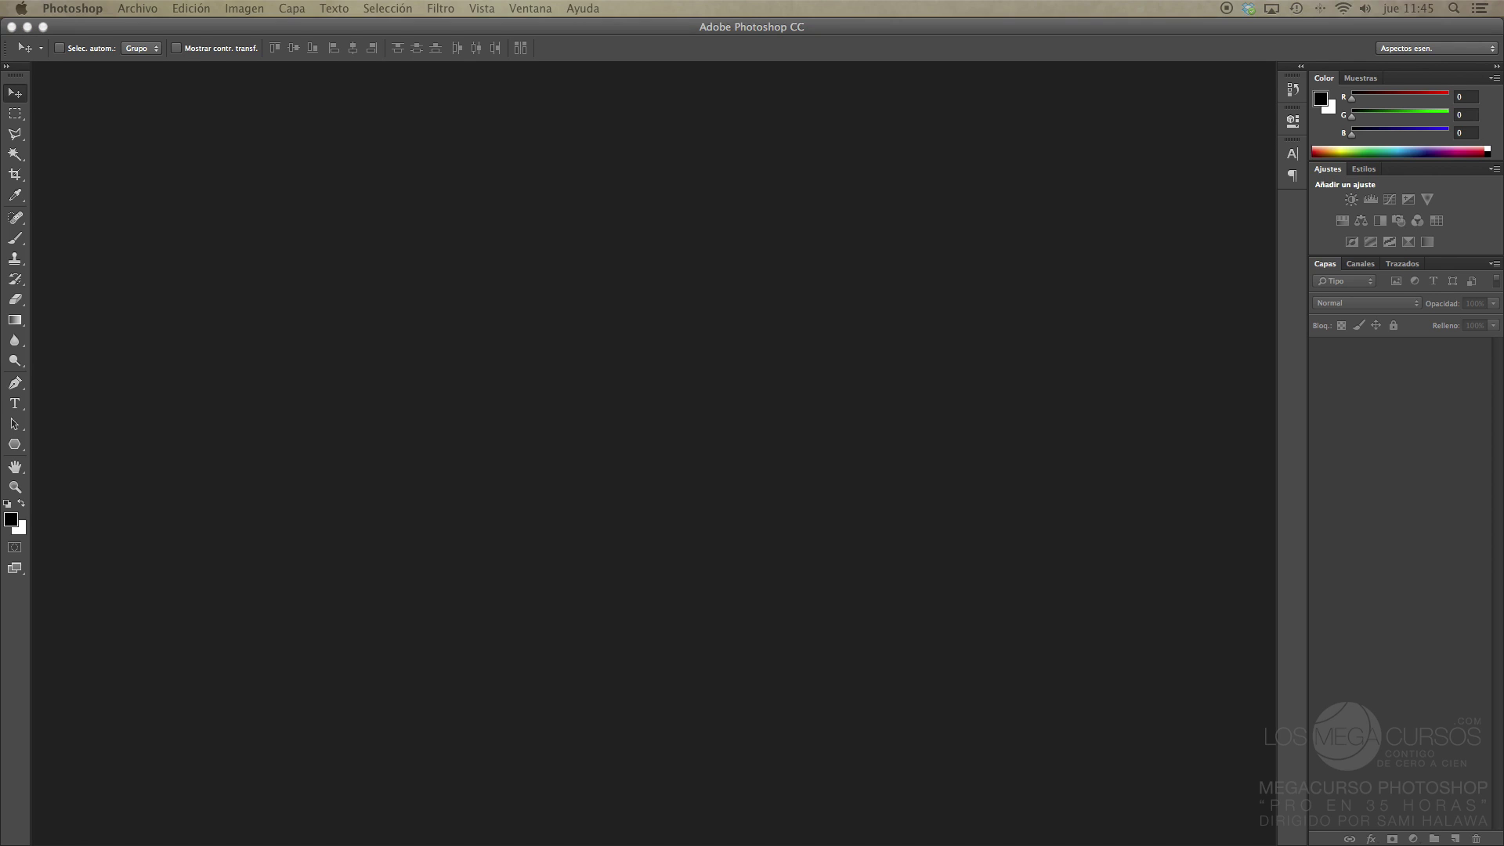
Open introducción.psd from the Photoshop files_introduction folder in Adobe Photoshop CC, view the finished poster and close it
left_click(378, 382)
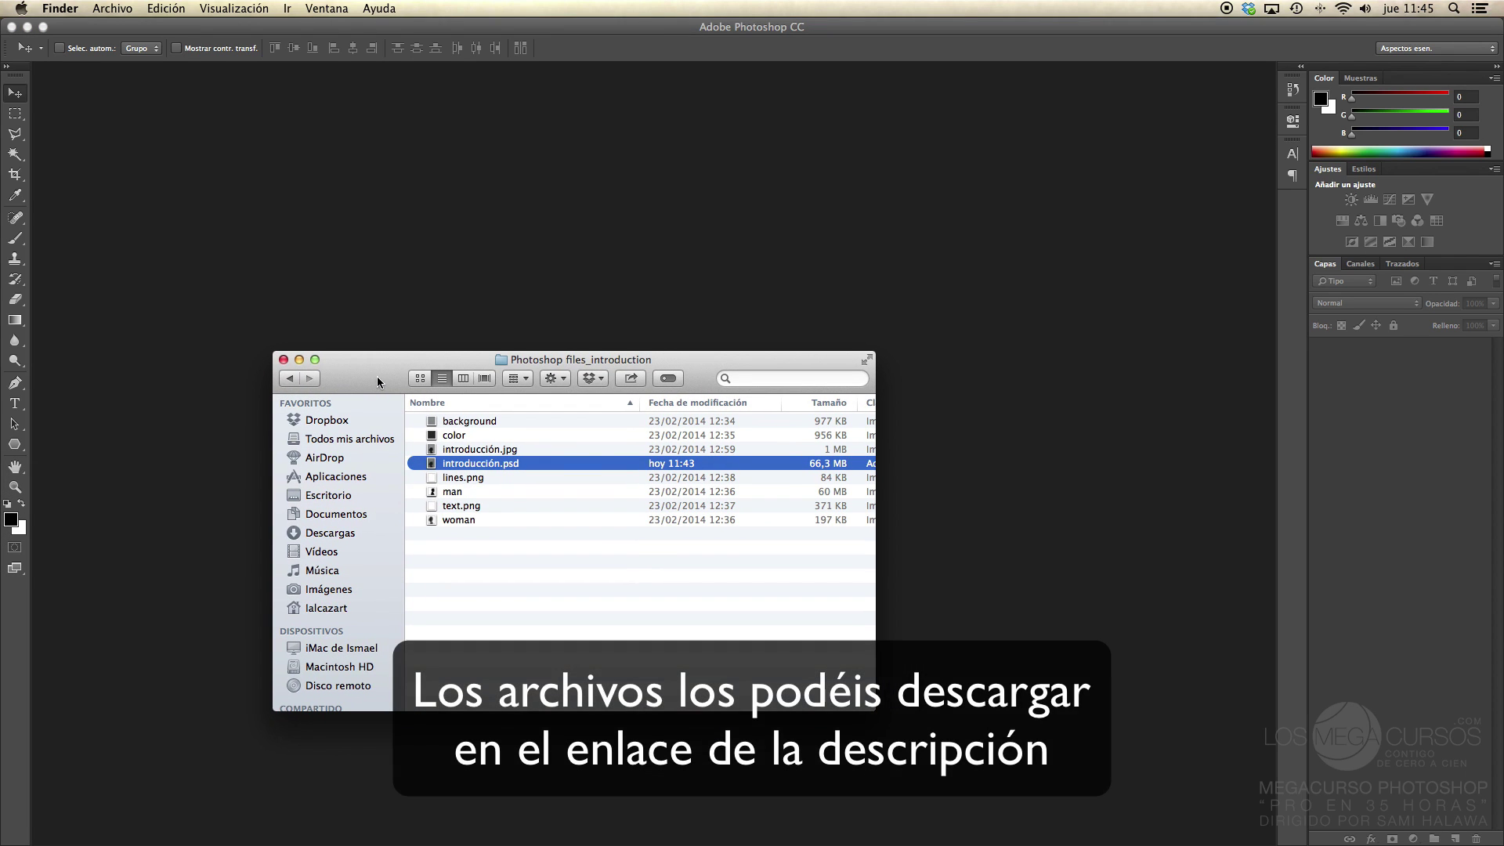
left_click_drag(378, 381, 425, 336)
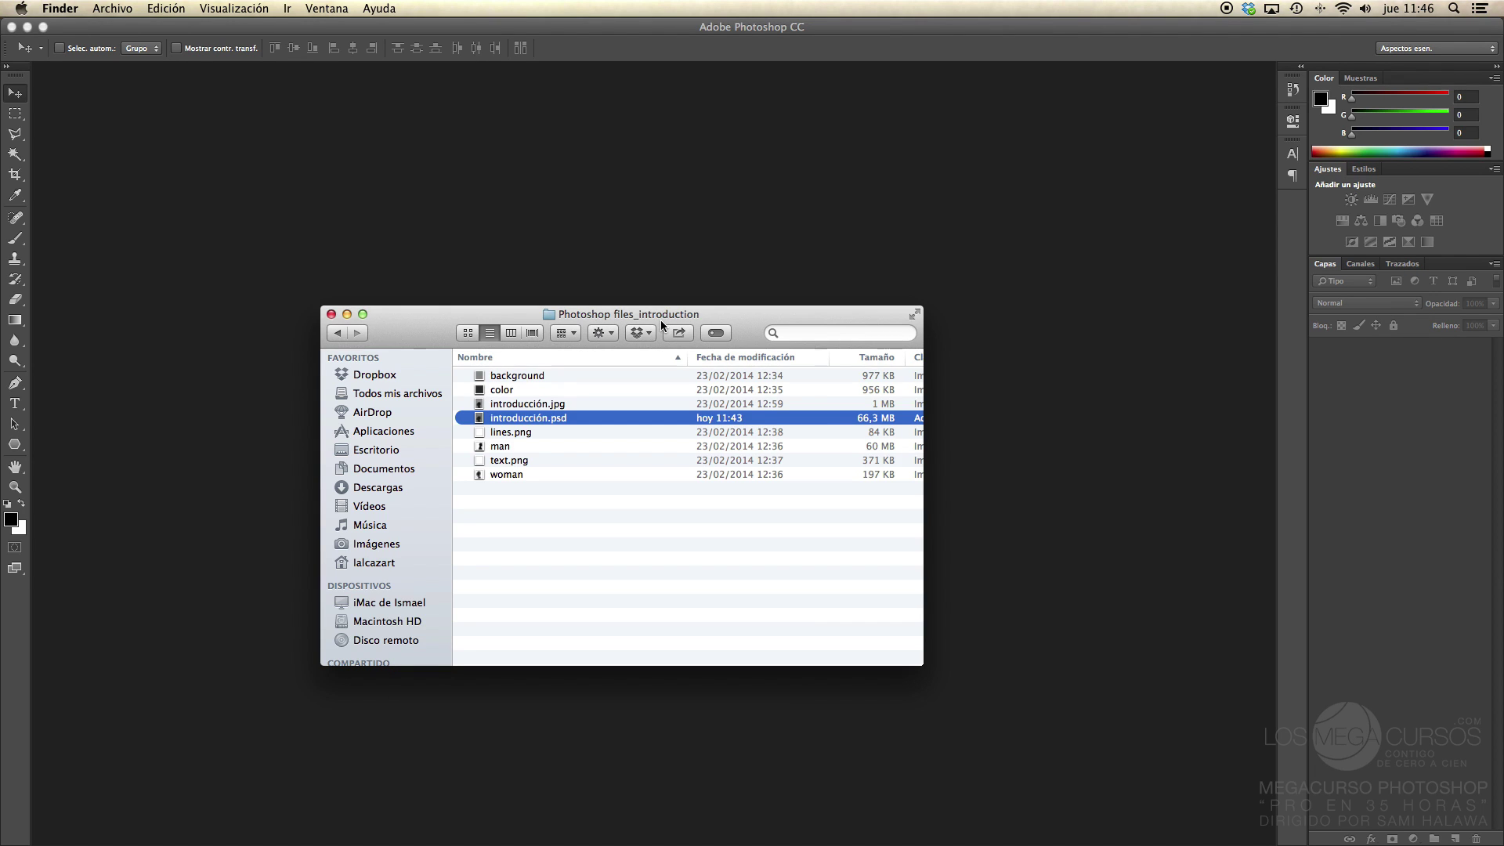
right_click(555, 426)
mouse_move(750, 445)
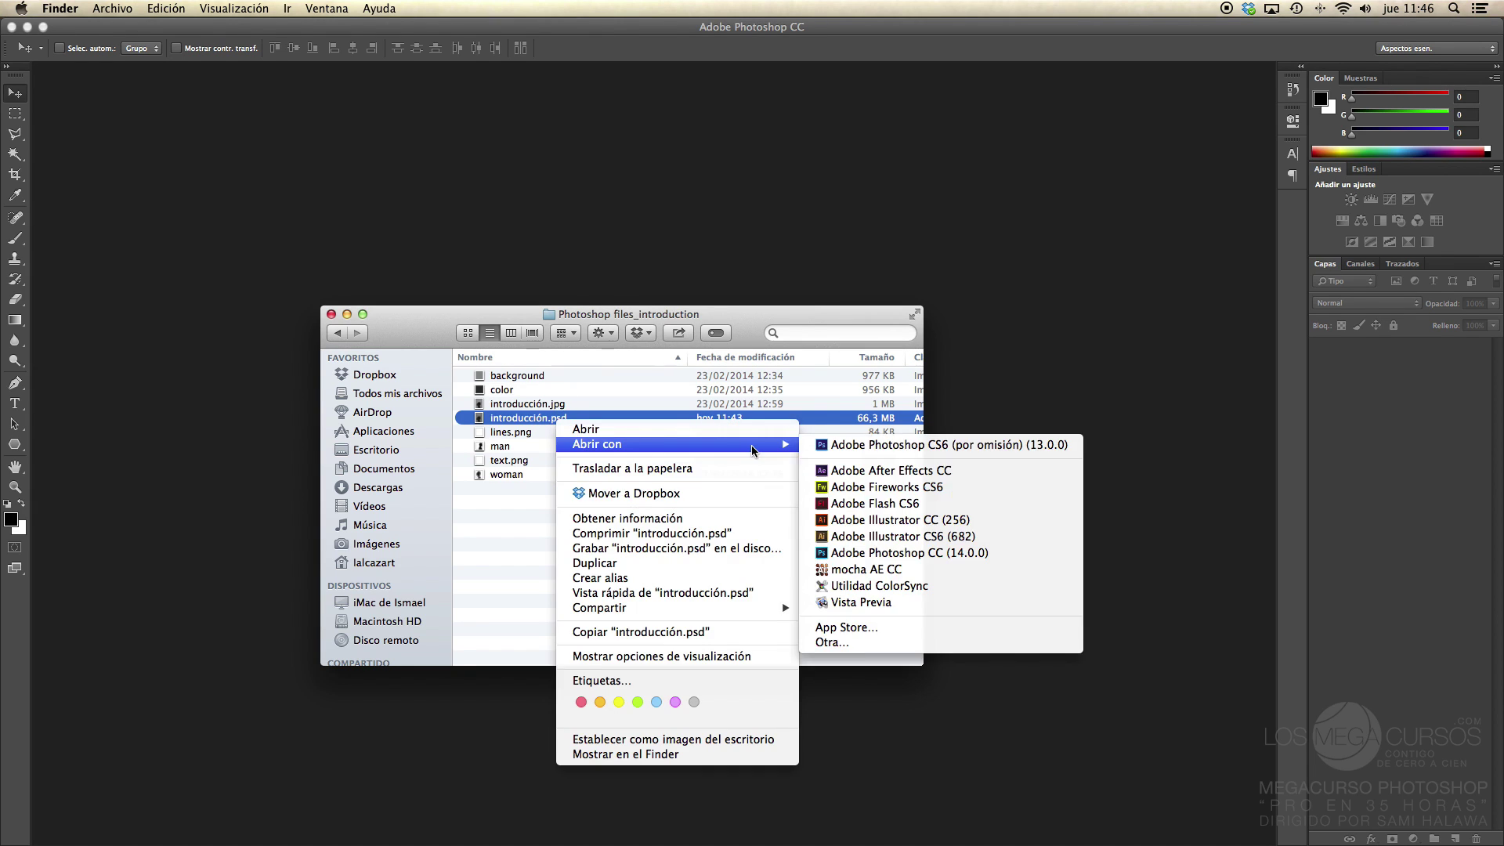
left_click(906, 556)
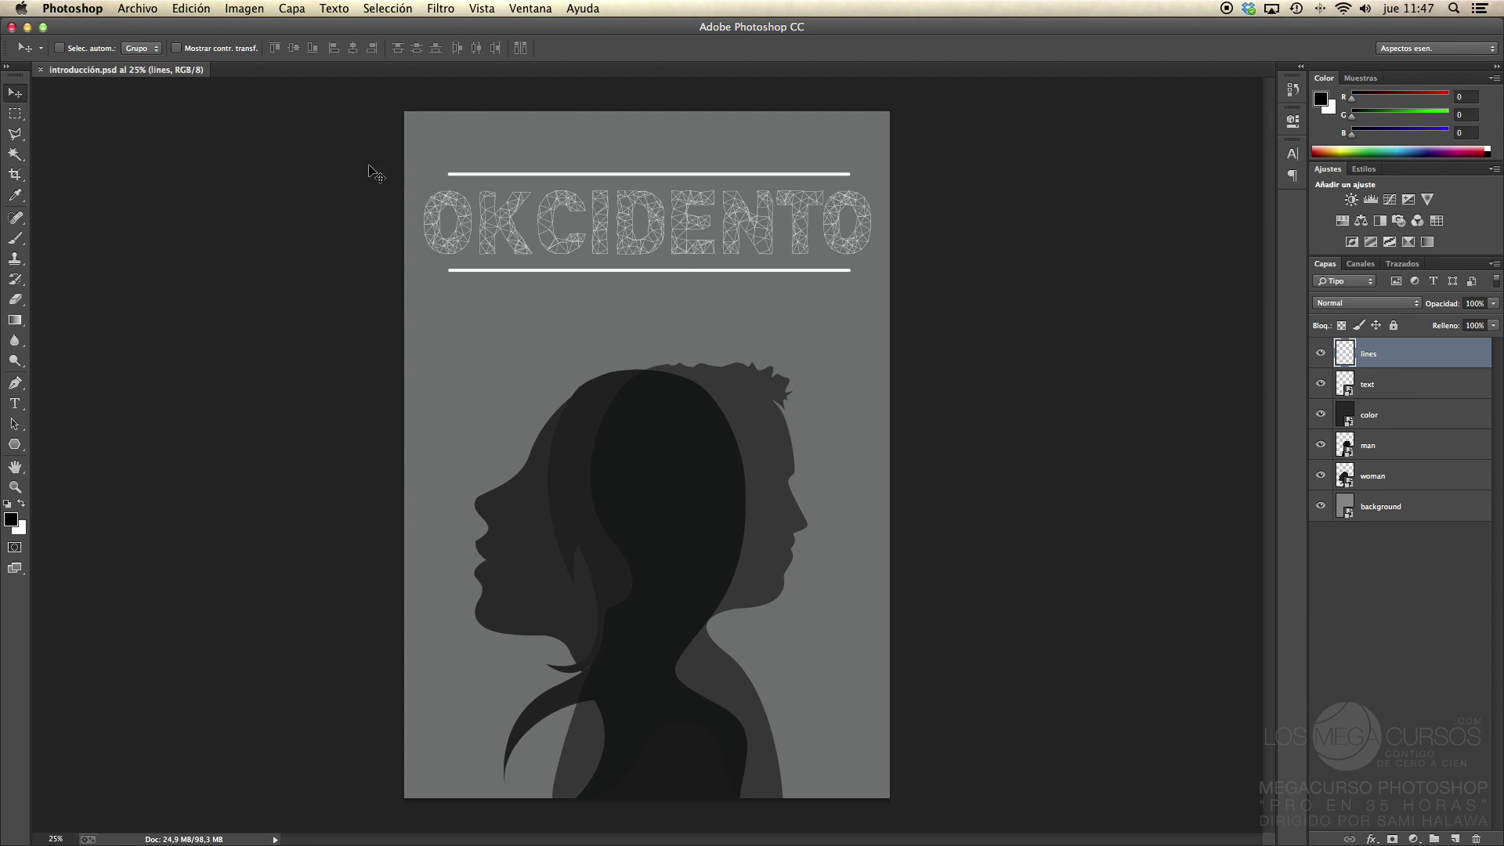
left_click(40, 70)
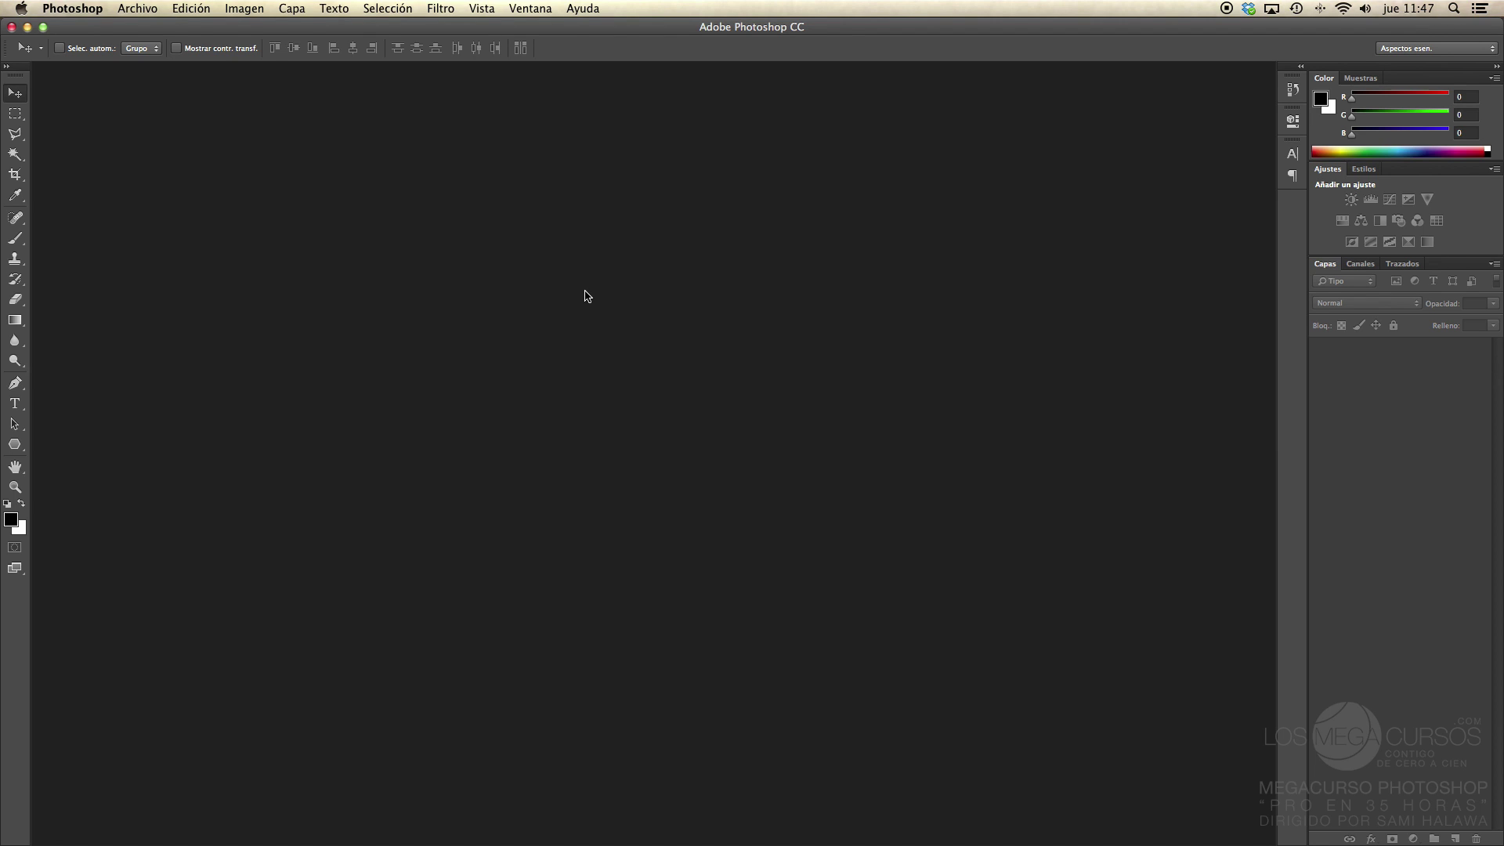
key("super+n")
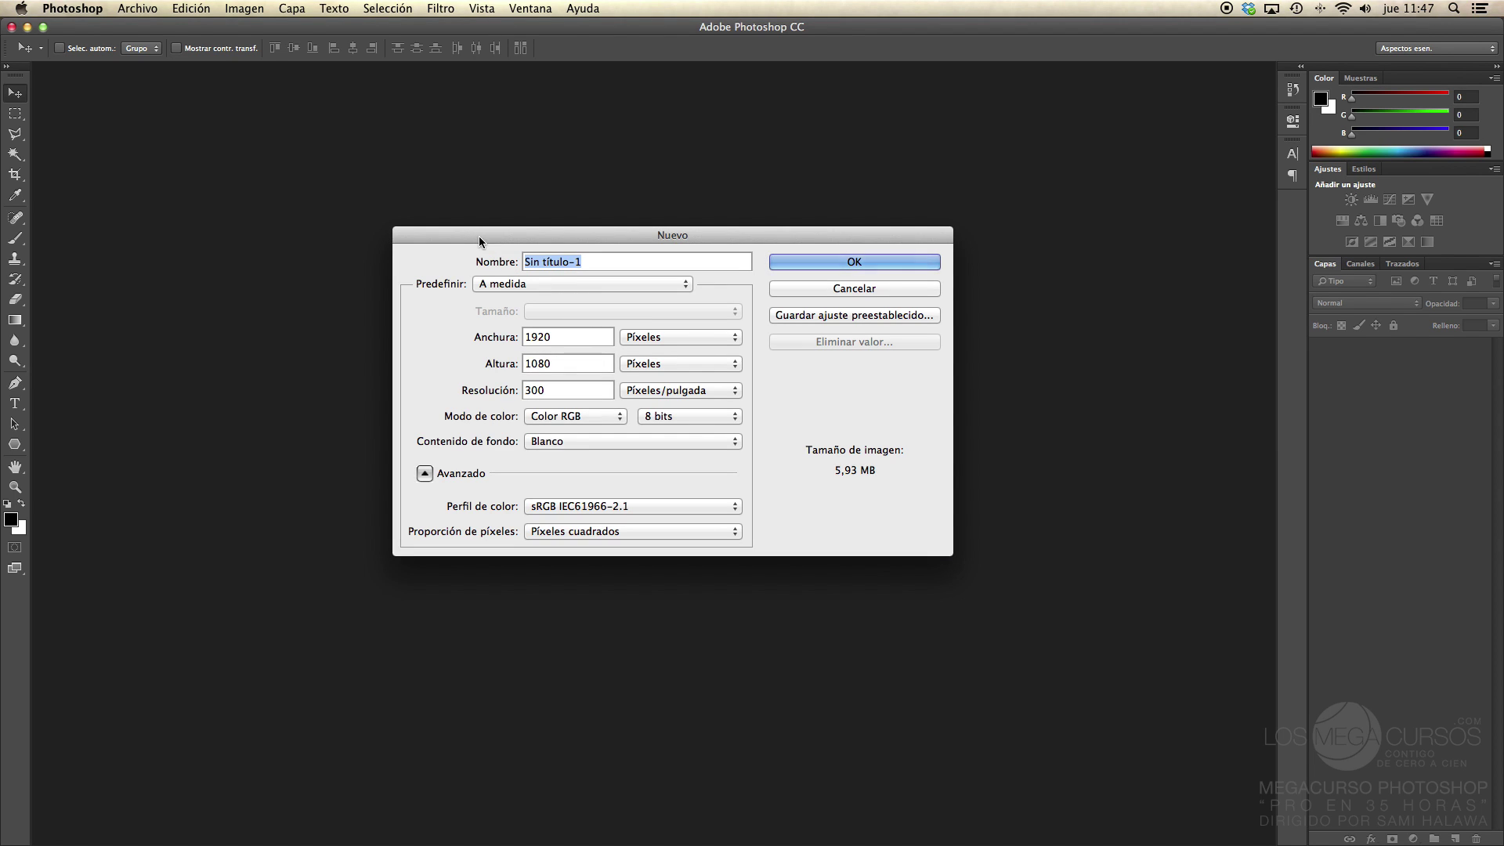
left_click_drag(479, 237, 509, 217)
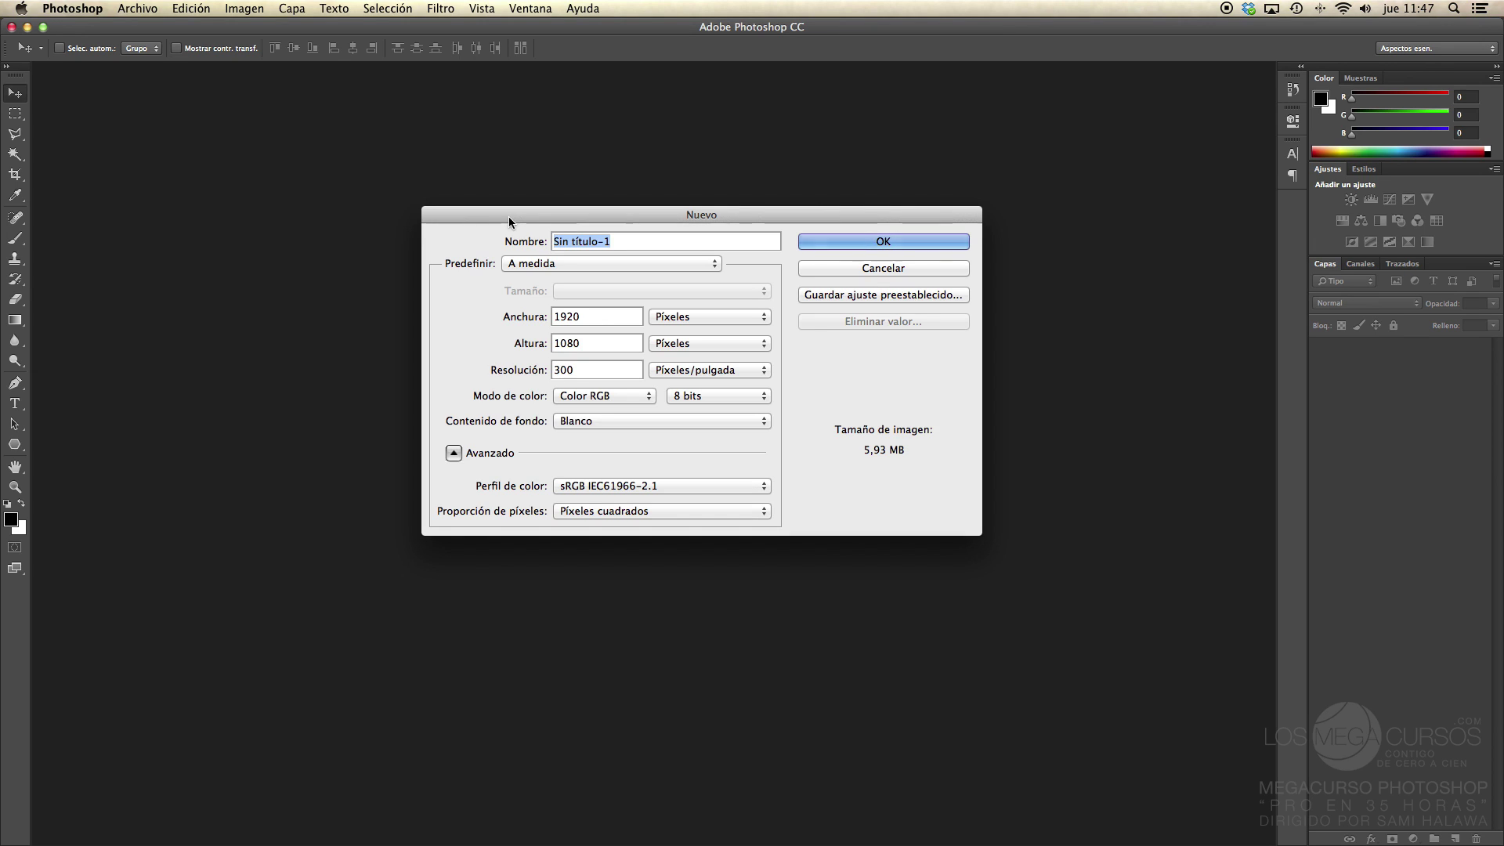
left_click(866, 269)
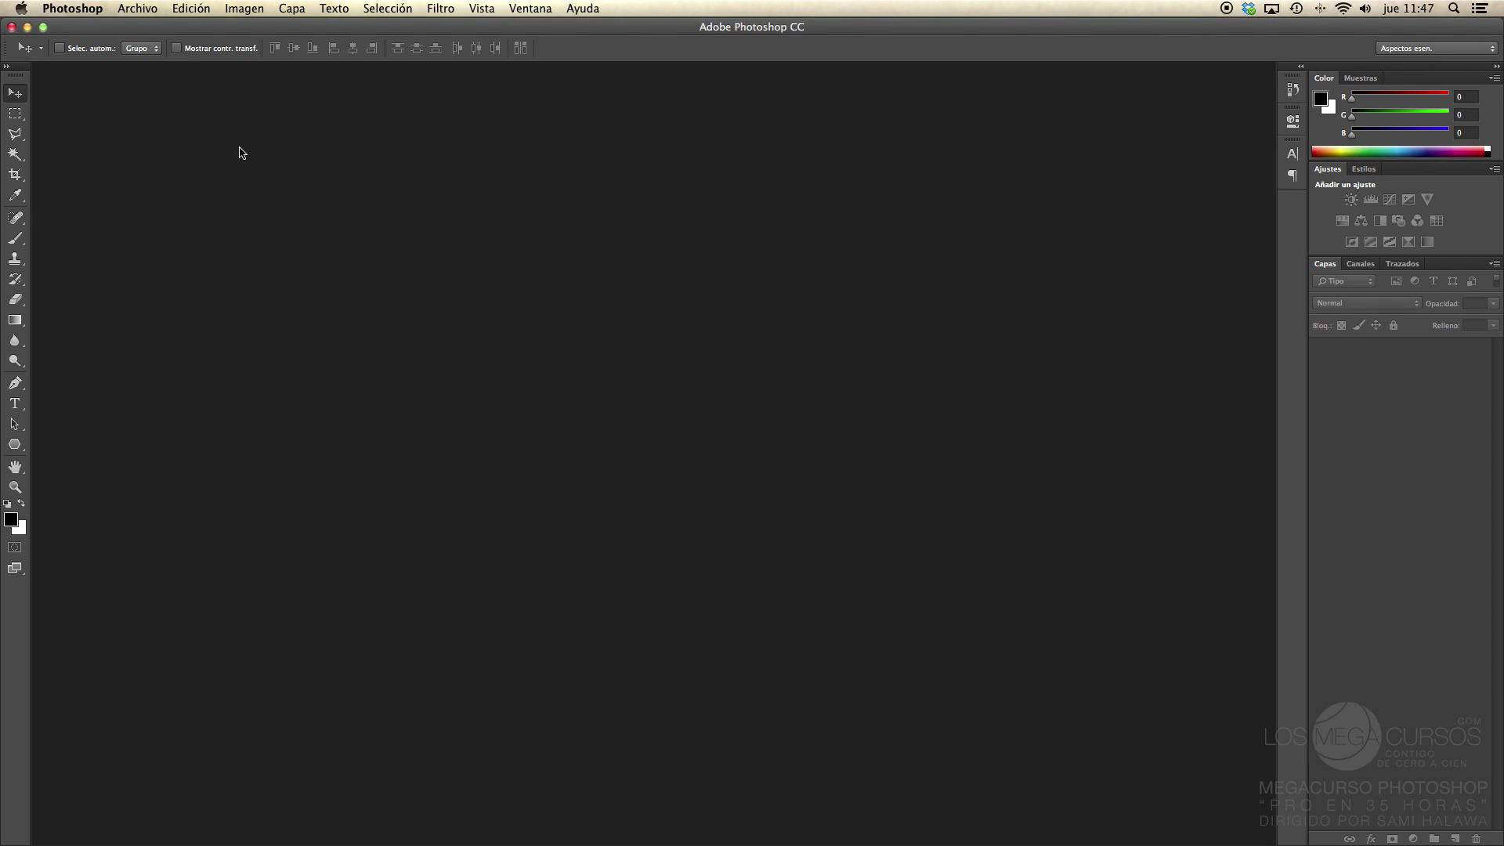
Start a new document and name it Introducción
left_click(132, 11)
mouse_move(100, 6)
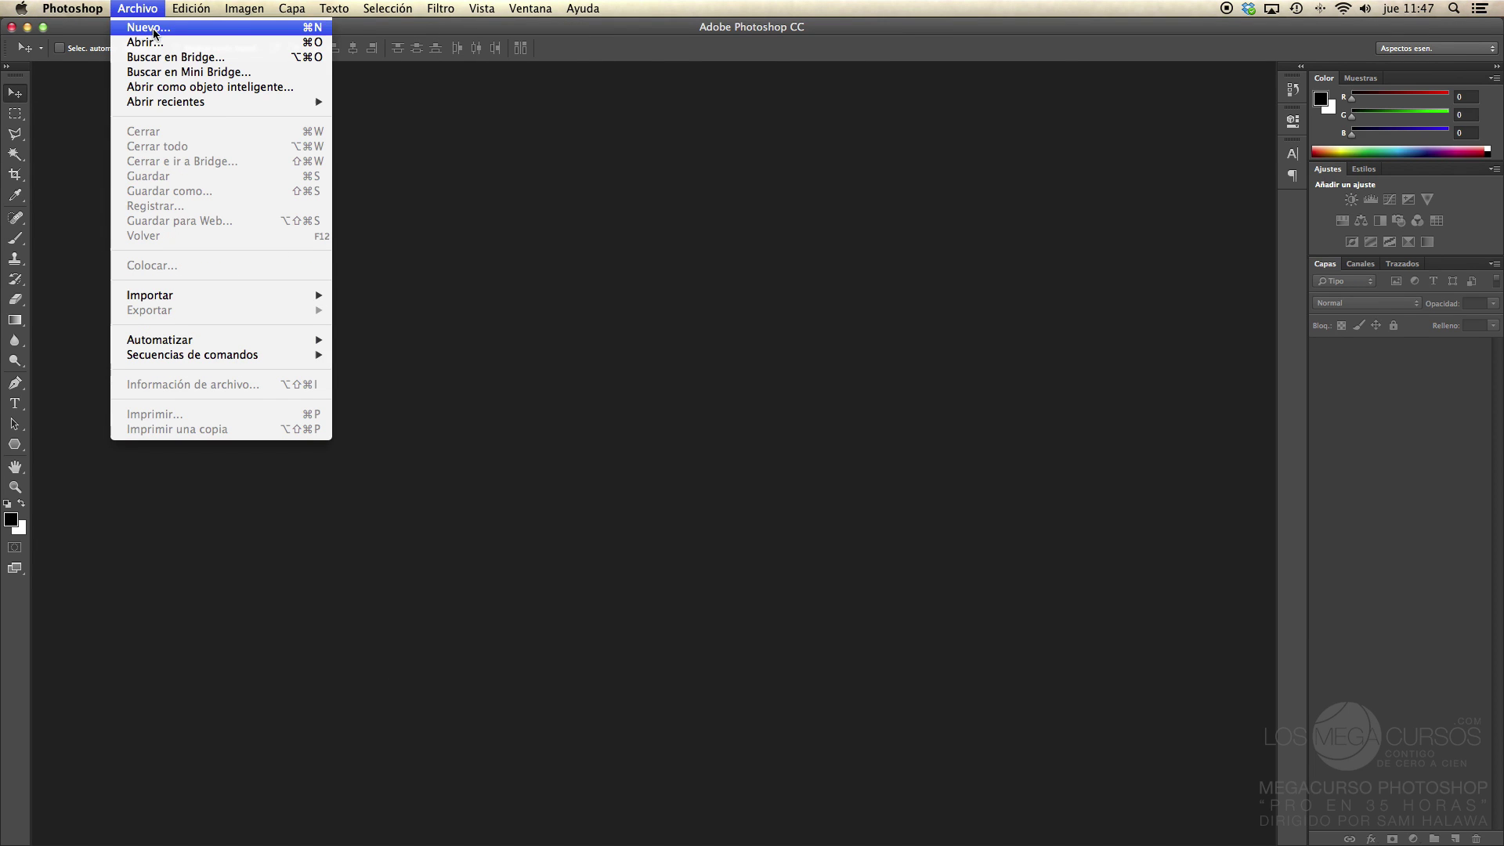
left_click(299, 28)
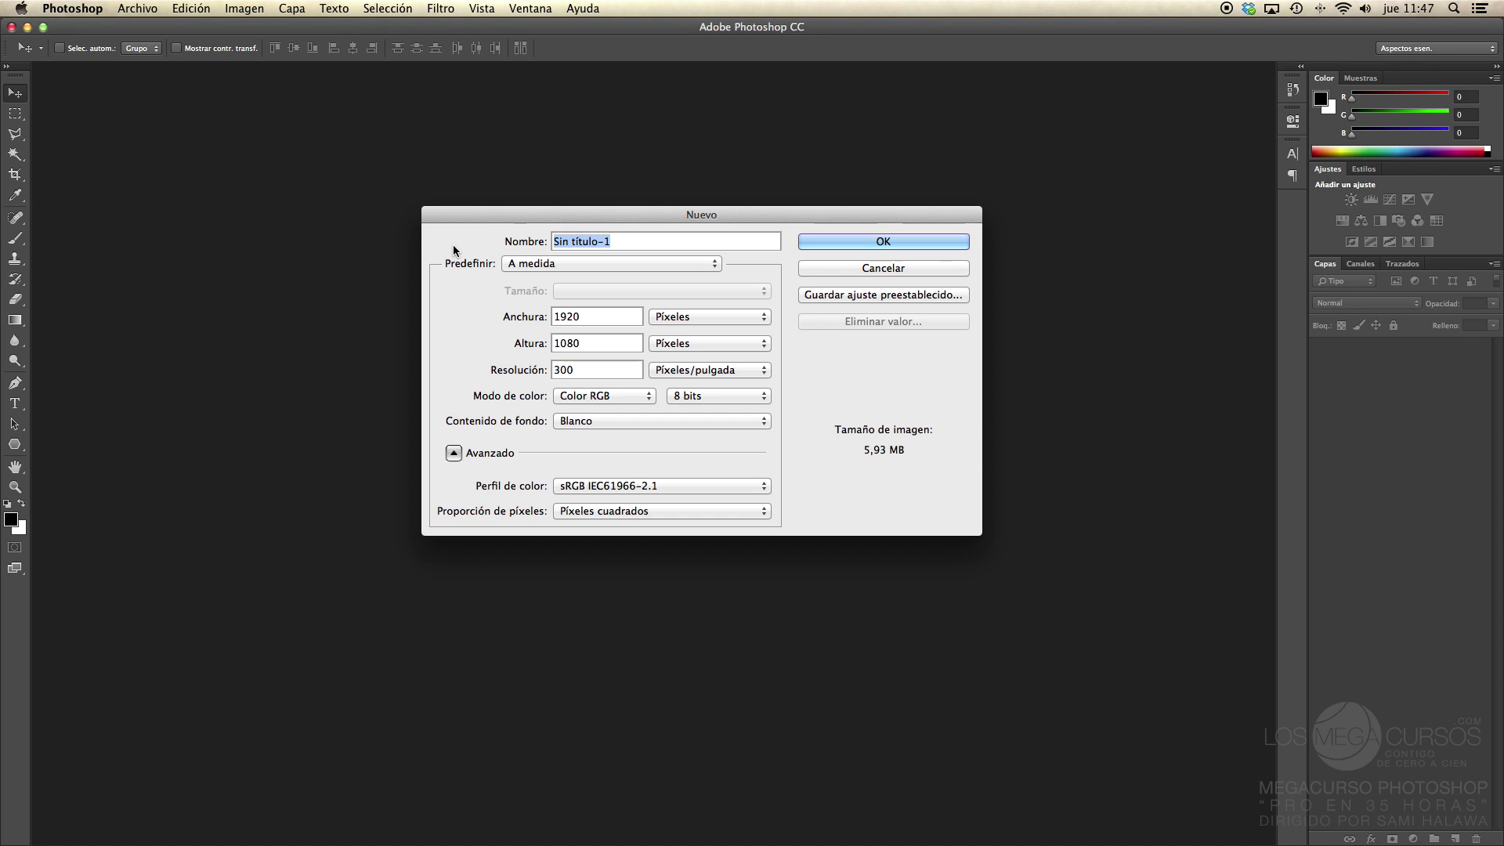
left_click_drag(554, 222, 595, 212)
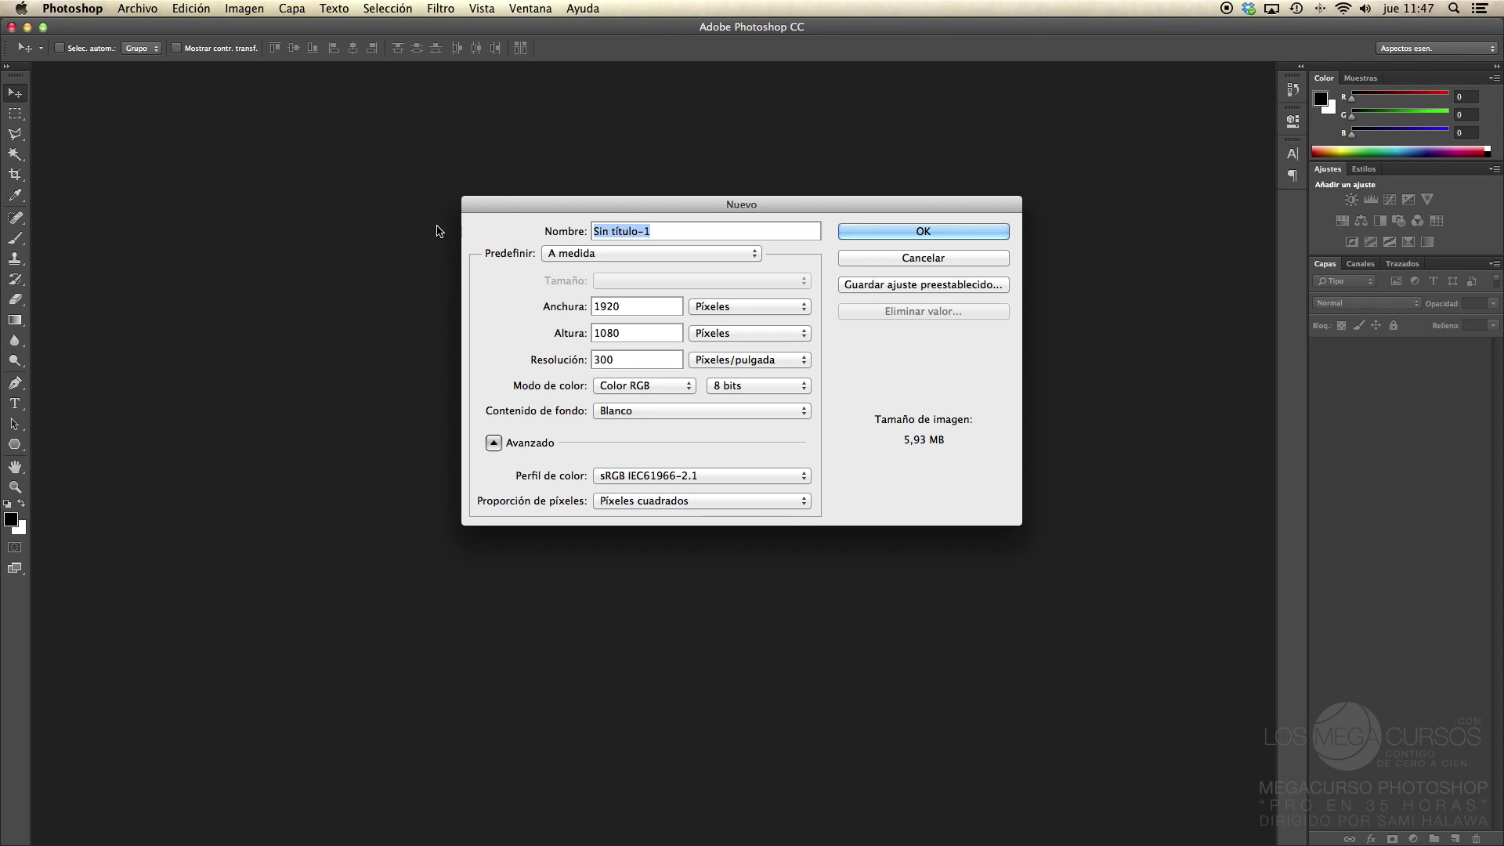
type("Introduc")
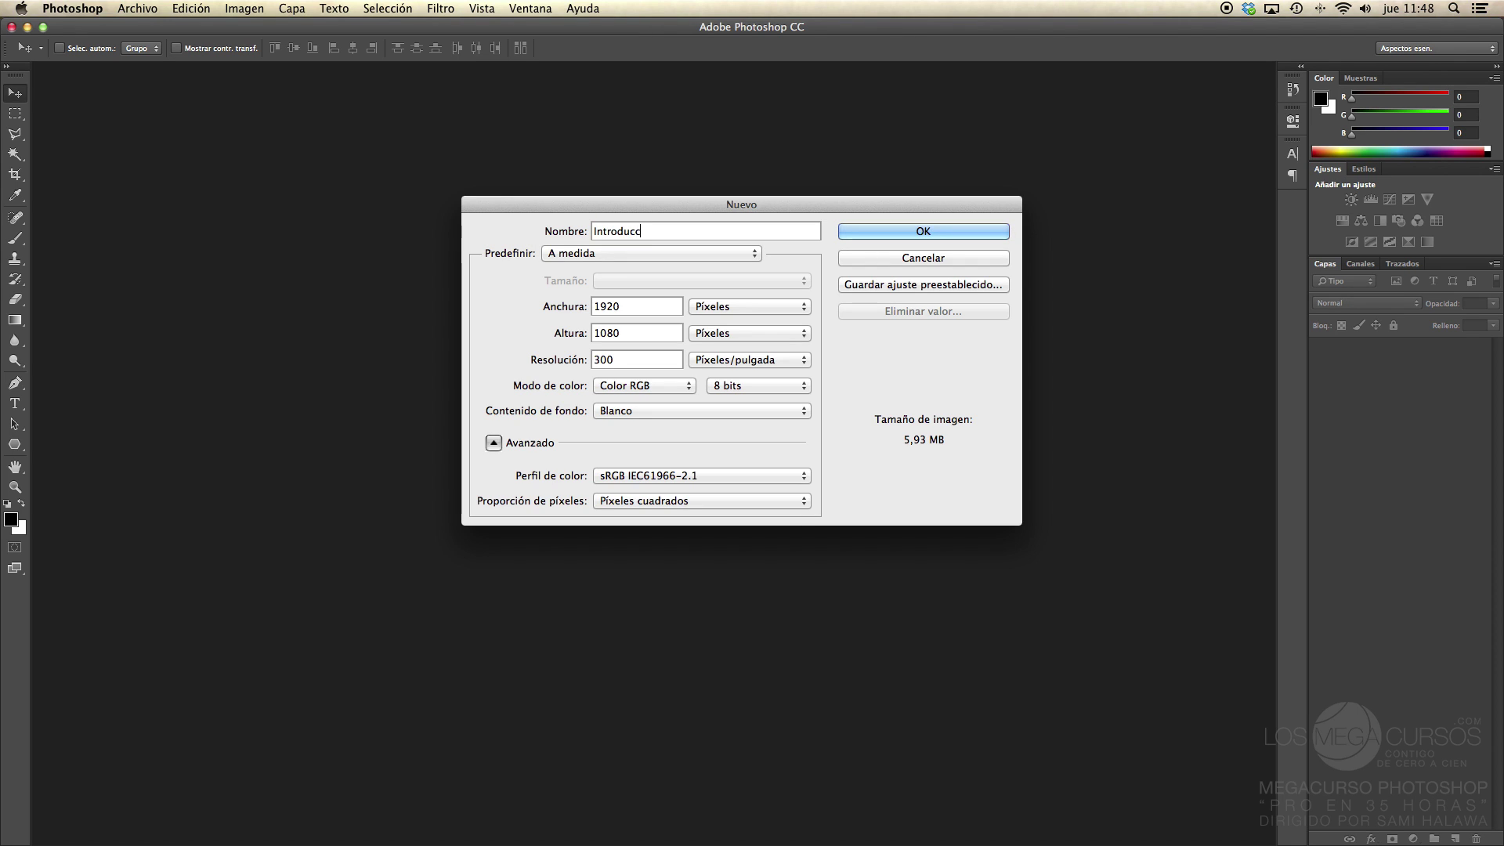
type("ción")
Choose the Papel internacional preset for the new document with the A4 size
left_click(591, 259)
left_click(546, 297)
left_click(592, 258)
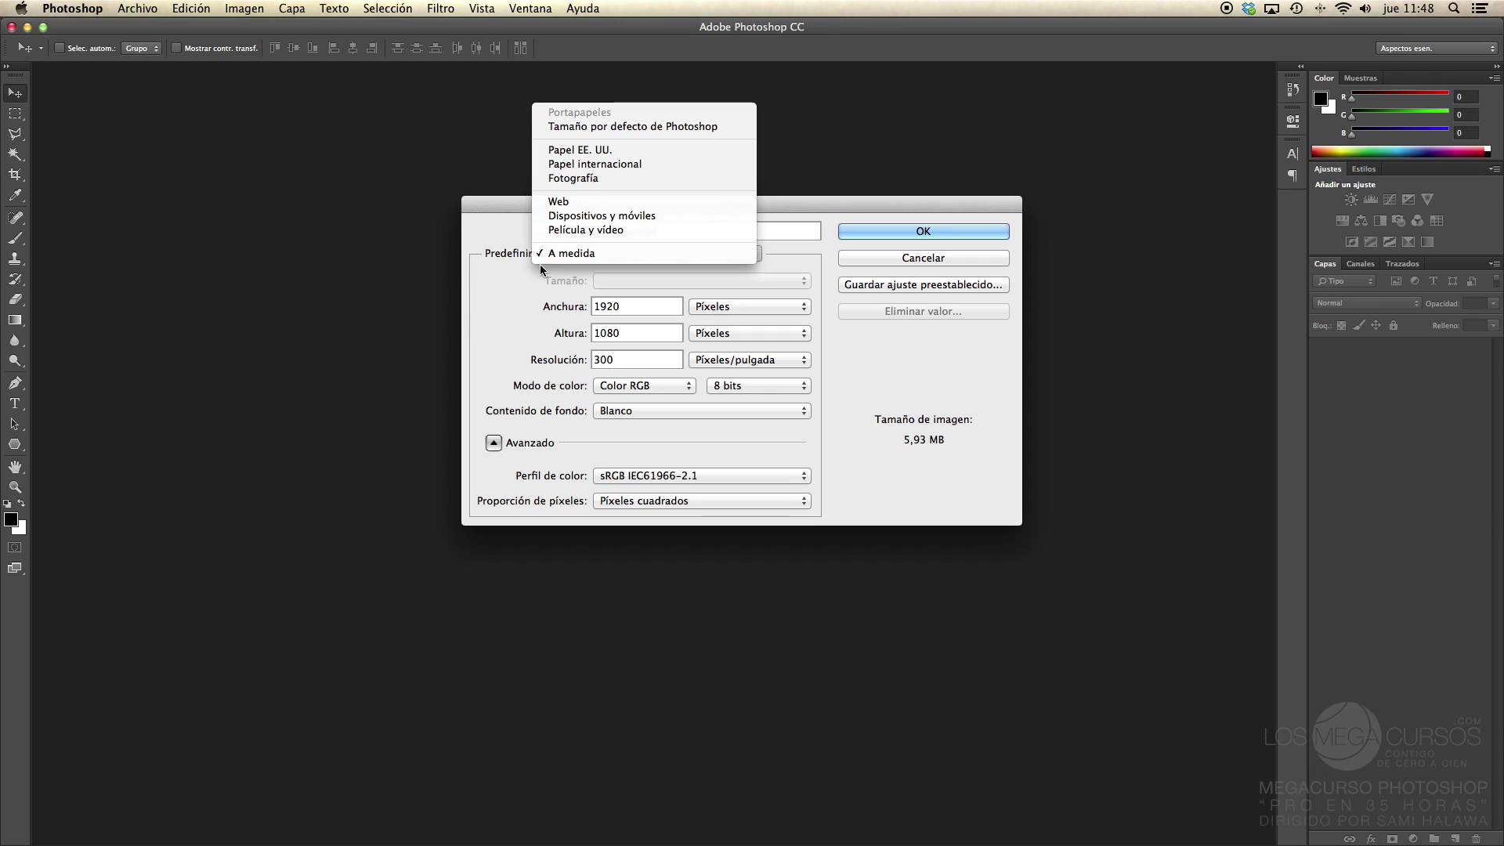
left_click(530, 286)
left_click(639, 253)
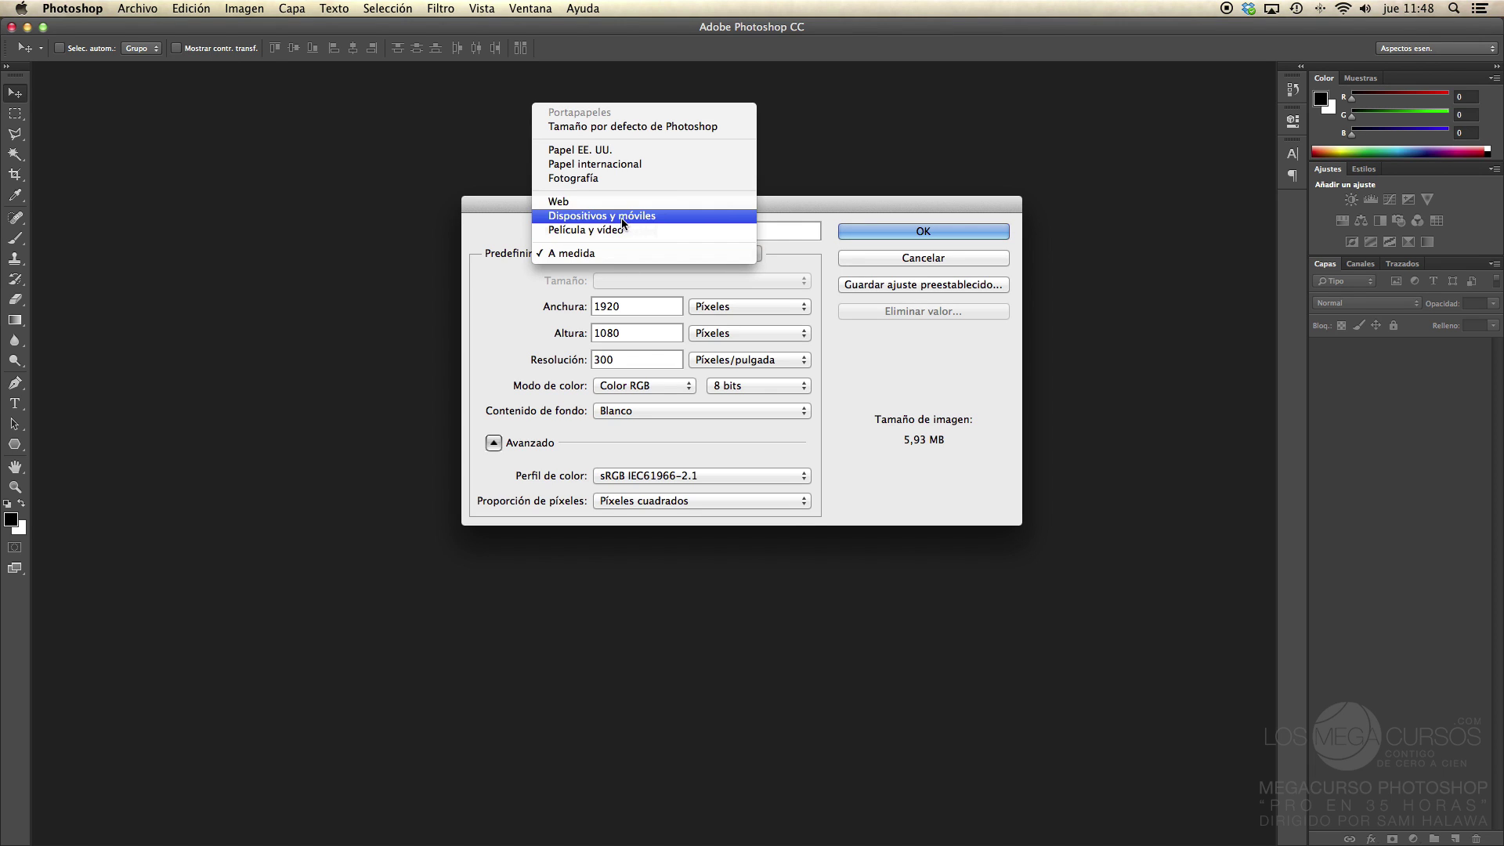
left_click(599, 166)
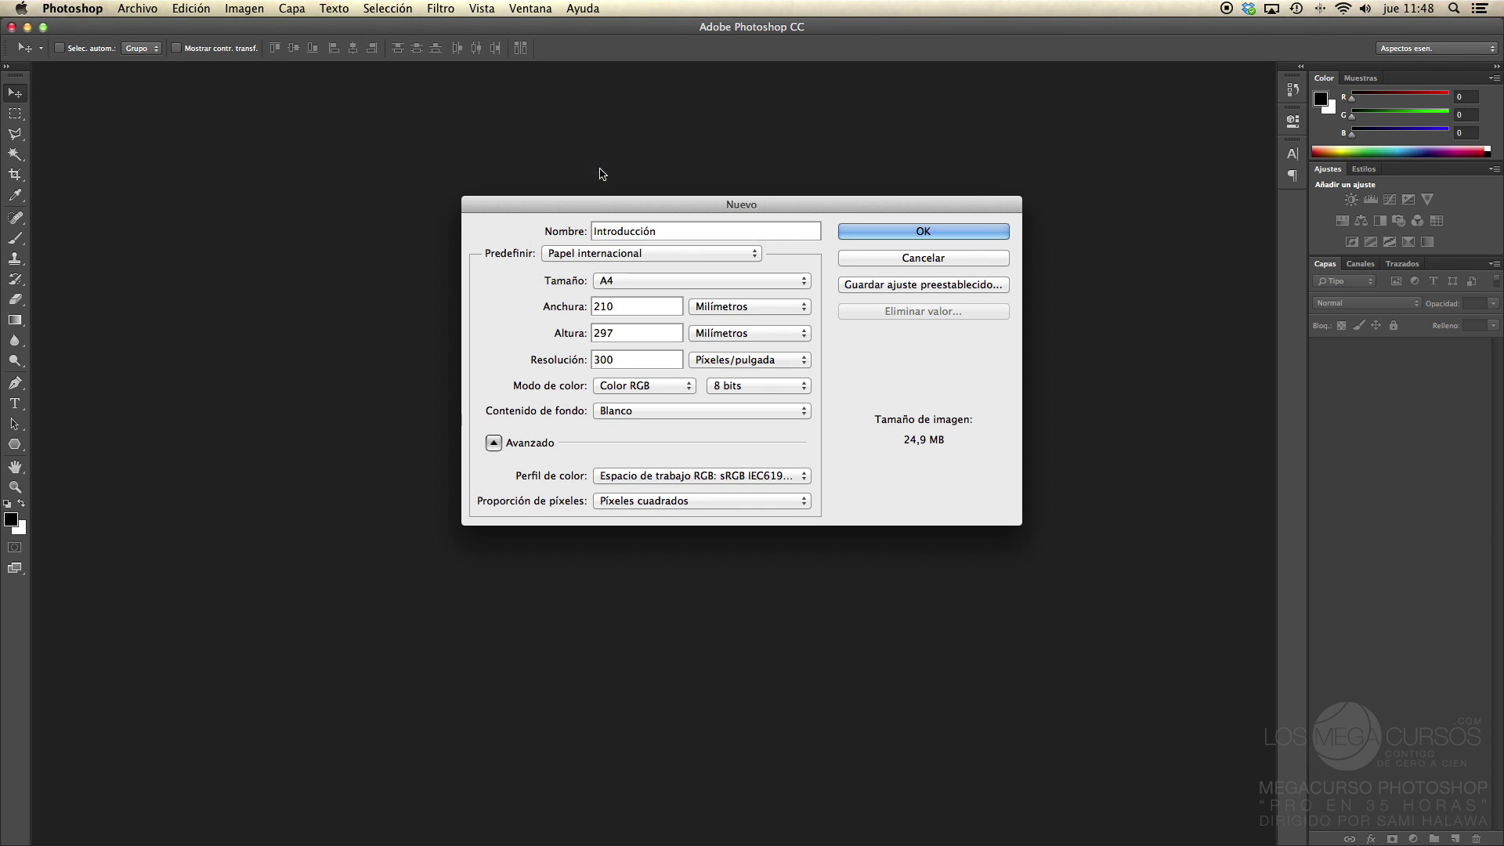
left_click(609, 282)
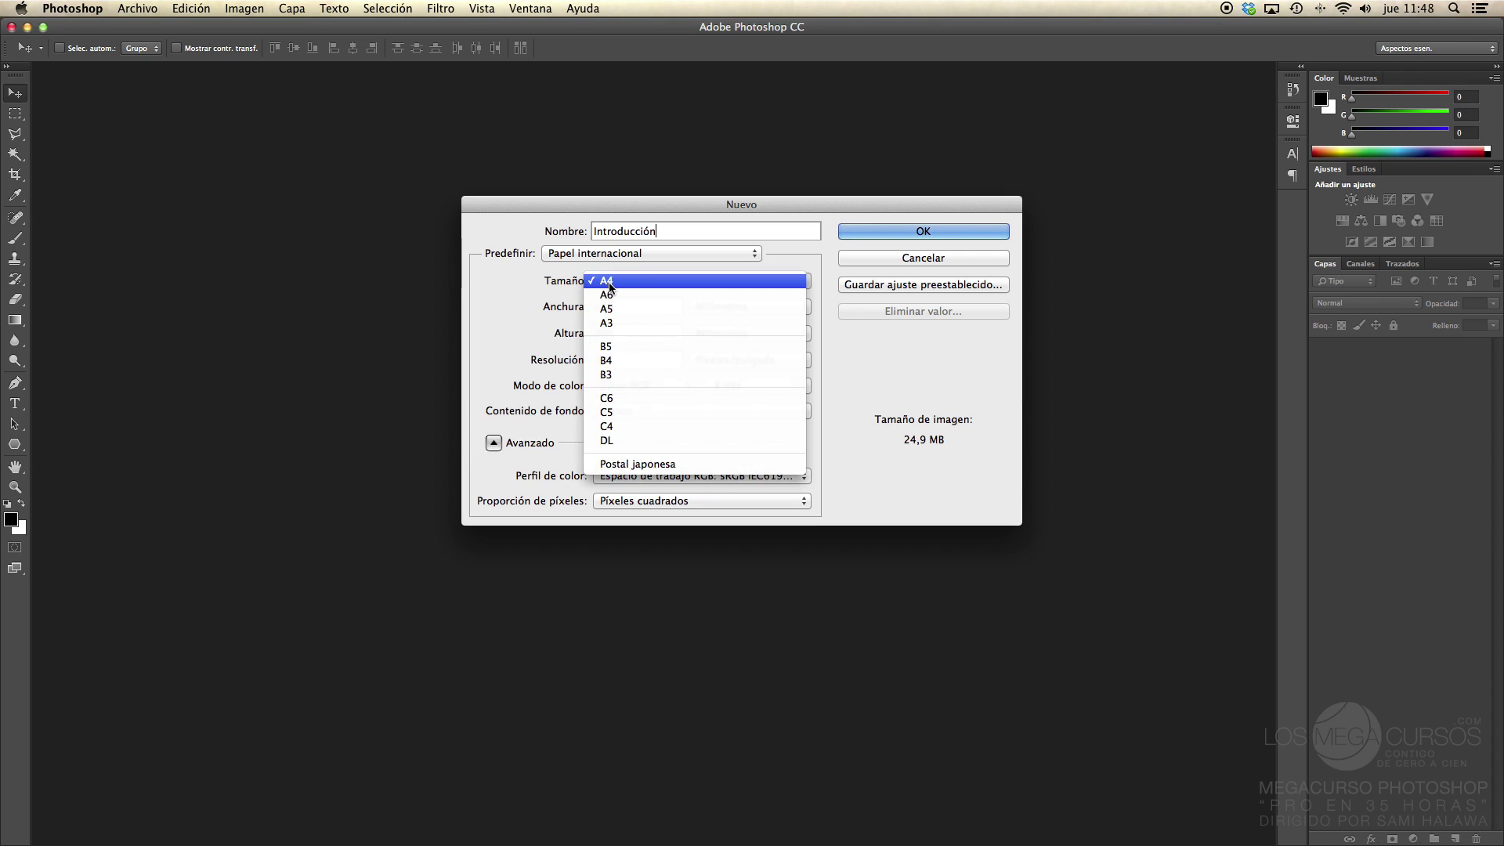
left_click(520, 303)
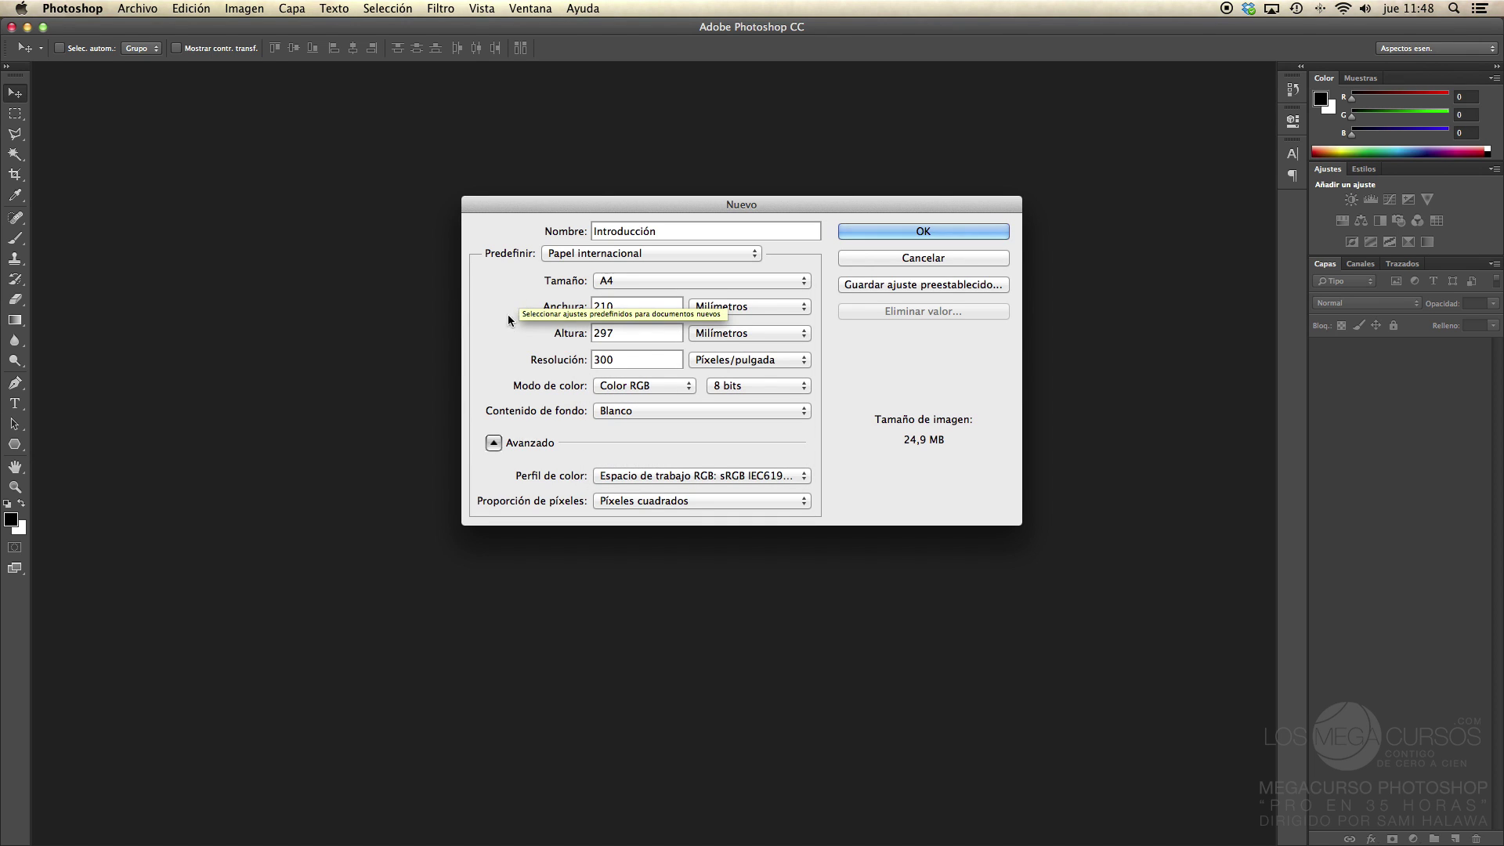
Check the resolution, colour profile and width settings, and create the A4 document
double_click(636, 357)
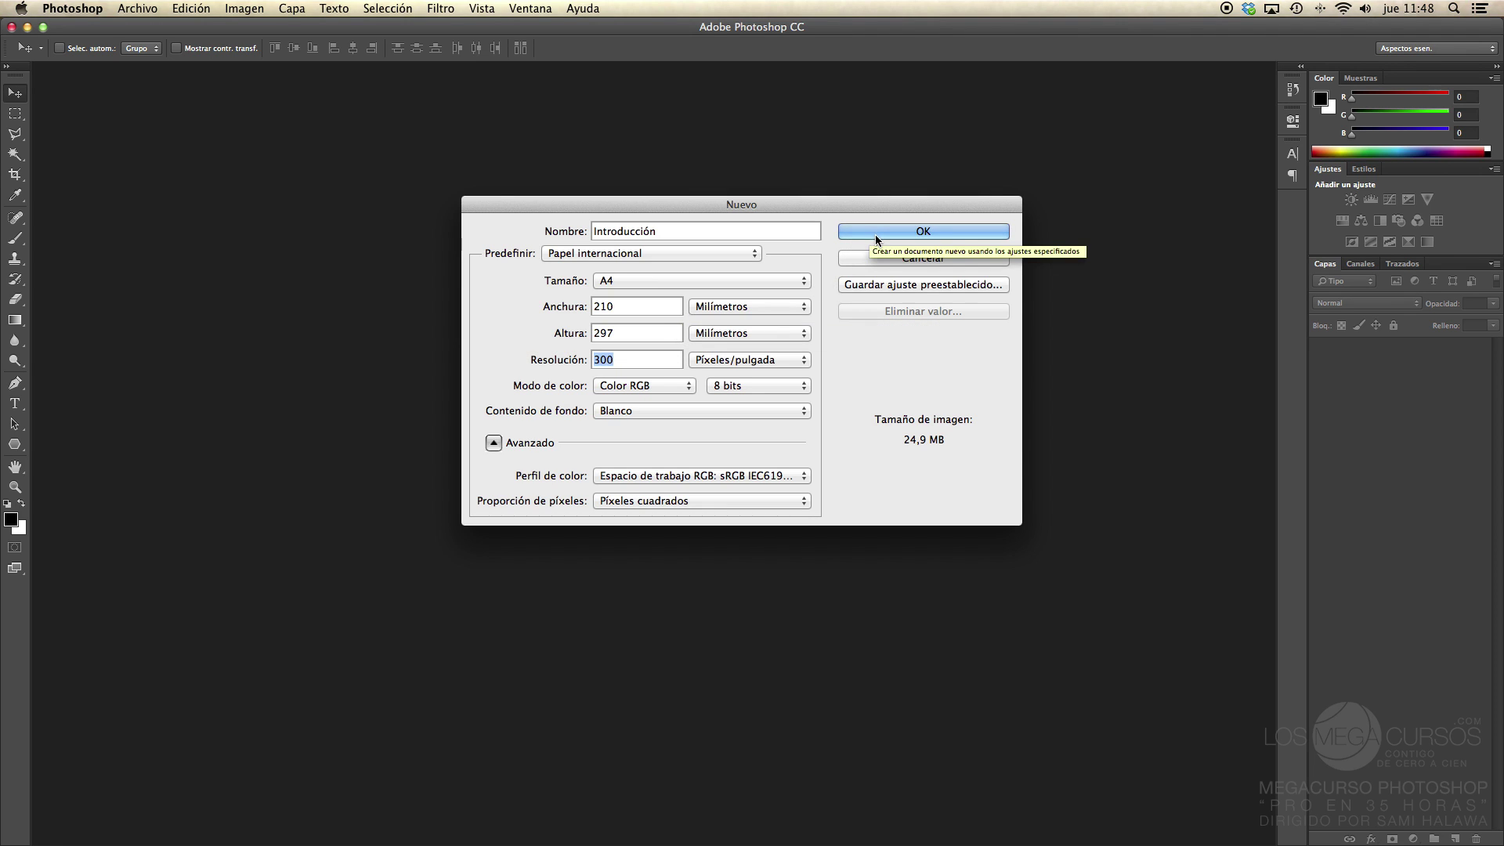
left_click(769, 476)
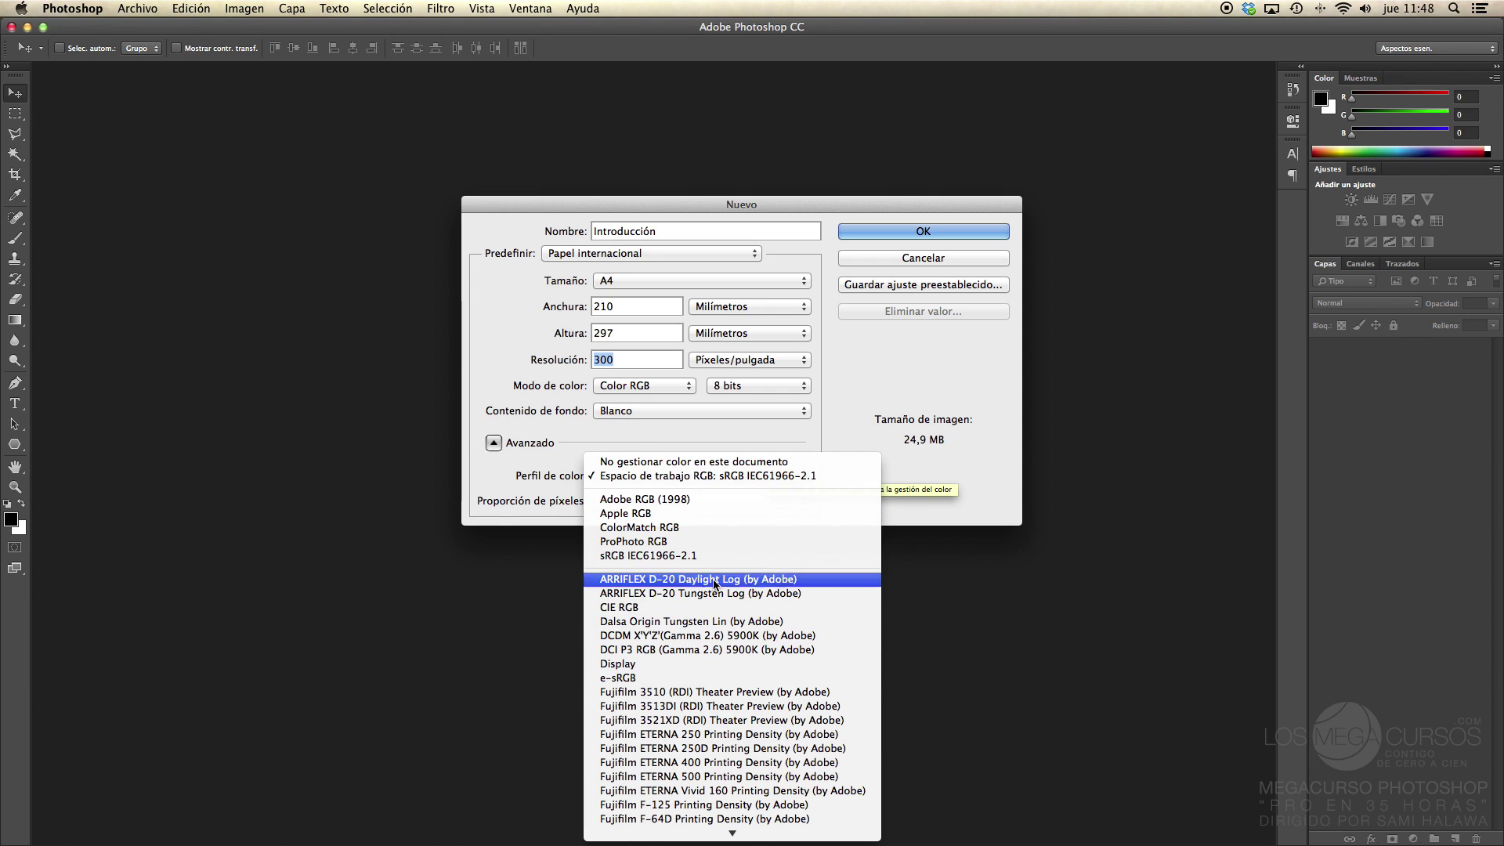
left_click(521, 349)
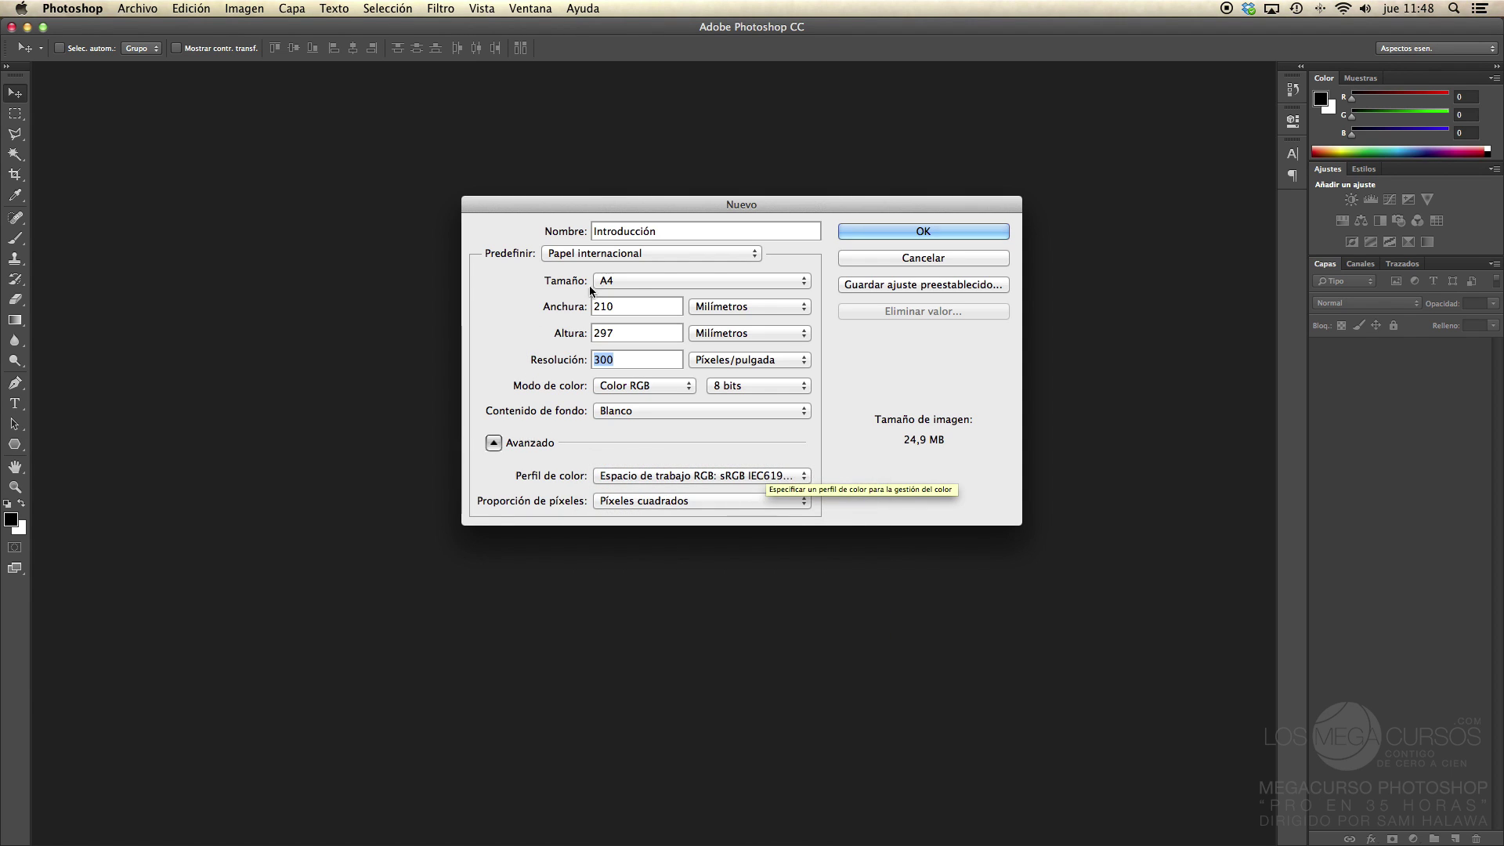
double_click(604, 307)
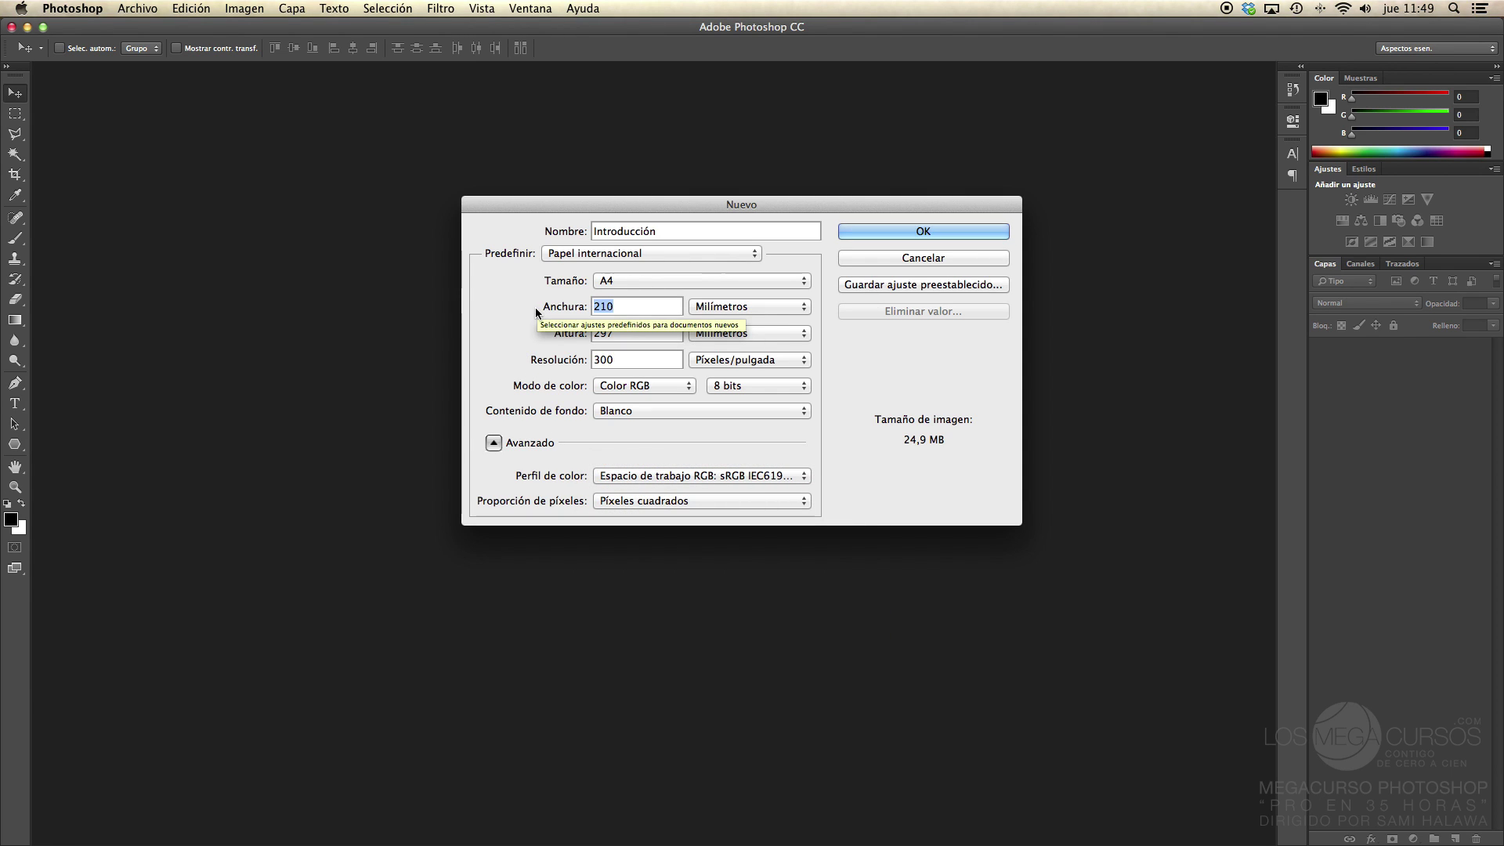
left_click(894, 229)
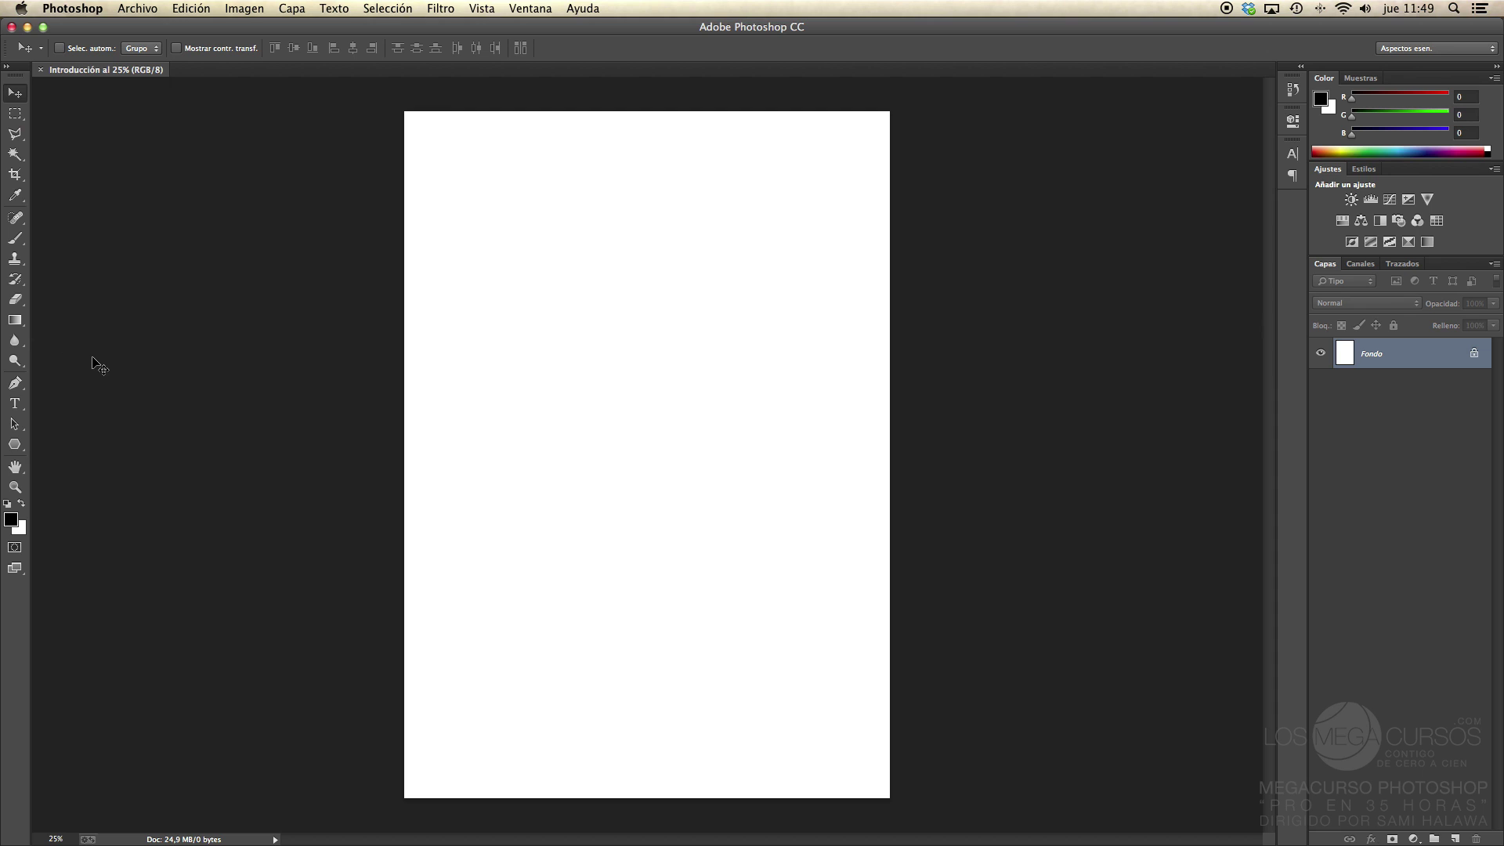
Examine the marquee and lasso tool variants and how the tool options differ, returning to the Move tool
left_click(17, 120)
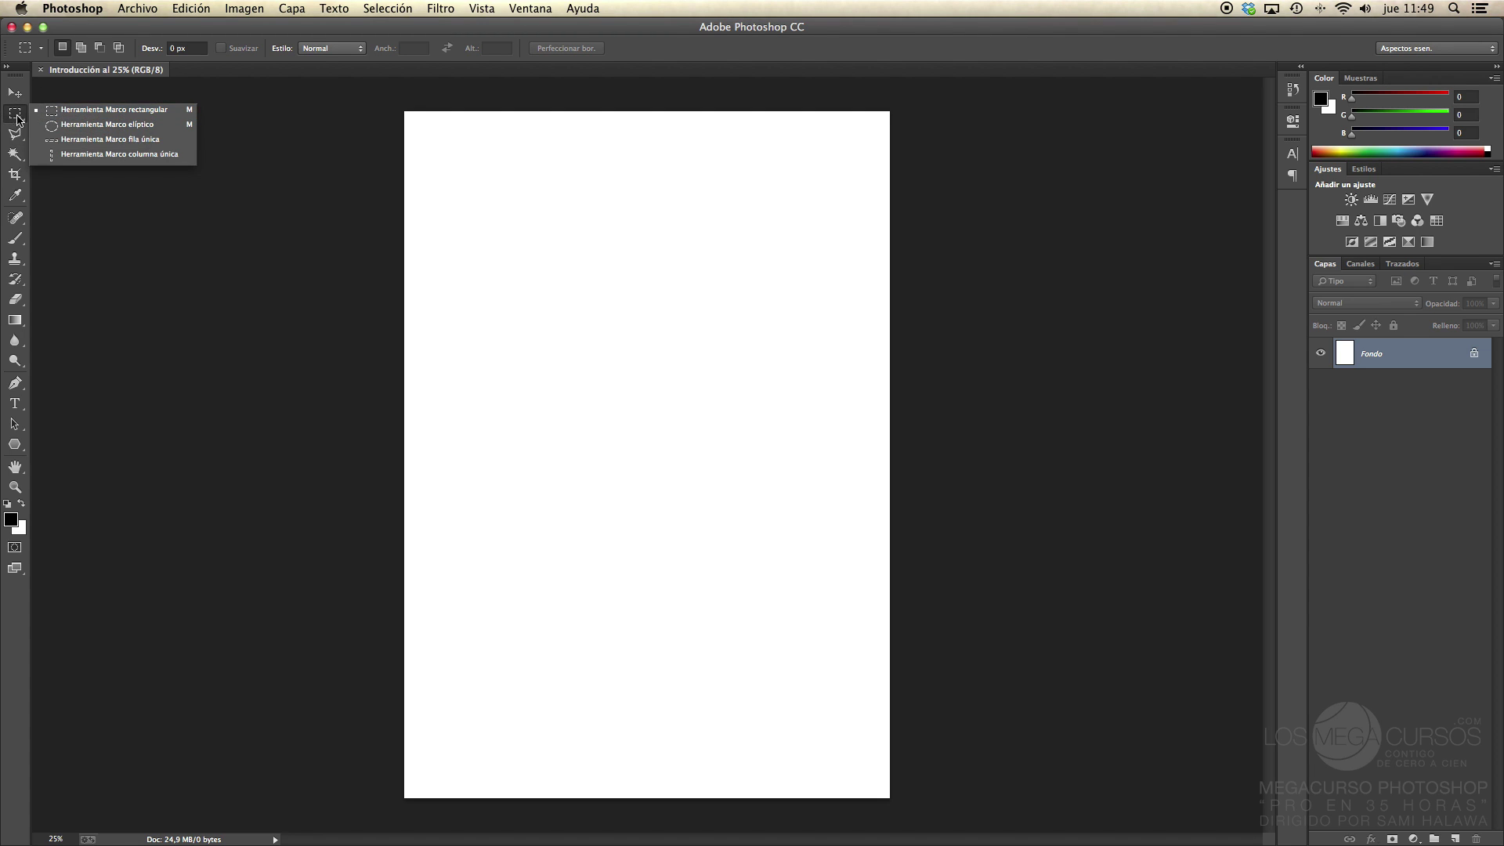
left_click(20, 141)
left_click(20, 141)
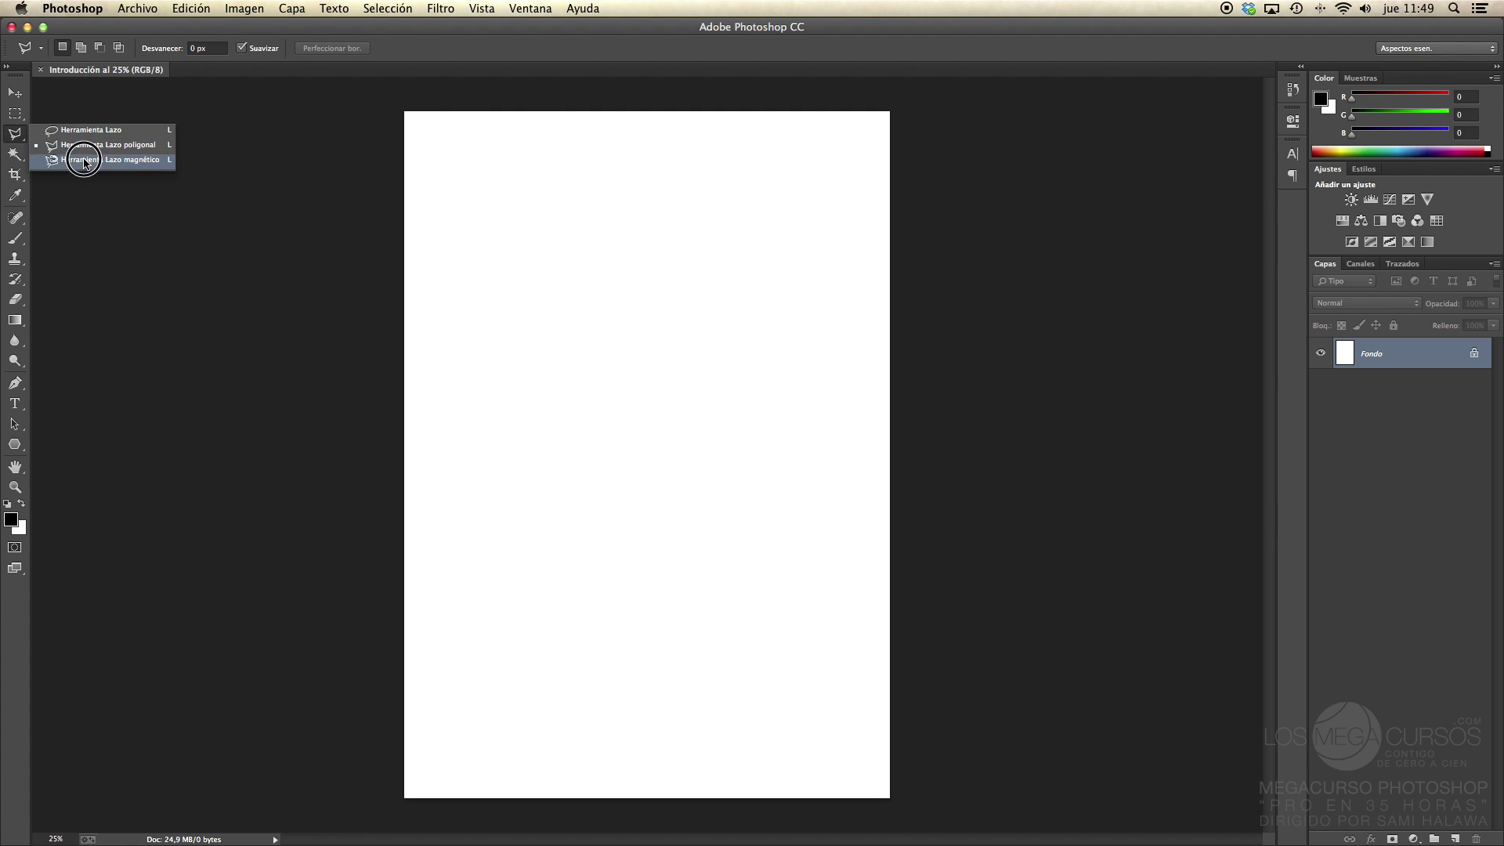
left_click(17, 95)
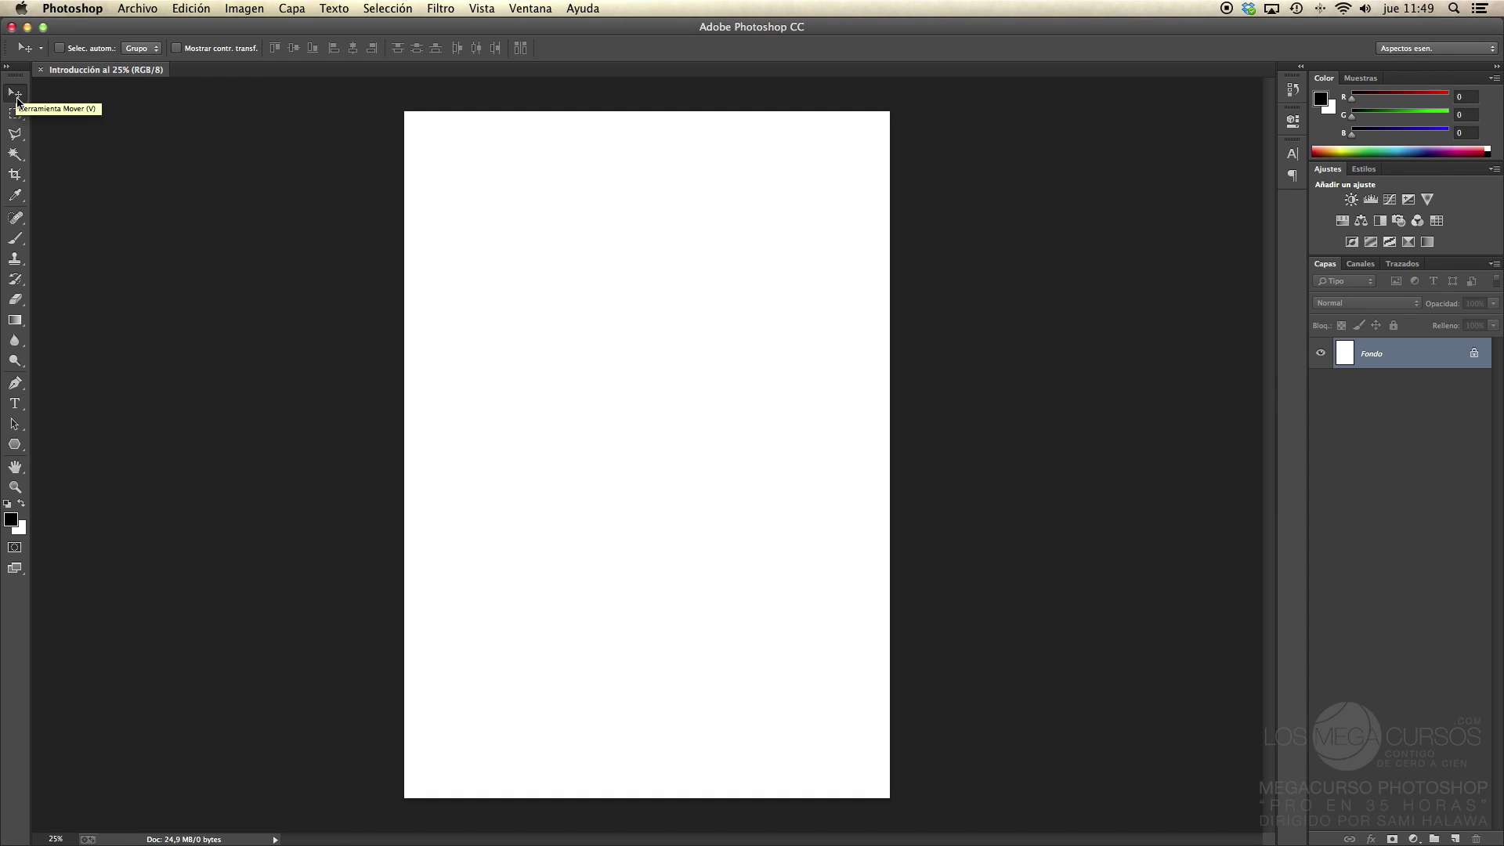
left_click(17, 129)
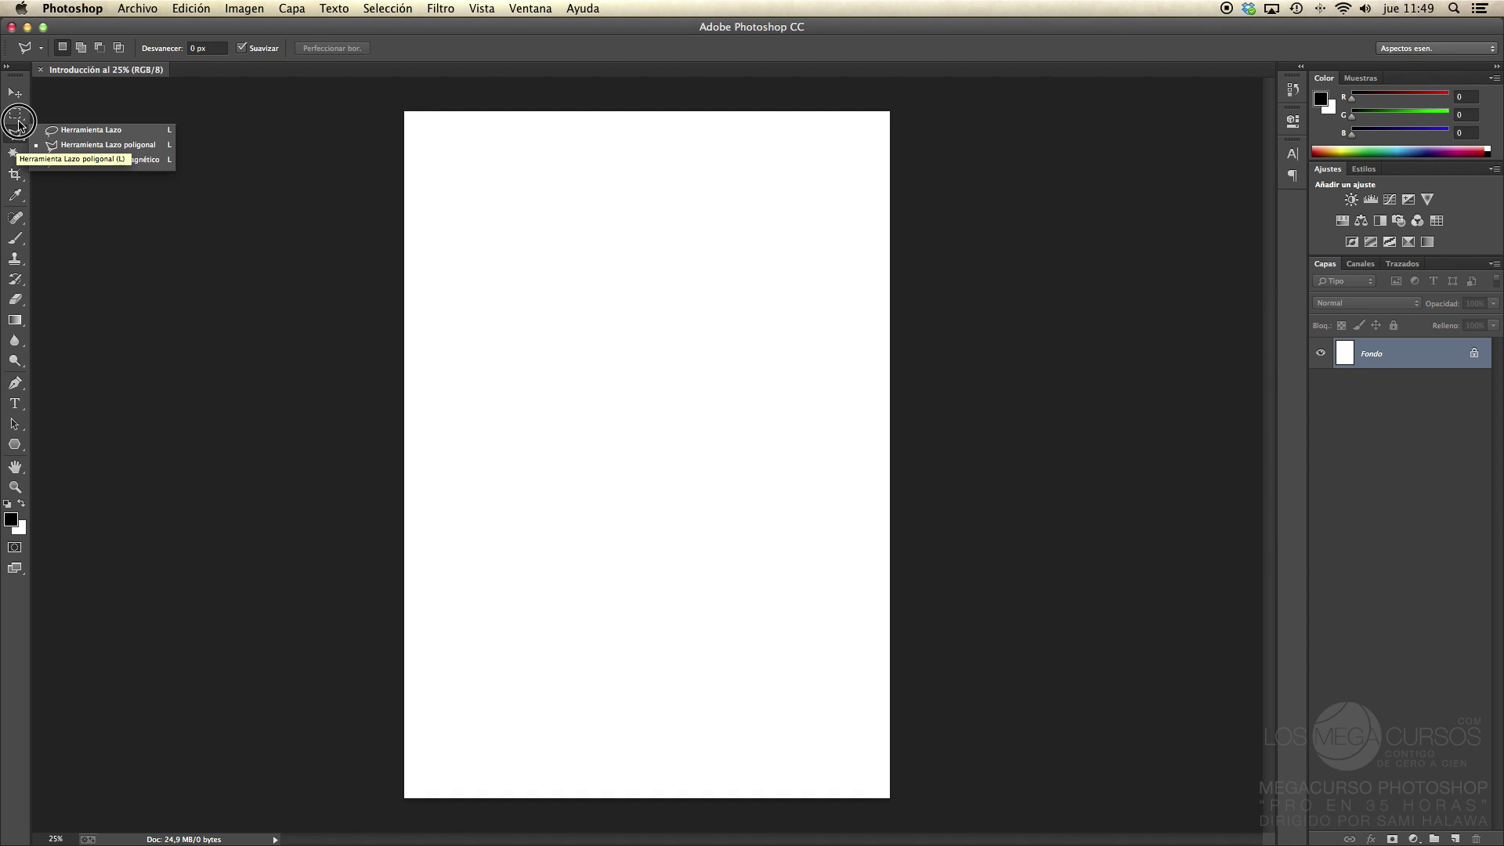
left_click(16, 94)
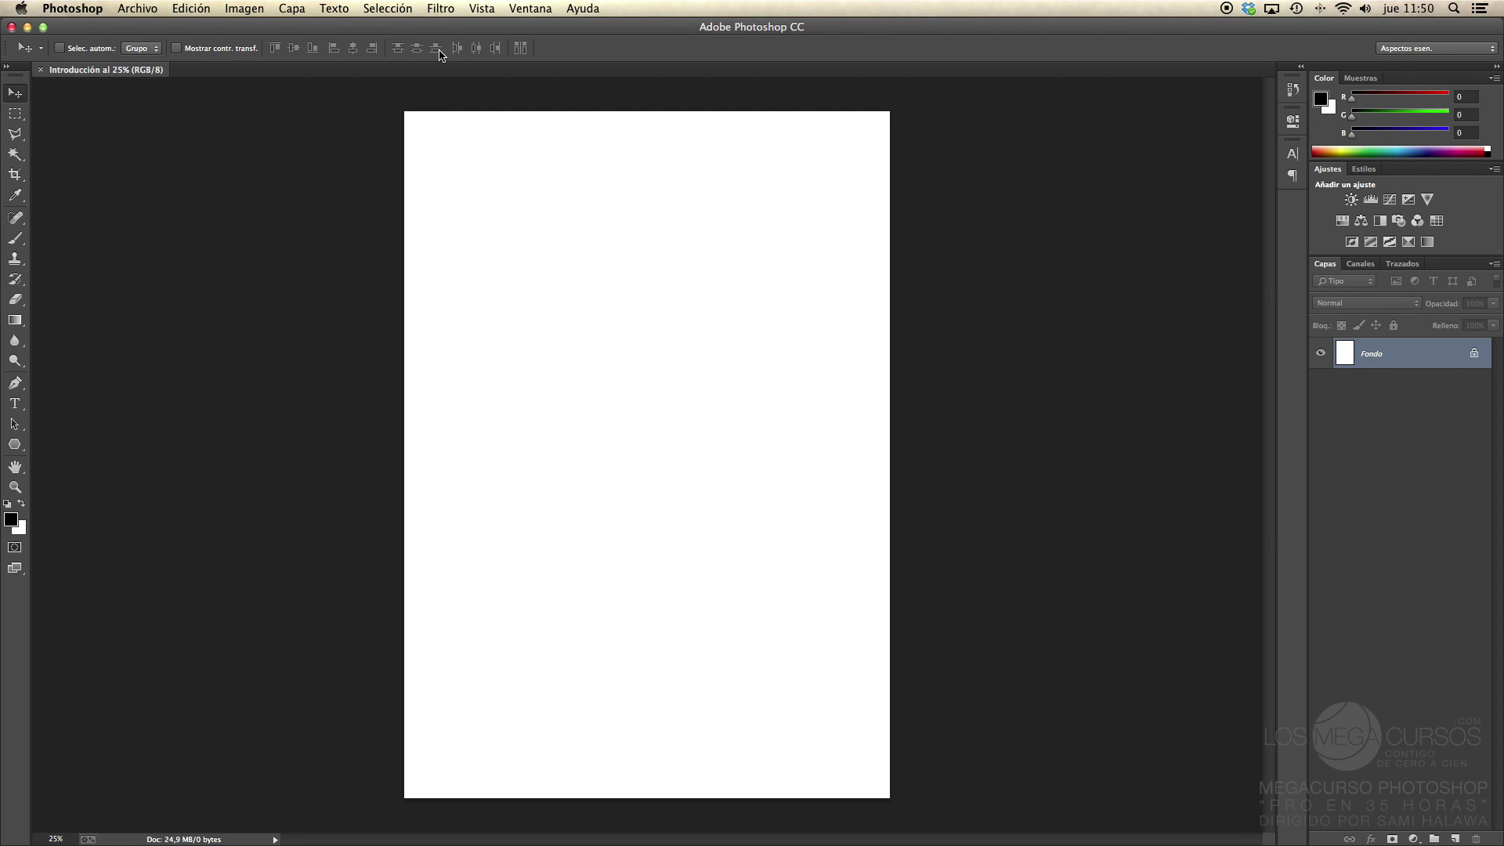
left_click(15, 113)
left_click(15, 92)
left_click(15, 114)
left_click(15, 92)
left_click(138, 9)
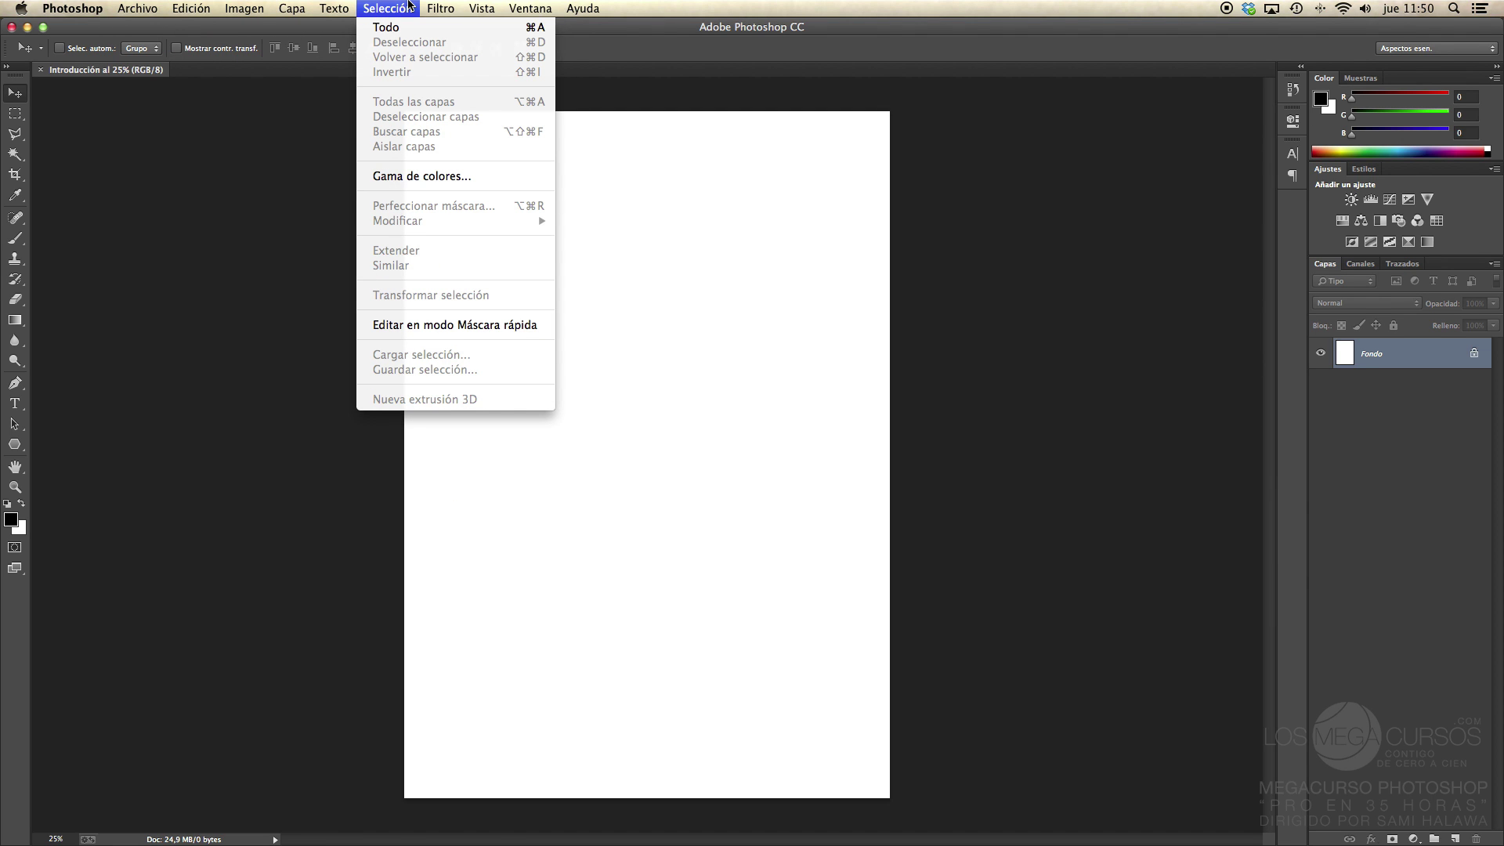
mouse_move(128, 14)
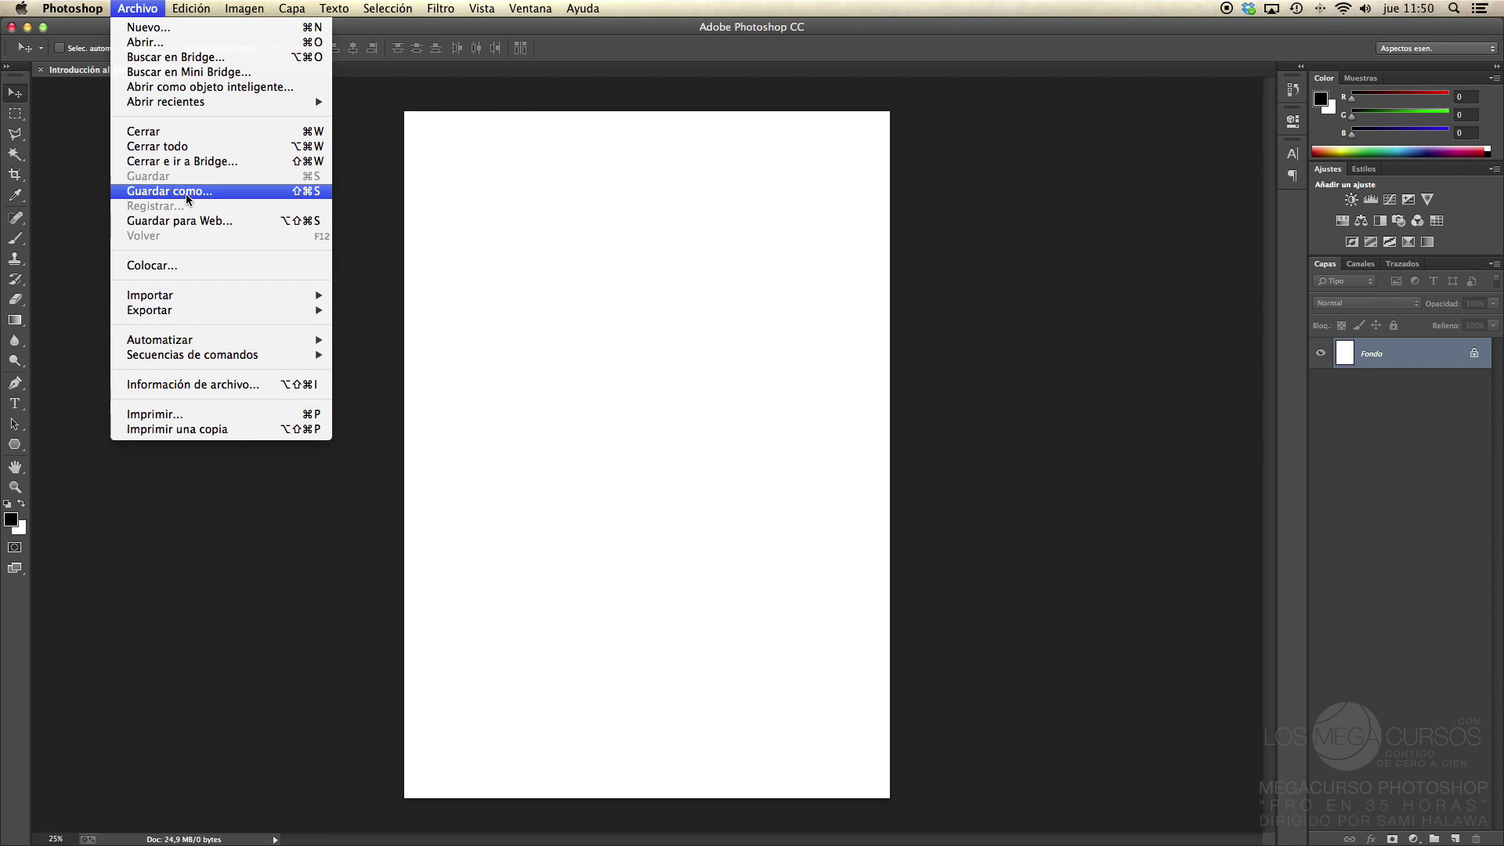
mouse_move(196, 14)
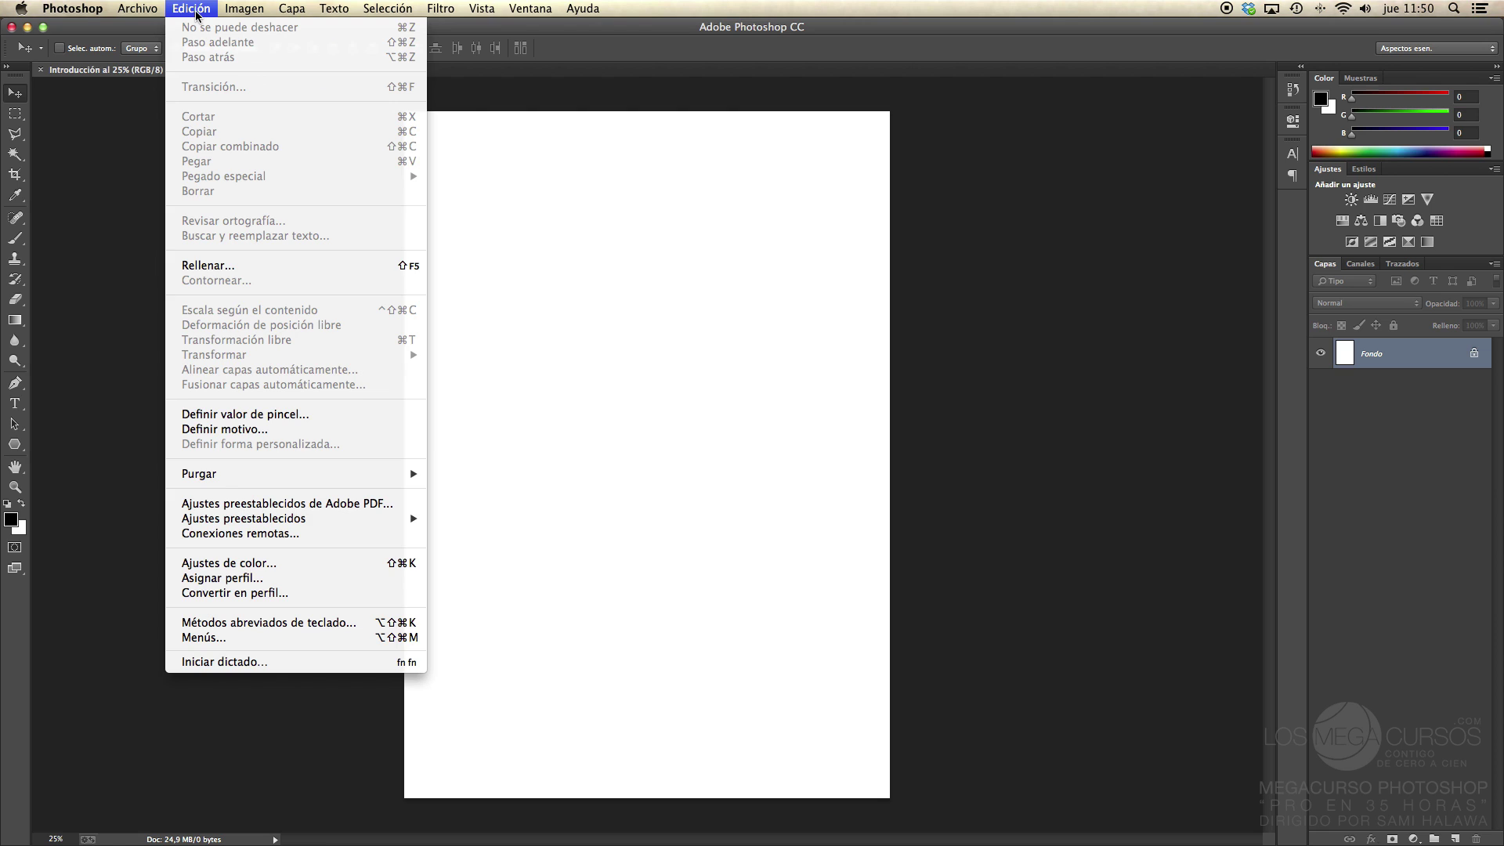
mouse_move(377, 16)
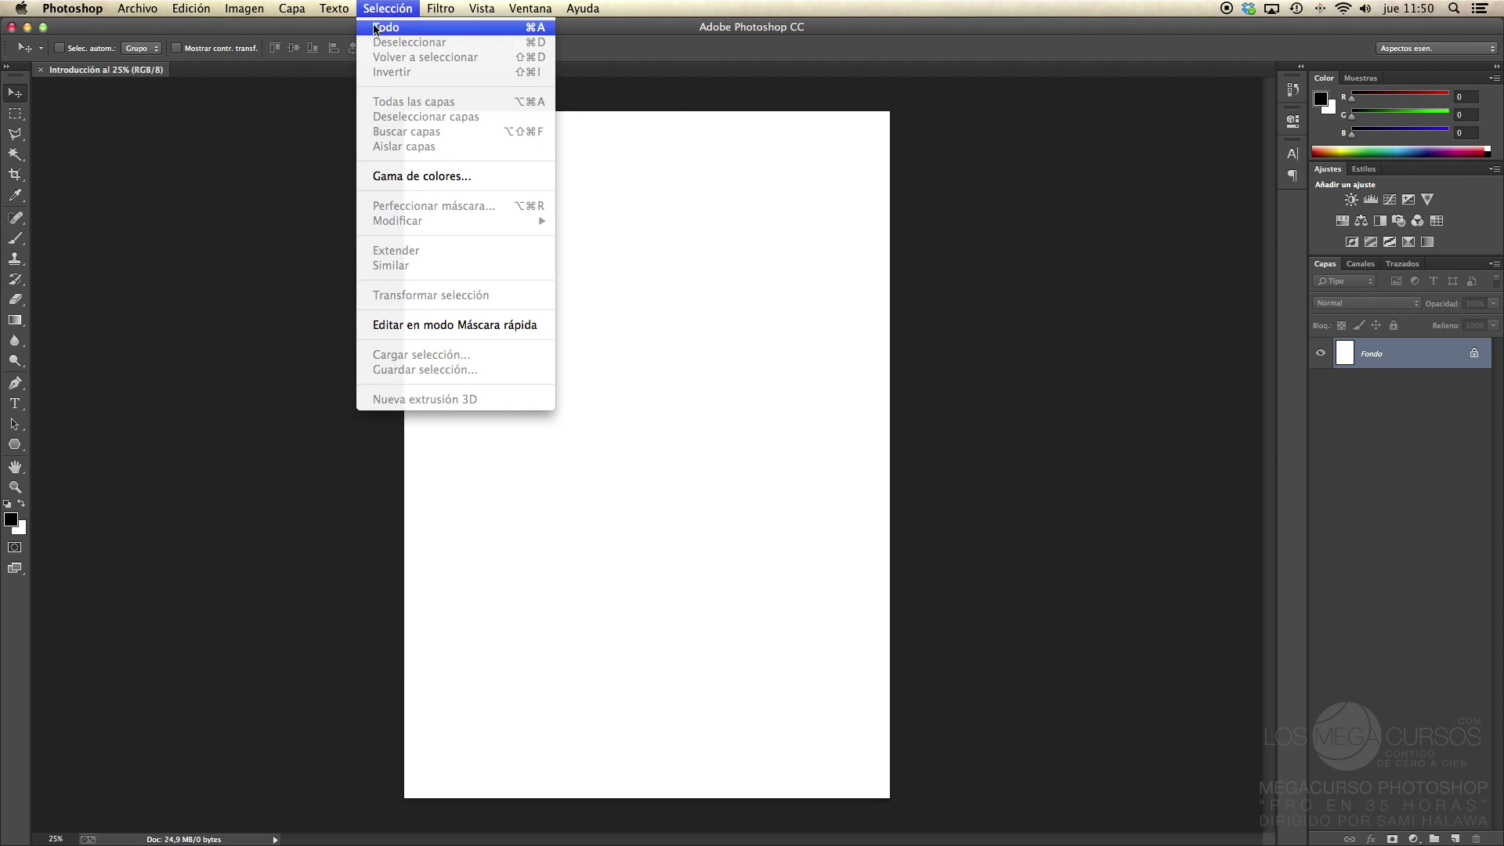
left_click(273, 177)
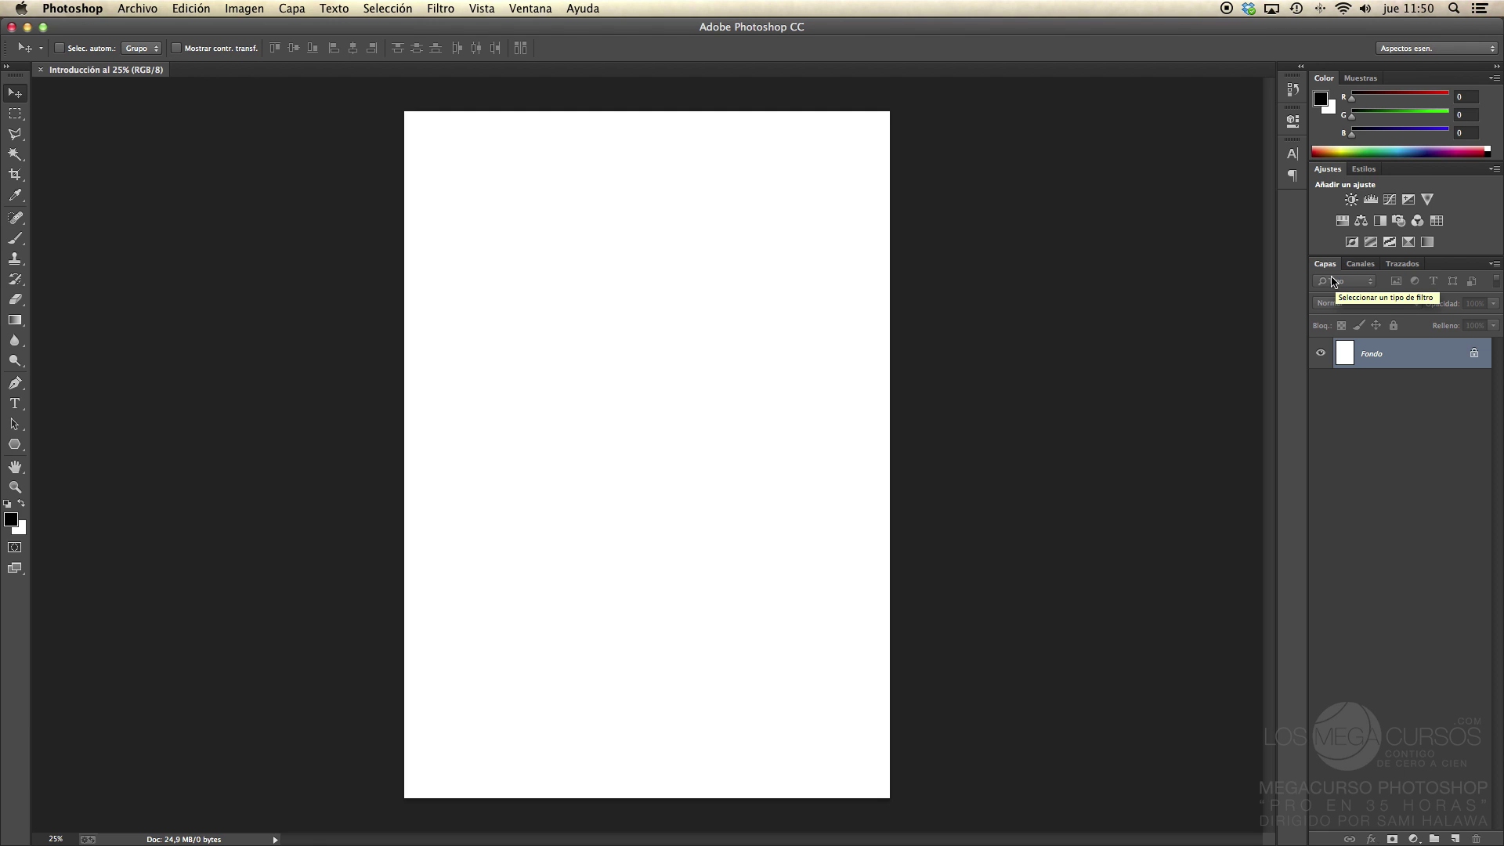
View the document's channels and paths, and return to its layers
left_click(1360, 264)
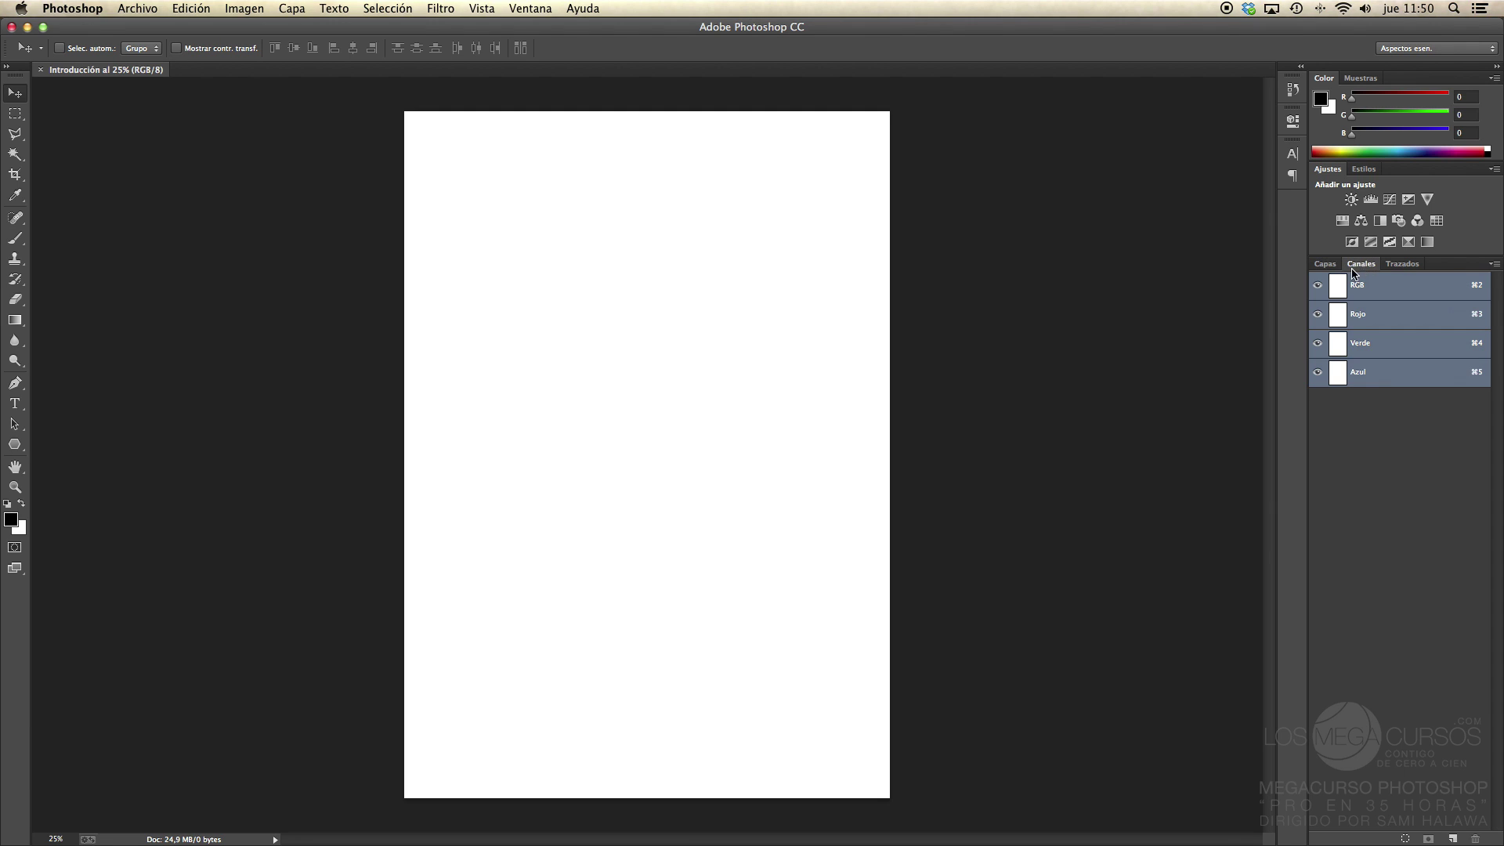
left_click(1402, 264)
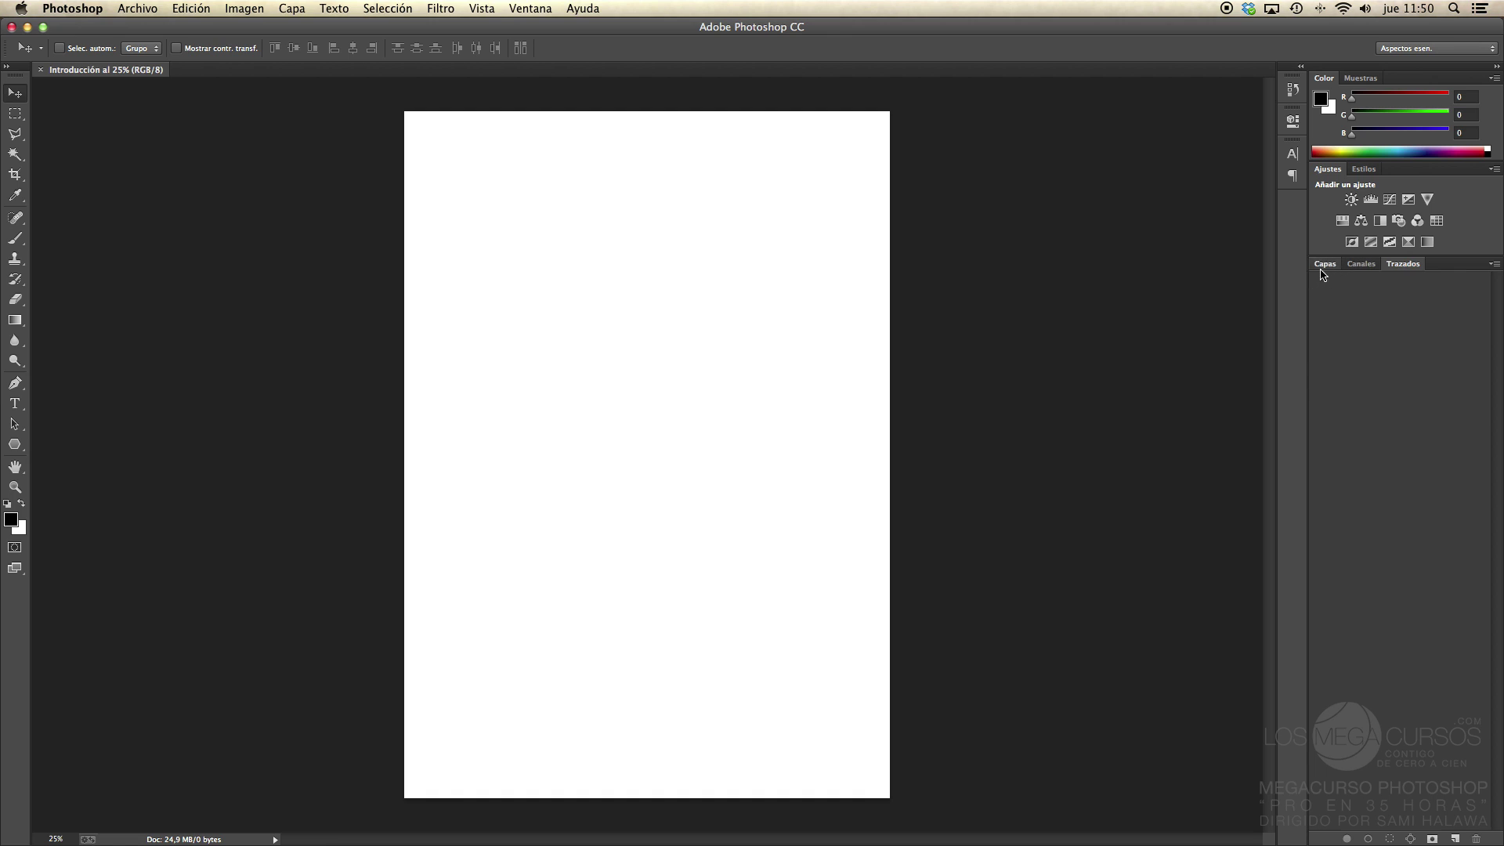
left_click(1325, 264)
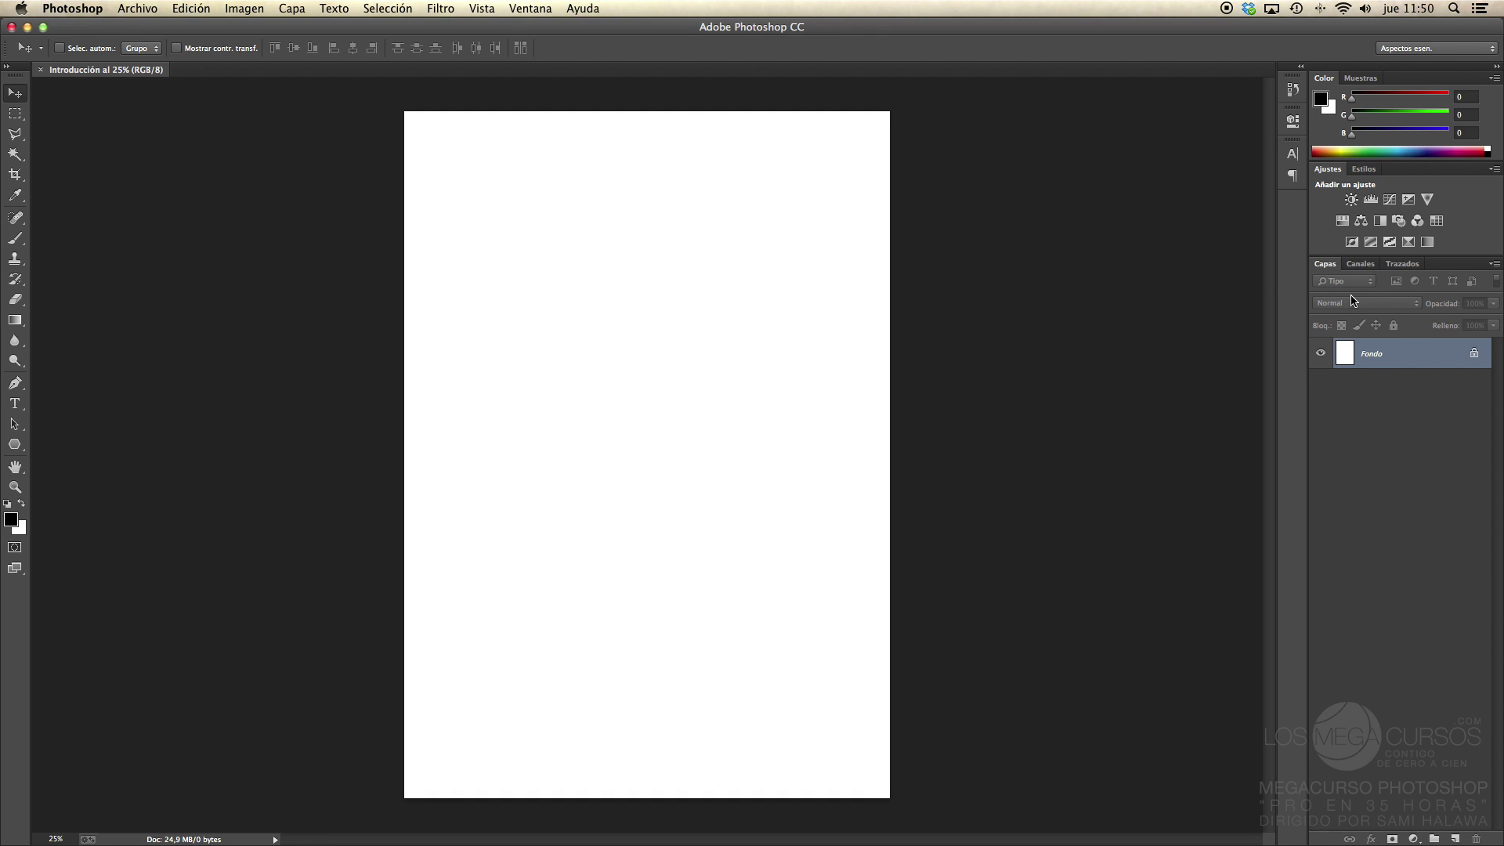
View the document's colour channels once more and go back to the layer list
left_click(1359, 265)
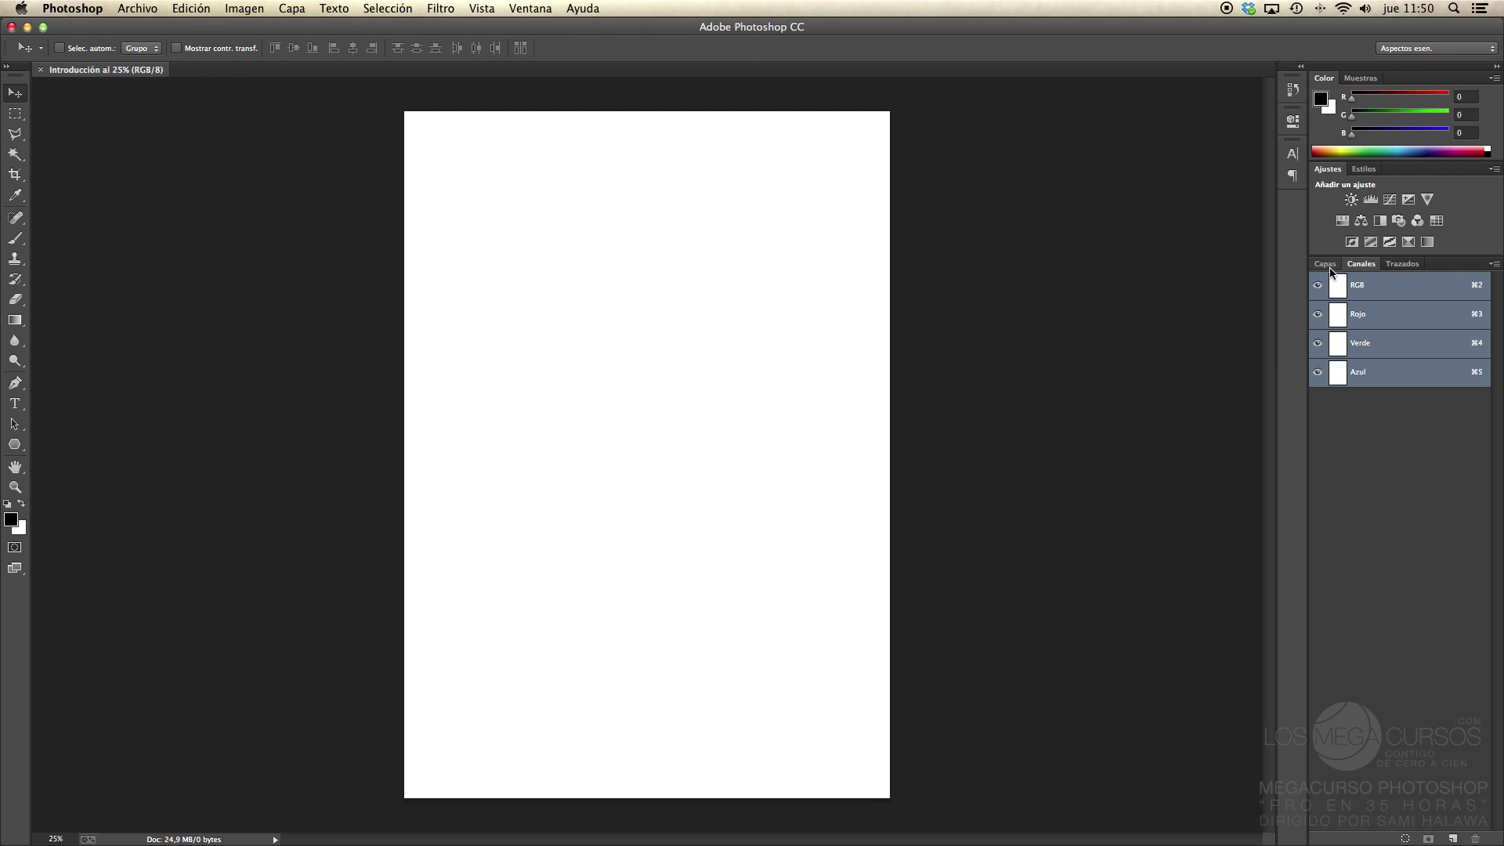
left_click(1326, 265)
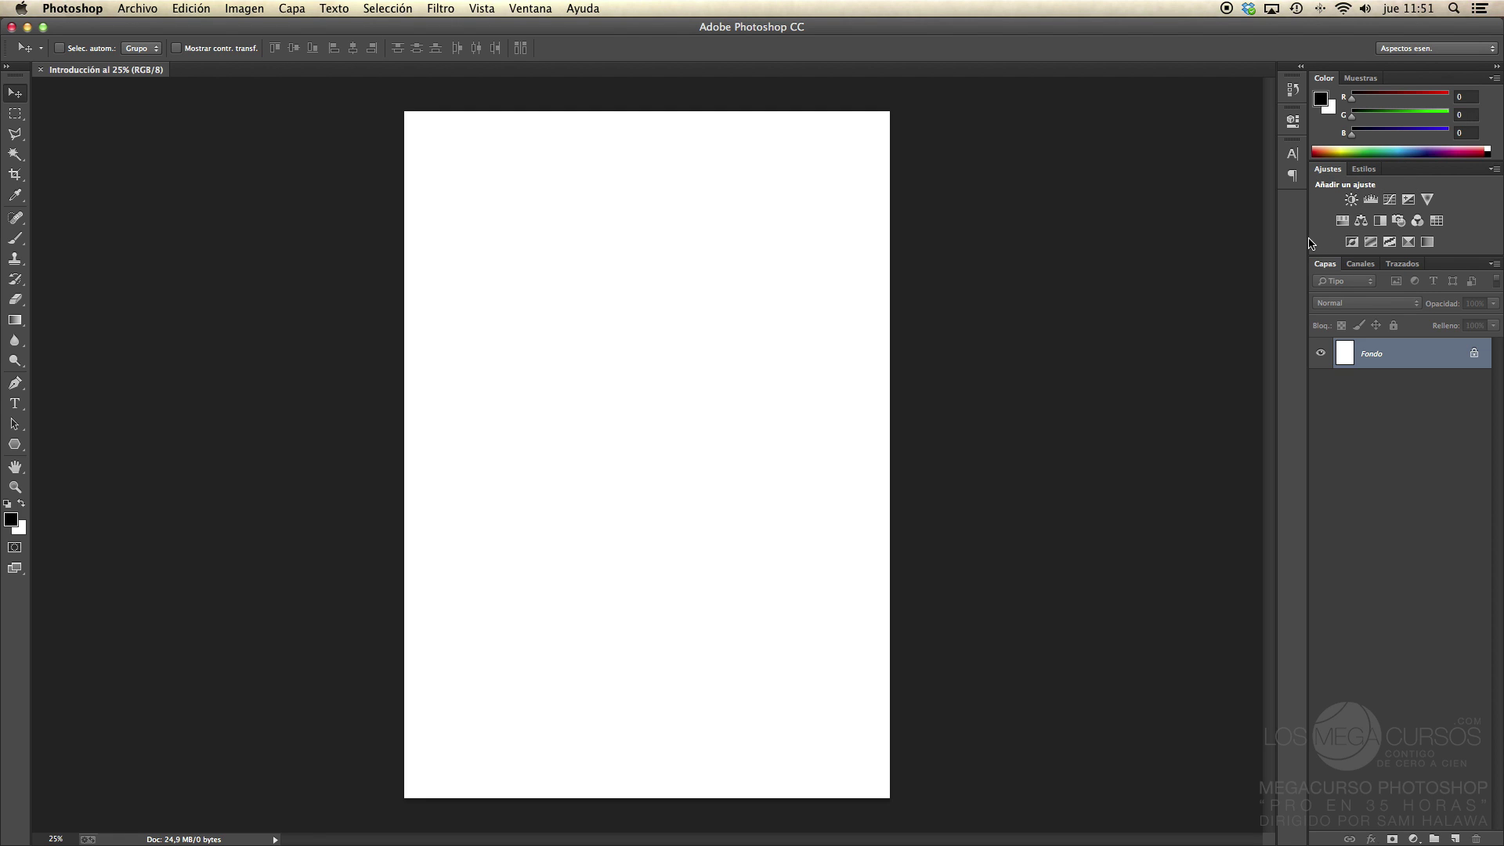
Try a Brillo/contraste adjustment layer, delete it, and collapse the adjustment's properties
left_click(1352, 200)
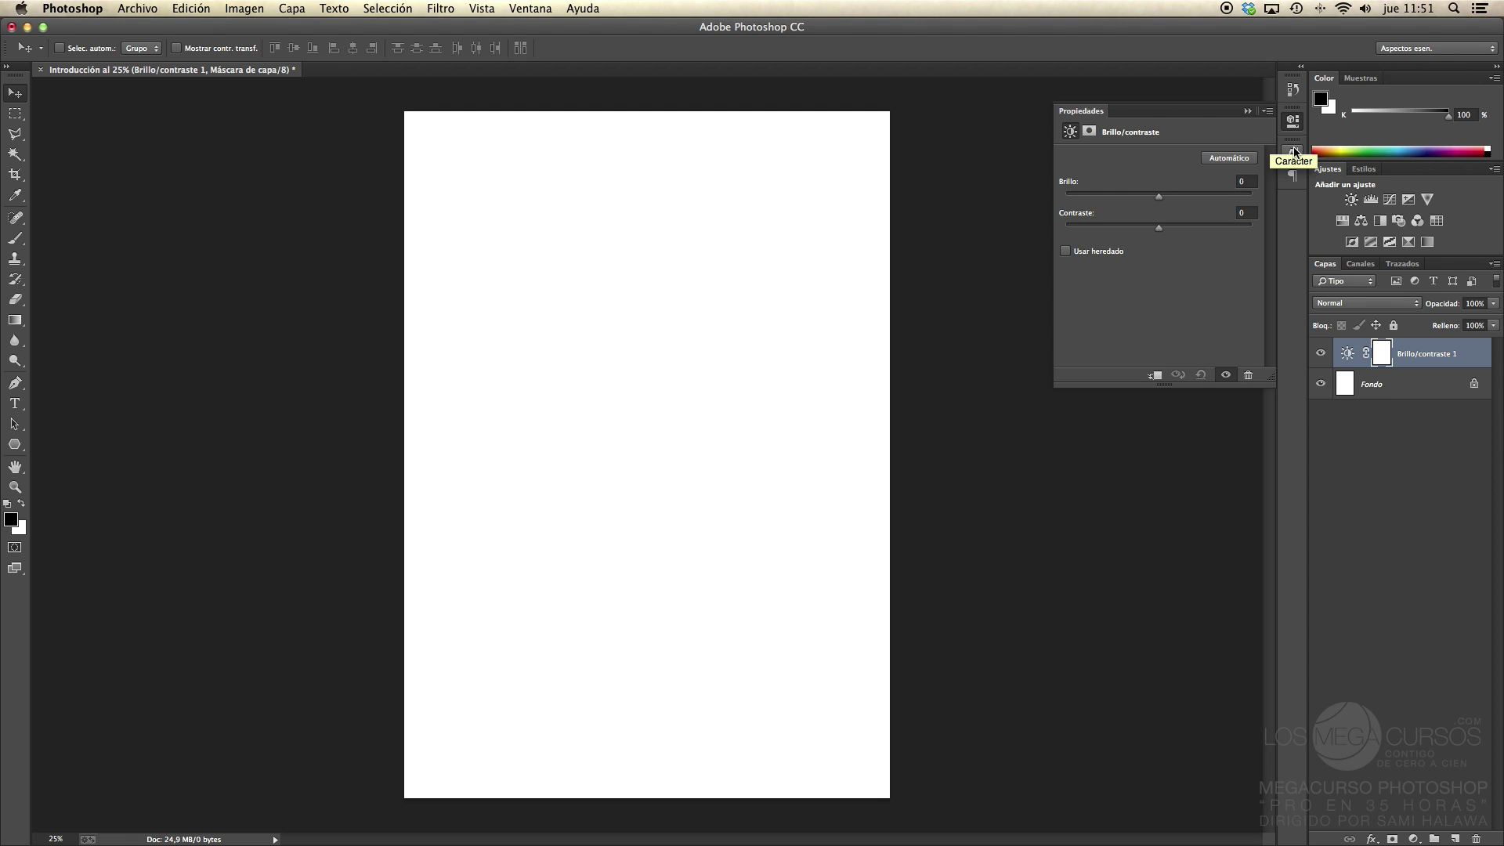
left_click(1464, 355)
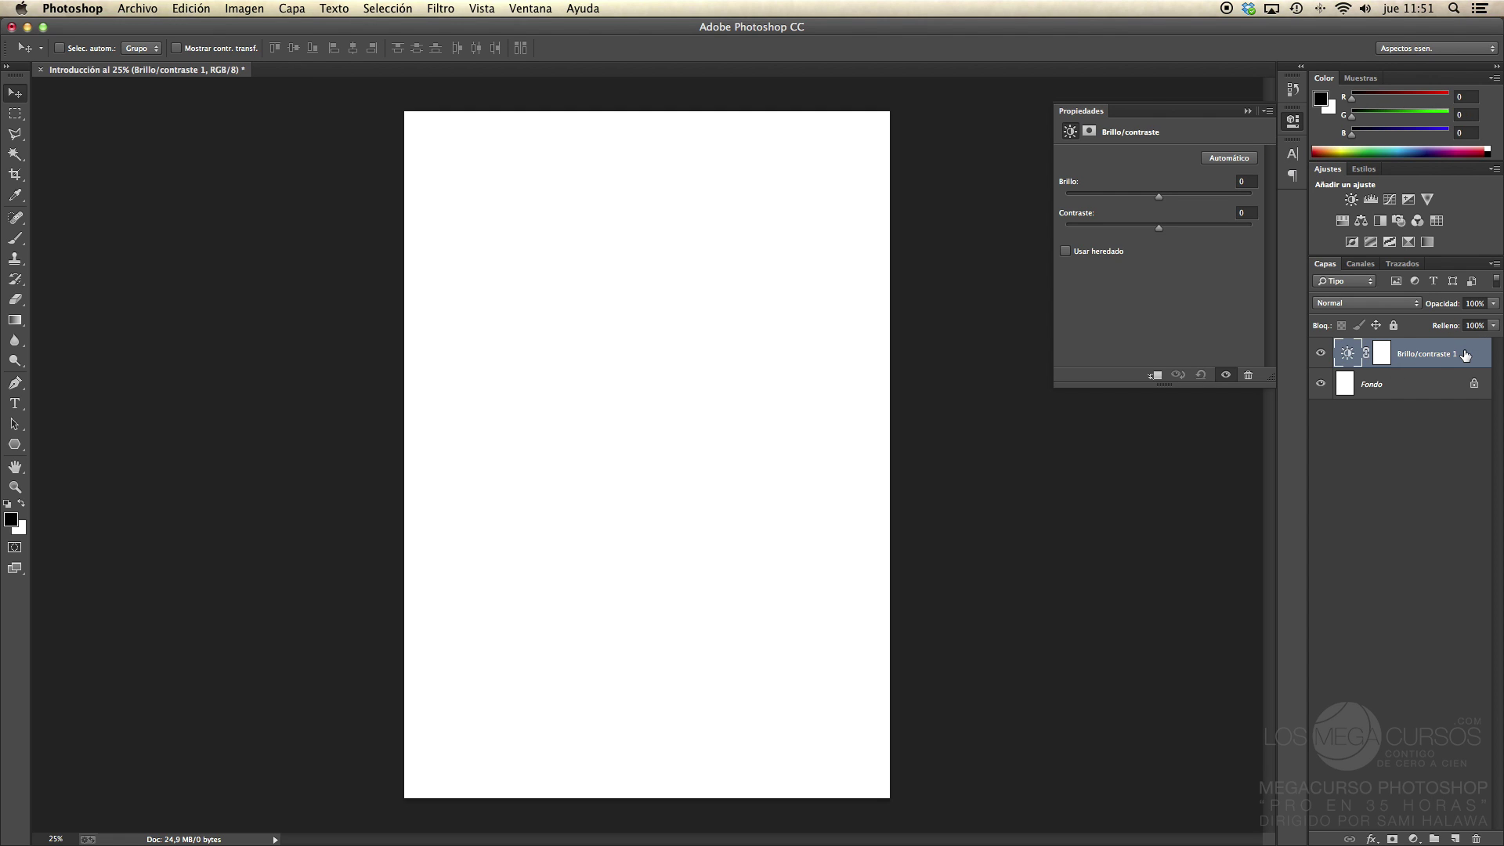
key("Delete")
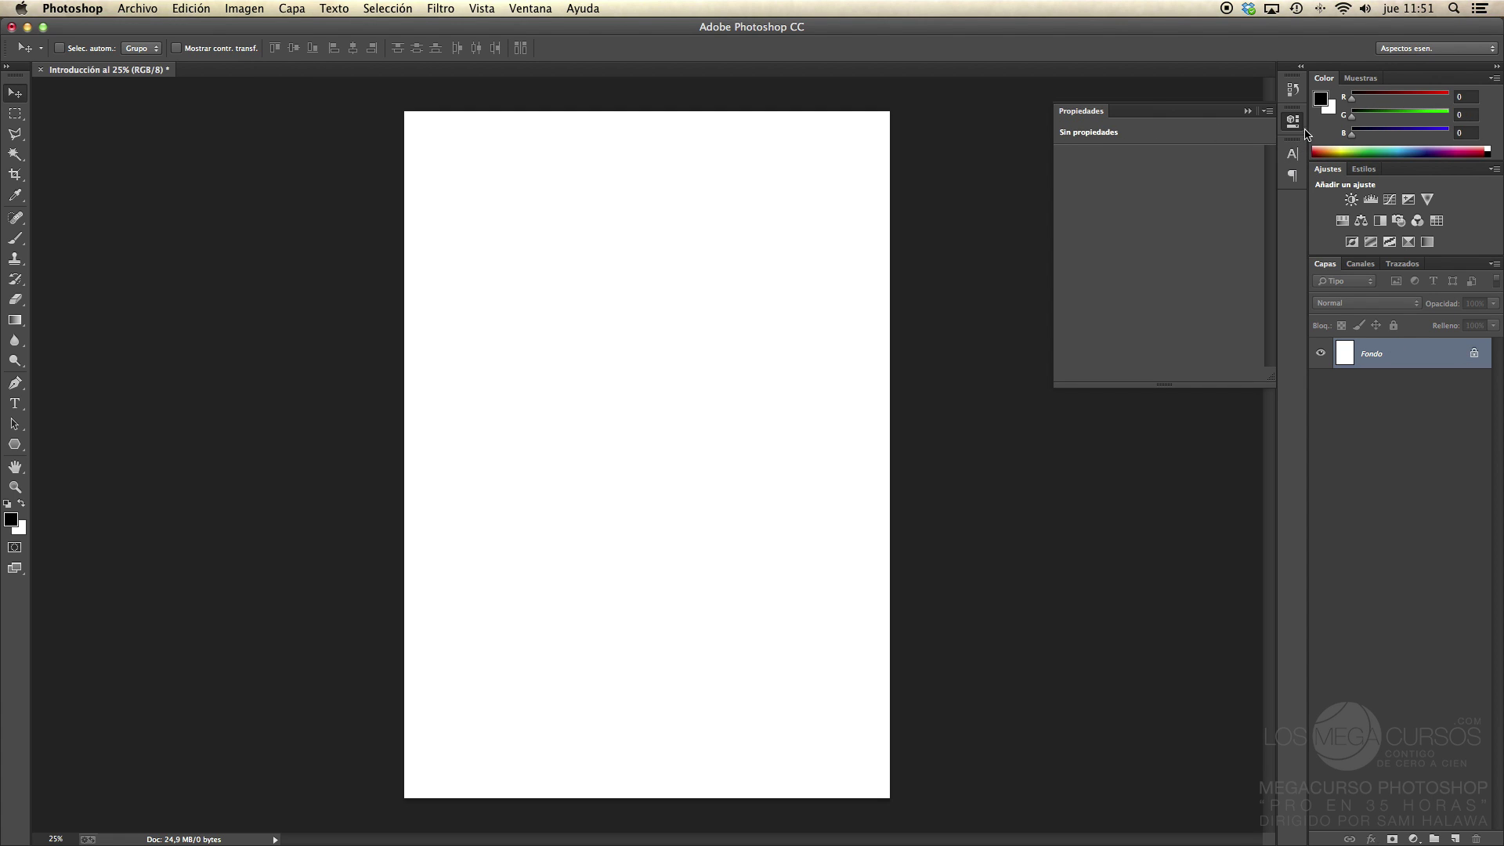
left_click(1292, 121)
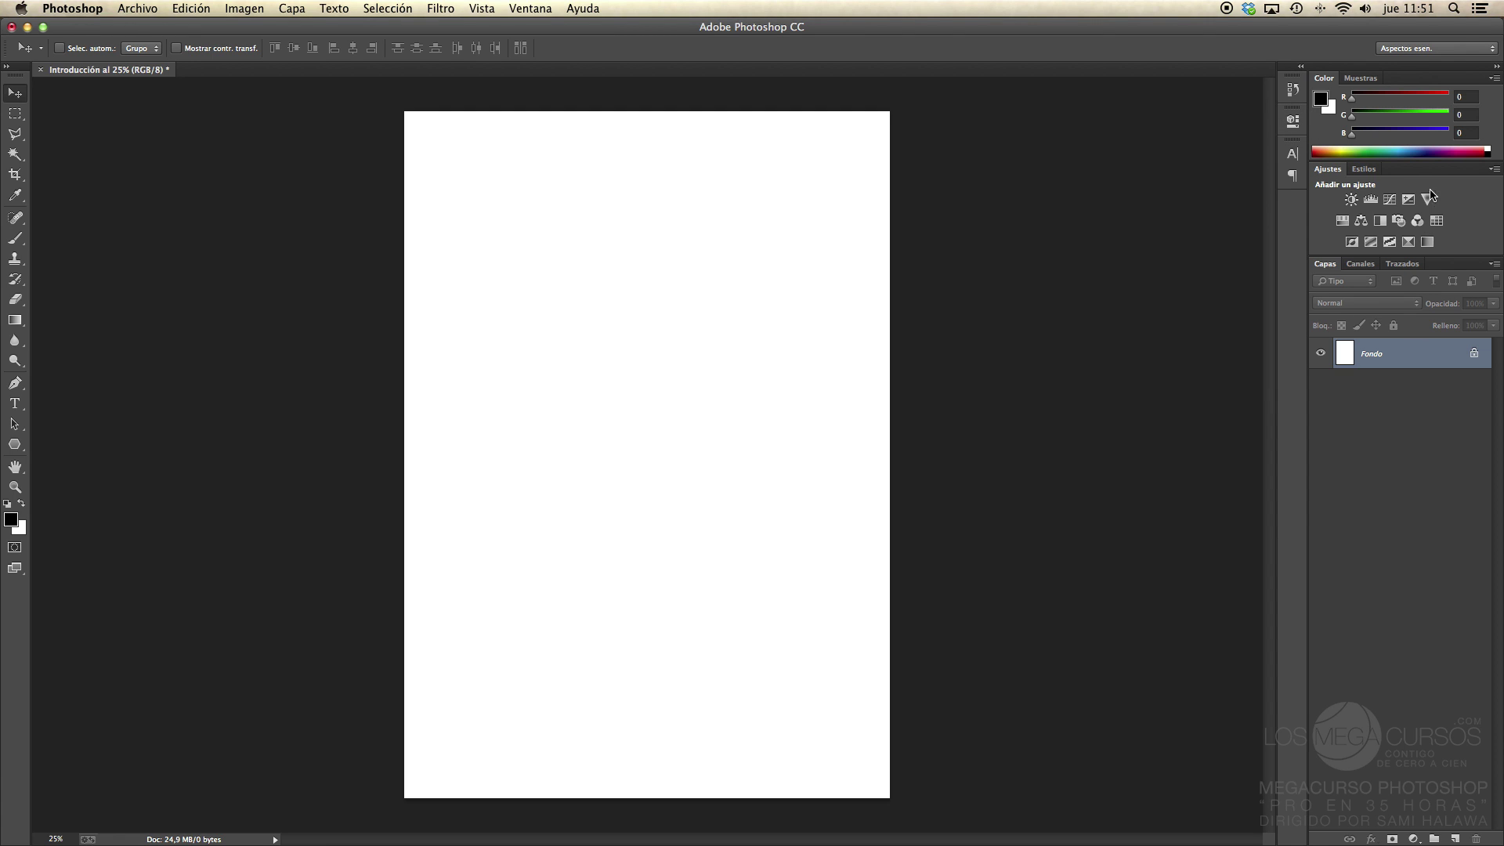
Preview the Novedades, Movimiento and Pintura workspaces, and check which swatch libraries Pintura offers
left_click(1418, 49)
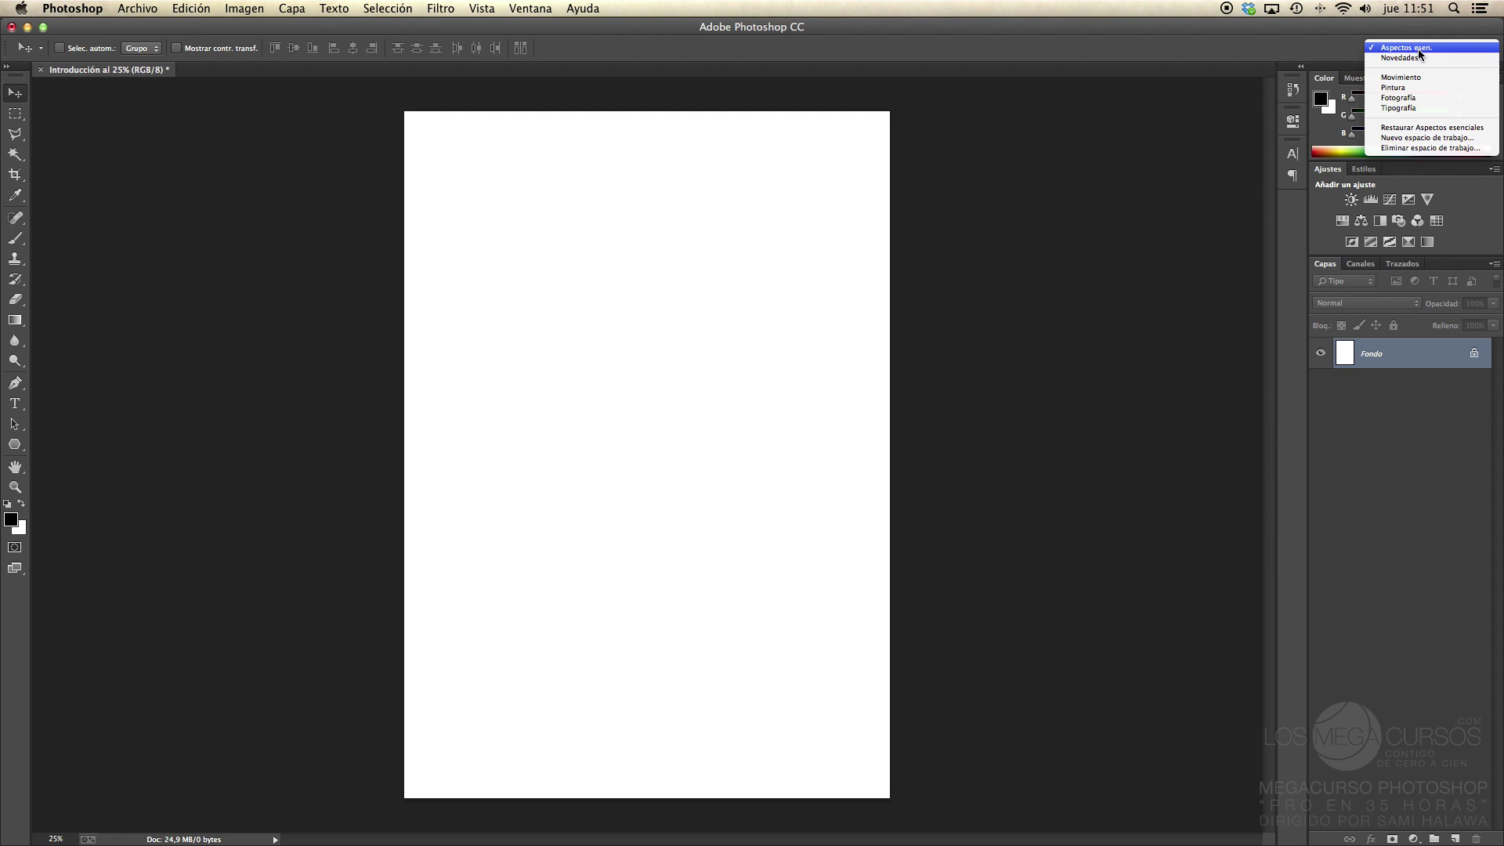
left_click(1417, 48)
left_click(1407, 52)
left_click(1406, 58)
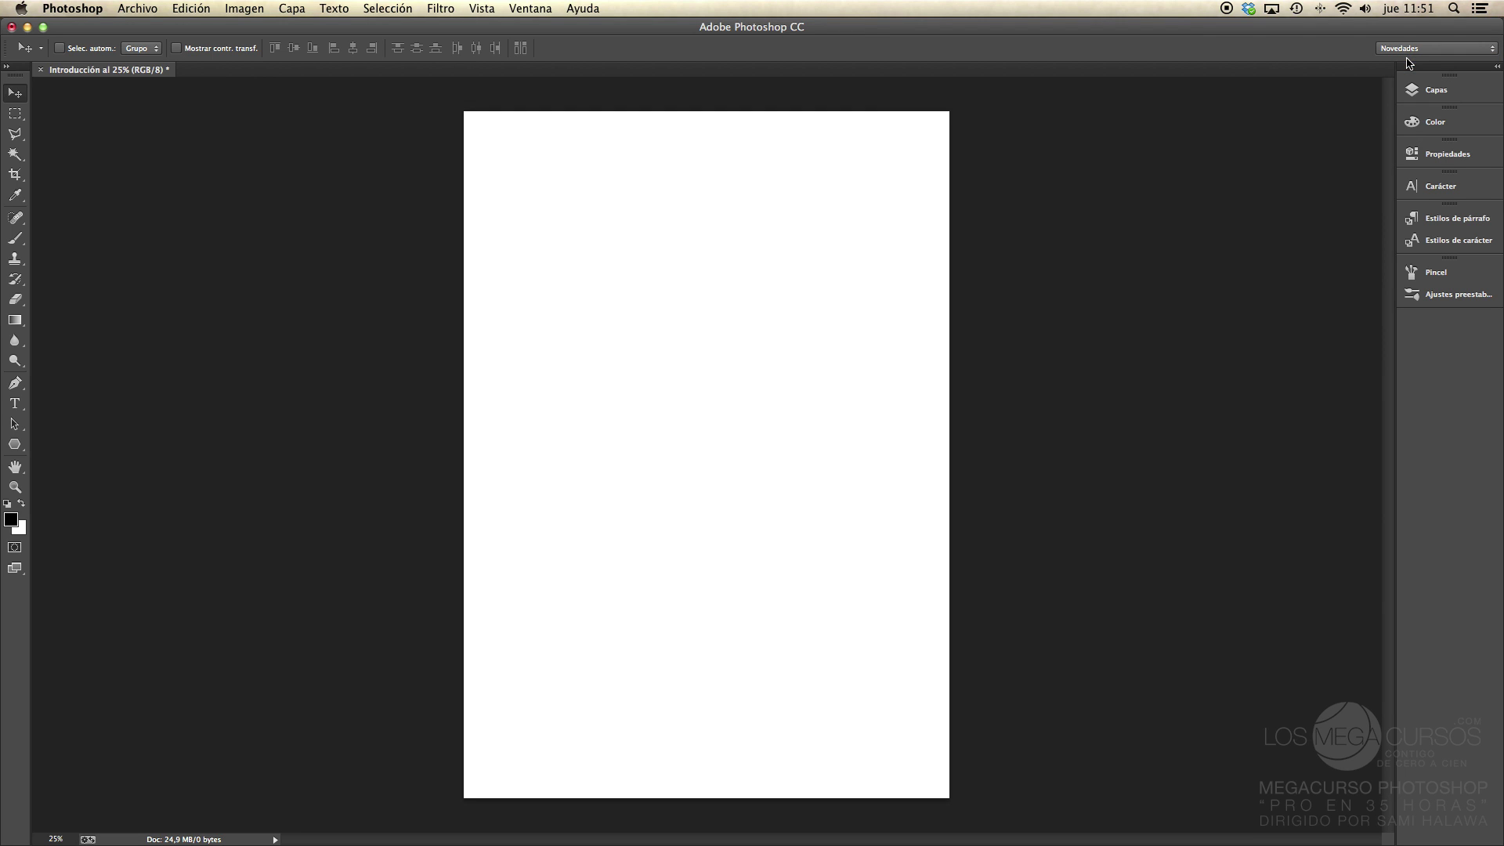
left_click(1419, 52)
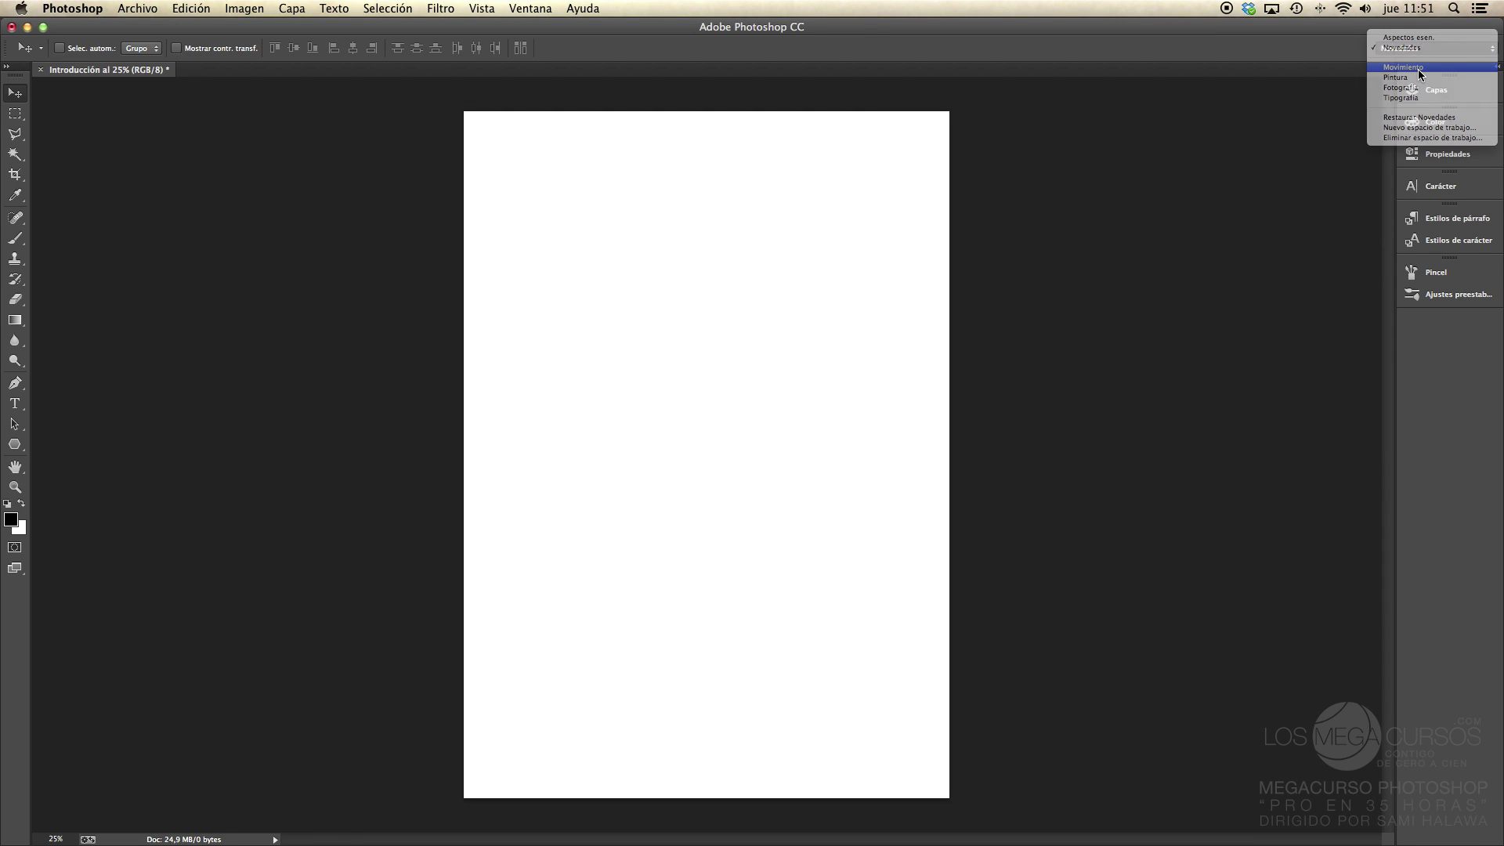
left_click(1403, 67)
left_click(1419, 51)
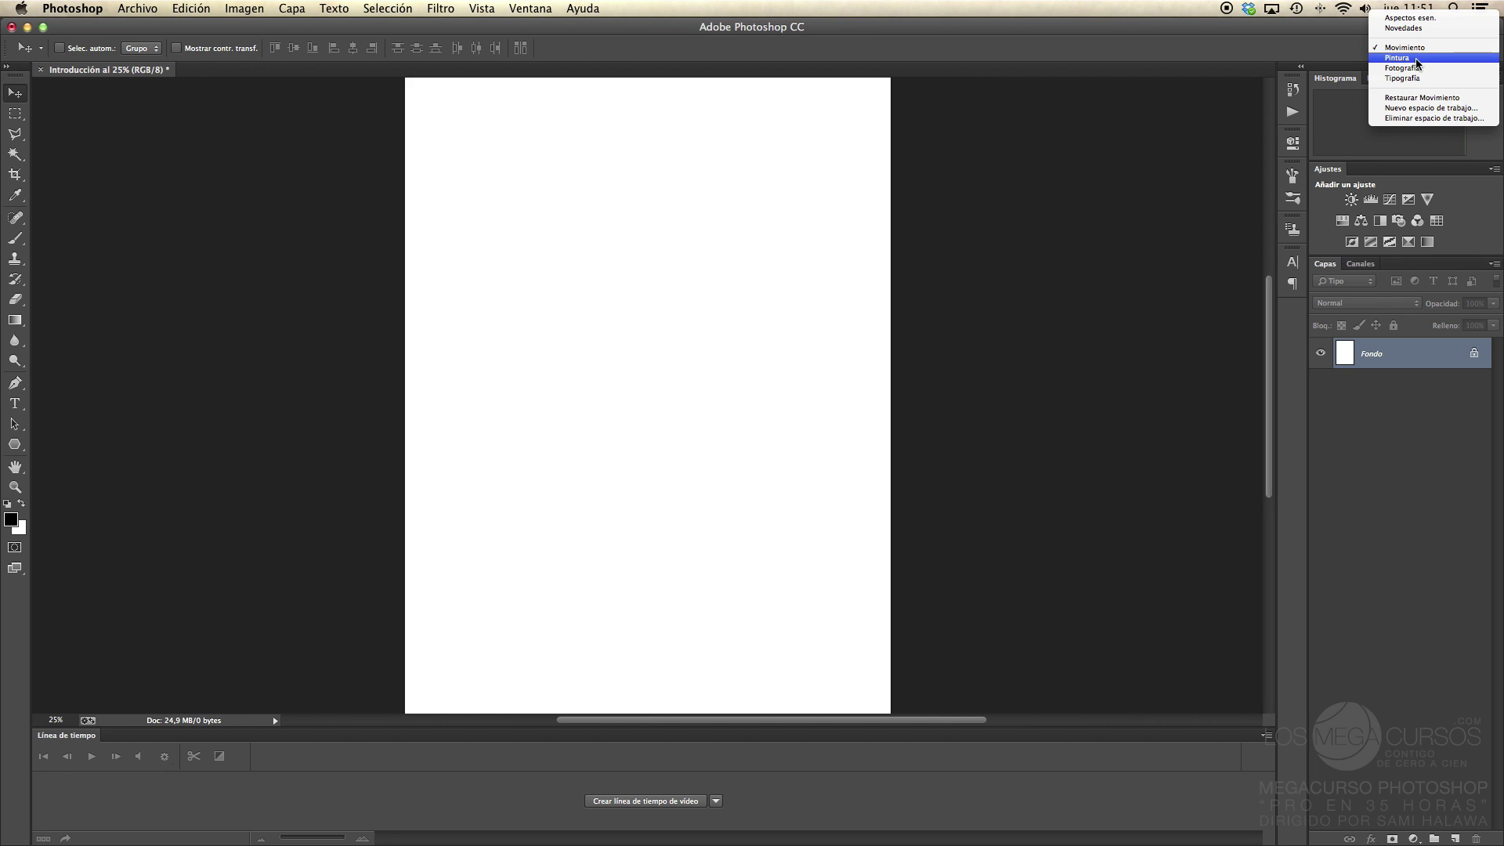
left_click(1415, 58)
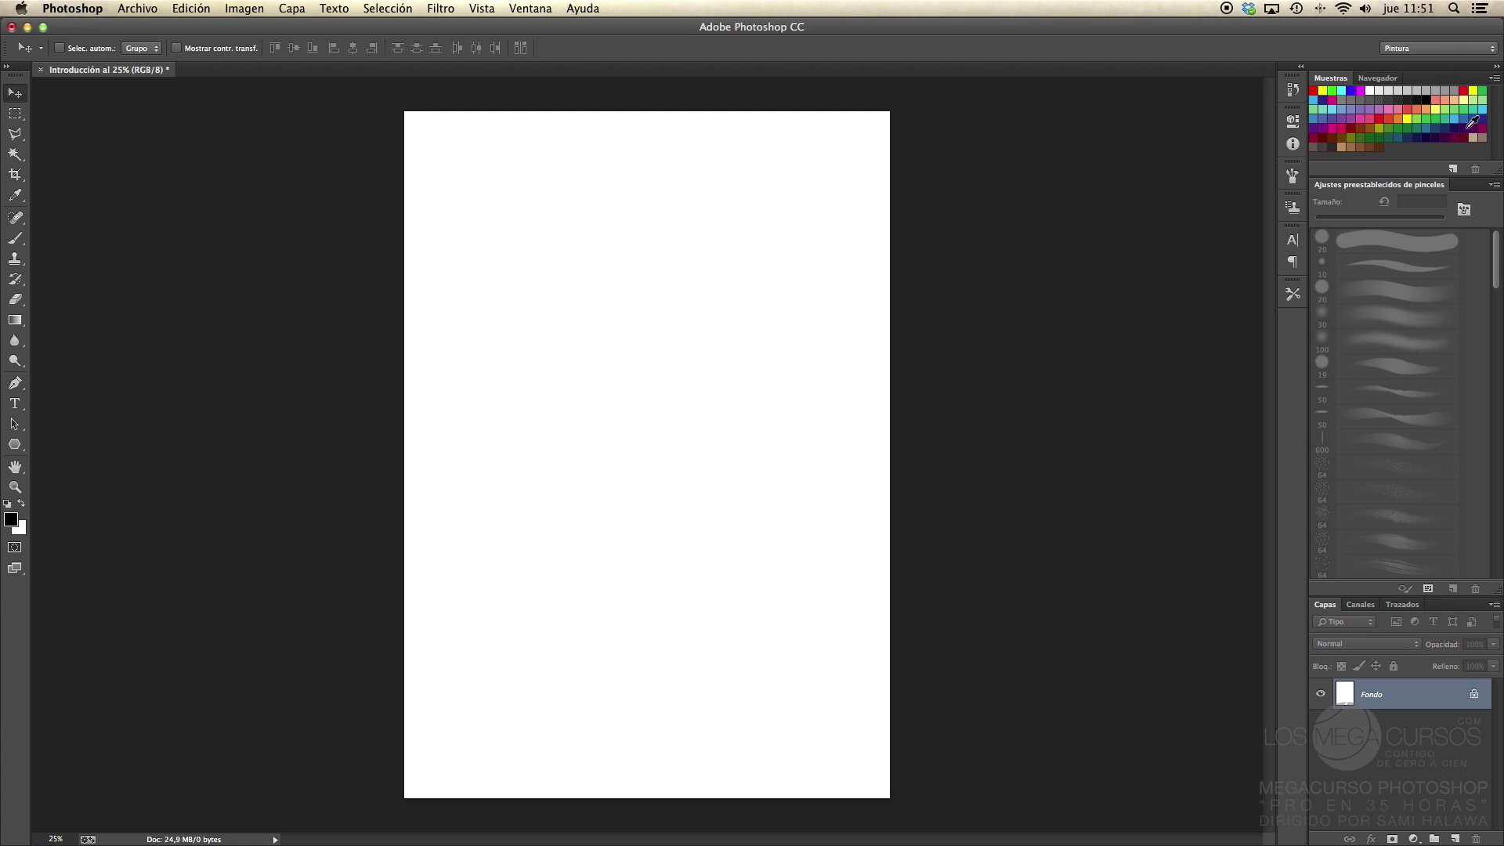
left_click(1494, 78)
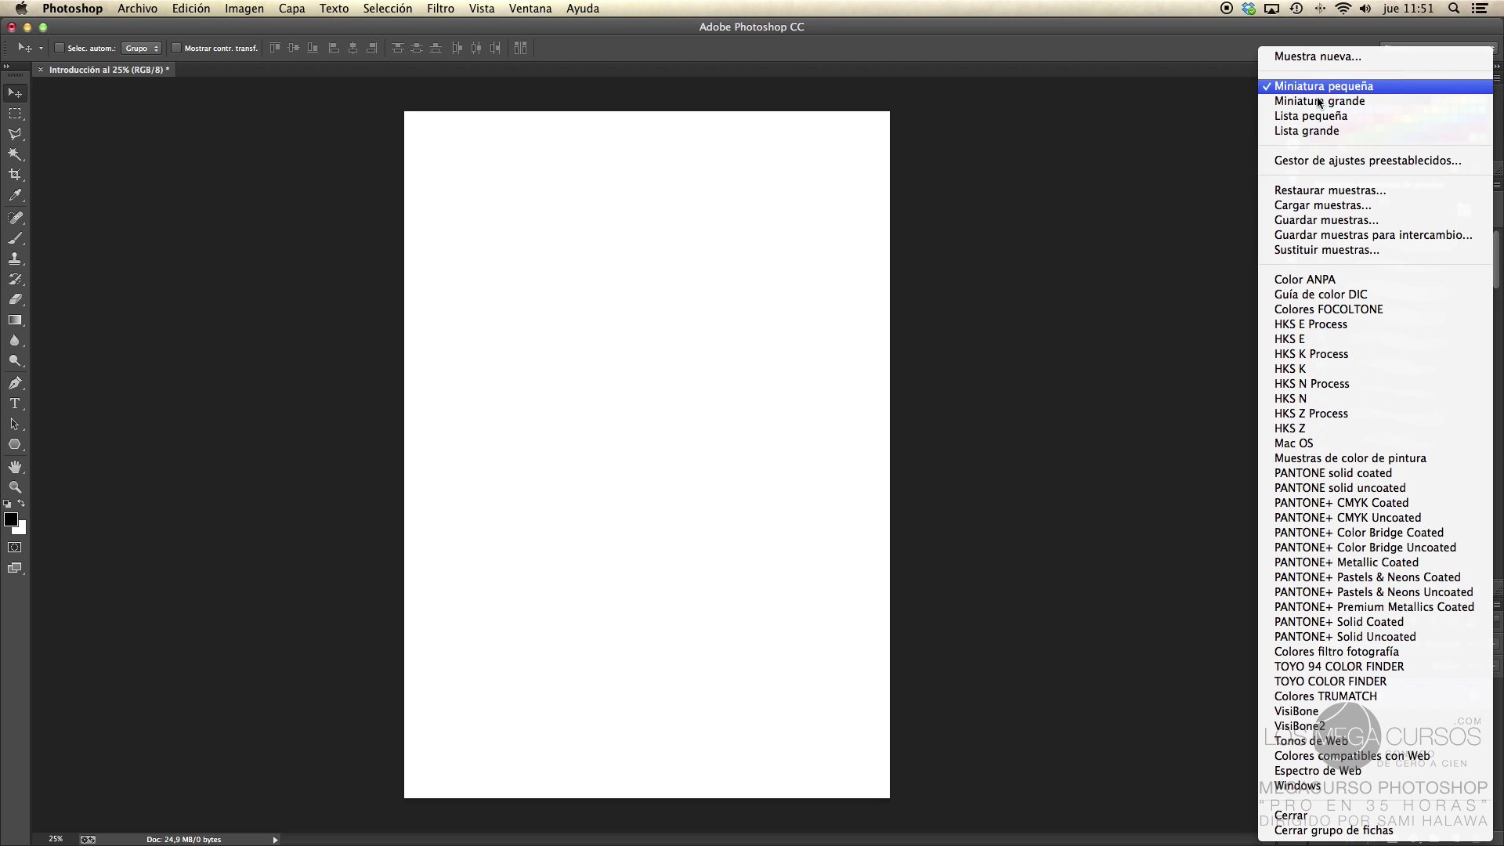
left_click(1098, 185)
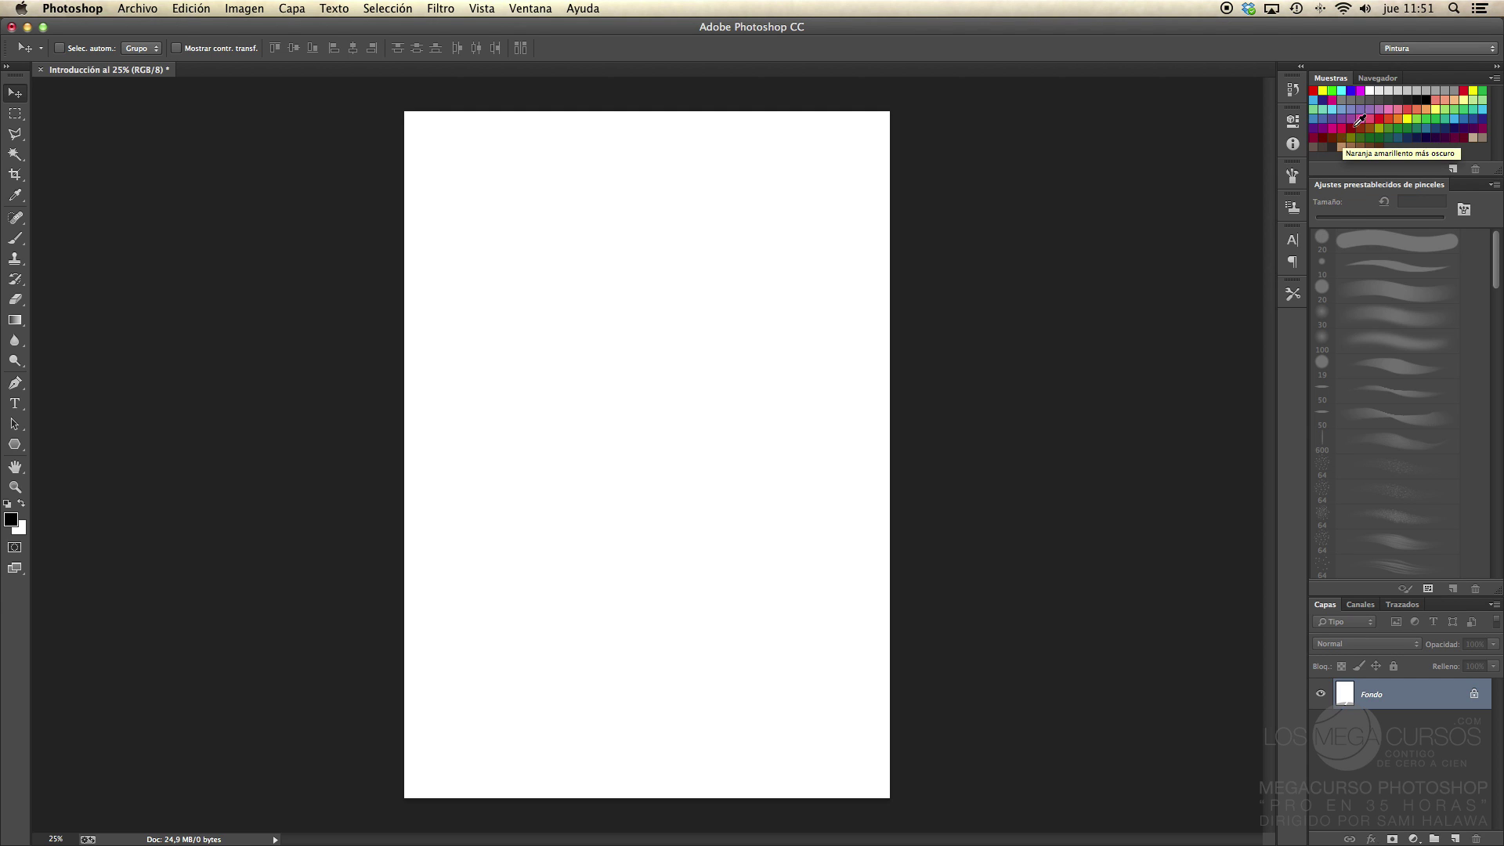
Preview the Fotografía and Tipografía workspaces, and return to the Aspectos esenciales workspace
left_click(1425, 47)
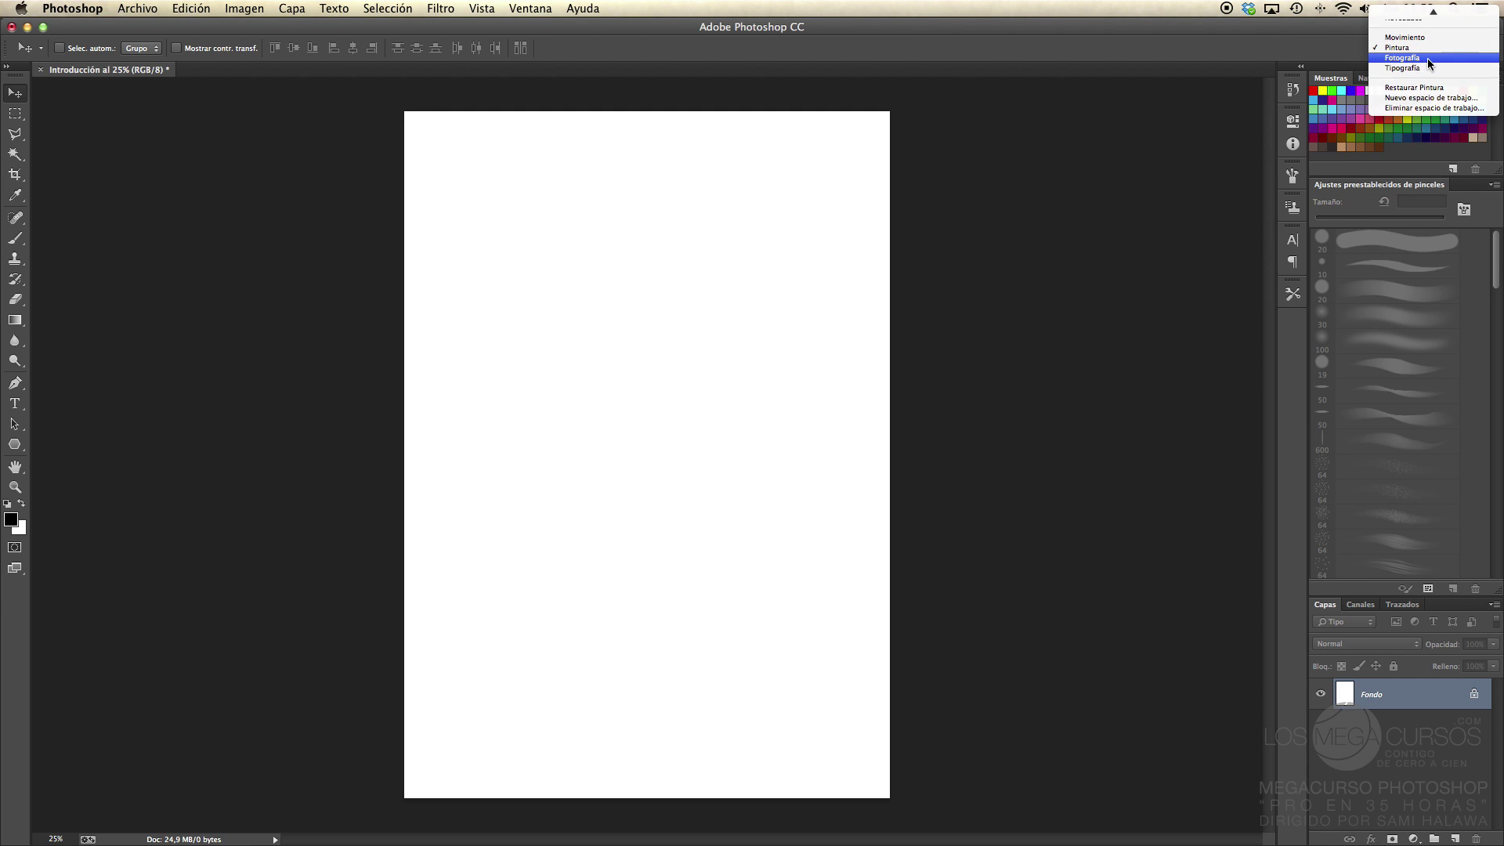
left_click(1427, 58)
left_click(1407, 48)
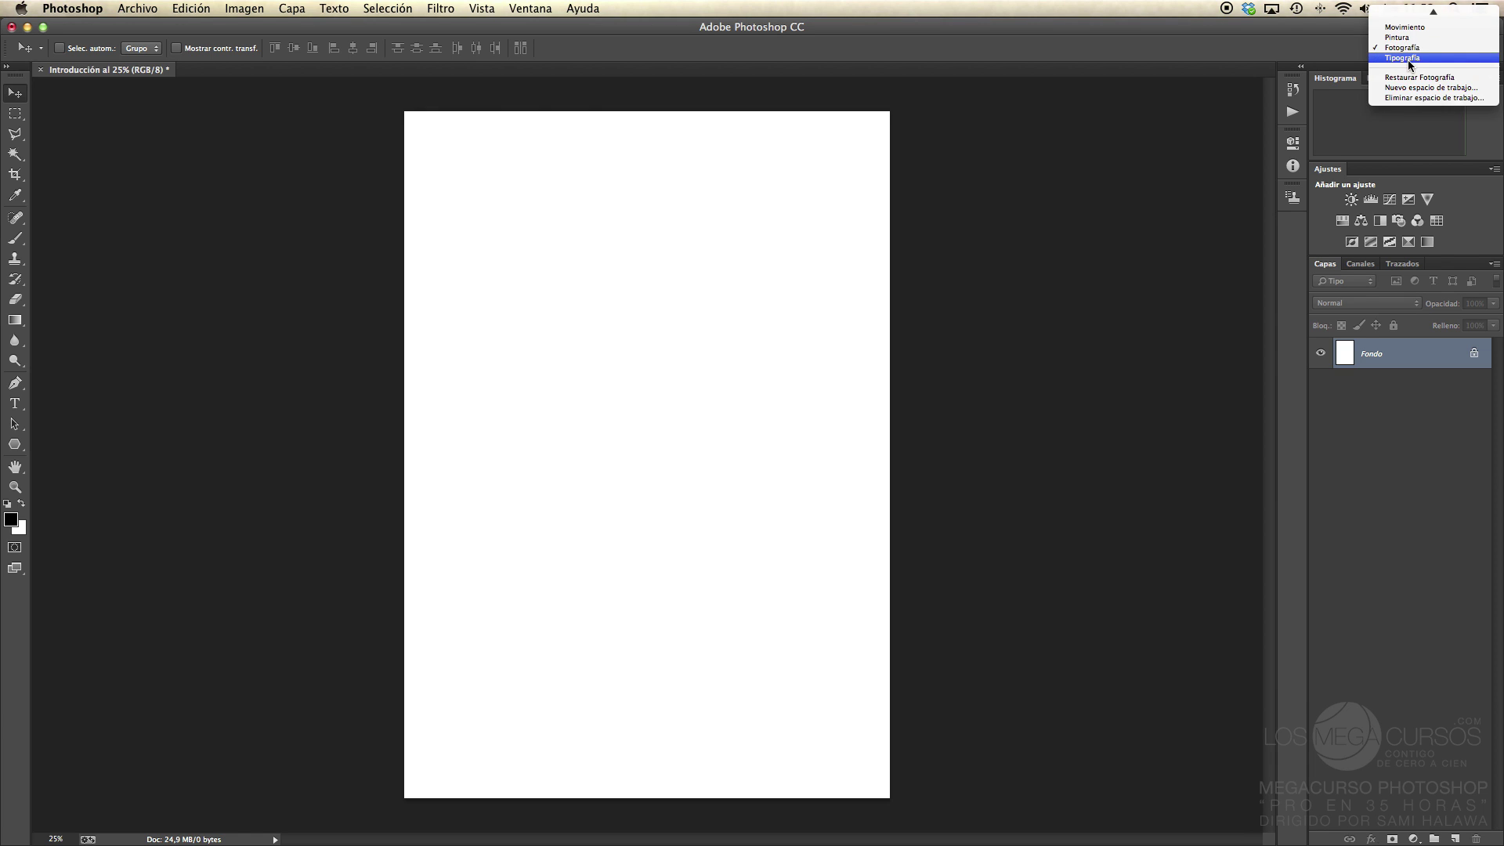
left_click(1407, 59)
left_click(1405, 45)
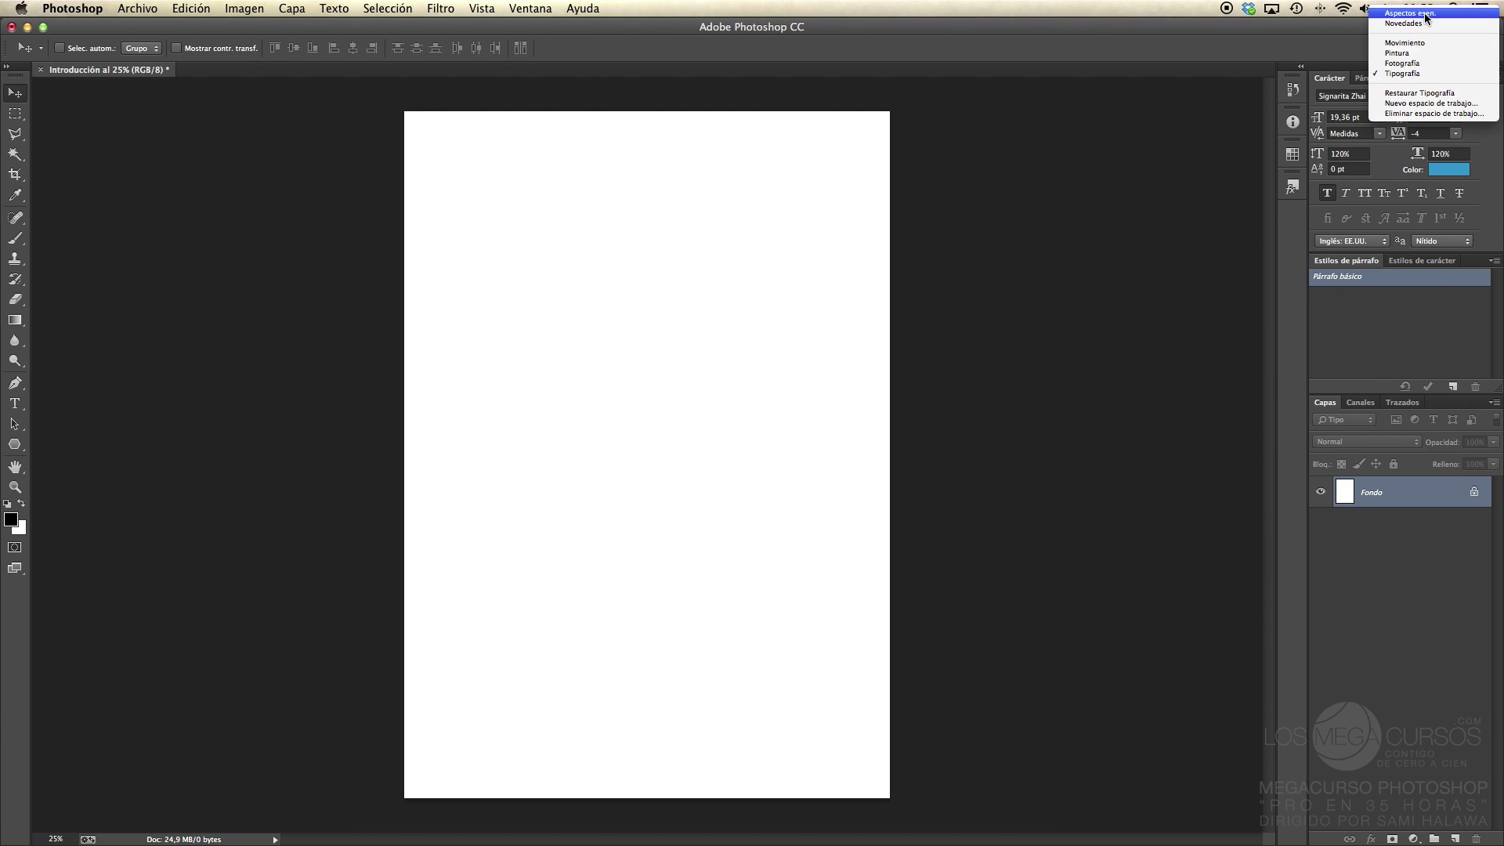
left_click(1427, 13)
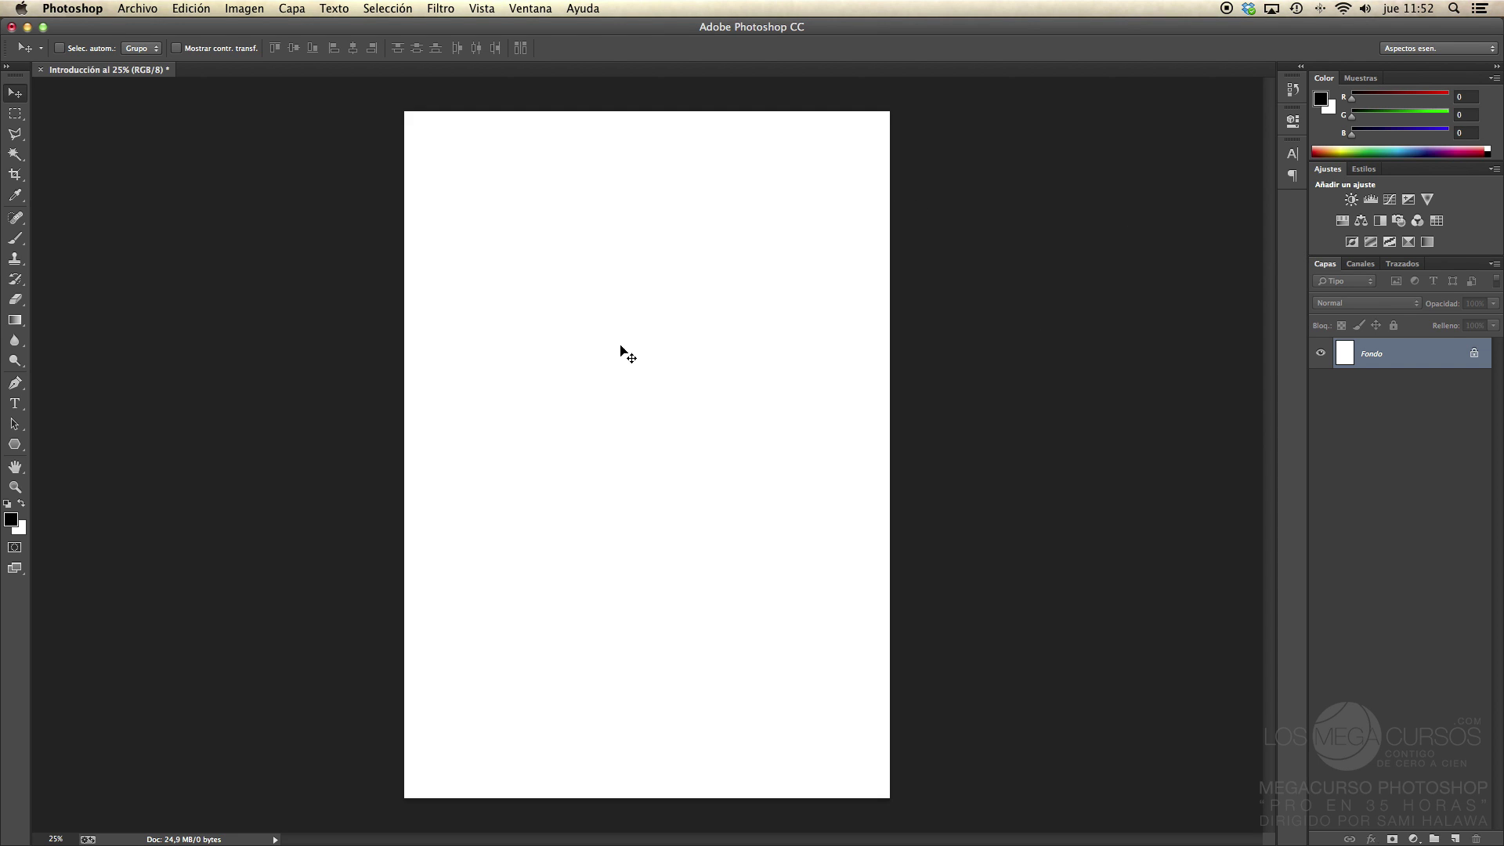
Switch to the Photoshop files_introduction folder in Finder and preview introducción.jpg
key("ctrl+Up")
left_click(430, 460)
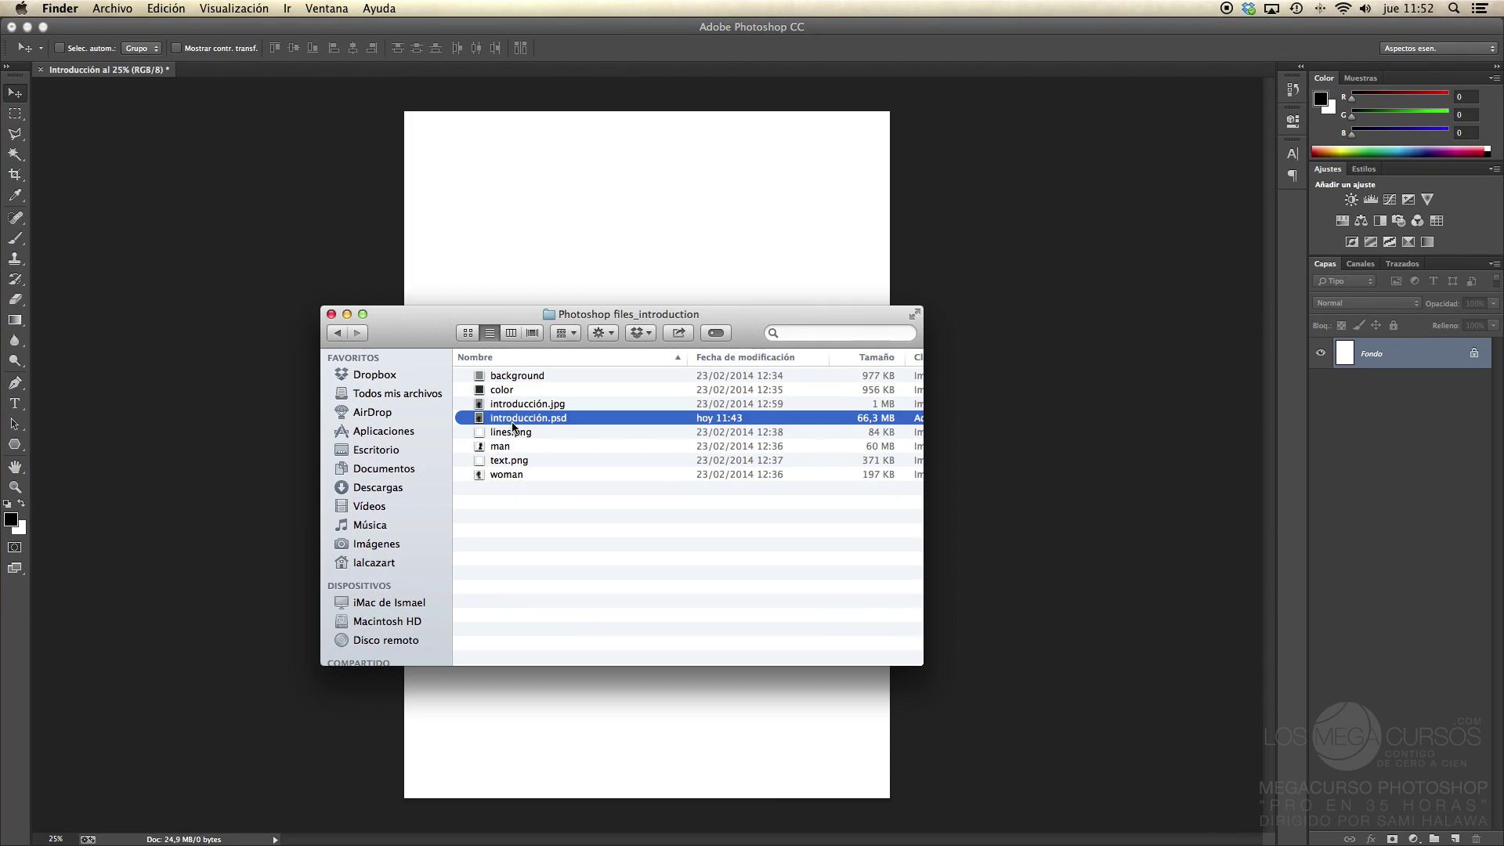
left_click_drag(407, 322, 463, 317)
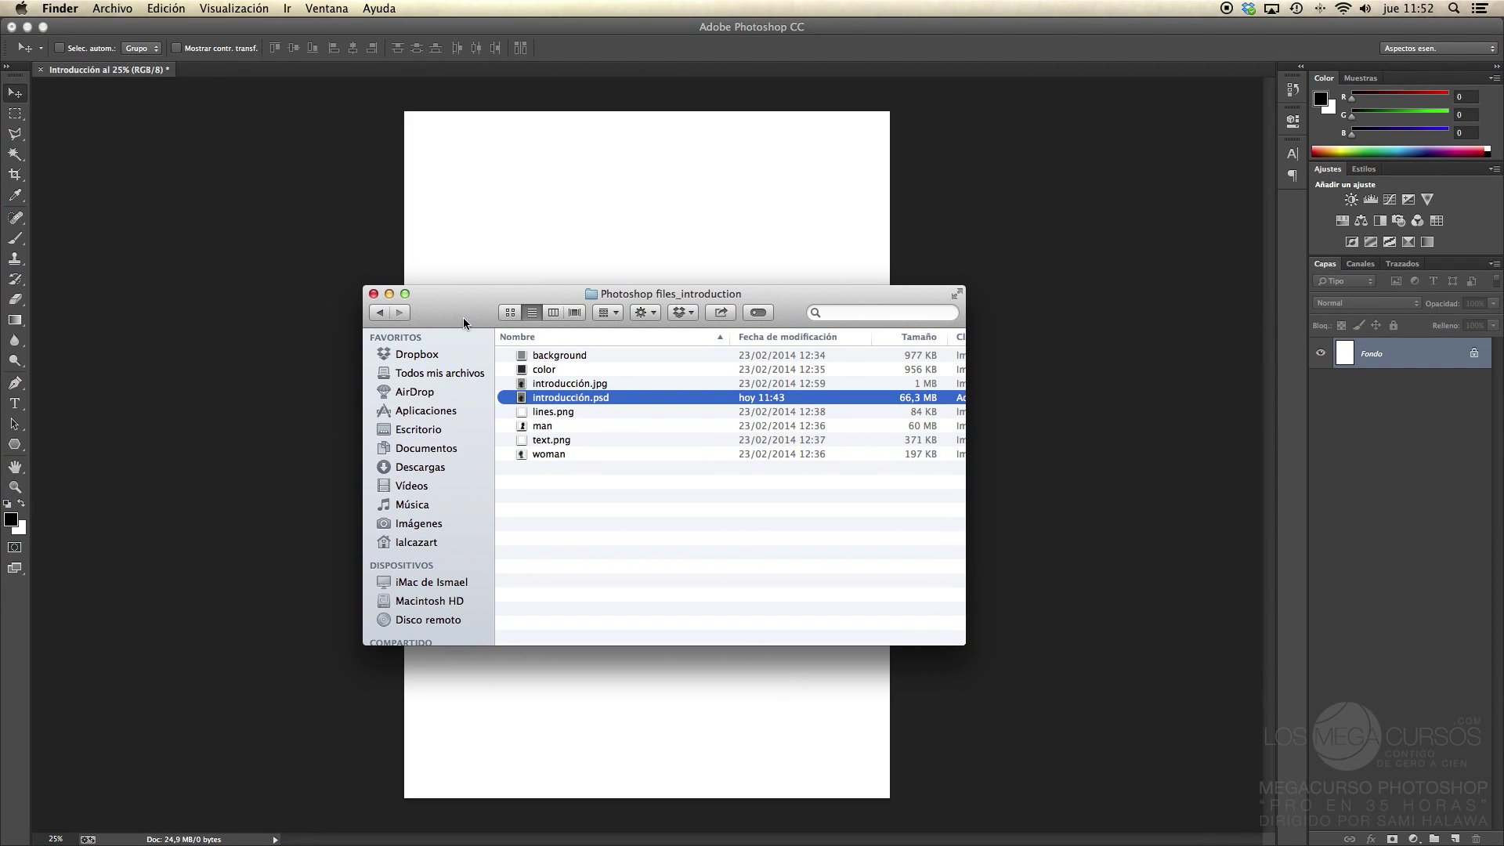
left_click(564, 386)
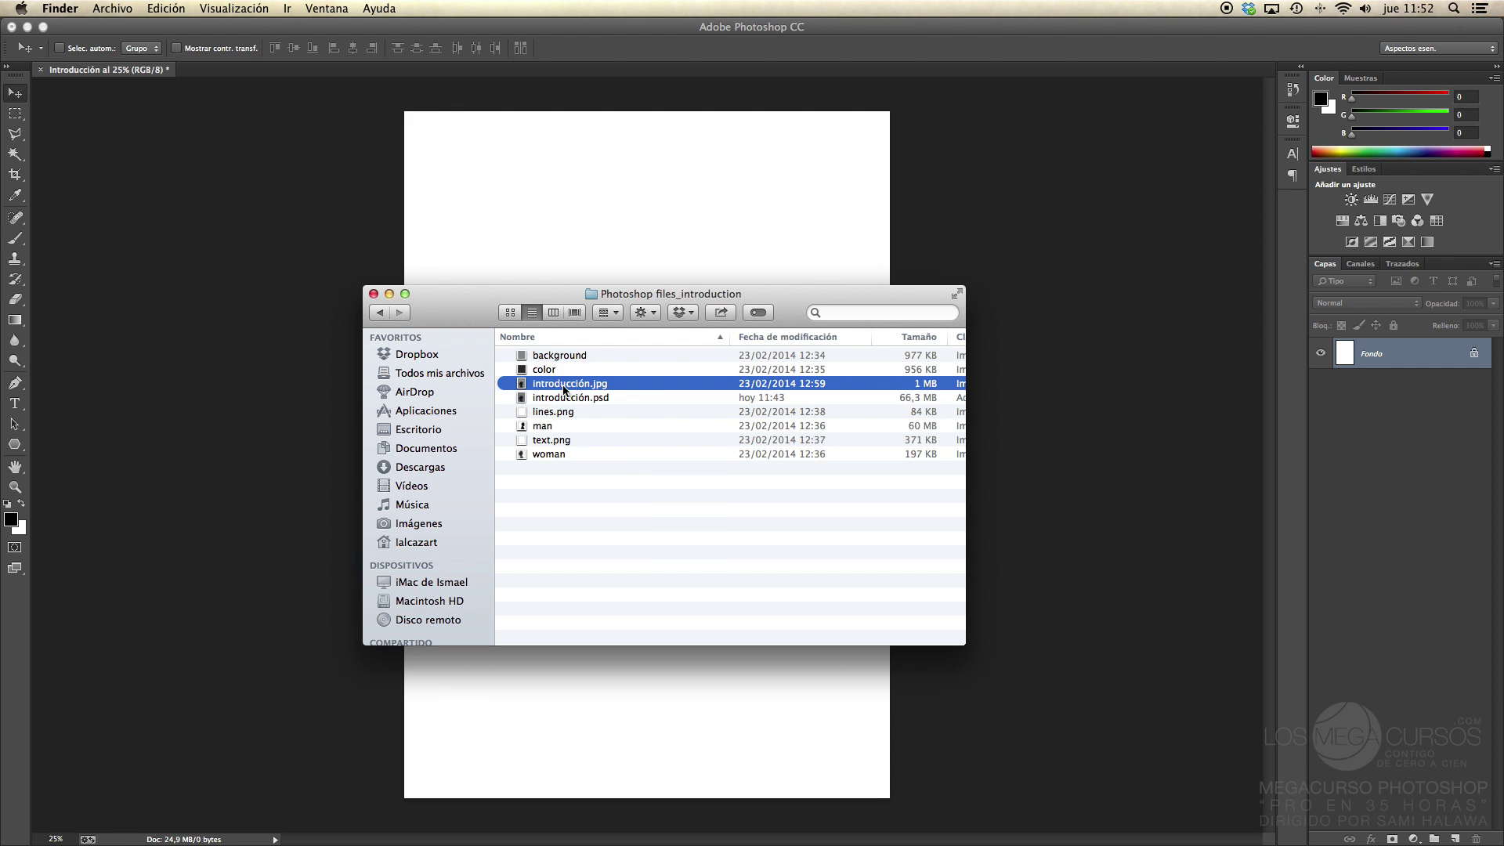
key("space")
key("space")
Preview the man, woman and text.png source images in the folder
left_click(557, 412)
left_click(552, 427)
key("space")
key("space")
left_click(547, 452)
key("space")
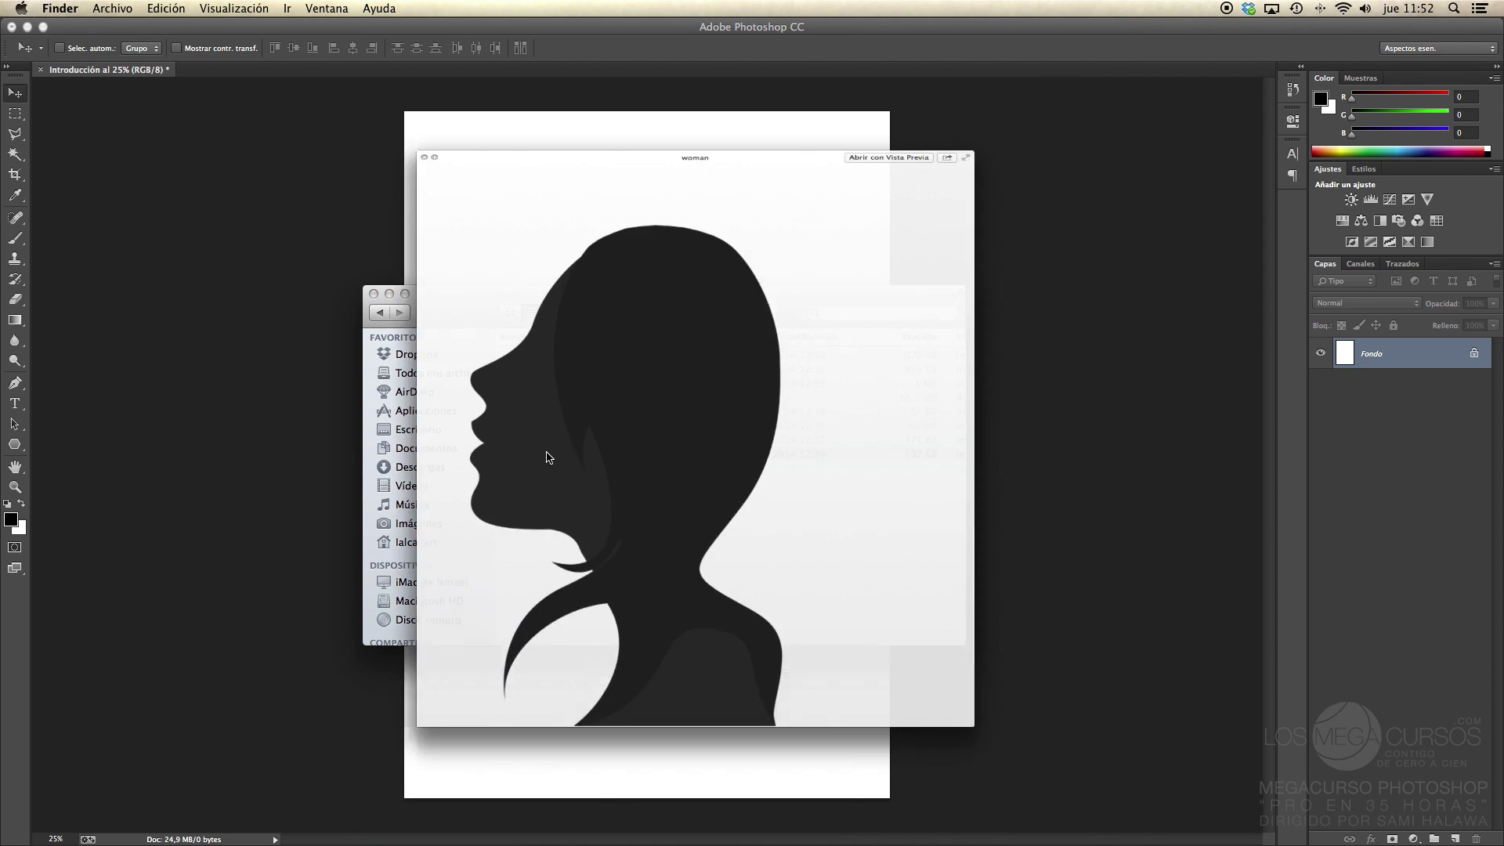
key("space")
left_click(552, 440)
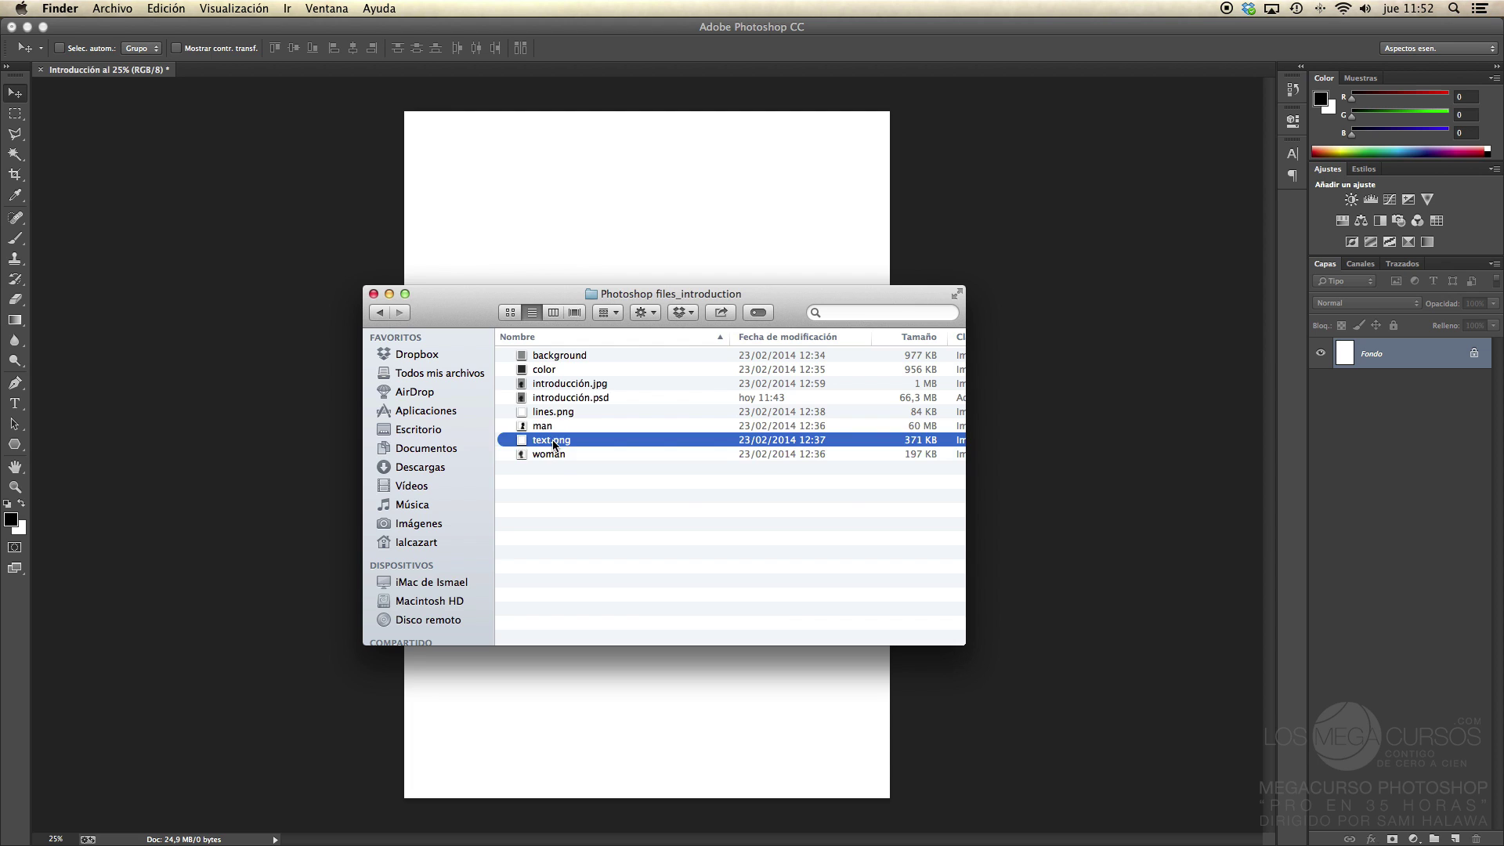
key("space")
key("space")
Place the background image file from the Finder folder into the Introducción document
left_click(551, 356)
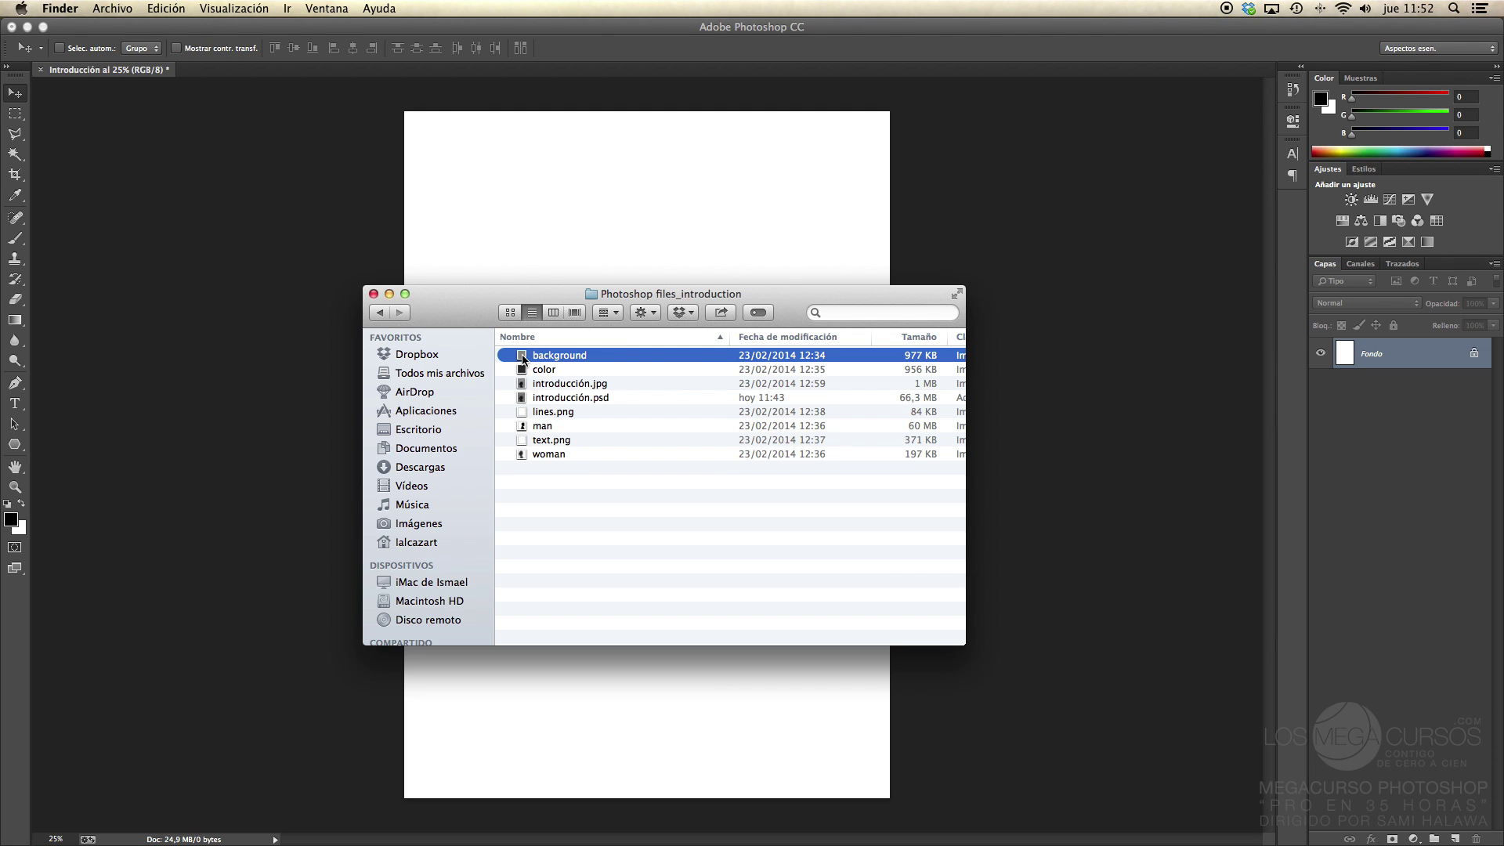
left_click(523, 370)
left_click(525, 356)
scroll(575, 364, "right", 3)
scroll(575, 364, "left", 3)
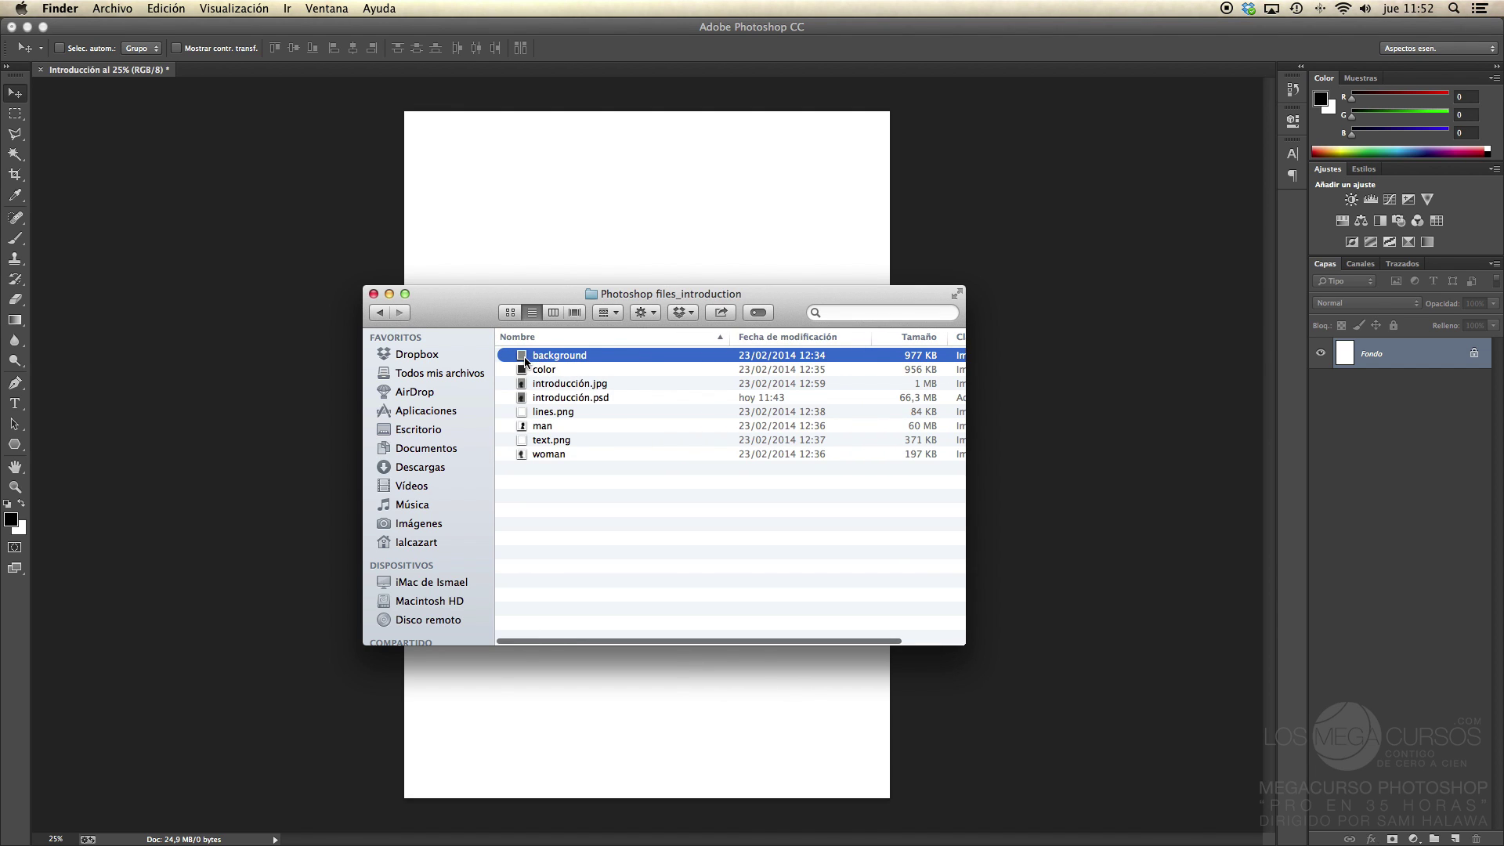
left_click_drag(524, 359, 672, 206)
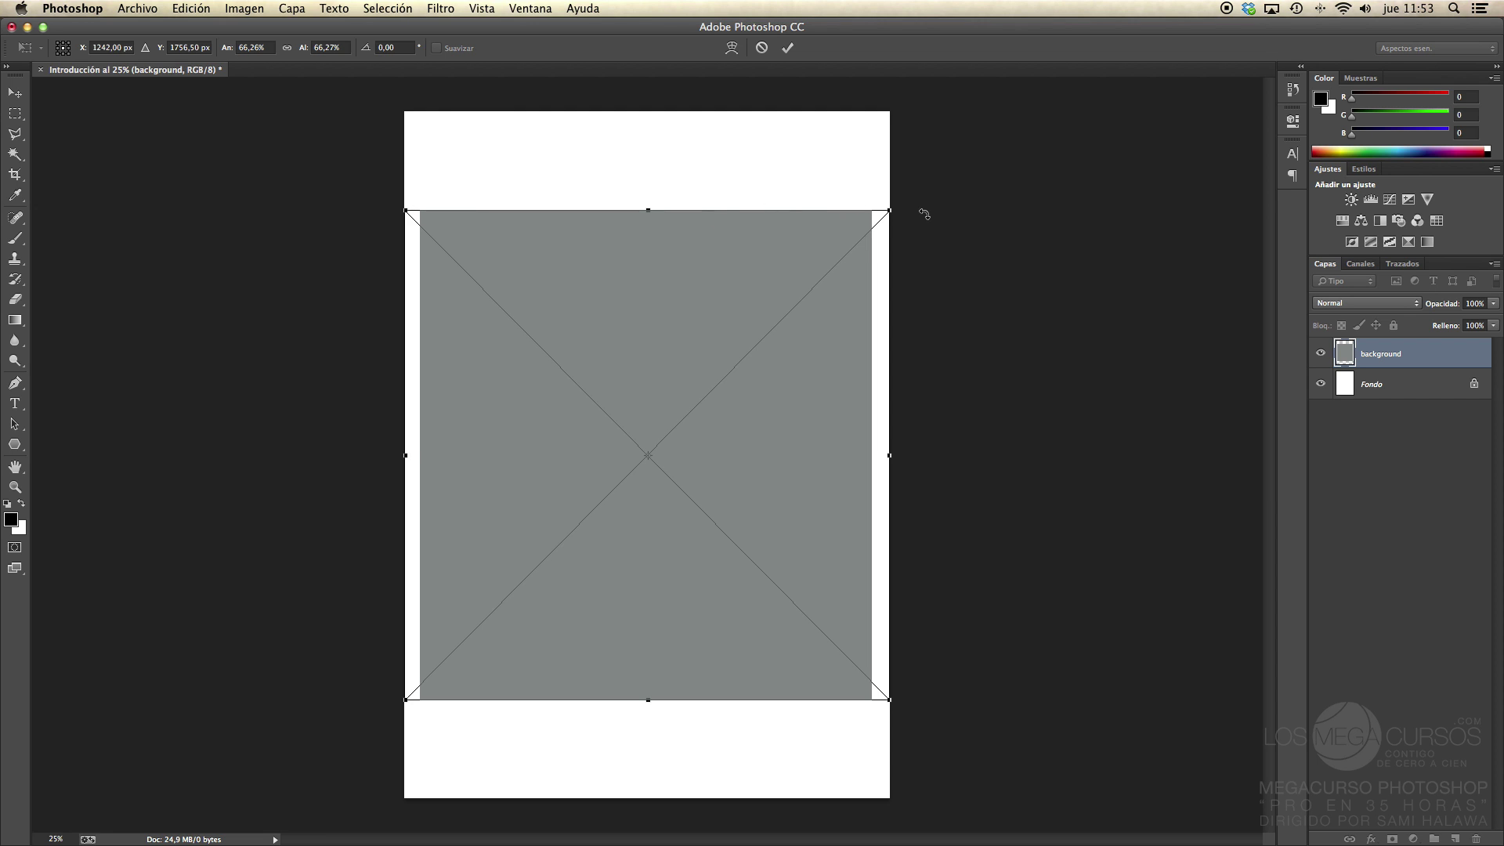
Try resizing the placed background image from its corner and edges, undoing the change to its height
mouse_move(890, 208)
left_mouse_down()
mouse_move(799, 296)
mouse_move(639, 196)
mouse_move(520, 185)
mouse_move(752, 185)
mouse_move(733, 291)
mouse_move(893, 283)
mouse_move(892, 210)
left_mouse_up()
mouse_move(894, 450)
left_mouse_down()
mouse_move(638, 463)
mouse_move(893, 462)
left_mouse_up()
mouse_move(647, 210)
left_mouse_down()
mouse_move(648, 392)
mouse_move(639, 210)
left_mouse_up()
left_click(891, 209)
left_click_drag(890, 209, 926, 243)
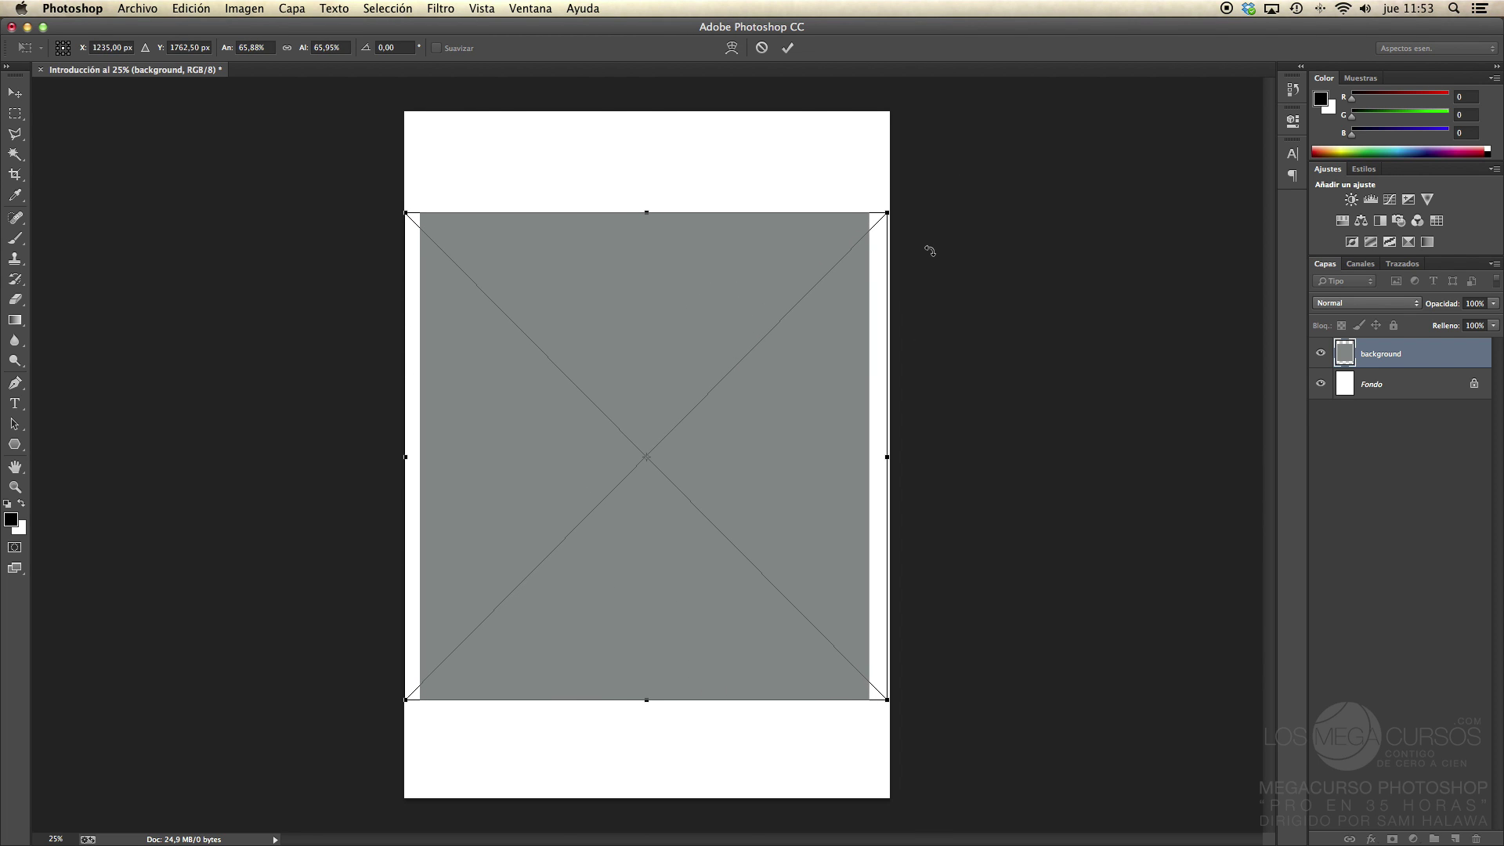
left_click(647, 210)
left_click_drag(646, 211, 665, 270)
key("super+z")
mouse_move(891, 212)
left_mouse_down()
mouse_move(815, 269)
mouse_move(839, 225)
mouse_move(904, 172)
mouse_move(863, 248)
mouse_move(895, 212)
left_mouse_up()
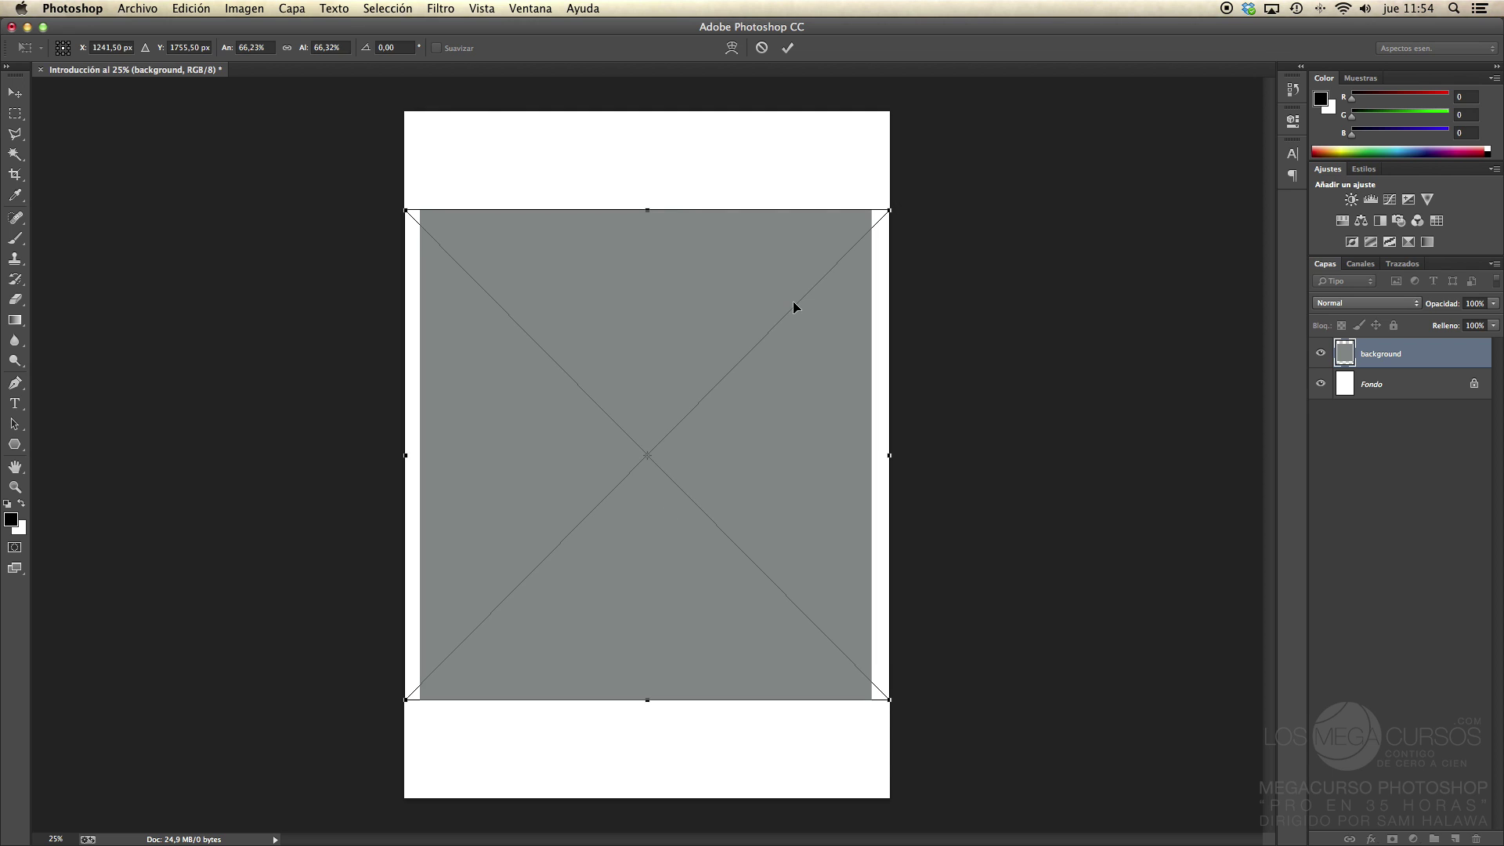
Stretch the background image over the whole page, to about 71.5% width and 92.8% height, and commit the placement
left_click_drag(892, 210, 909, 111)
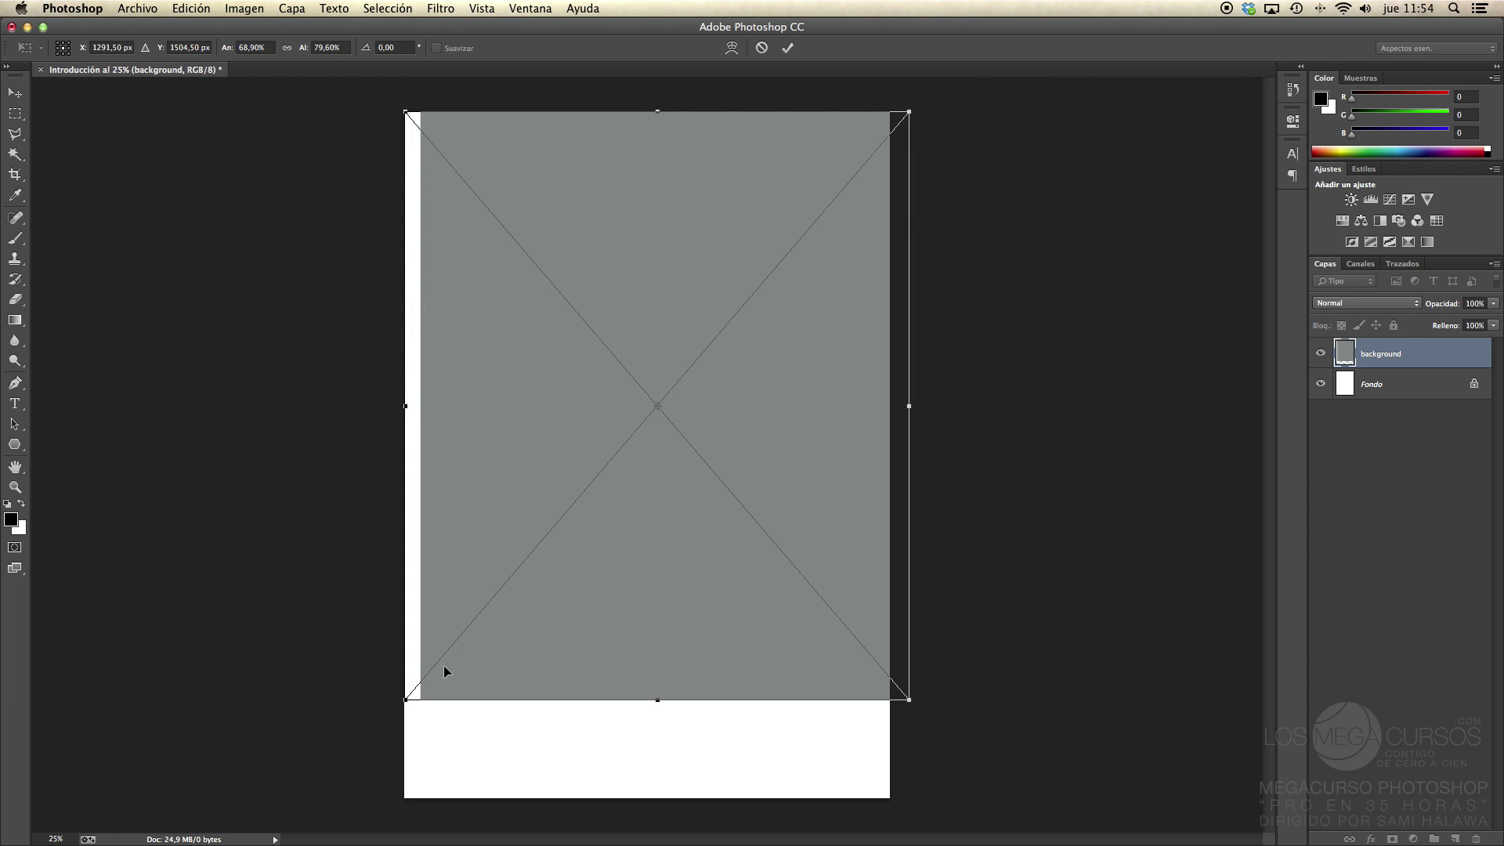
left_click_drag(405, 699, 392, 797)
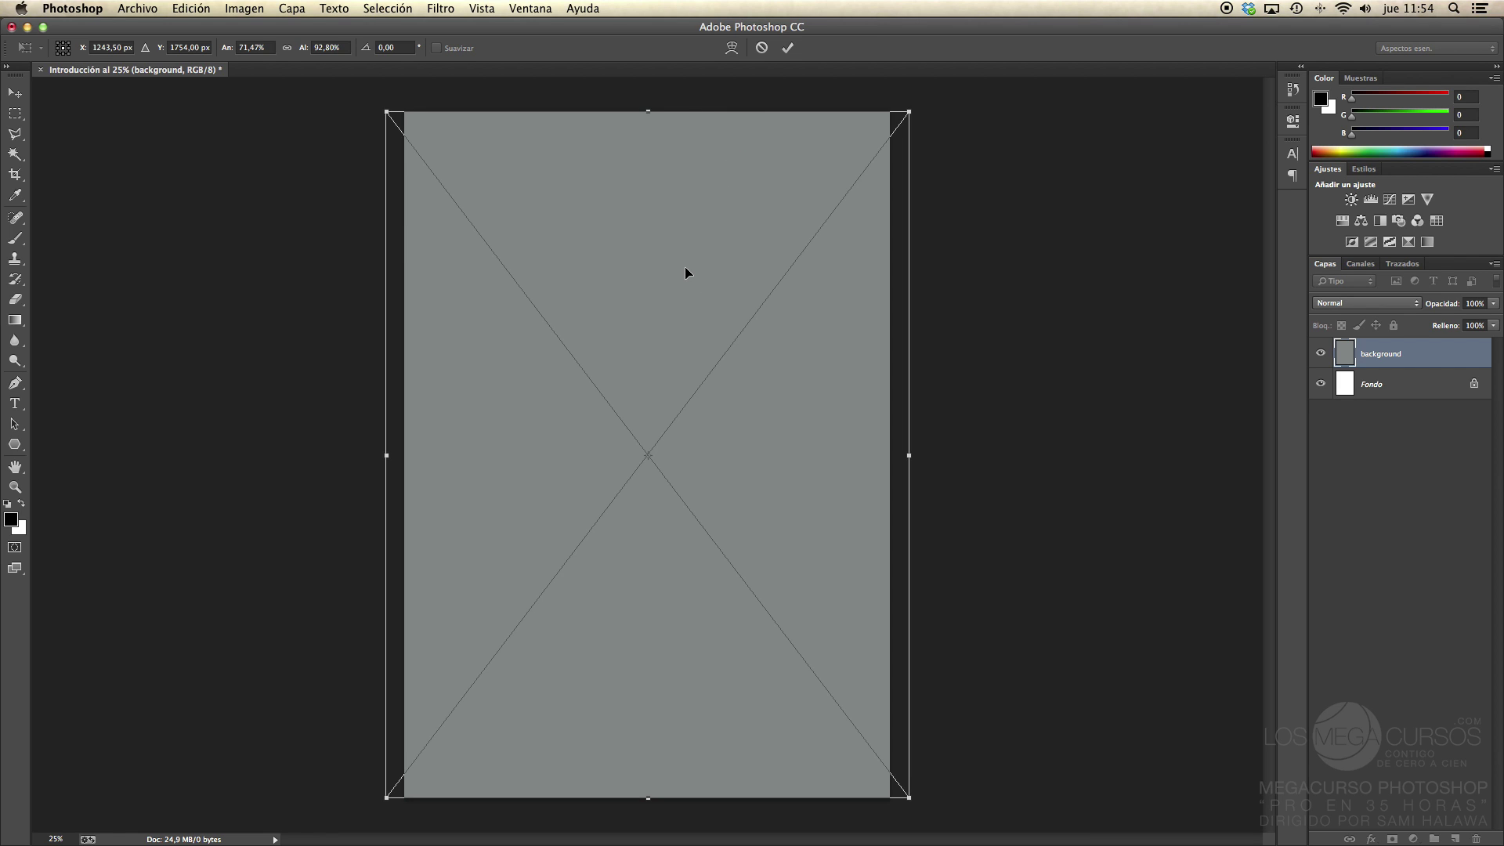
left_click(788, 49)
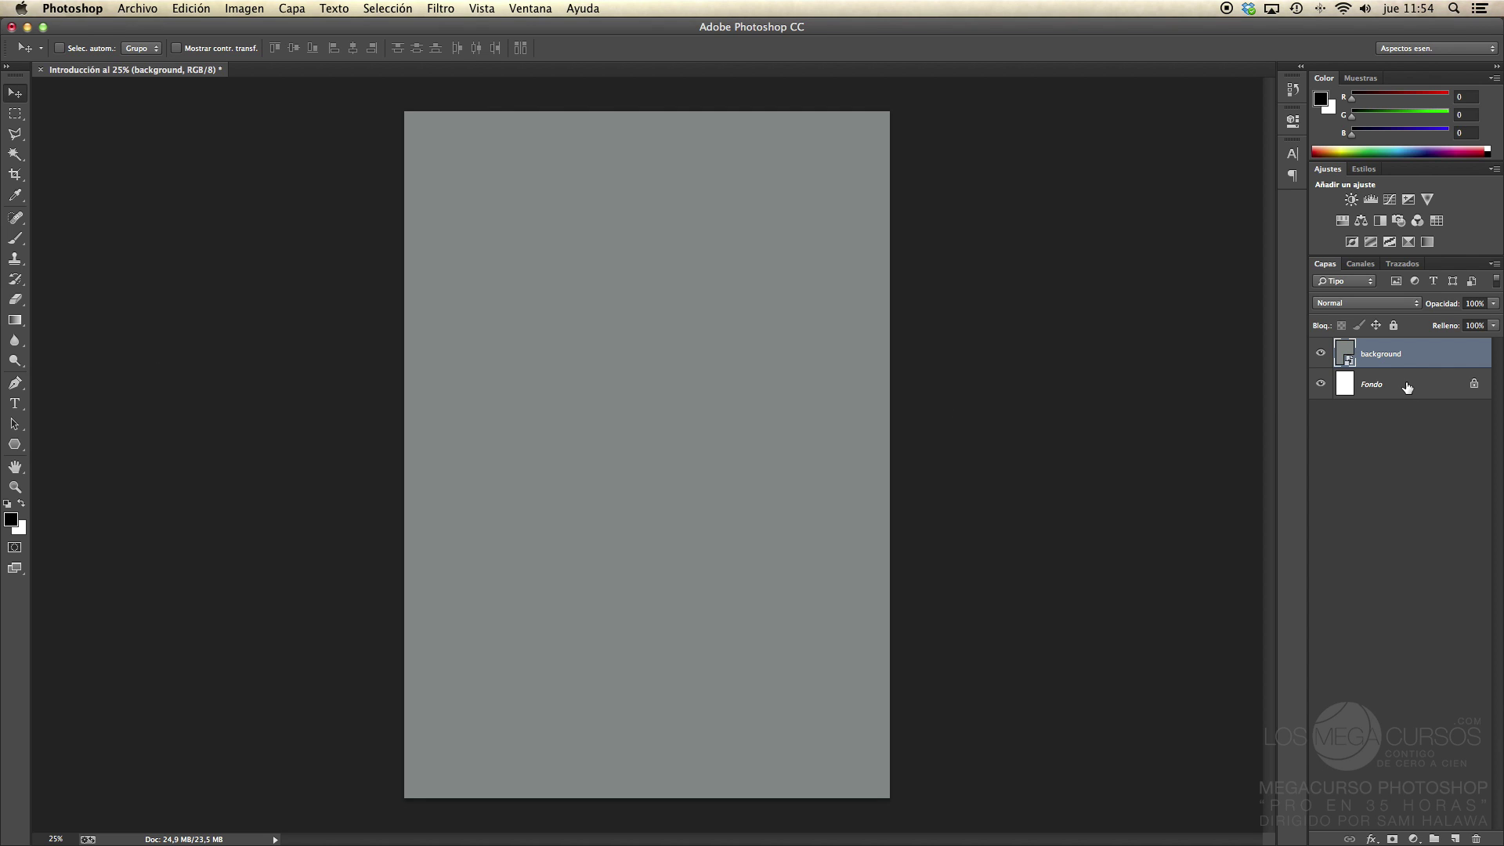
Create a new layer above the background and paint a straight horizontal black line across the page's middle with a size 49 brush
left_click(14, 238)
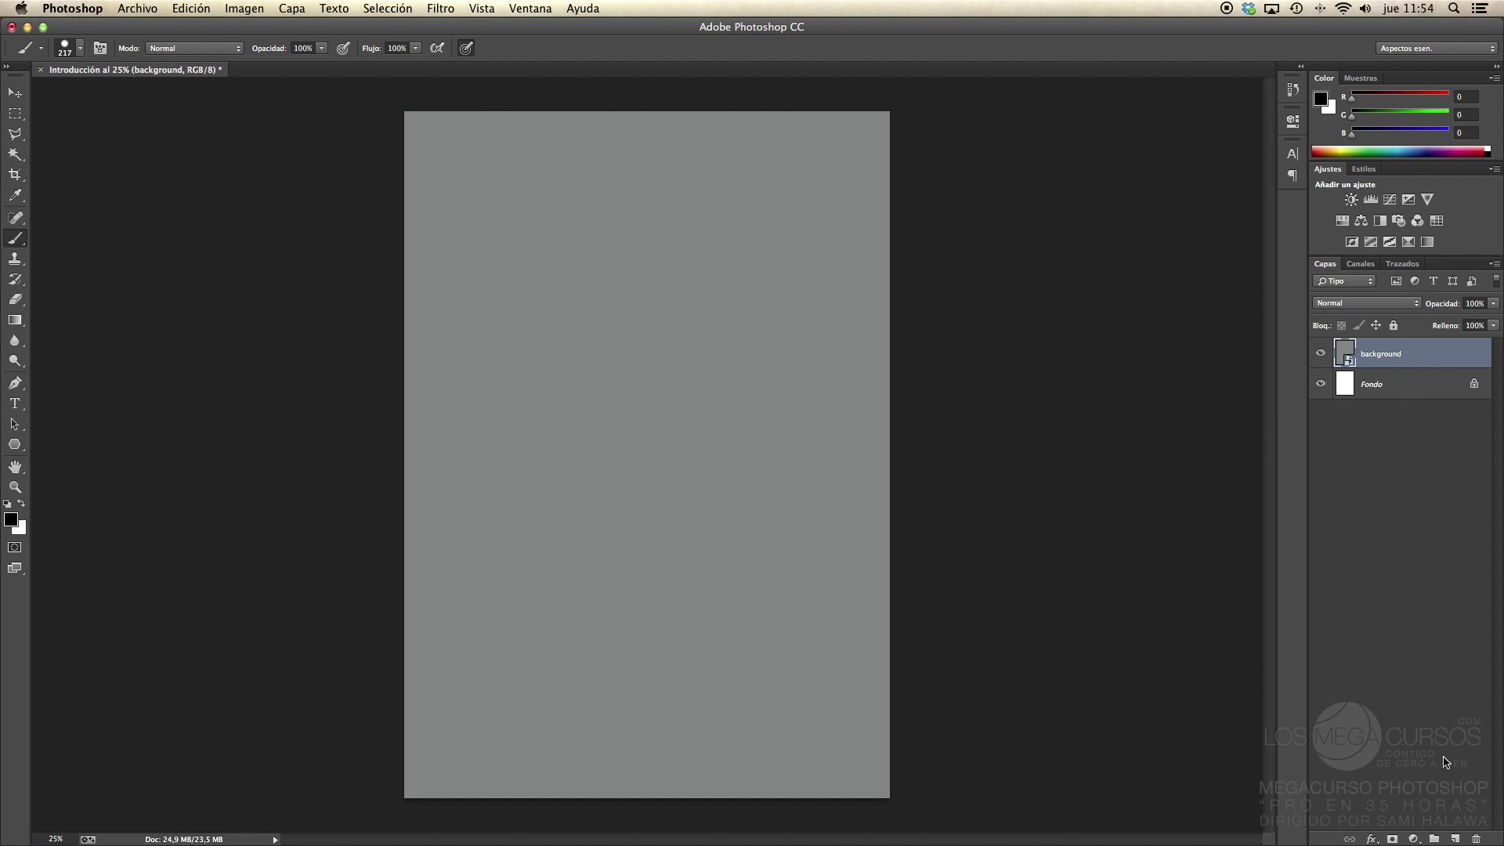
left_click(1455, 839)
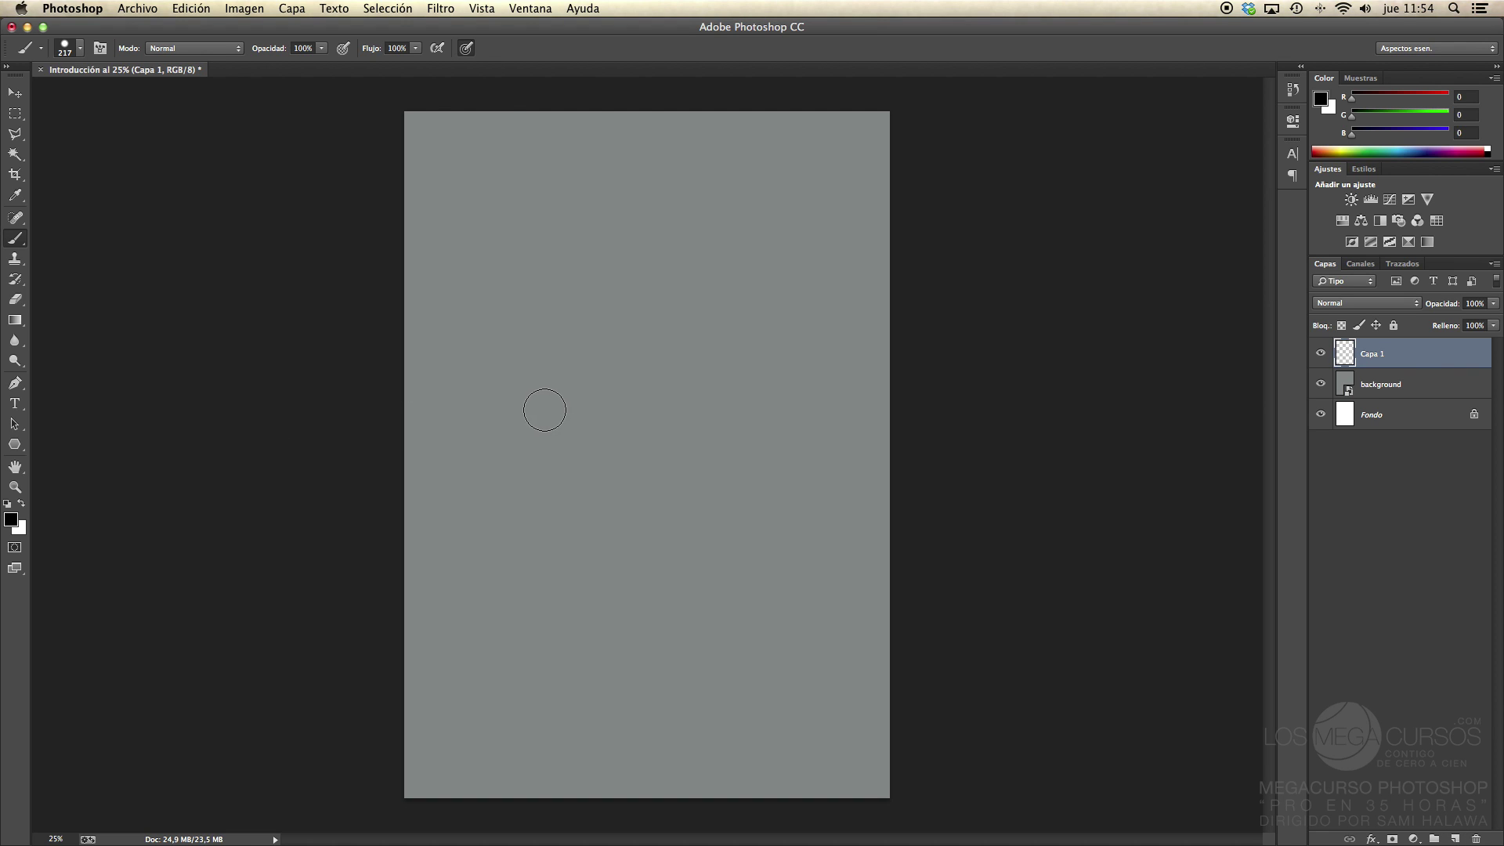
left_click_drag(558, 406, 548, 405)
left_click_drag(528, 439, 775, 441)
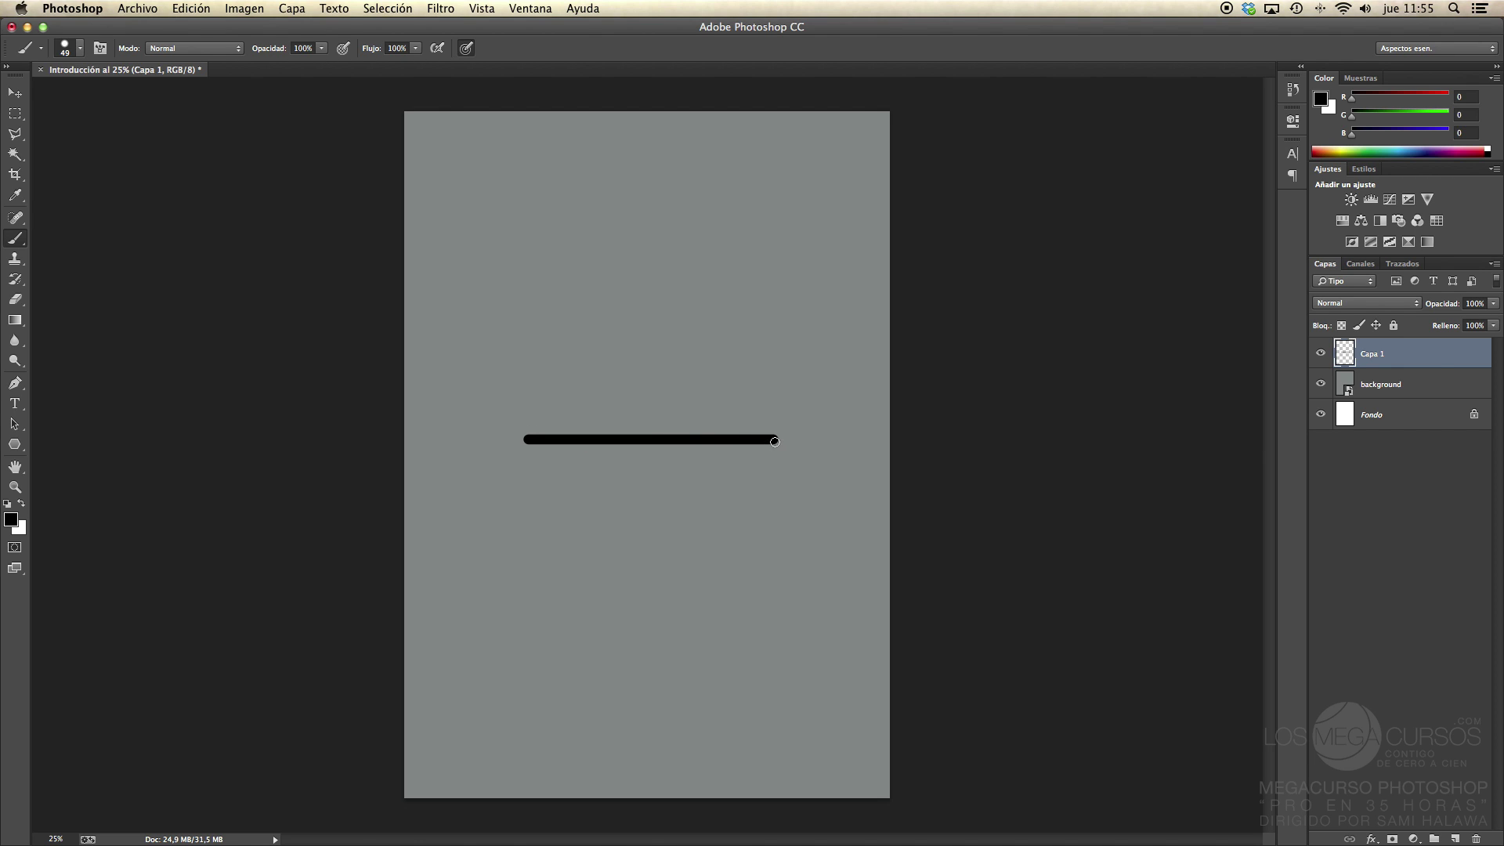
left_click(524, 416, "shift")
left_click_drag(524, 417, 618, 418)
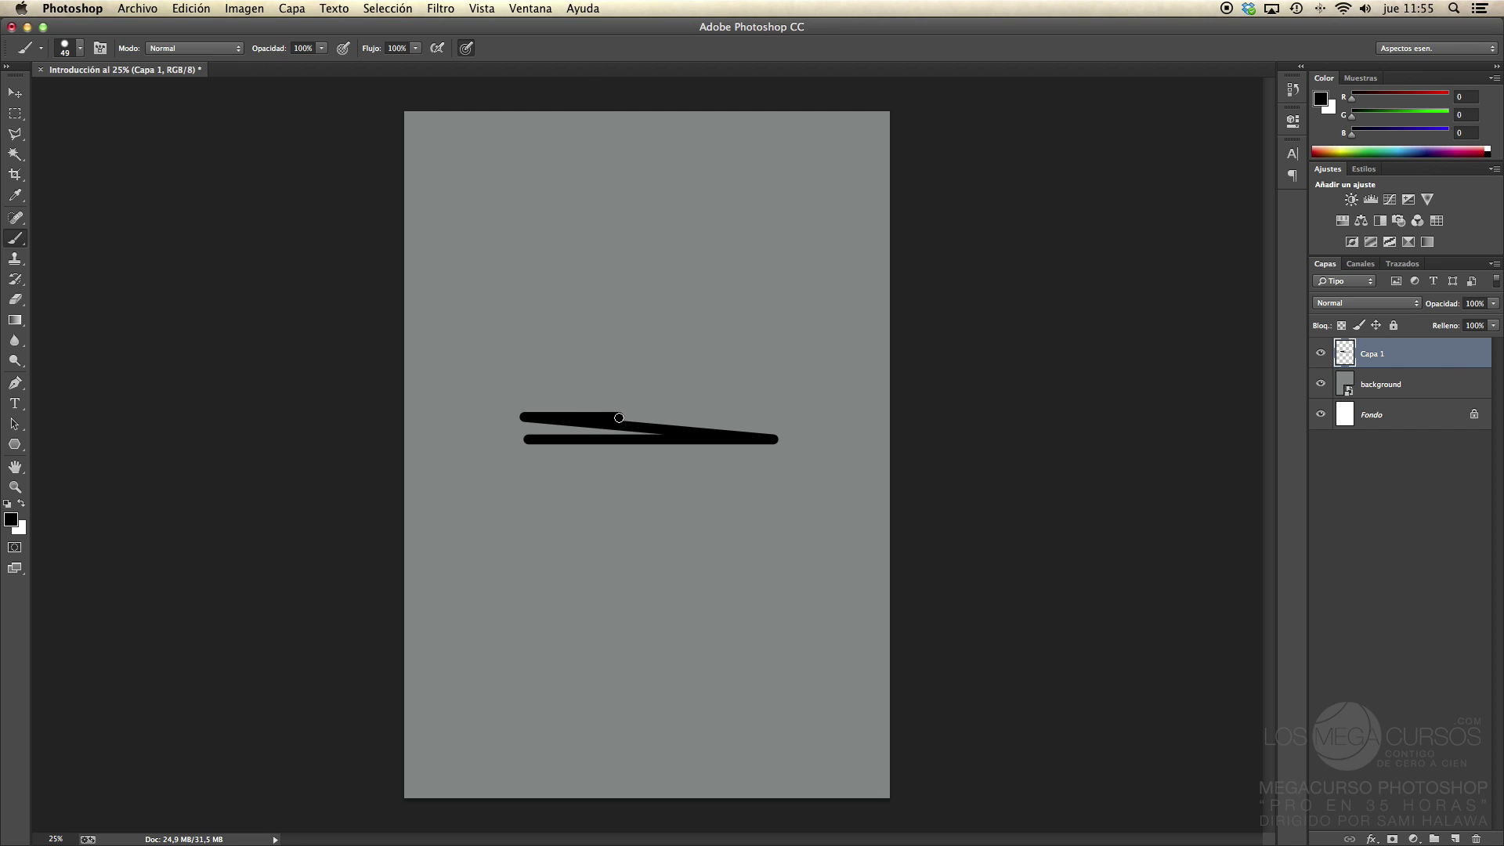
key("super+z")
Paint a second straight black line of the same length, parallel to and just above the first
left_click_drag(527, 414, 775, 413)
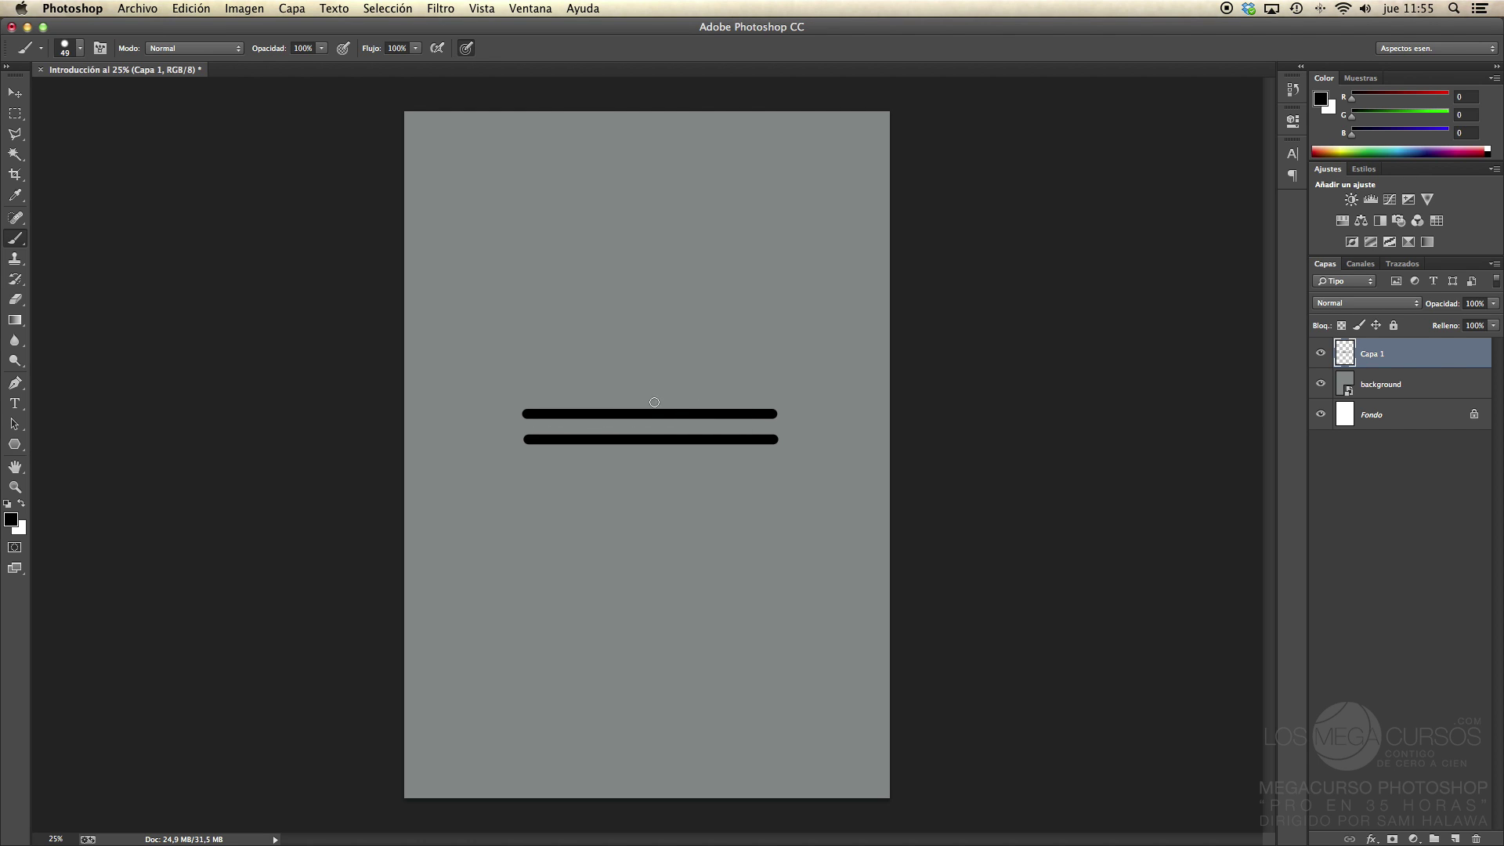
Paint a third parallel black line above the other two, two diagonal strokes meeting in a peak above them, and small blobs on the lines
left_click_drag(529, 387, 772, 389)
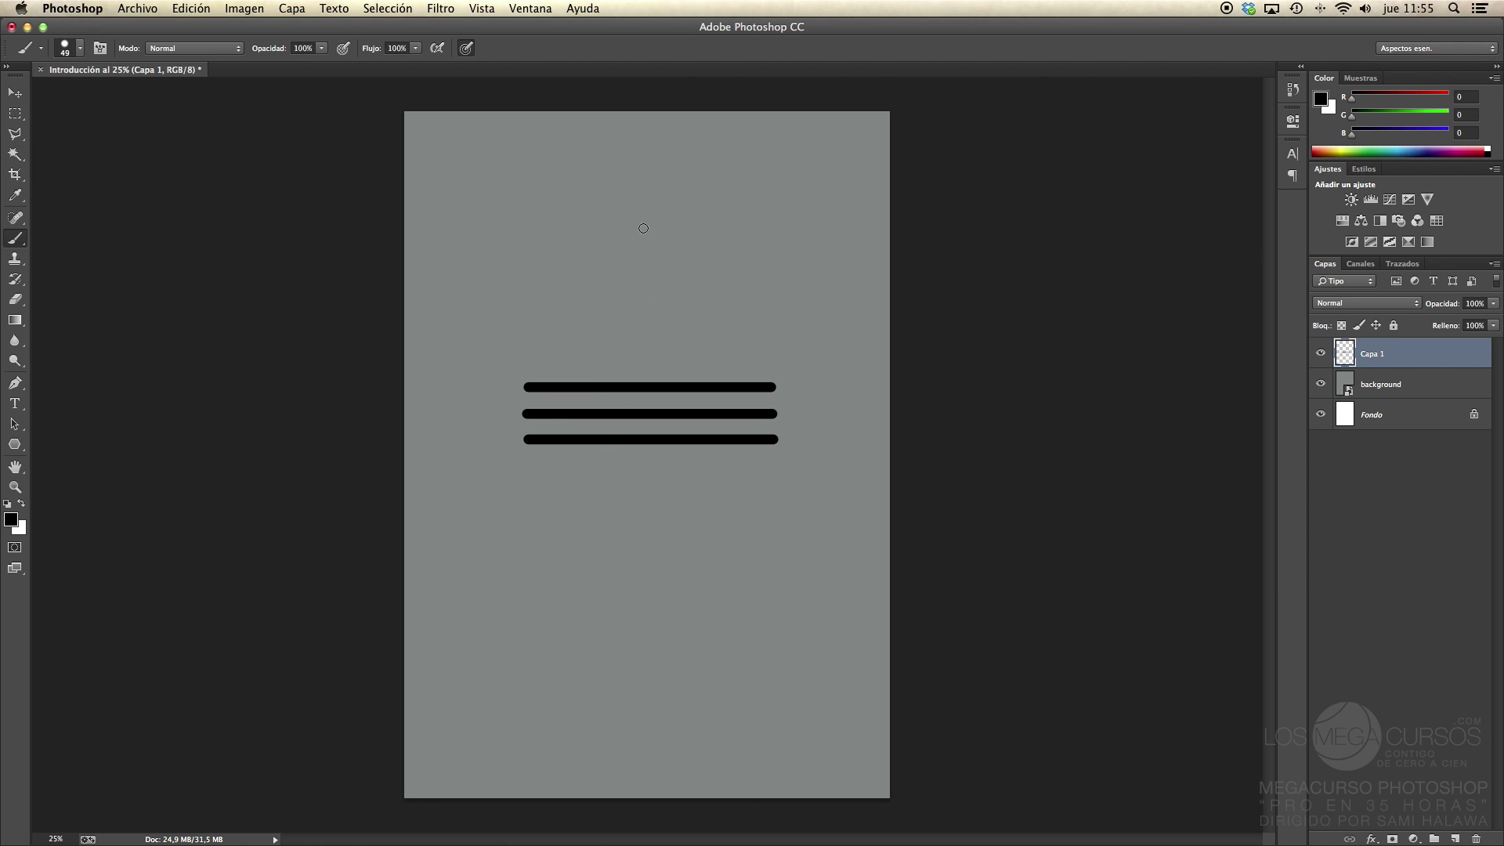
left_click_drag(650, 221, 527, 390)
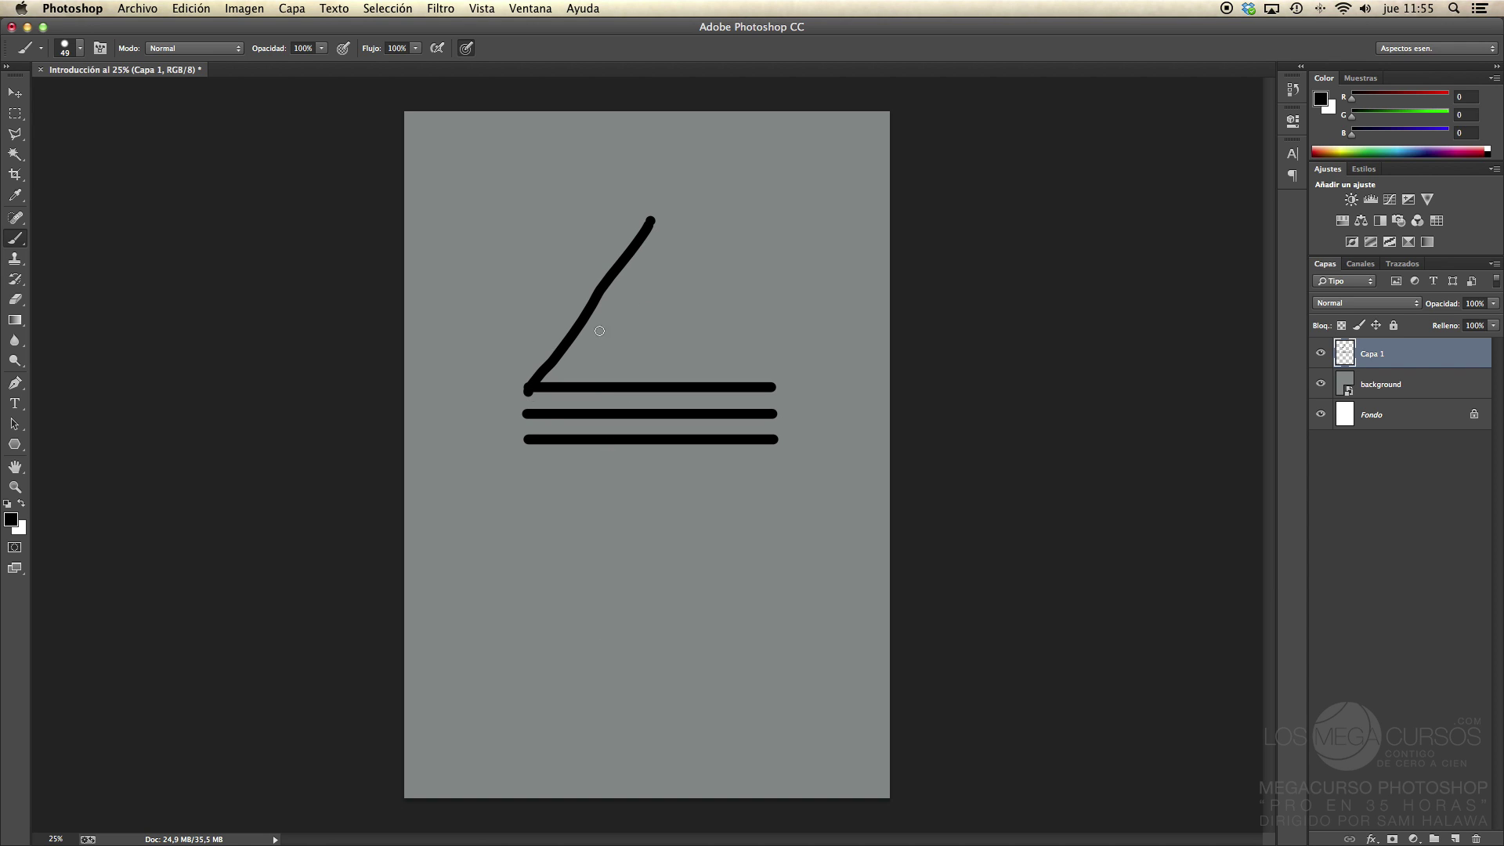
left_click_drag(655, 226, 868, 479)
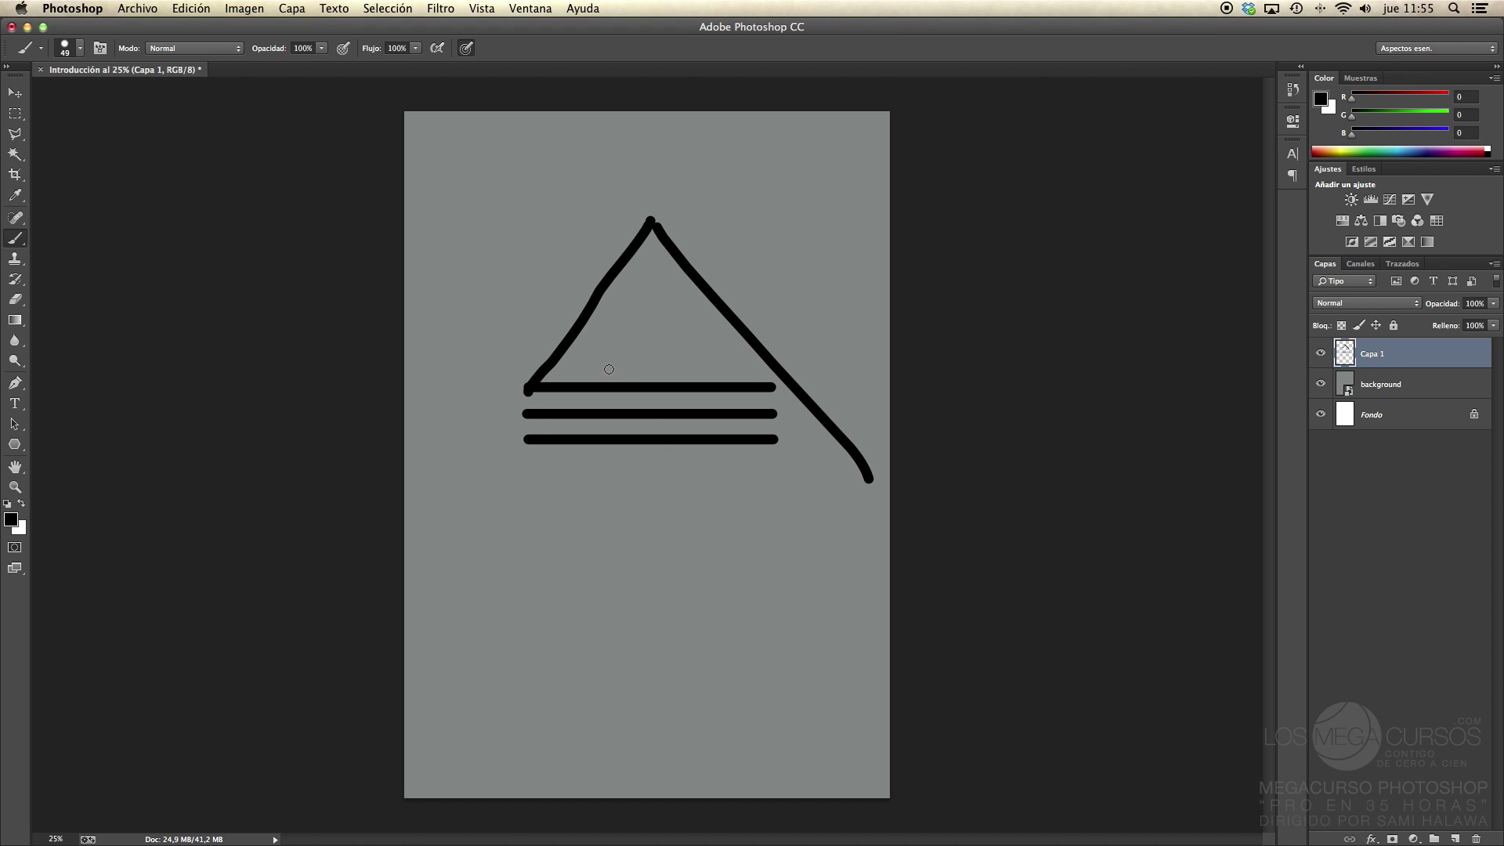
left_click_drag(664, 373, 690, 382)
left_click(692, 406)
mouse_move(681, 405)
left_mouse_down()
mouse_move(696, 406)
mouse_move(692, 437)
left_mouse_up()
Hide and show the painted layer Capa 1 twice to compare the page with and without the strokes
left_click(1321, 354)
left_click(1320, 357)
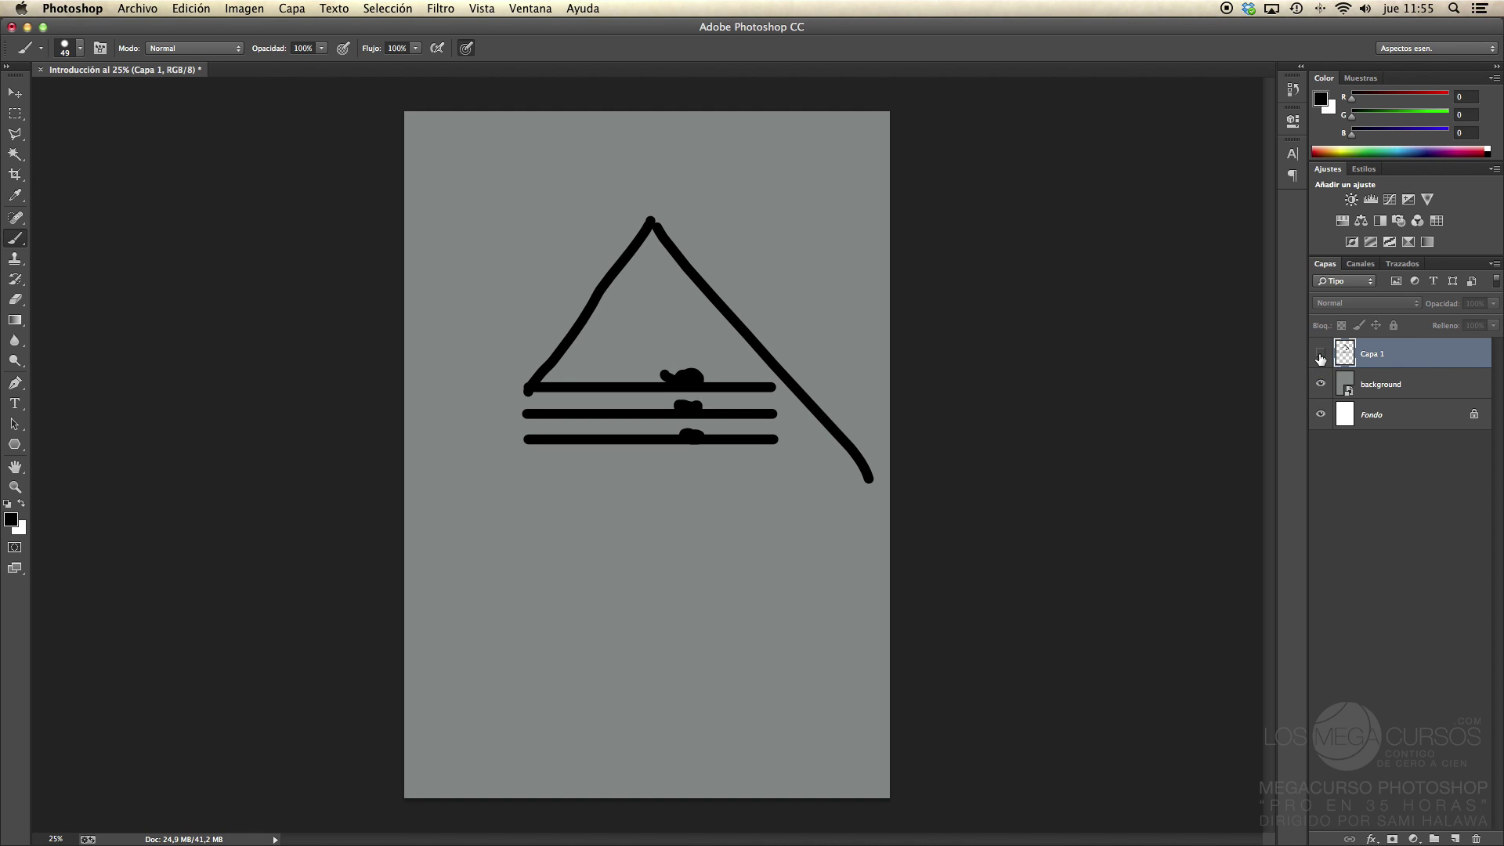
left_click(1321, 357)
left_click(1321, 355)
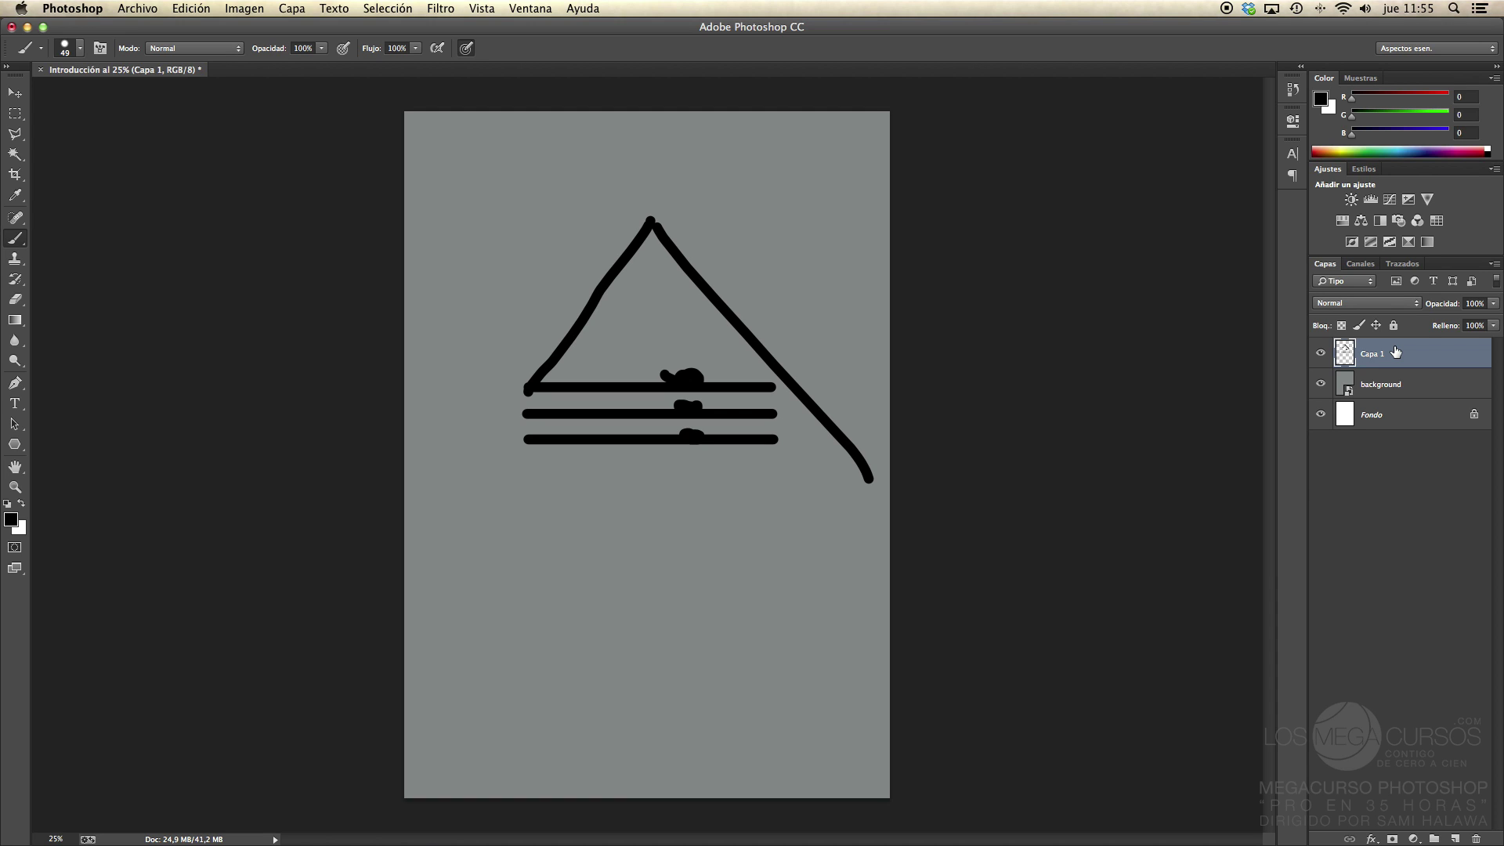
Try deleting the layer Capa 1 in two different ways, undoing each deletion
key("BackSpace")
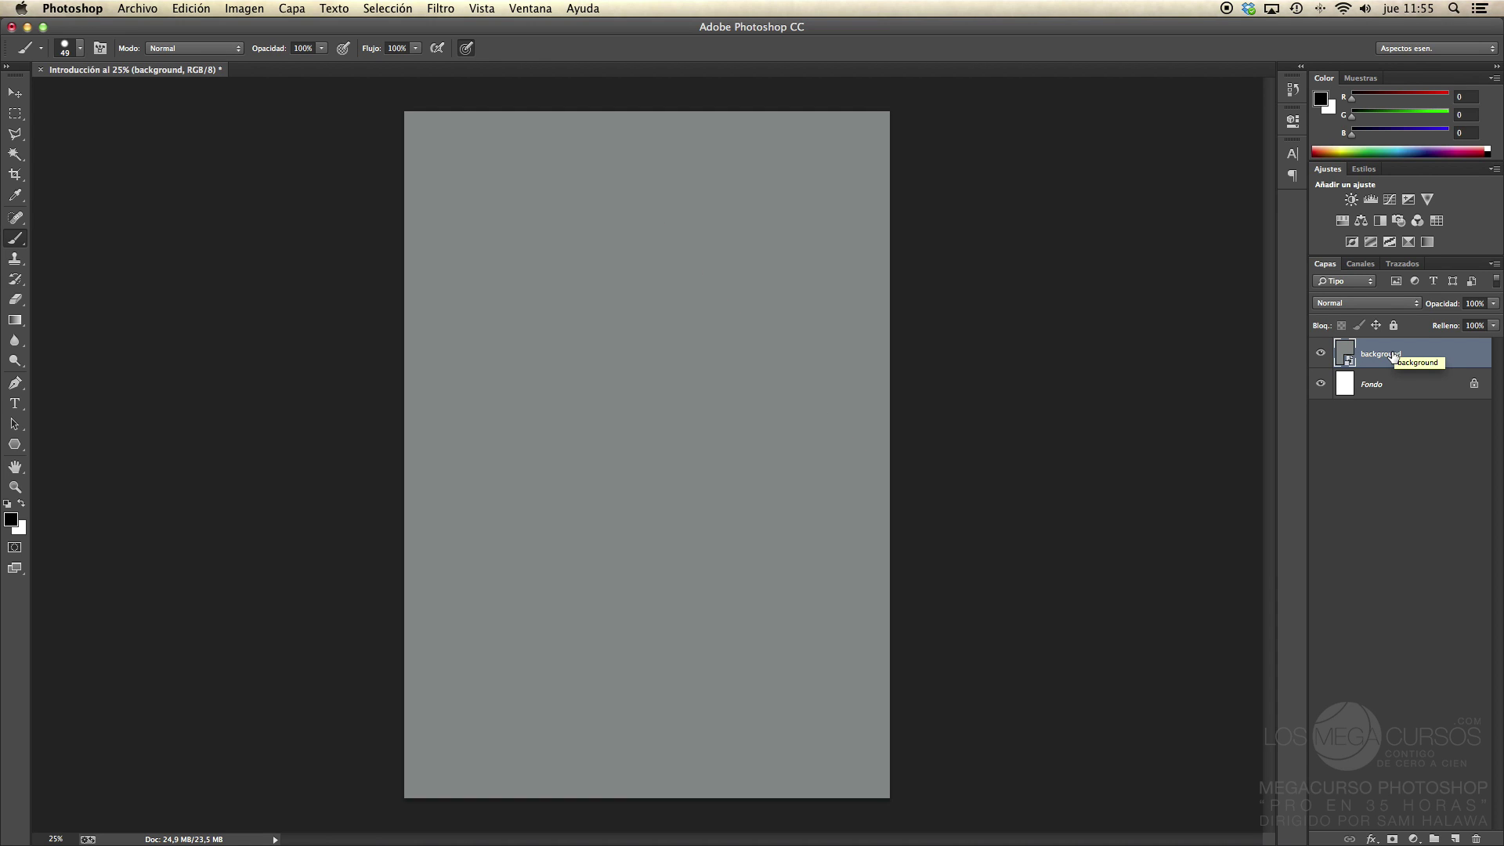
key("super+z")
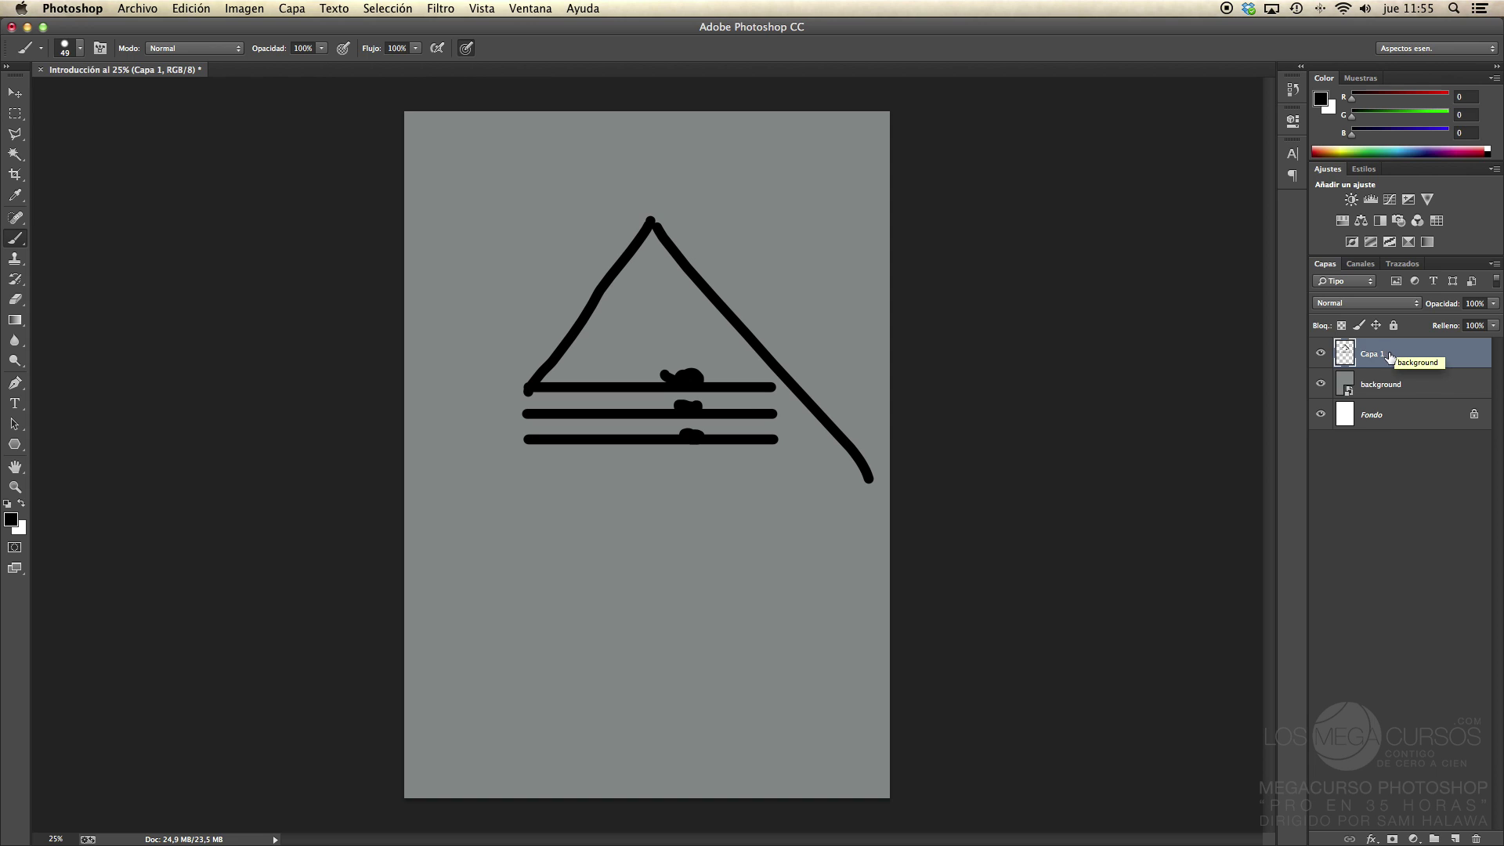
left_click_drag(1378, 354, 1478, 836)
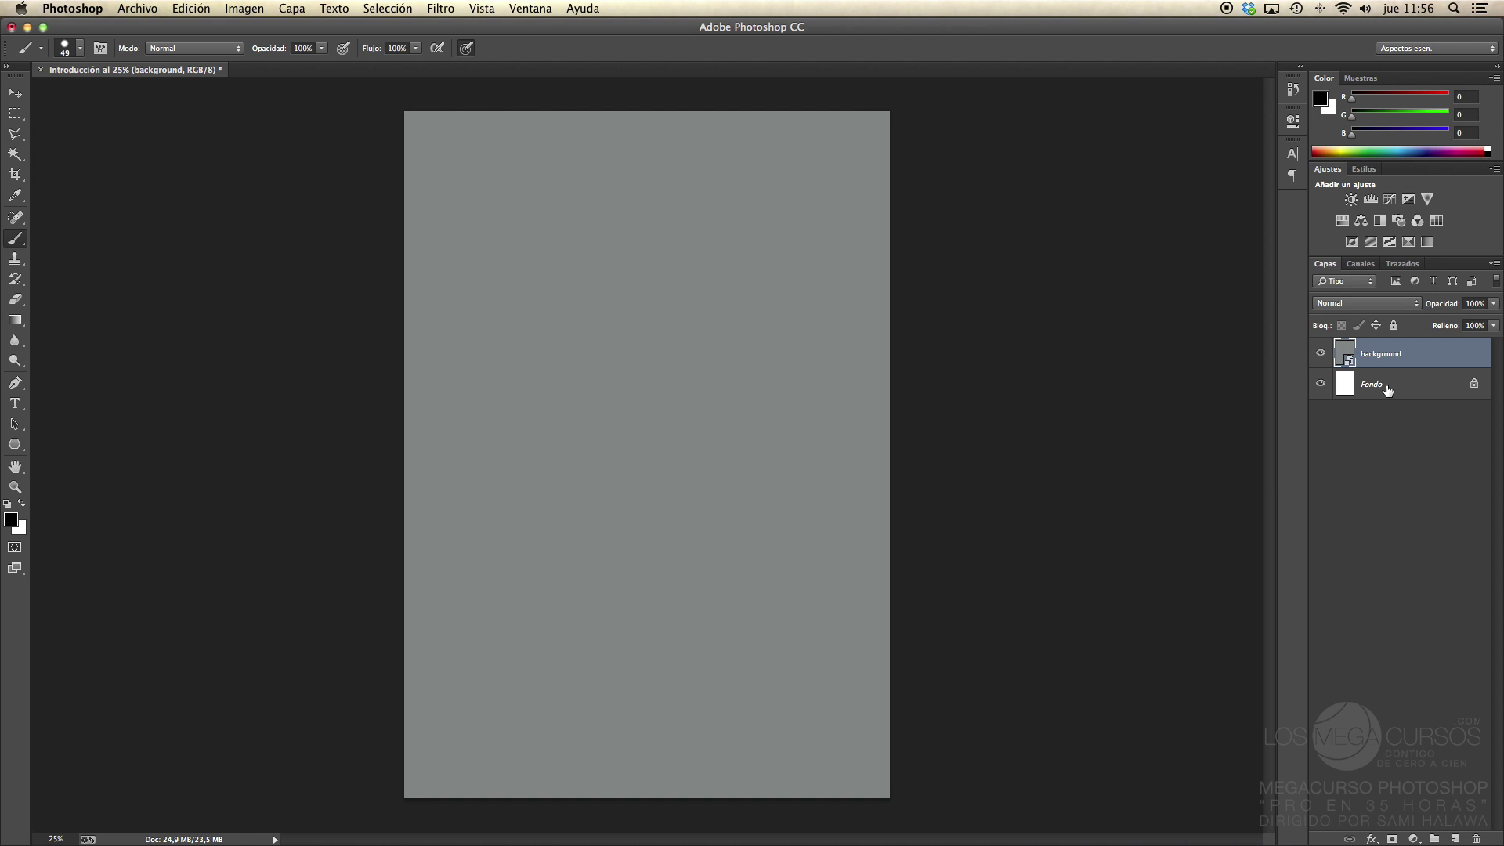
key("super+z")
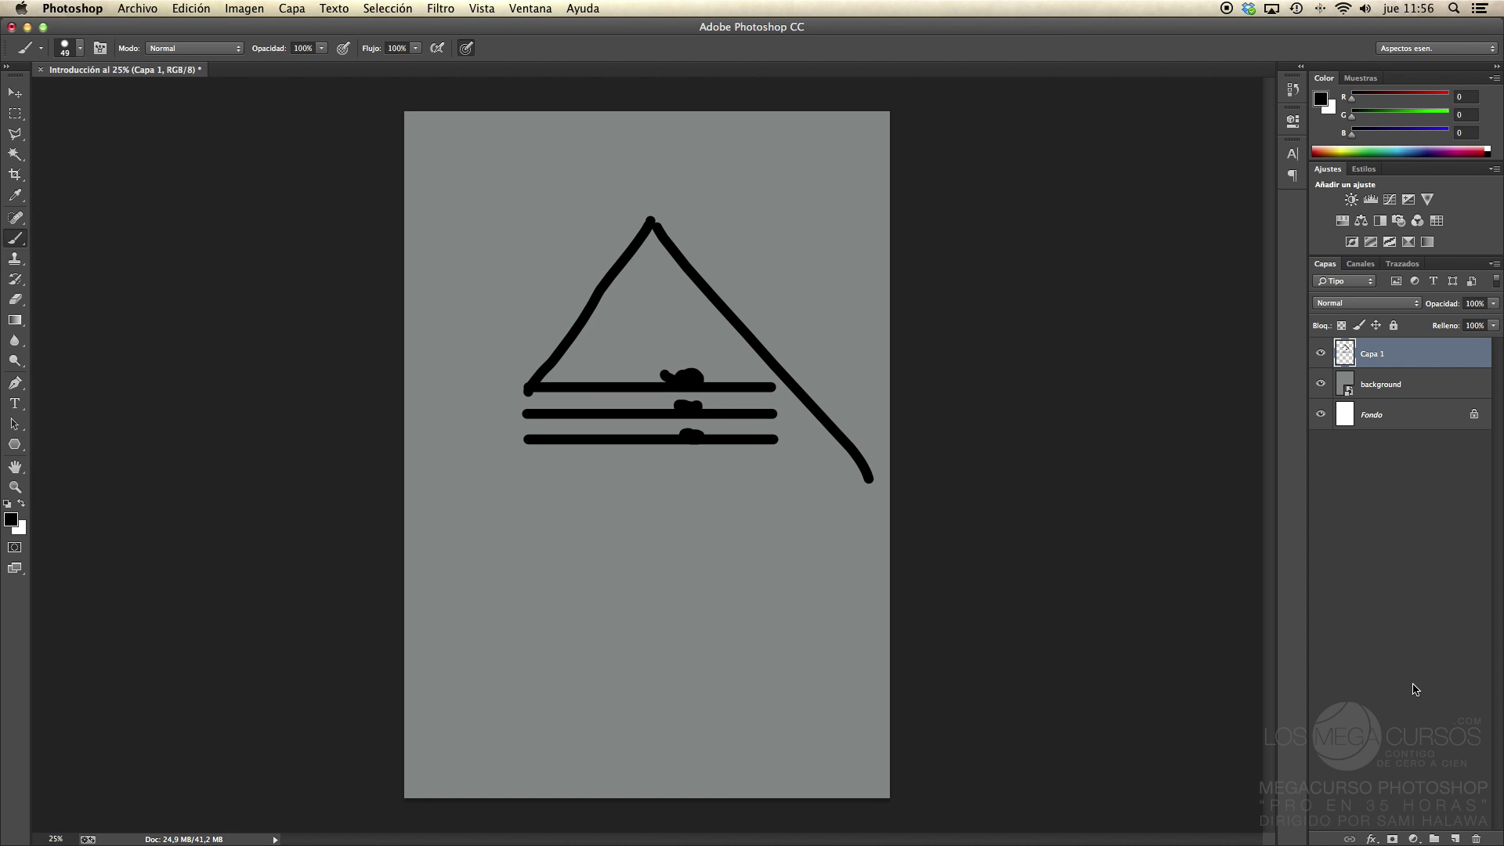
Delete the painted layer Capa 1 and confirm the deletion
left_click(1476, 839)
mouse_move(710, 189)
left_mouse_down()
mouse_move(844, 271)
mouse_move(727, 213)
left_mouse_up()
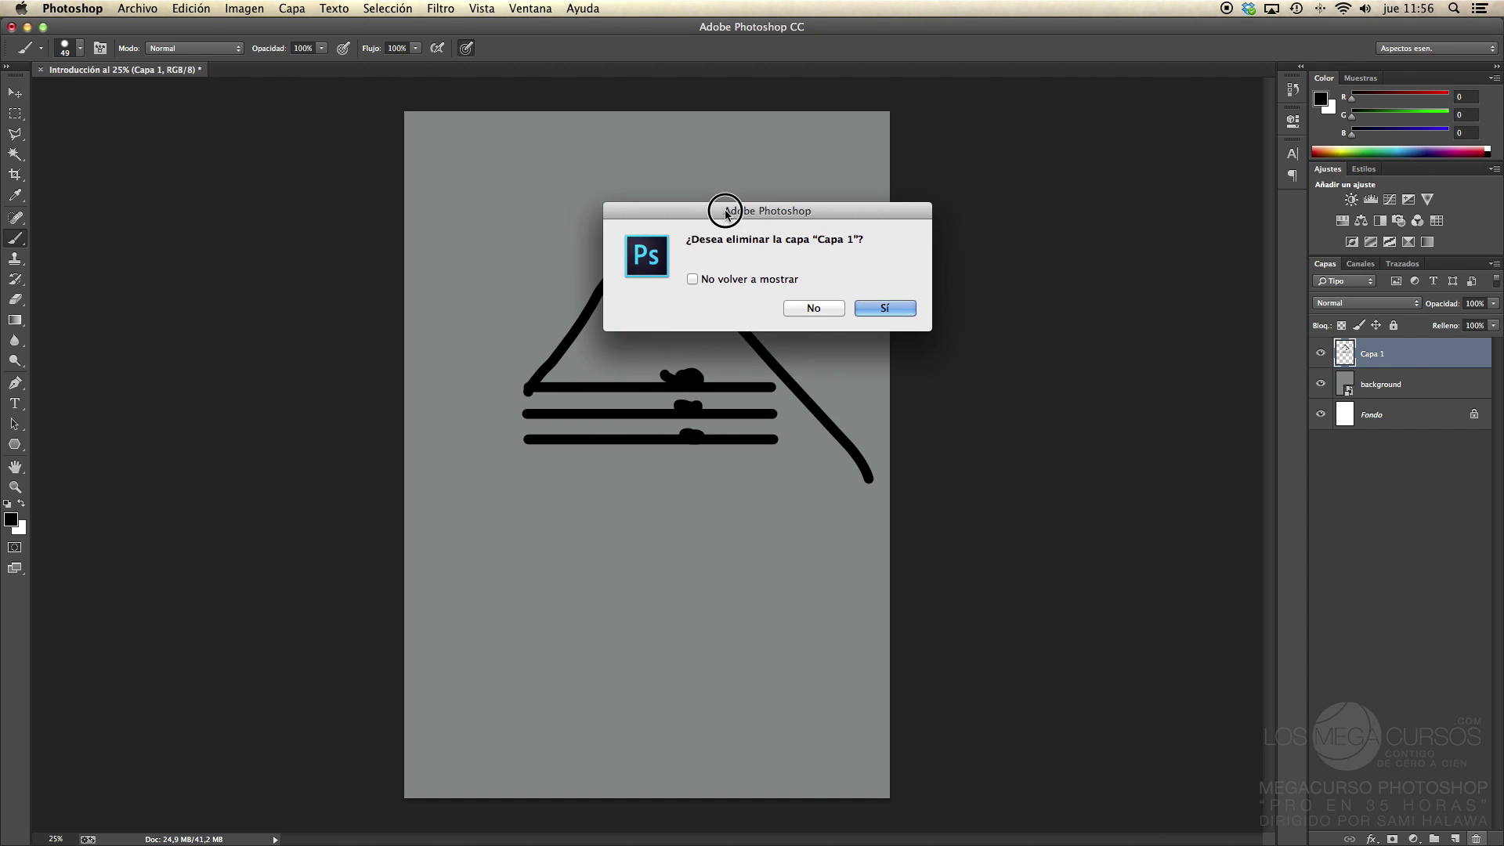
left_click(881, 309)
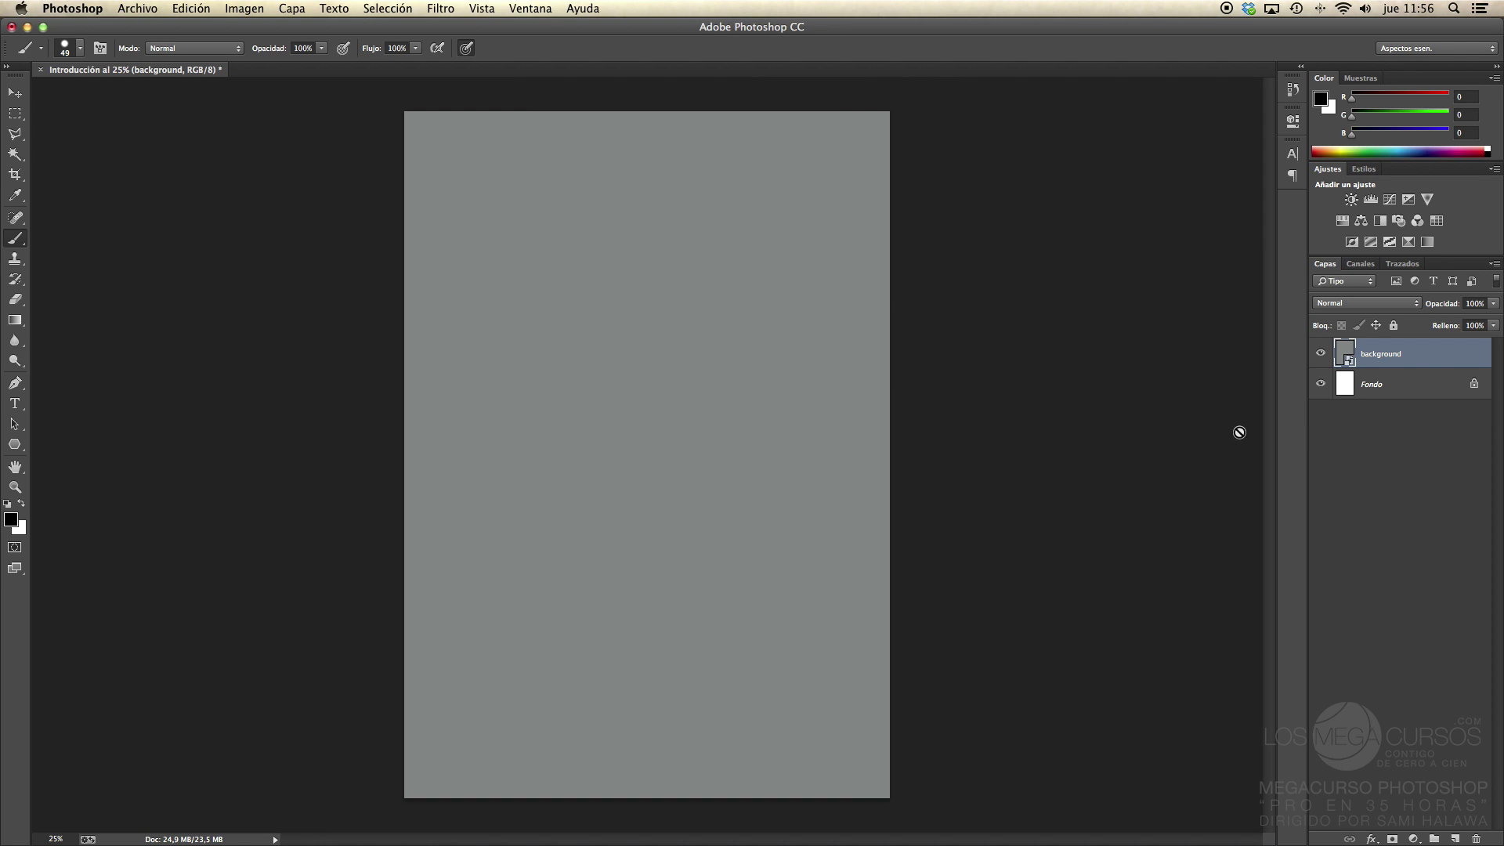
Try lowering the background layer's opacity to 0% and restore it to 100%
left_click(1430, 387)
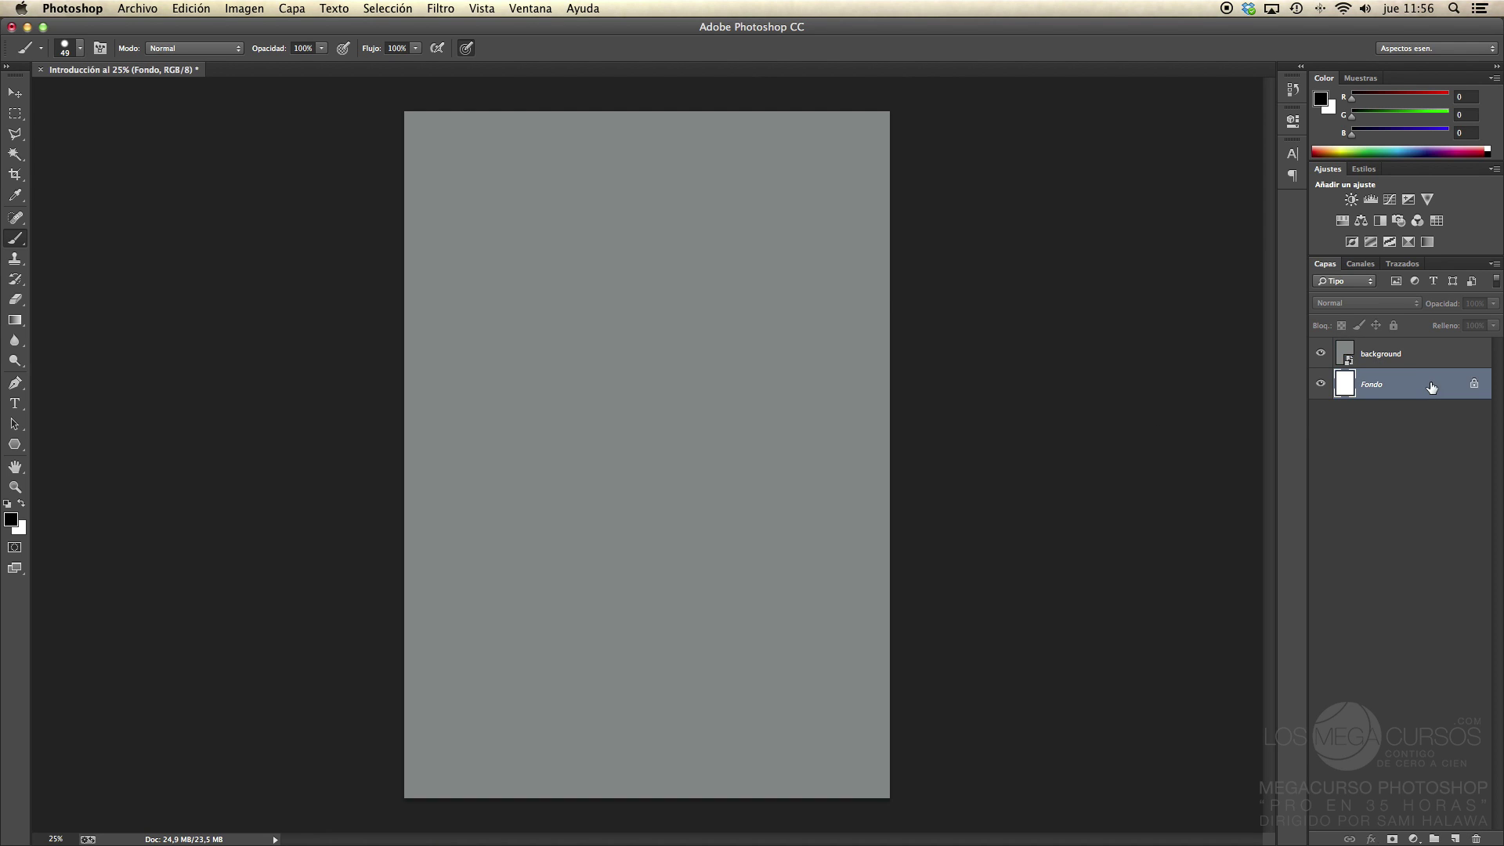
left_click(1410, 363)
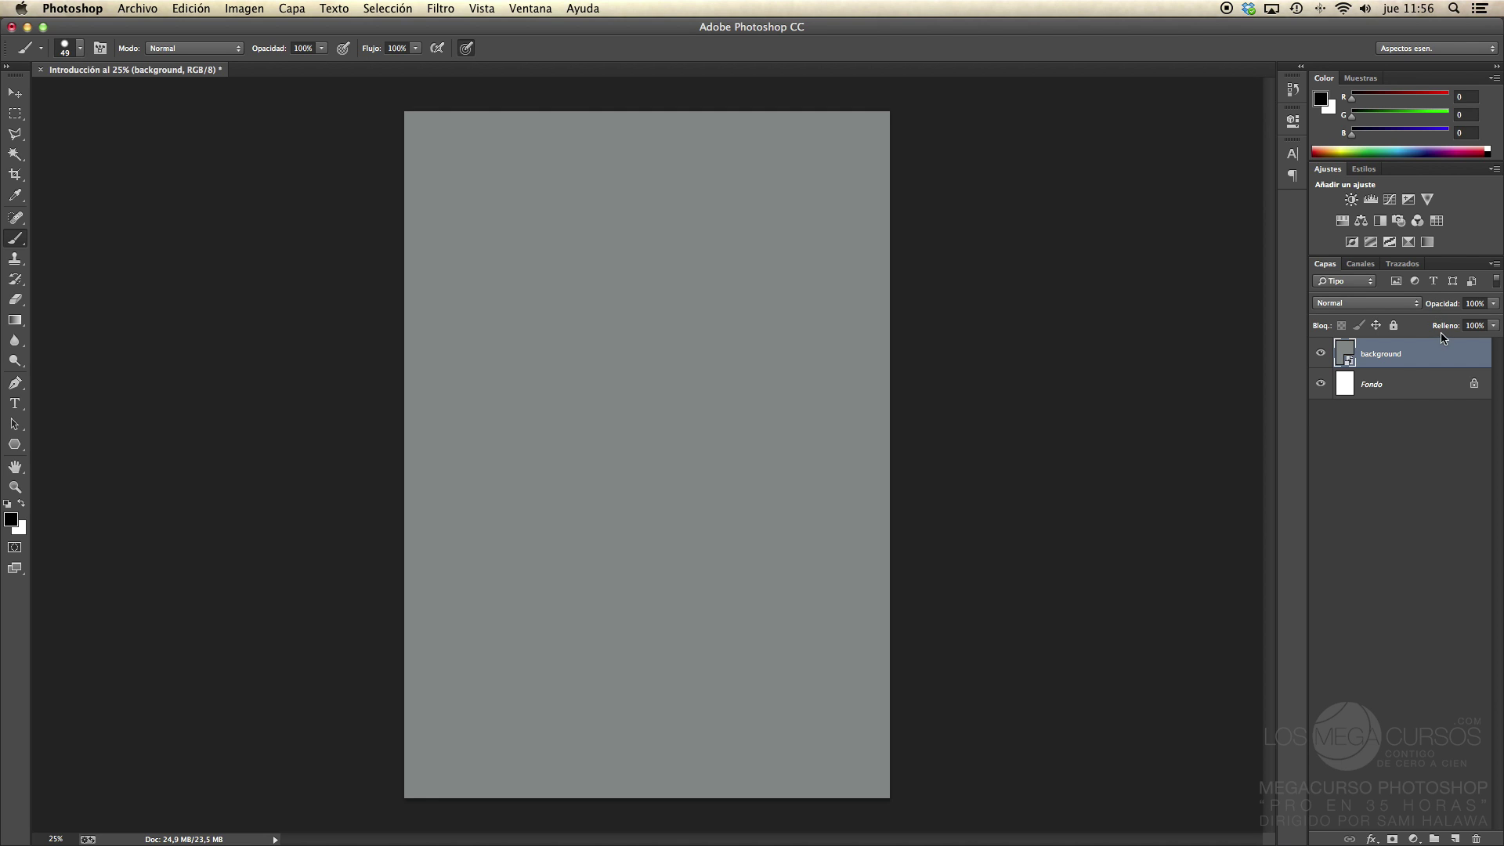
left_click(1447, 309)
left_click(1448, 310)
left_click_drag(1448, 309, 1148, 301)
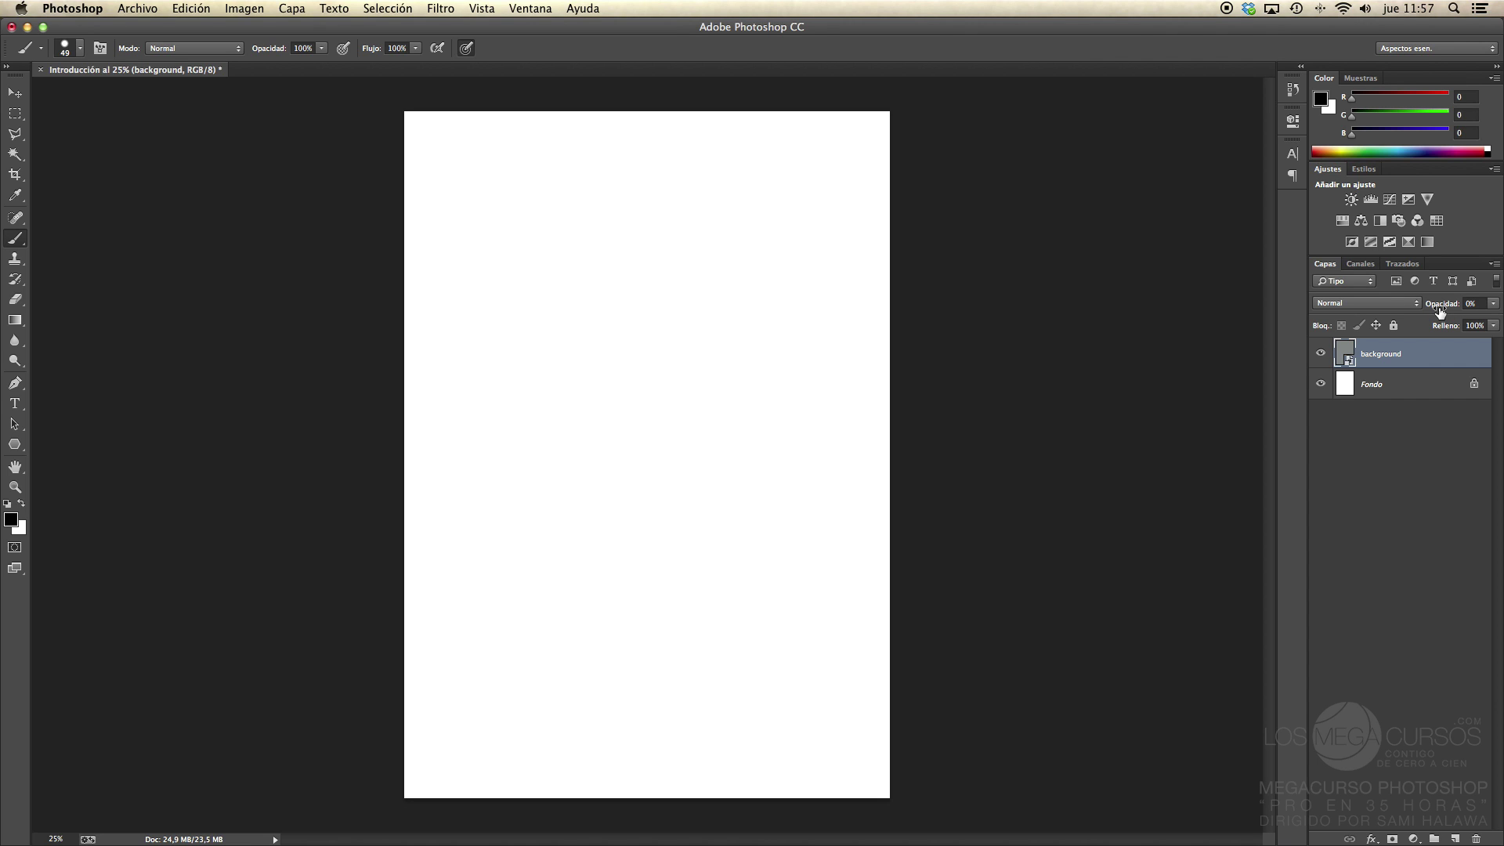
left_click_drag(1439, 312, 1480, 312)
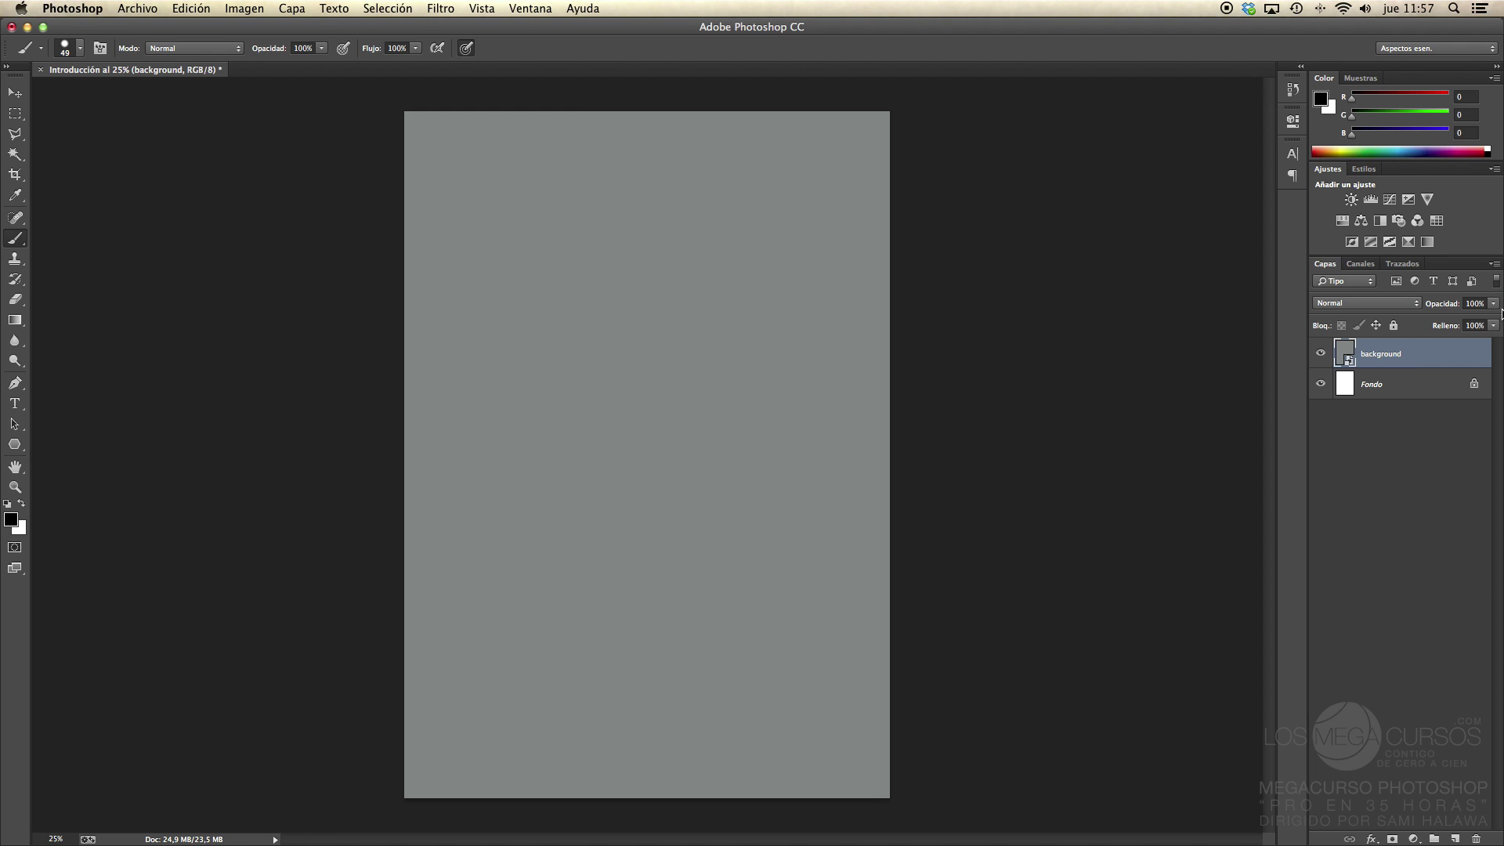
left_click(1079, 351)
key("Escape")
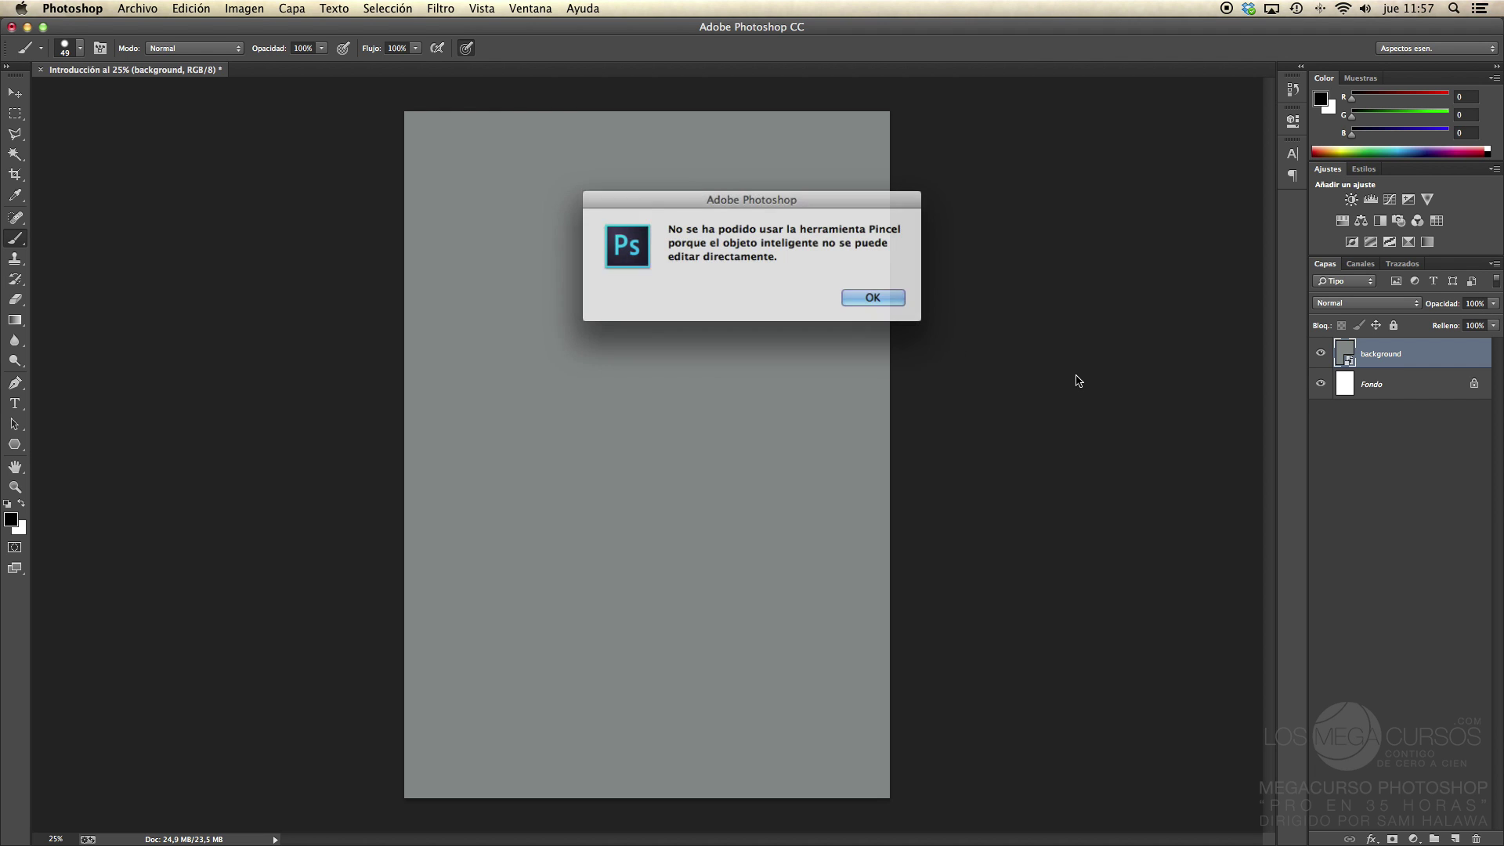
left_click(896, 306)
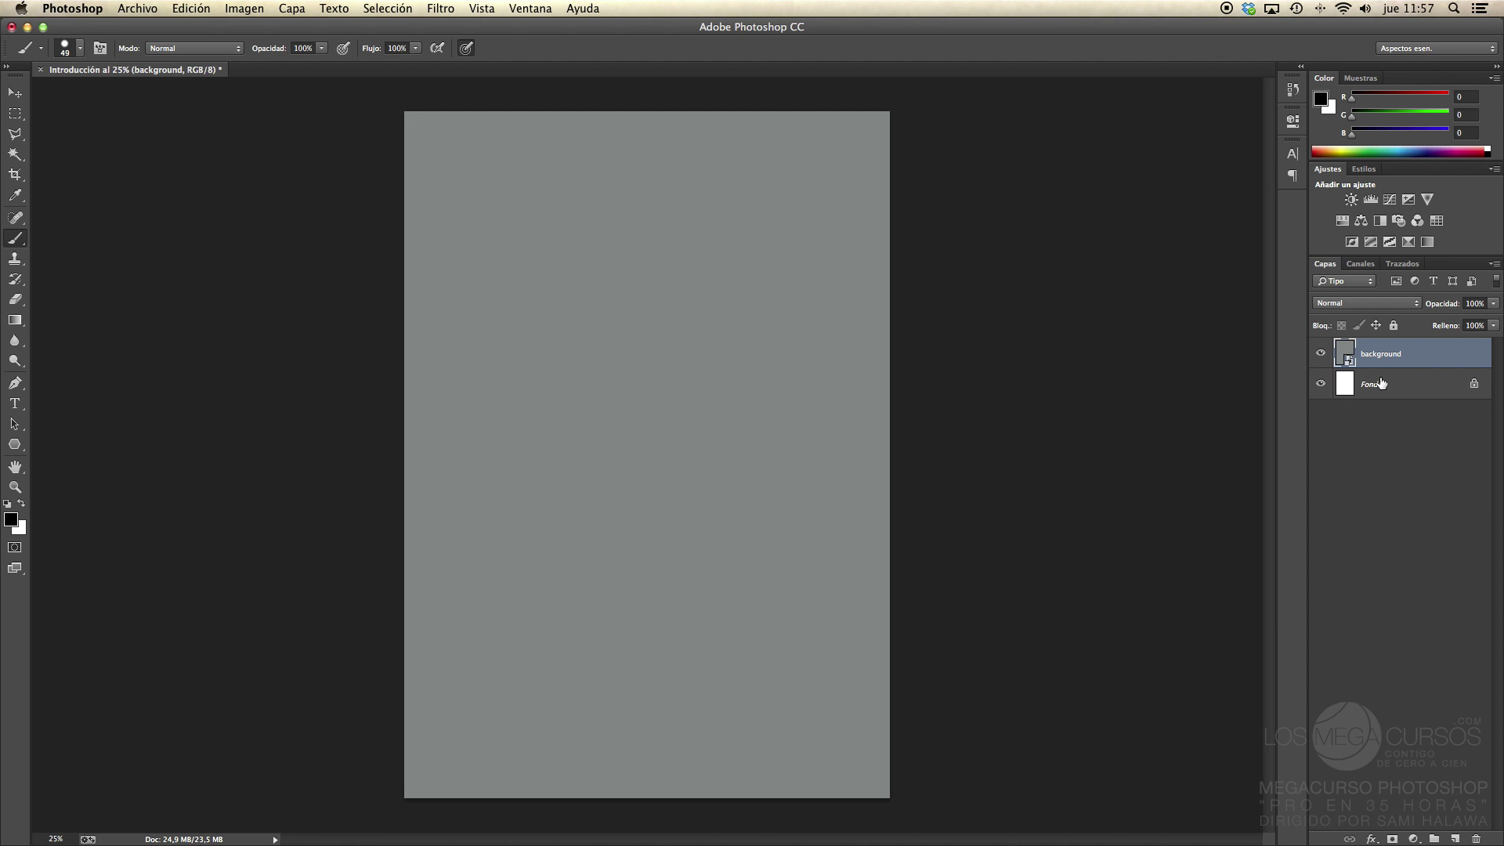
Convert the locked Fondo layer into a regular layer named Capa 0 and delete it
double_click(1474, 386)
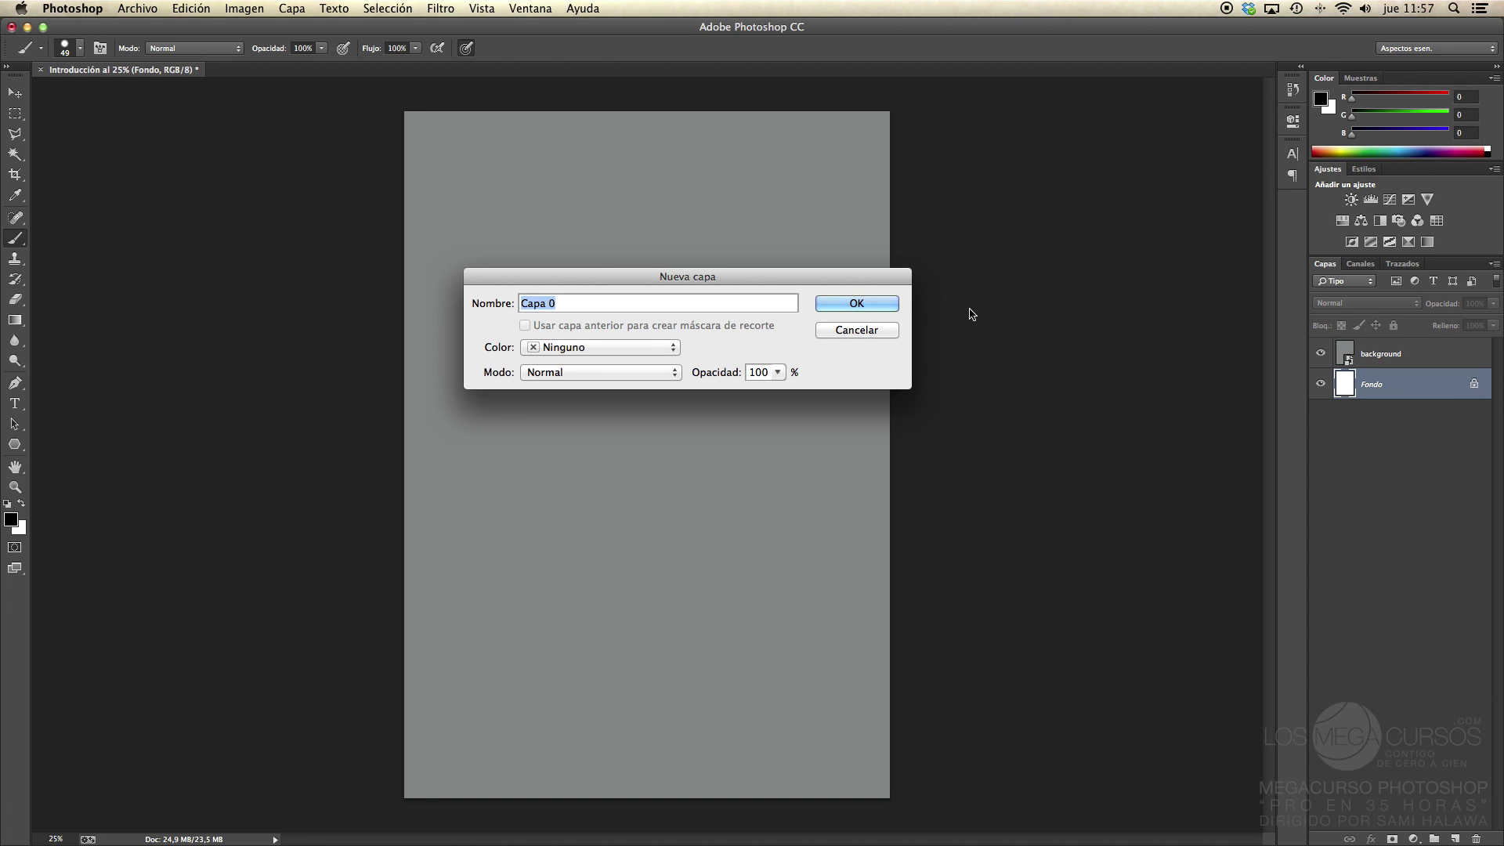
left_click(853, 307)
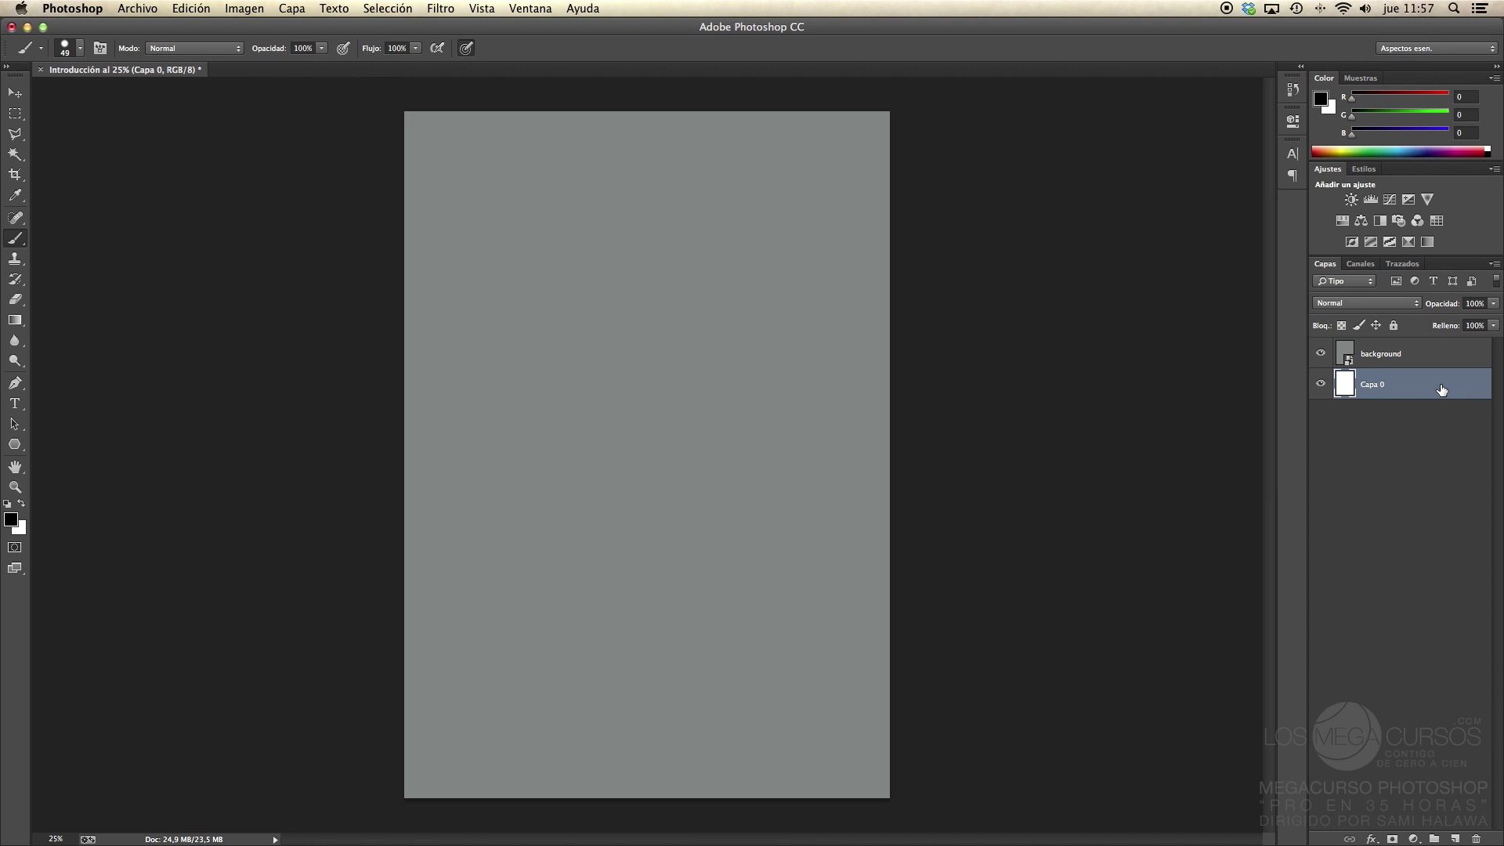
key("Delete")
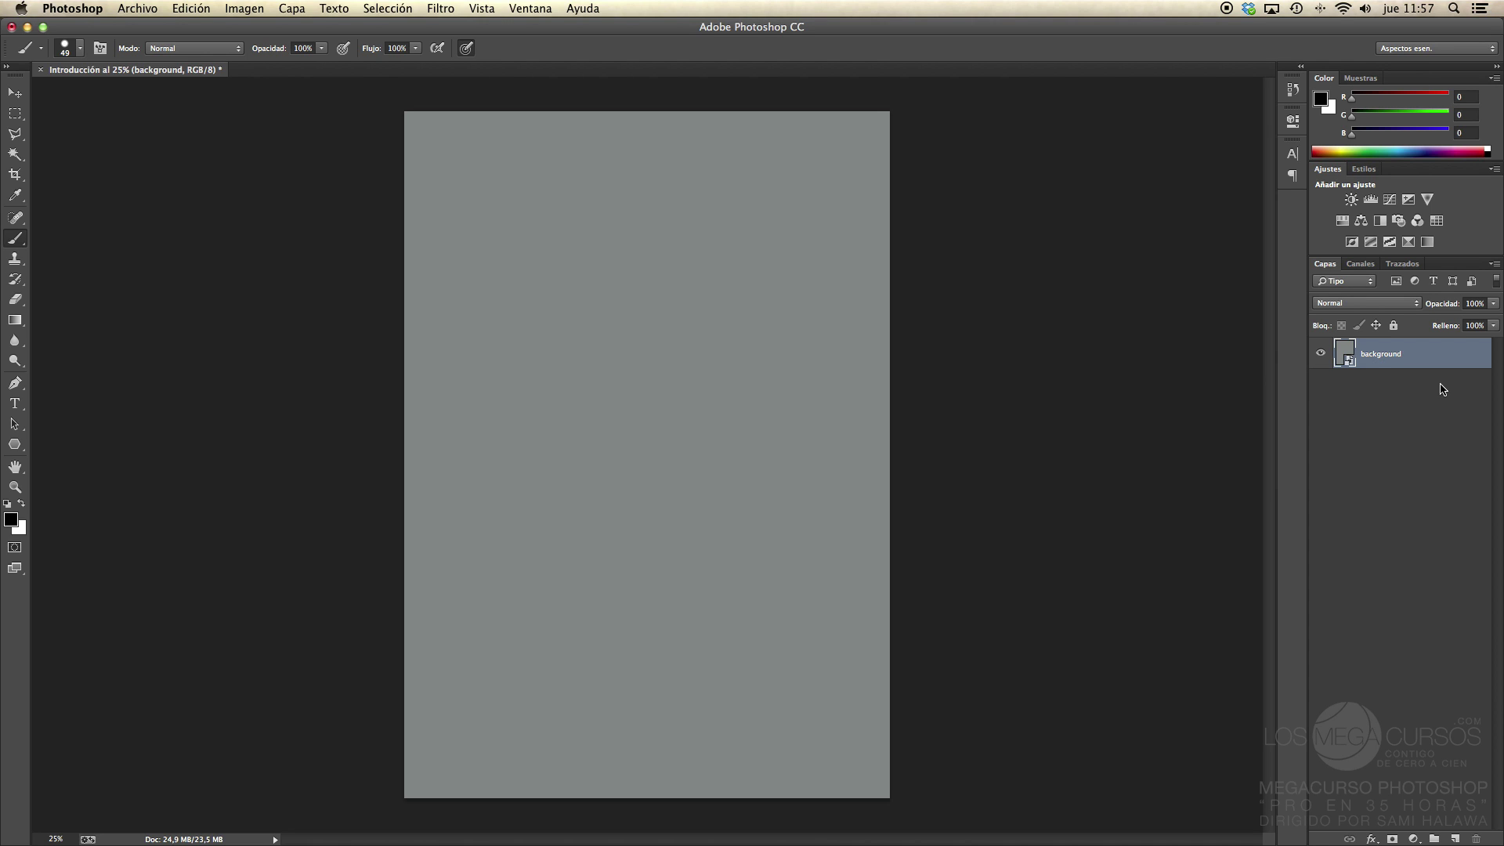
Hide and show the background layer, and open its smart object contents for viewing before closing them unchanged
left_click(1320, 355)
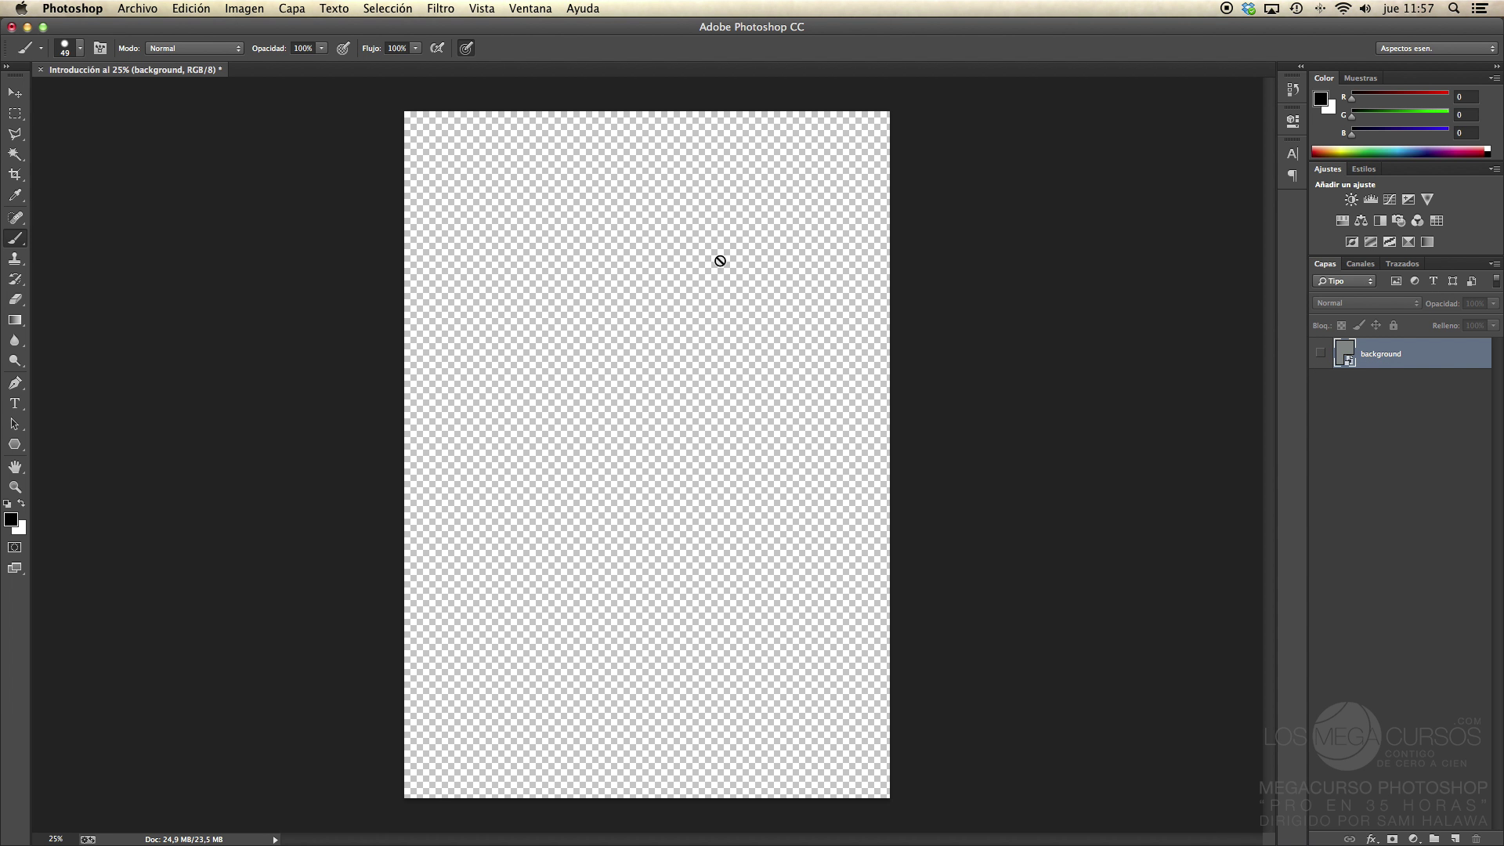
left_click(1322, 357)
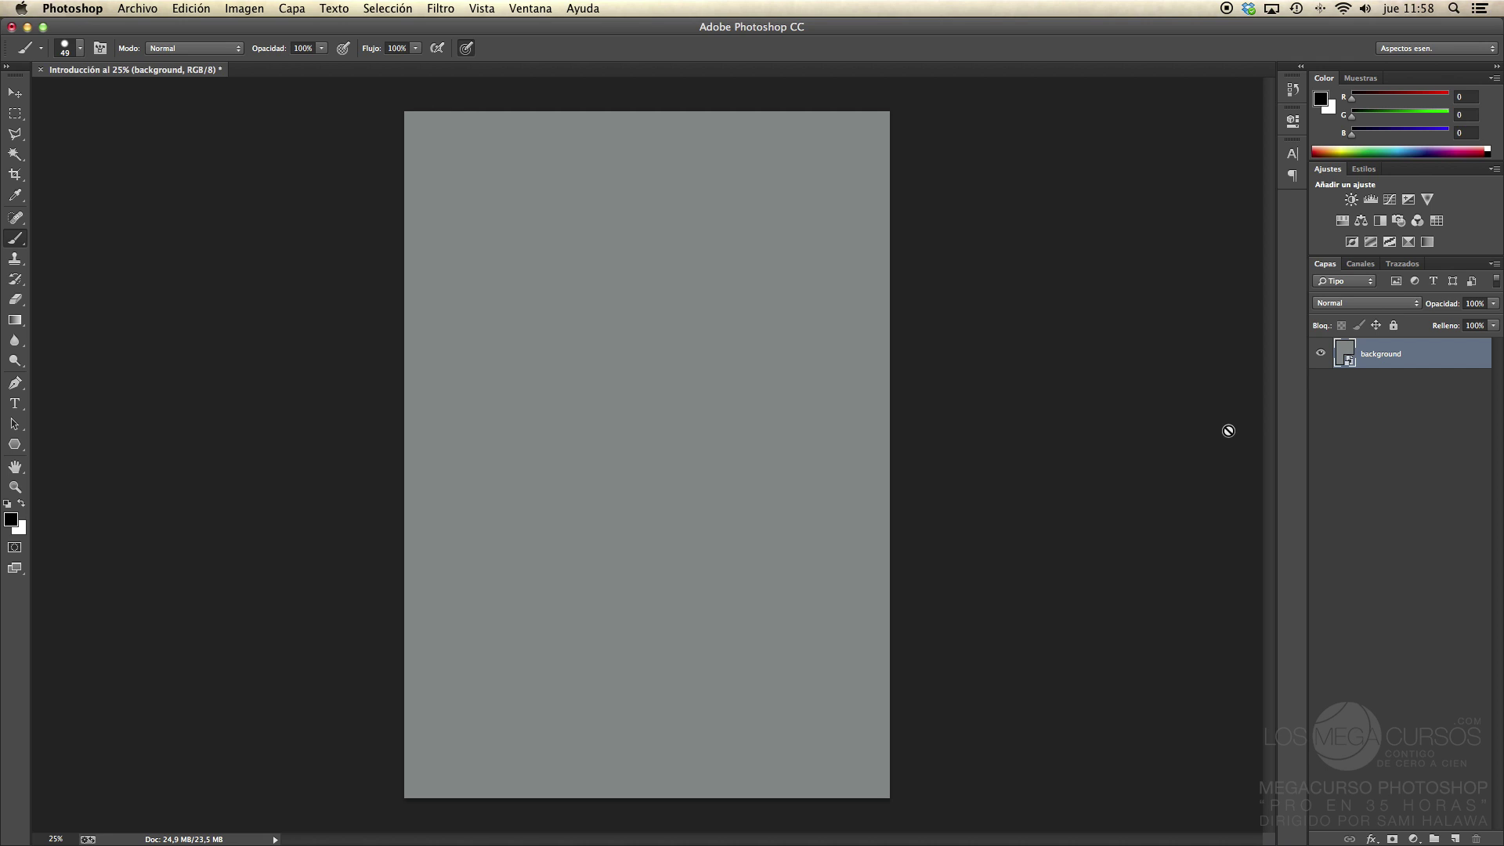
double_click(1348, 361)
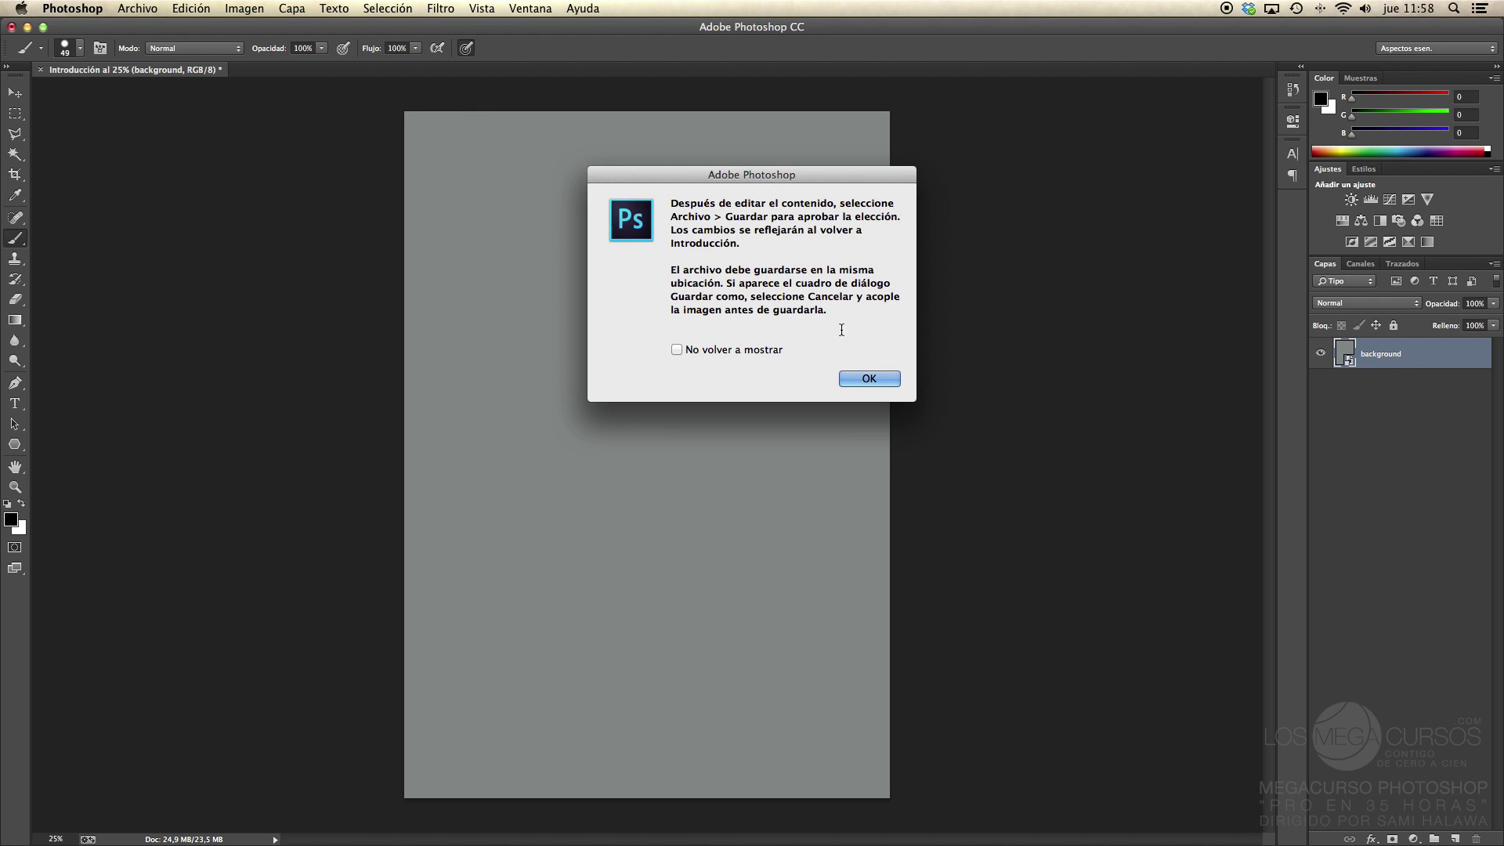
left_click(868, 378)
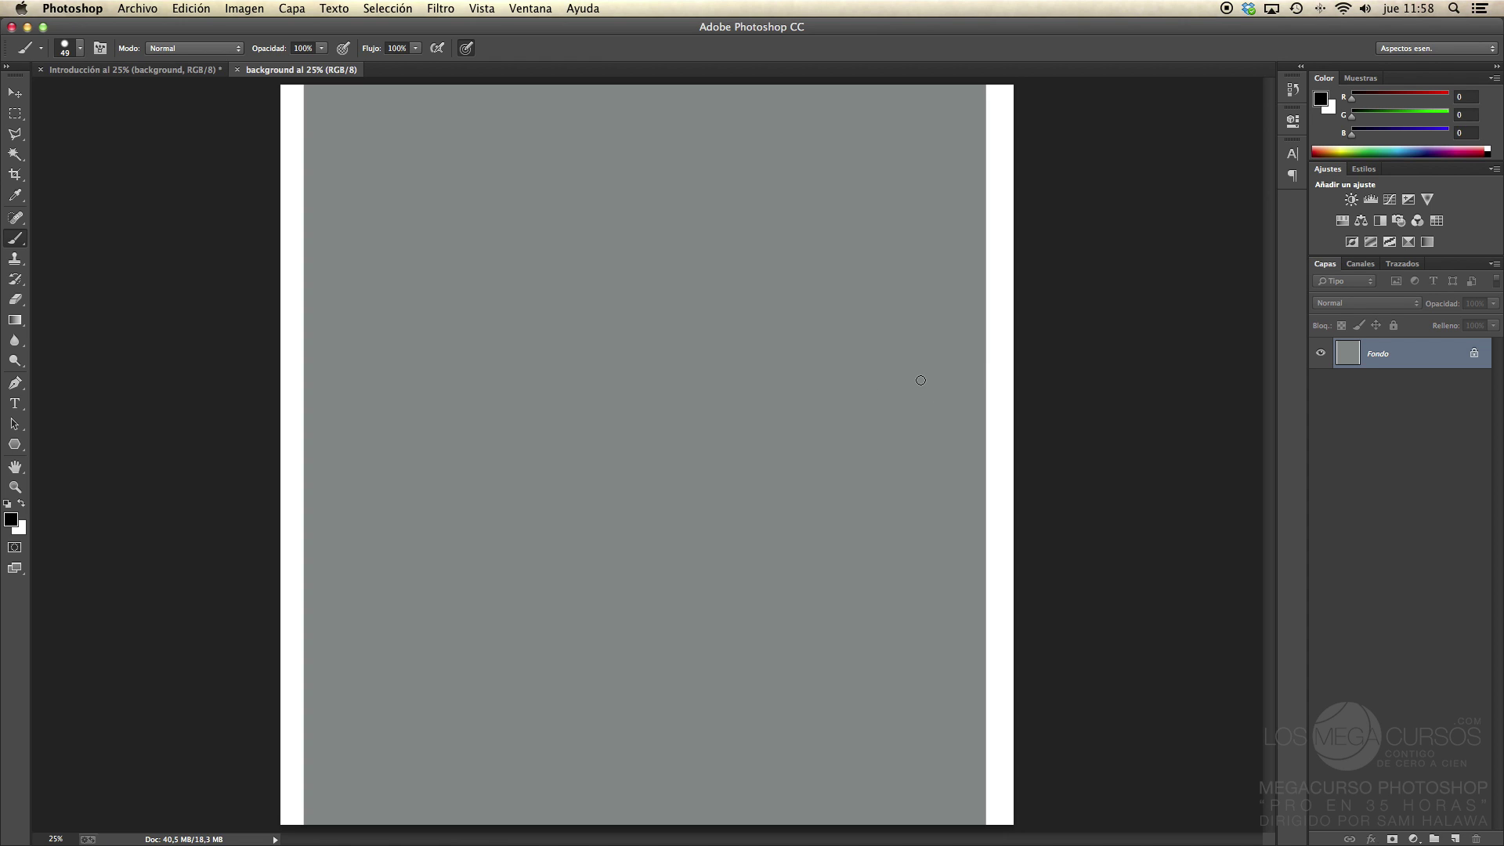
left_click(237, 71)
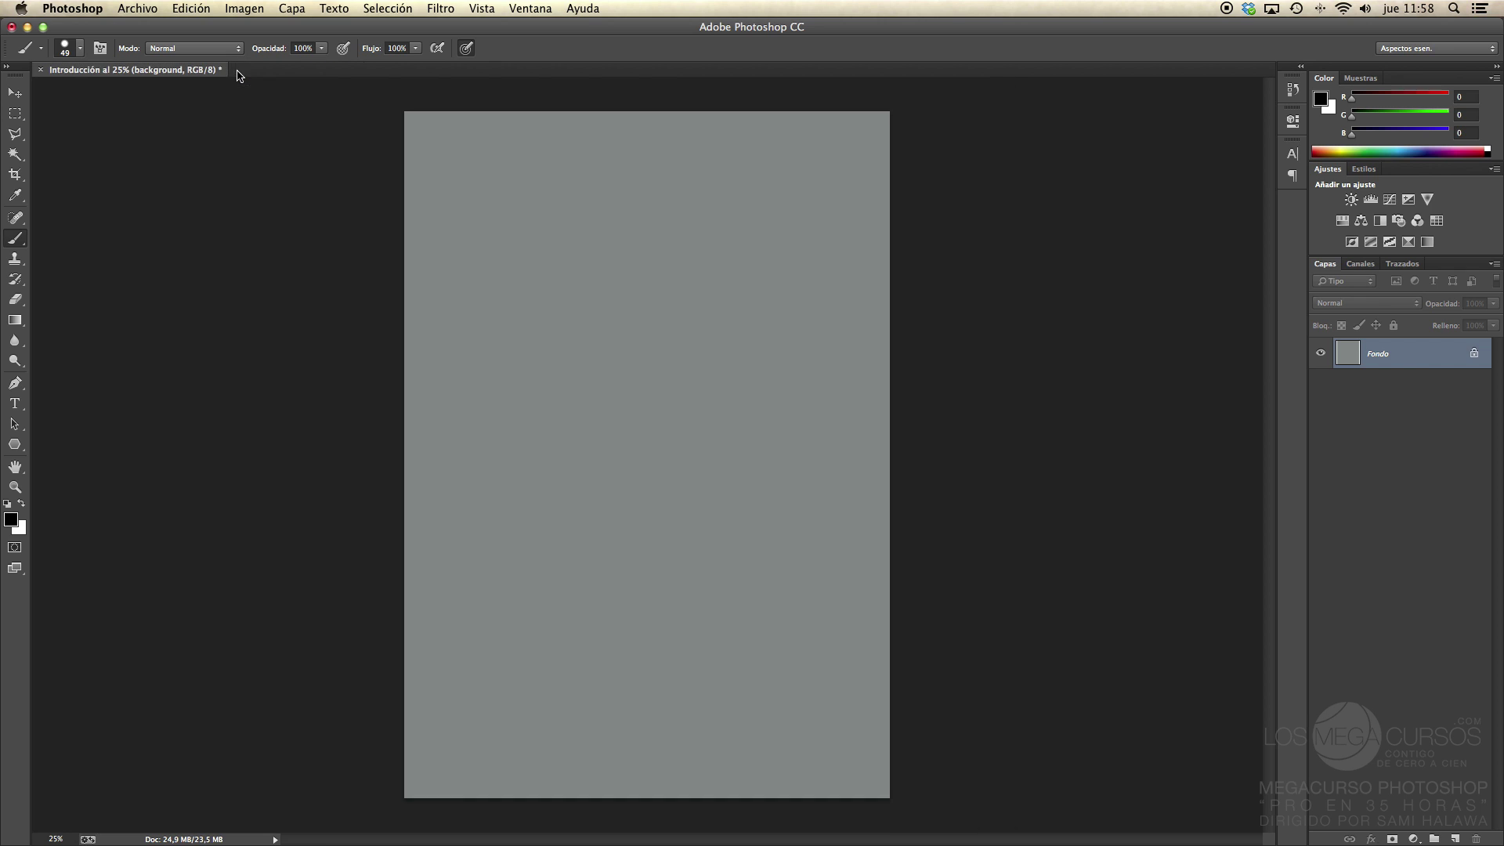
Rasterize the background layer and test it with a curved black brush stroke, undoing the stroke
right_click(1370, 354)
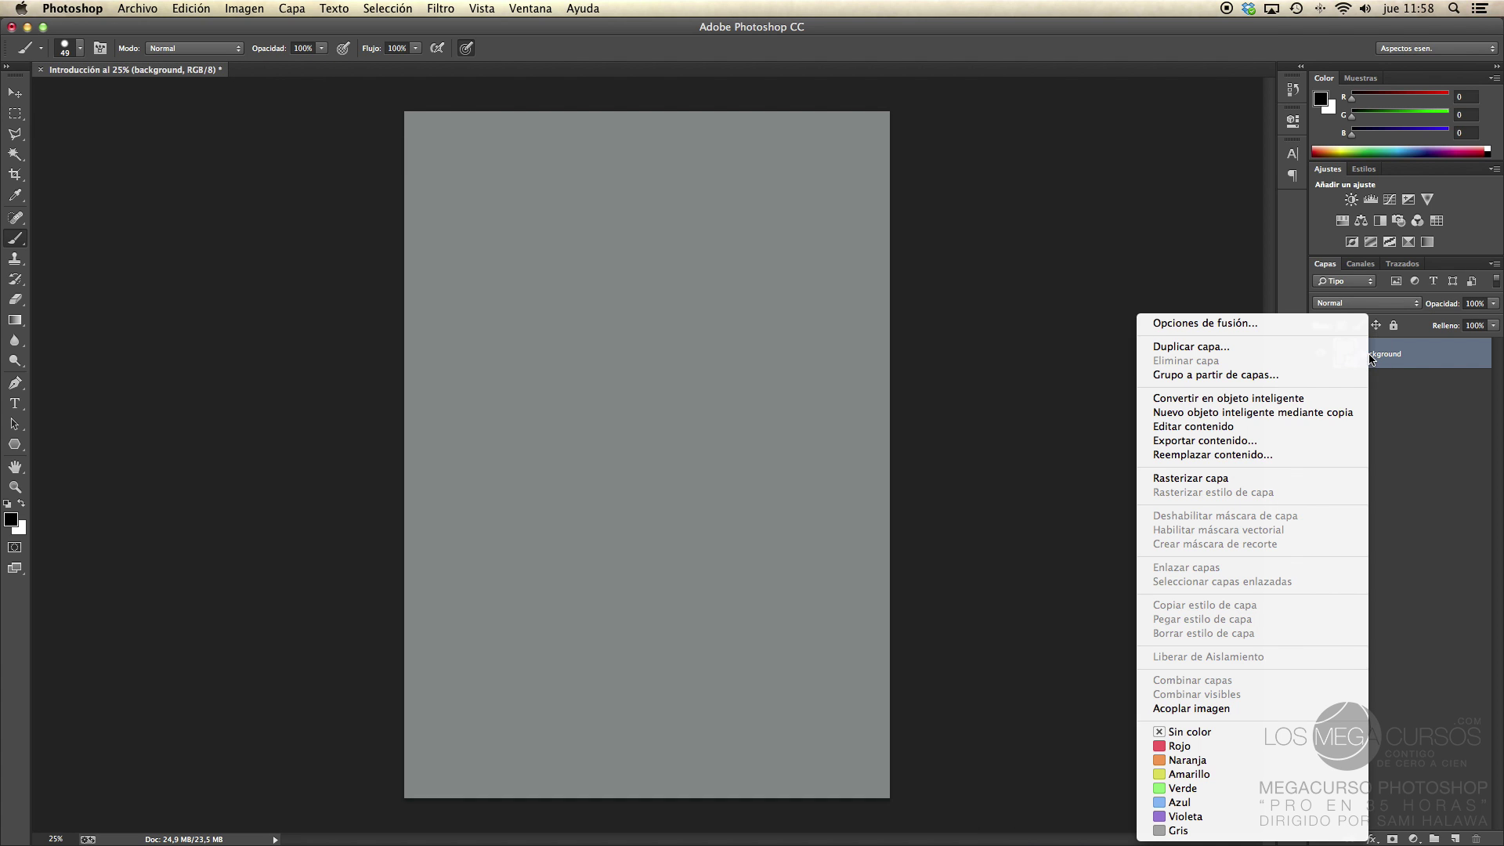
left_click(1235, 480)
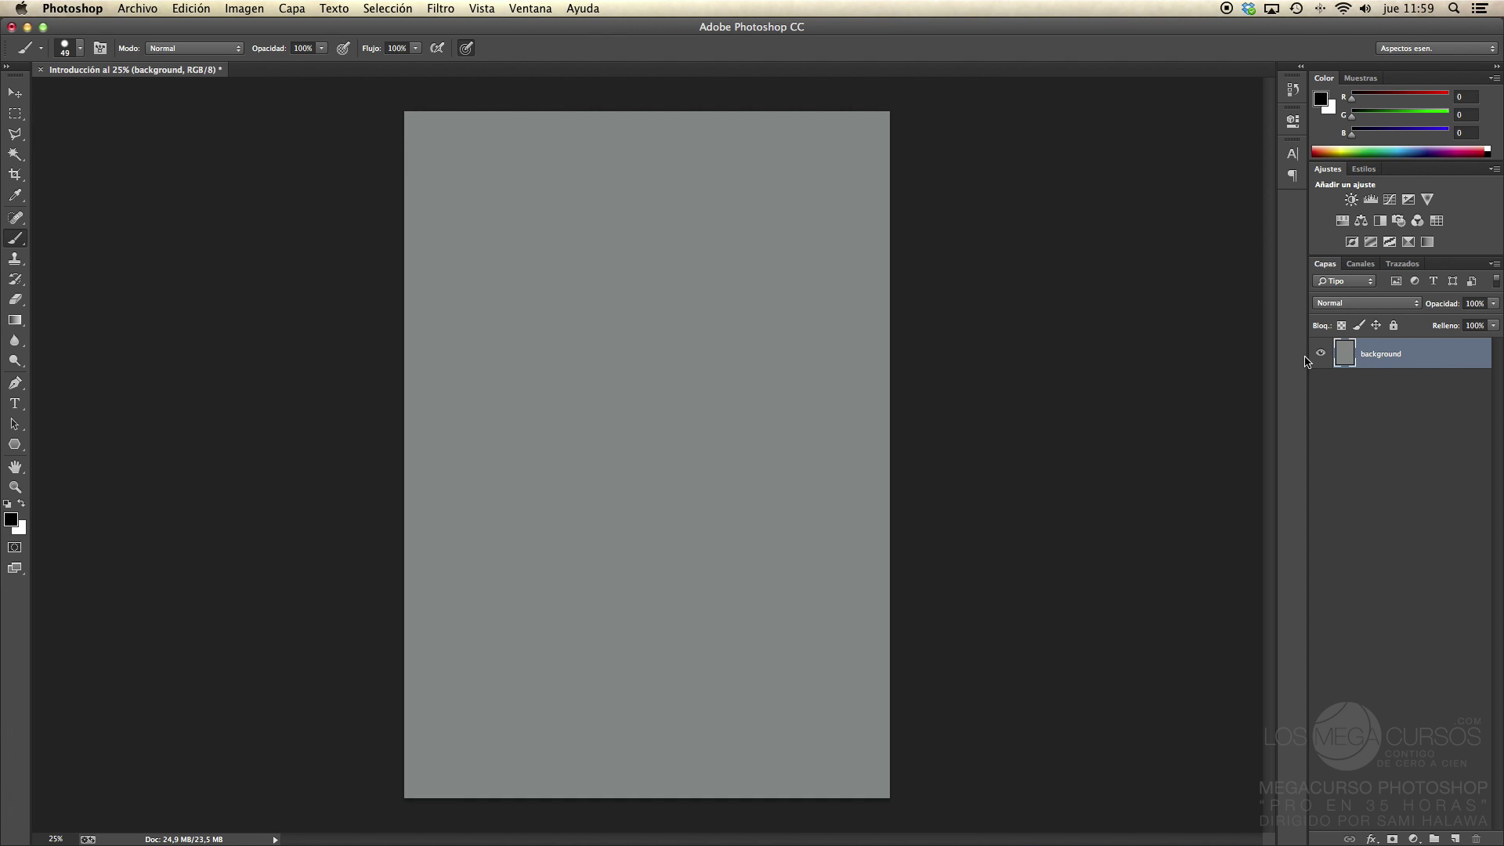
left_click_drag(636, 299, 583, 484)
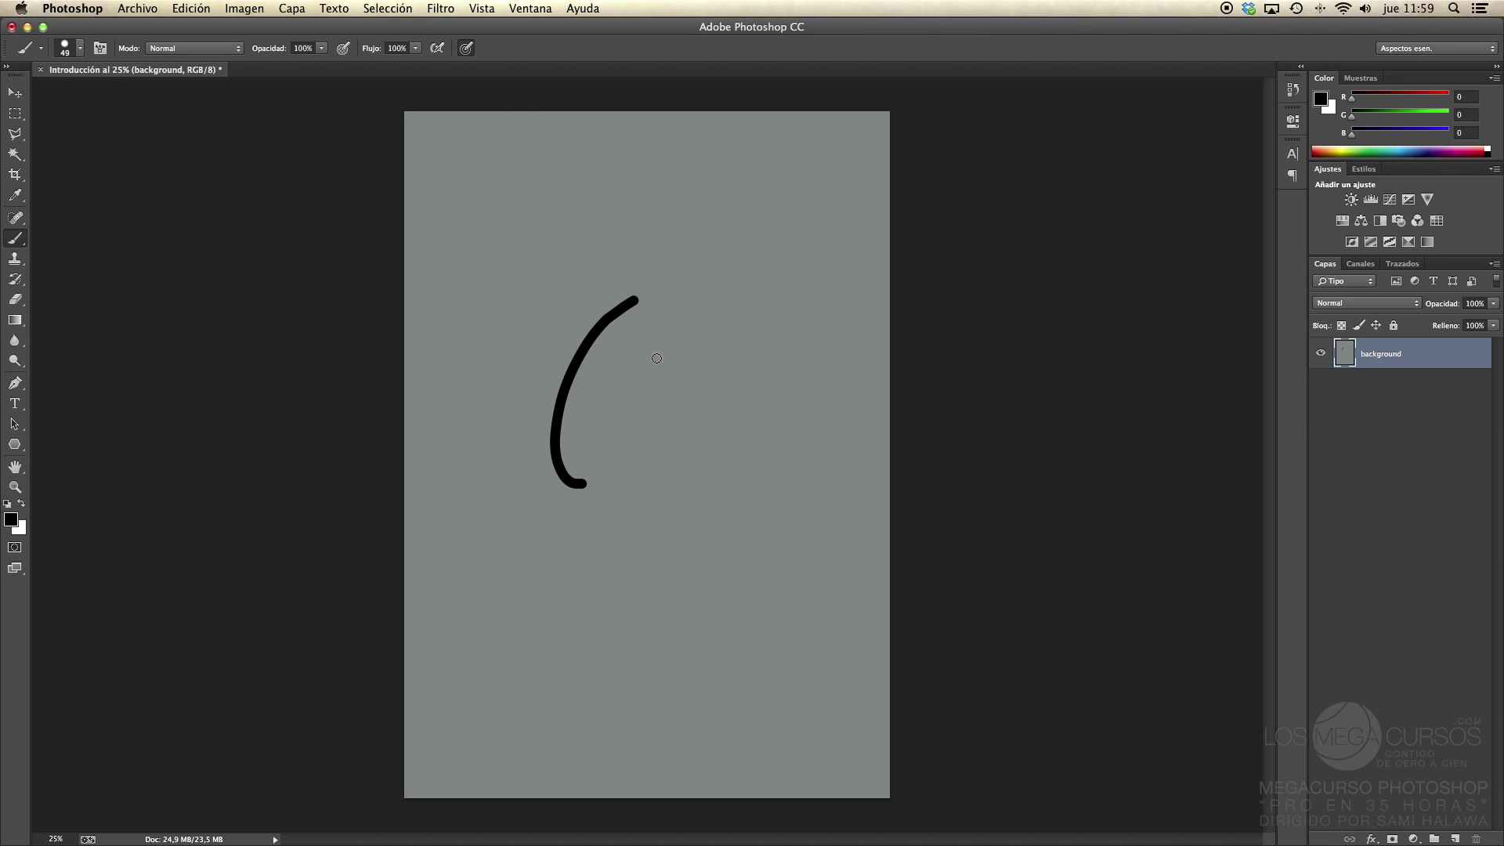
key("super+z")
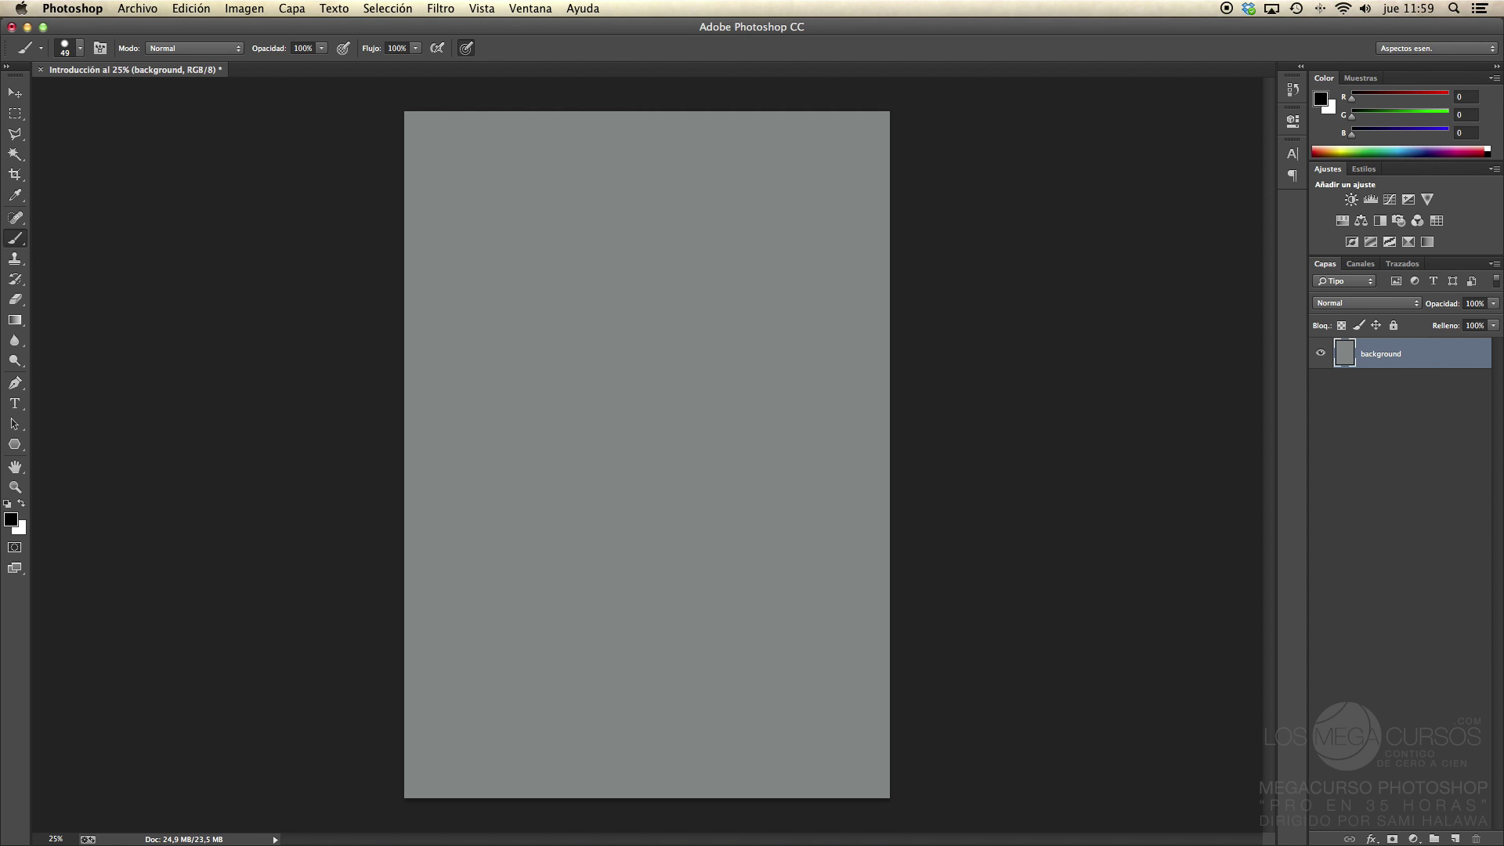
Switch to Finder's Photoshop files_introduction folder, move its window aside, and select only the man and woman files
left_click(15, 93)
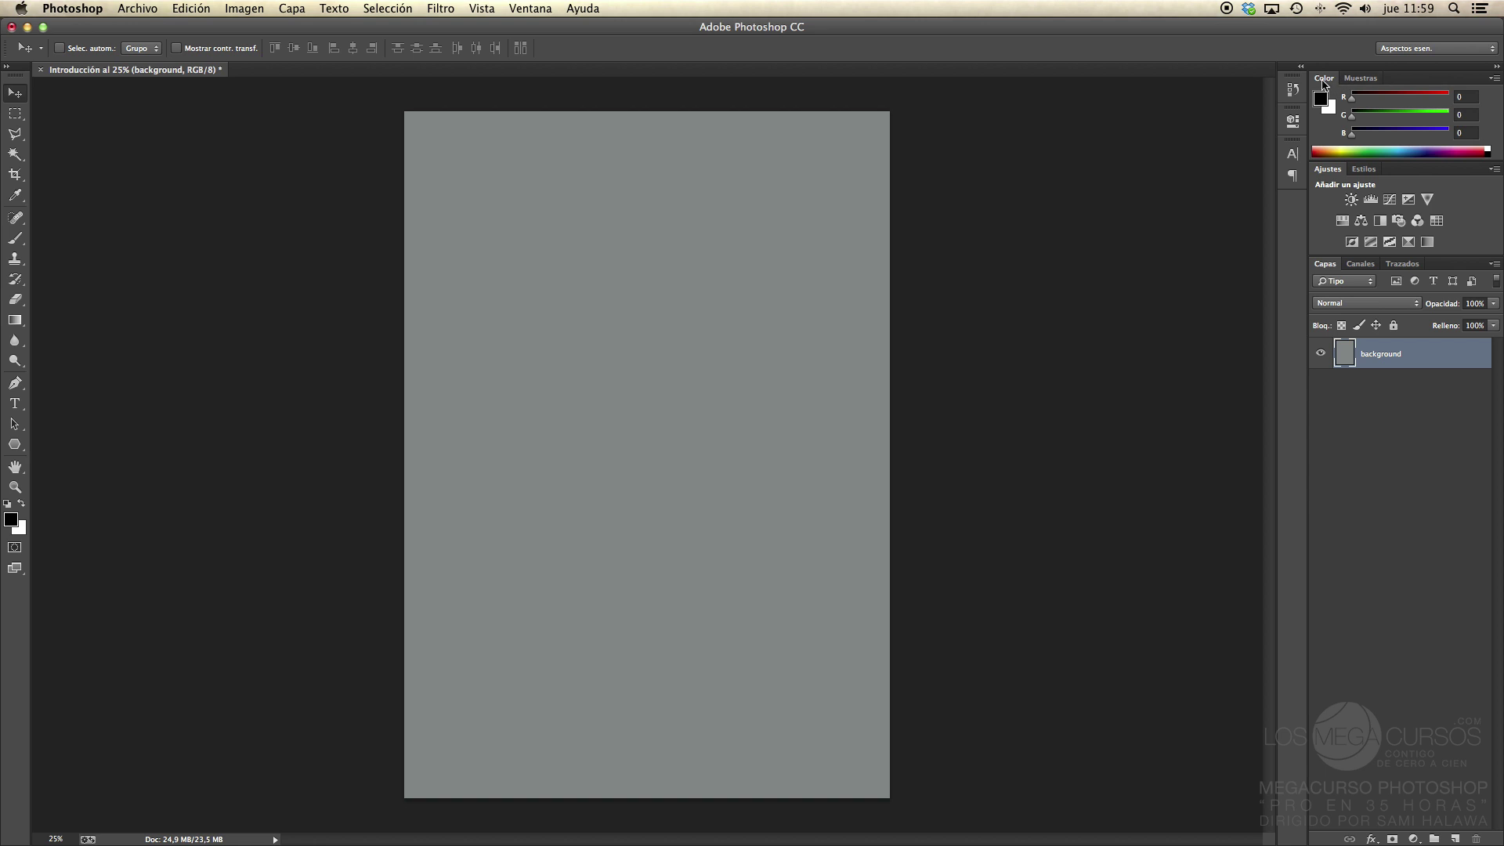
key("super+Tab")
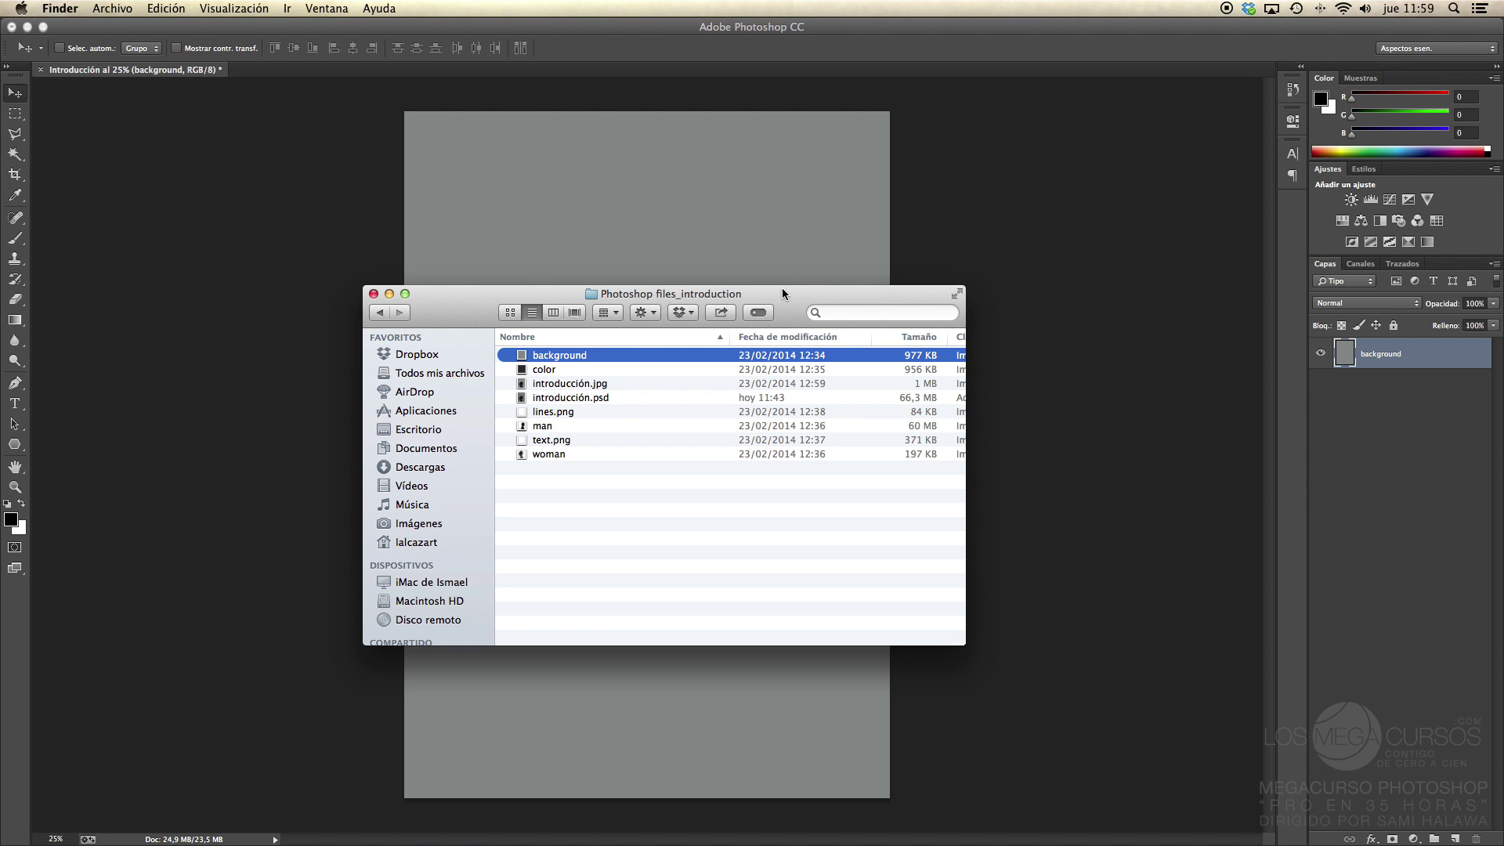
left_click_drag(466, 312, 206, 172)
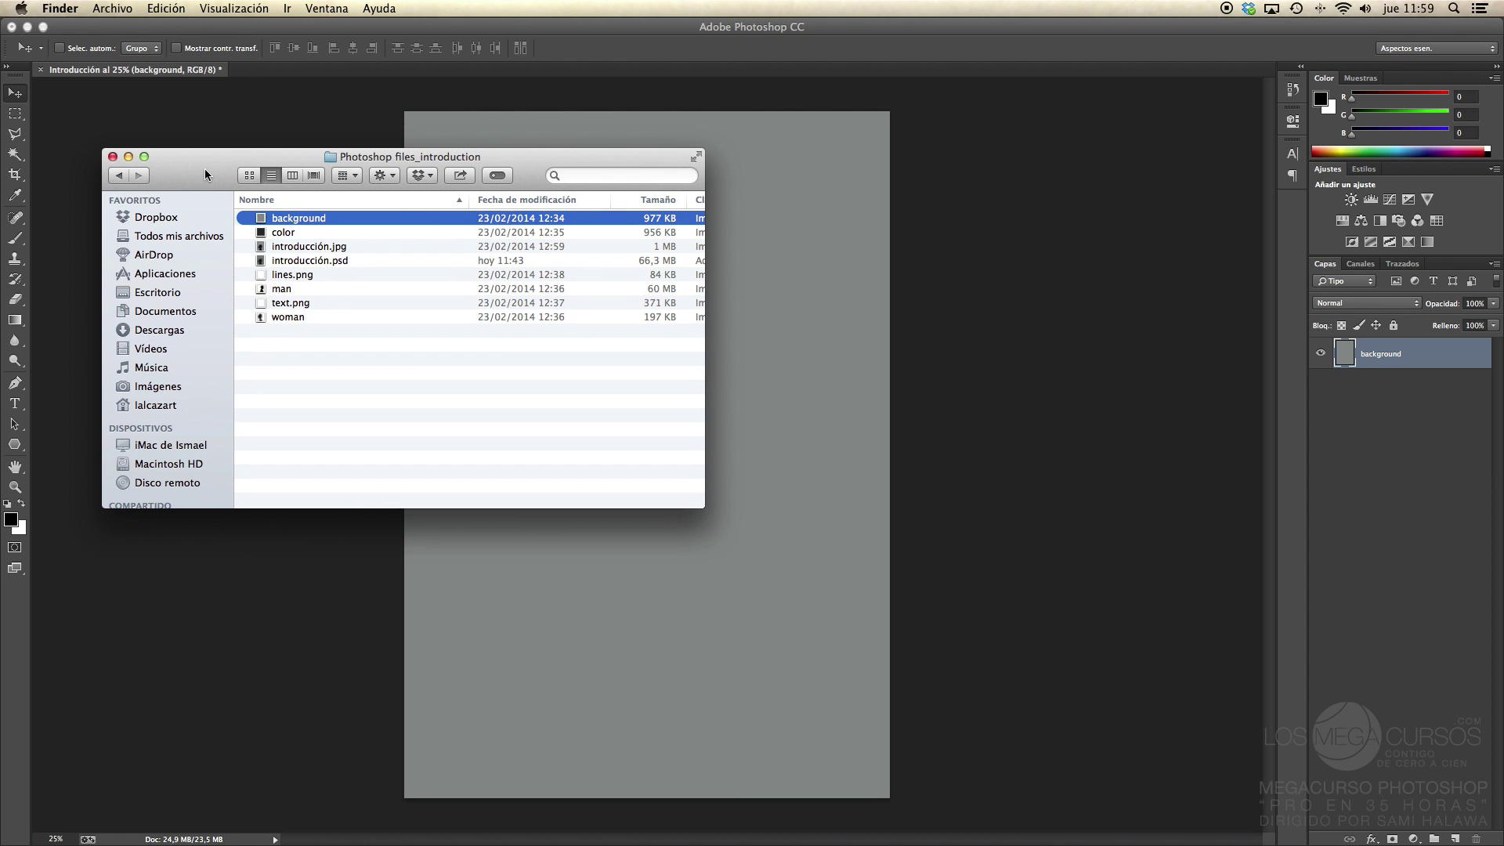
left_click(275, 291)
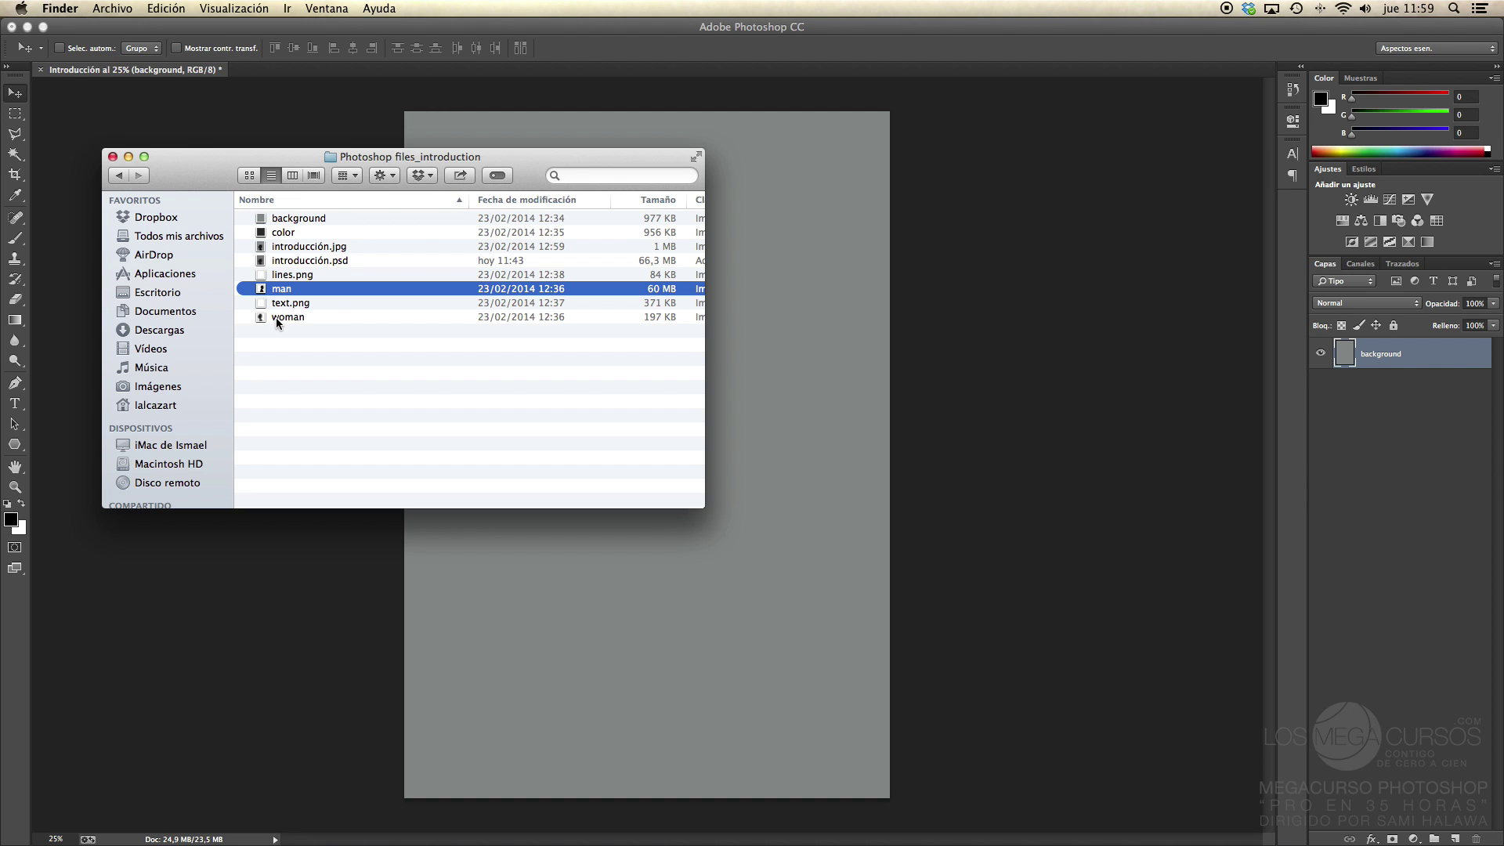
left_click(275, 317)
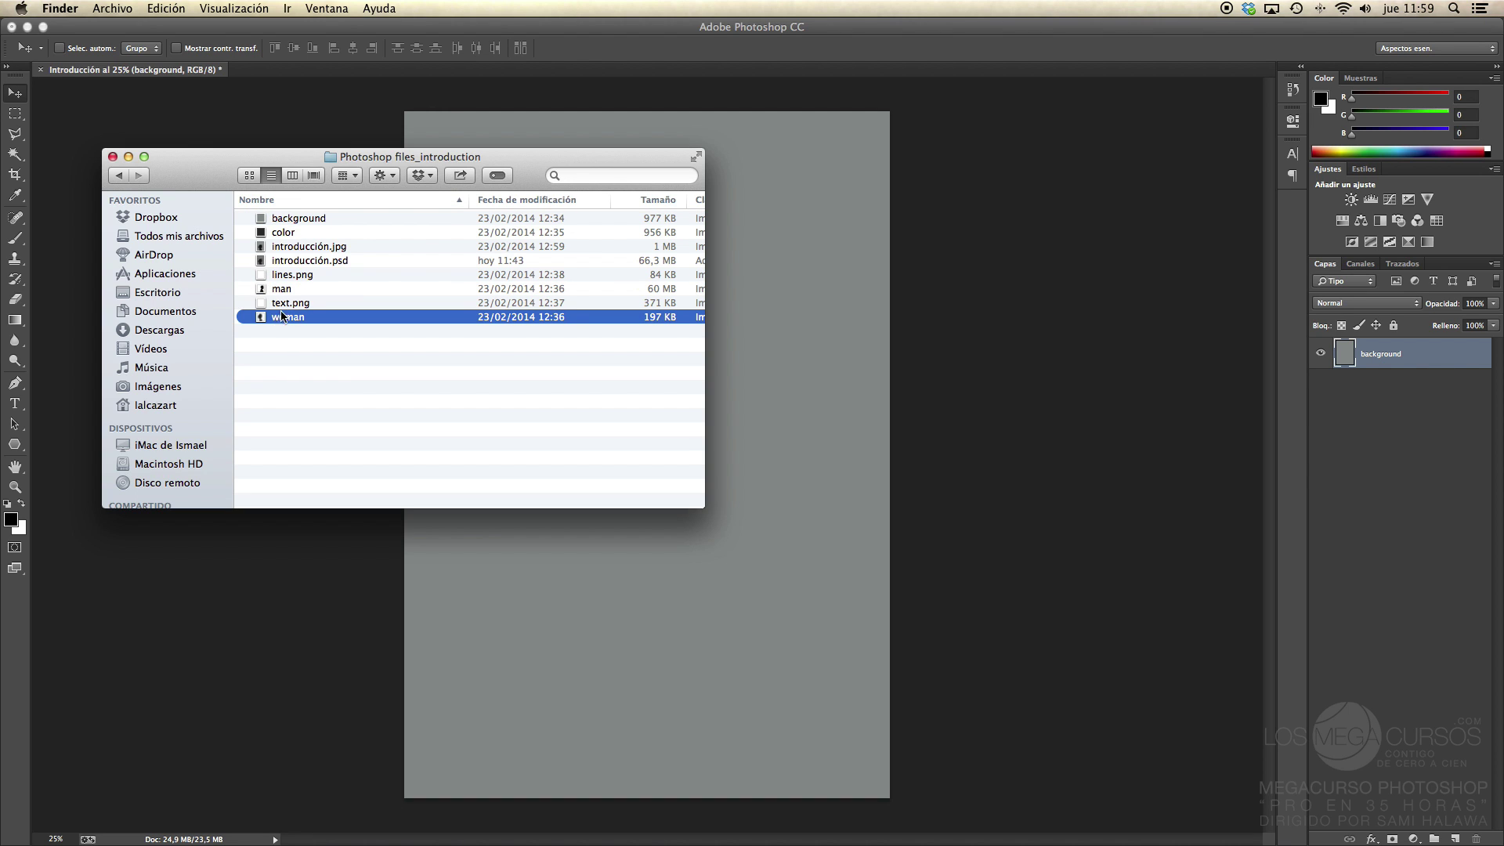
left_click(280, 290, "shift")
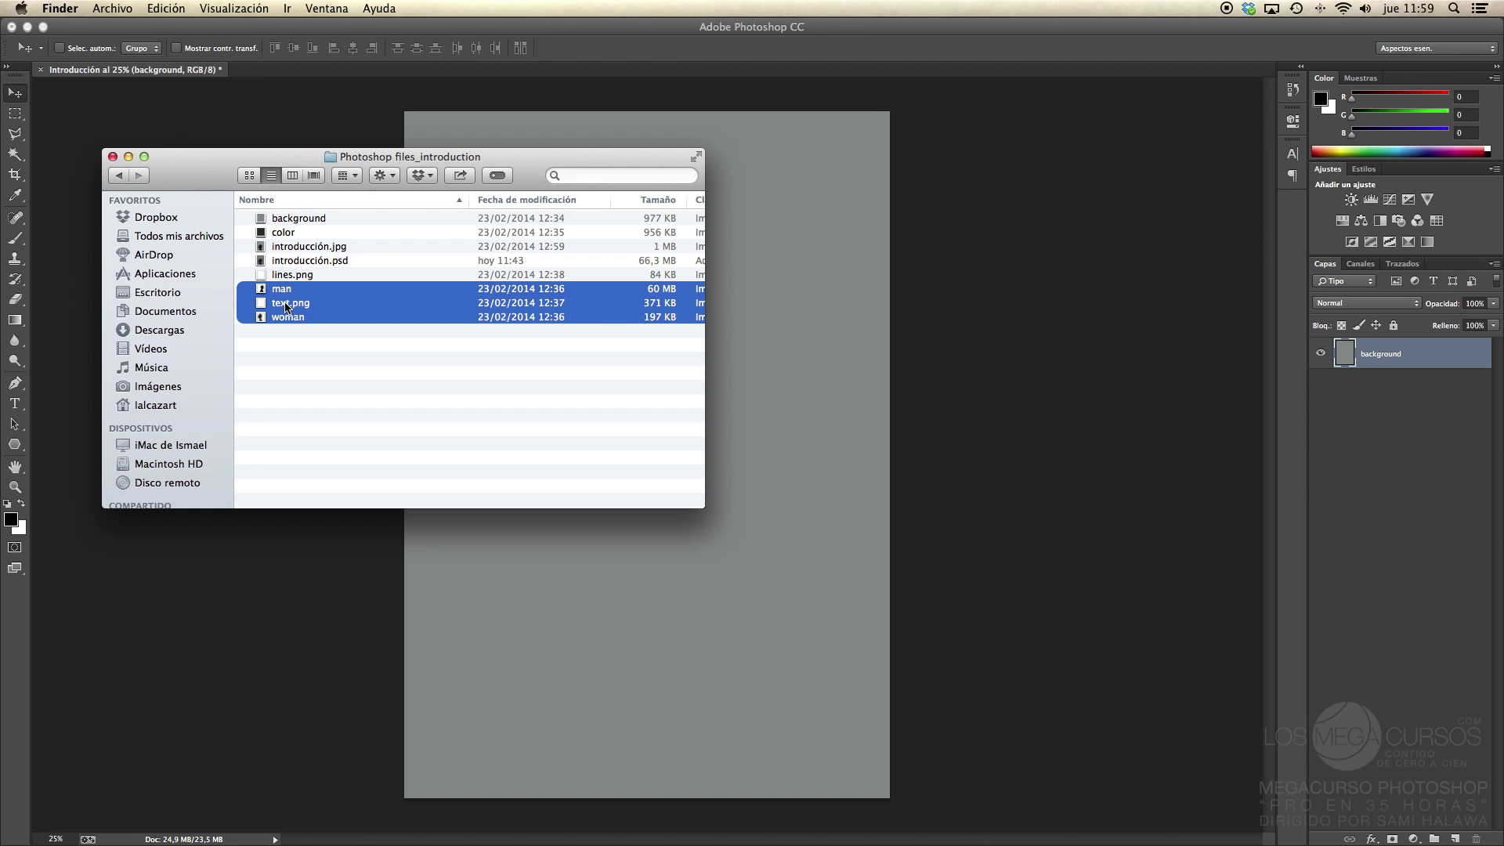
left_click(285, 304, "super")
Examine the file types and sizes of the selected man and woman images
scroll(486, 341, "right", 3)
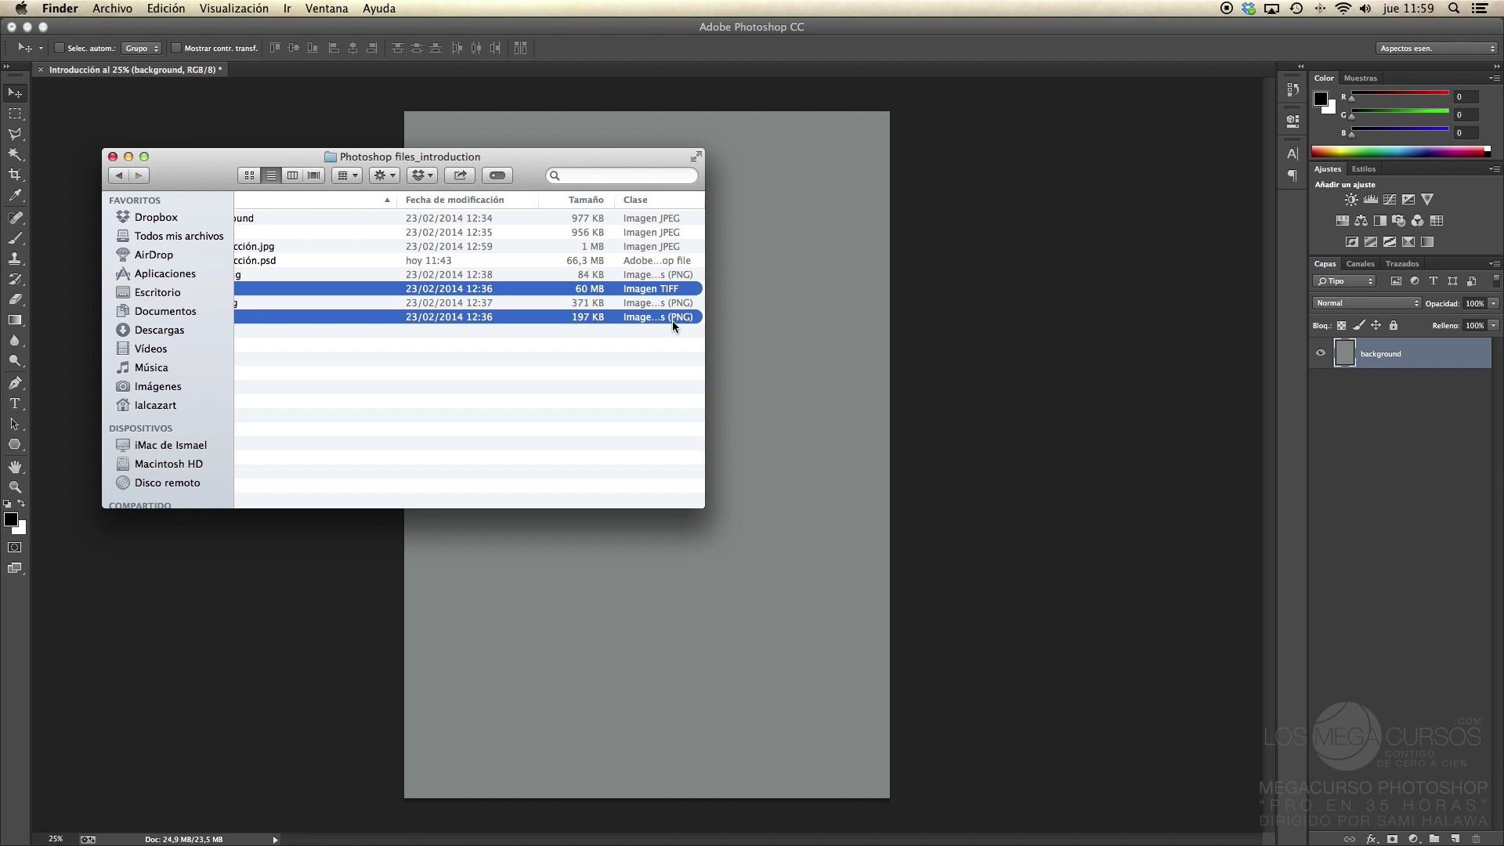
scroll(580, 329, "left", 3)
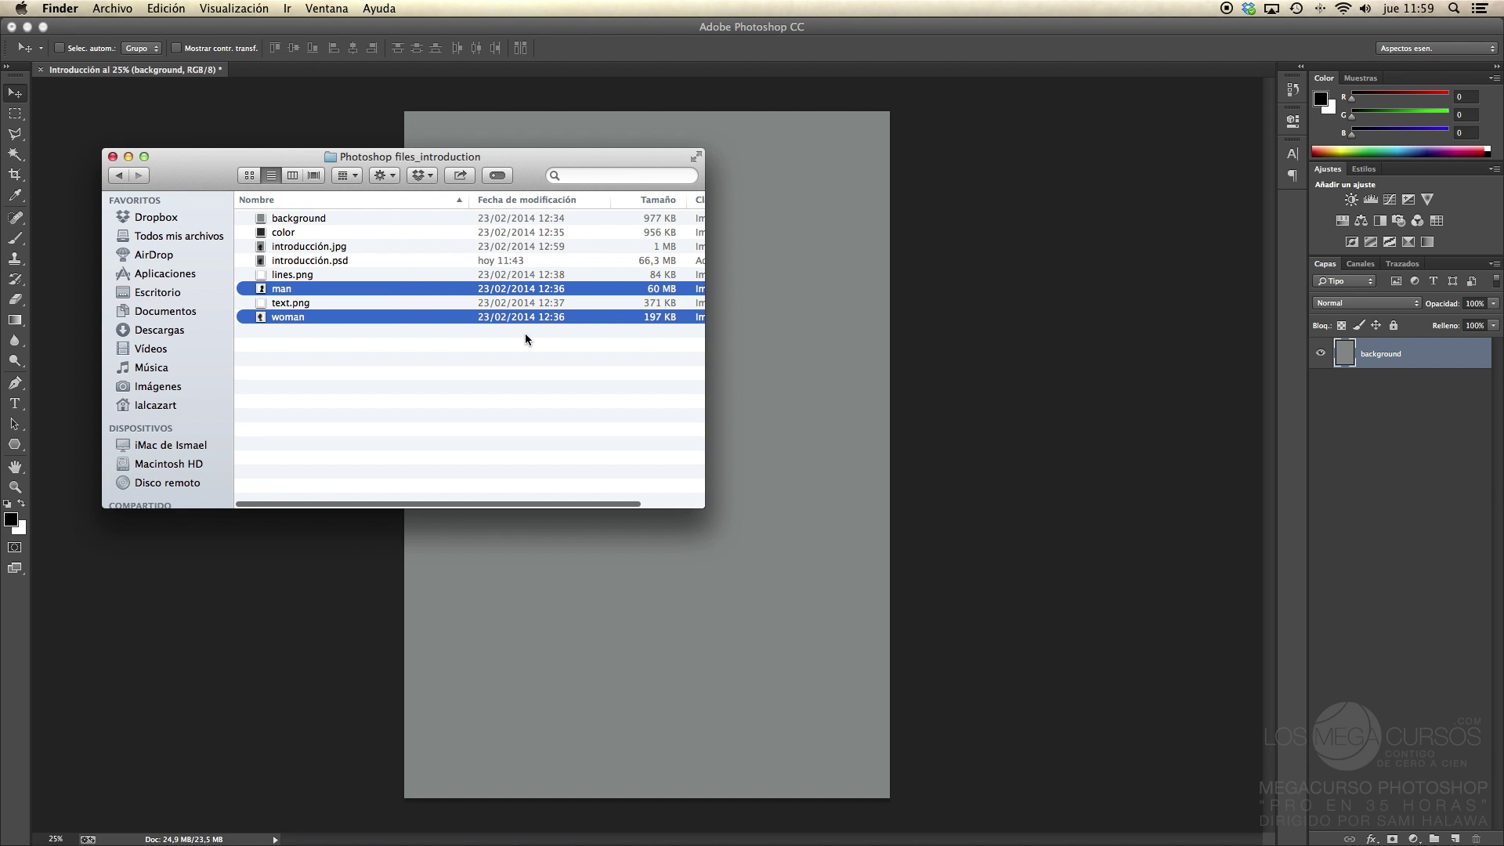
scroll(525, 335, "right", 3)
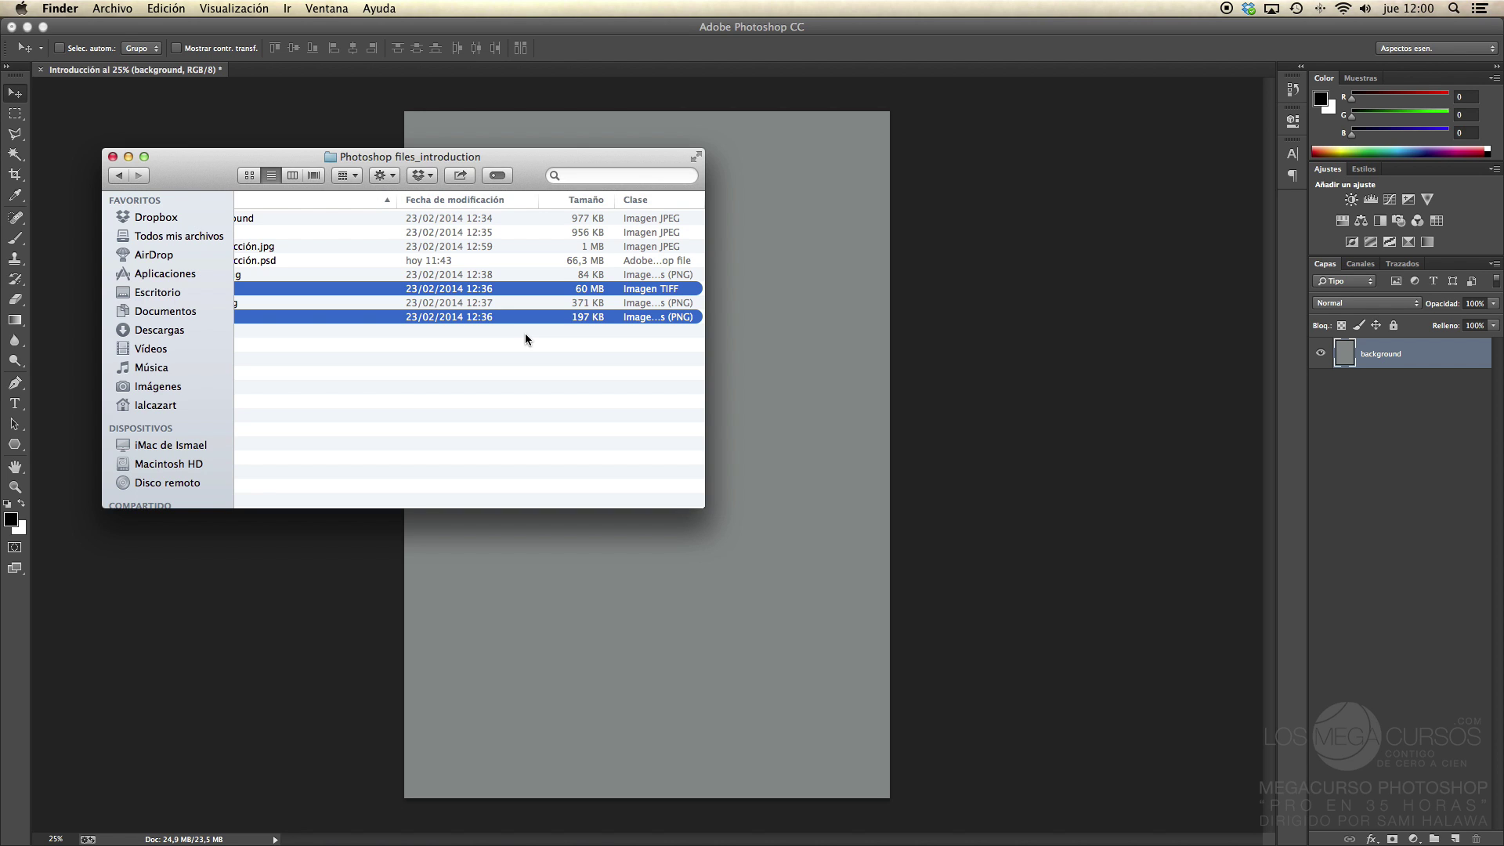
scroll(525, 332, "left", 3)
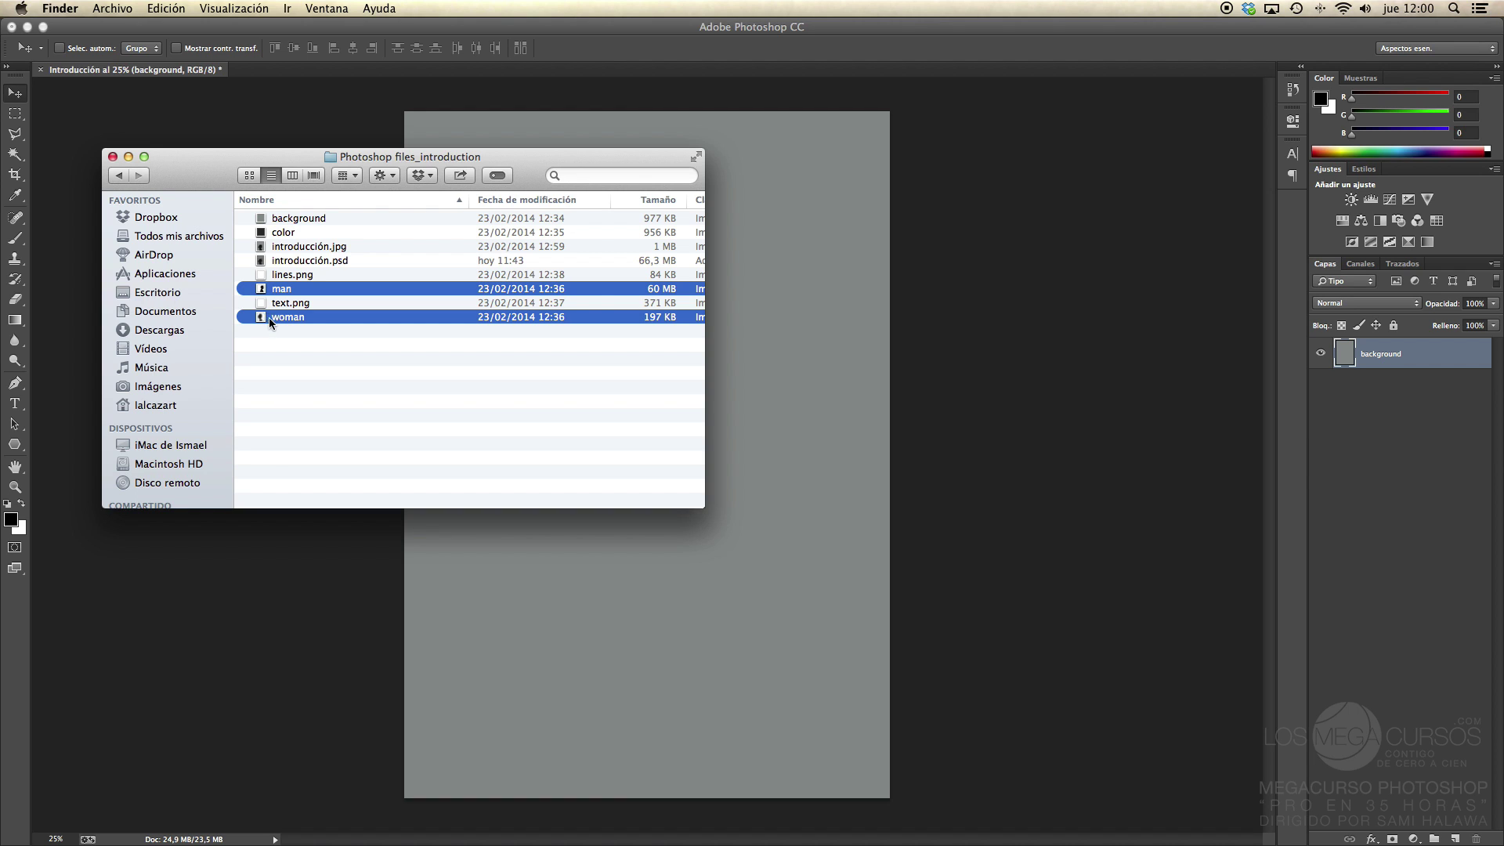
scroll(387, 327, "right", 3)
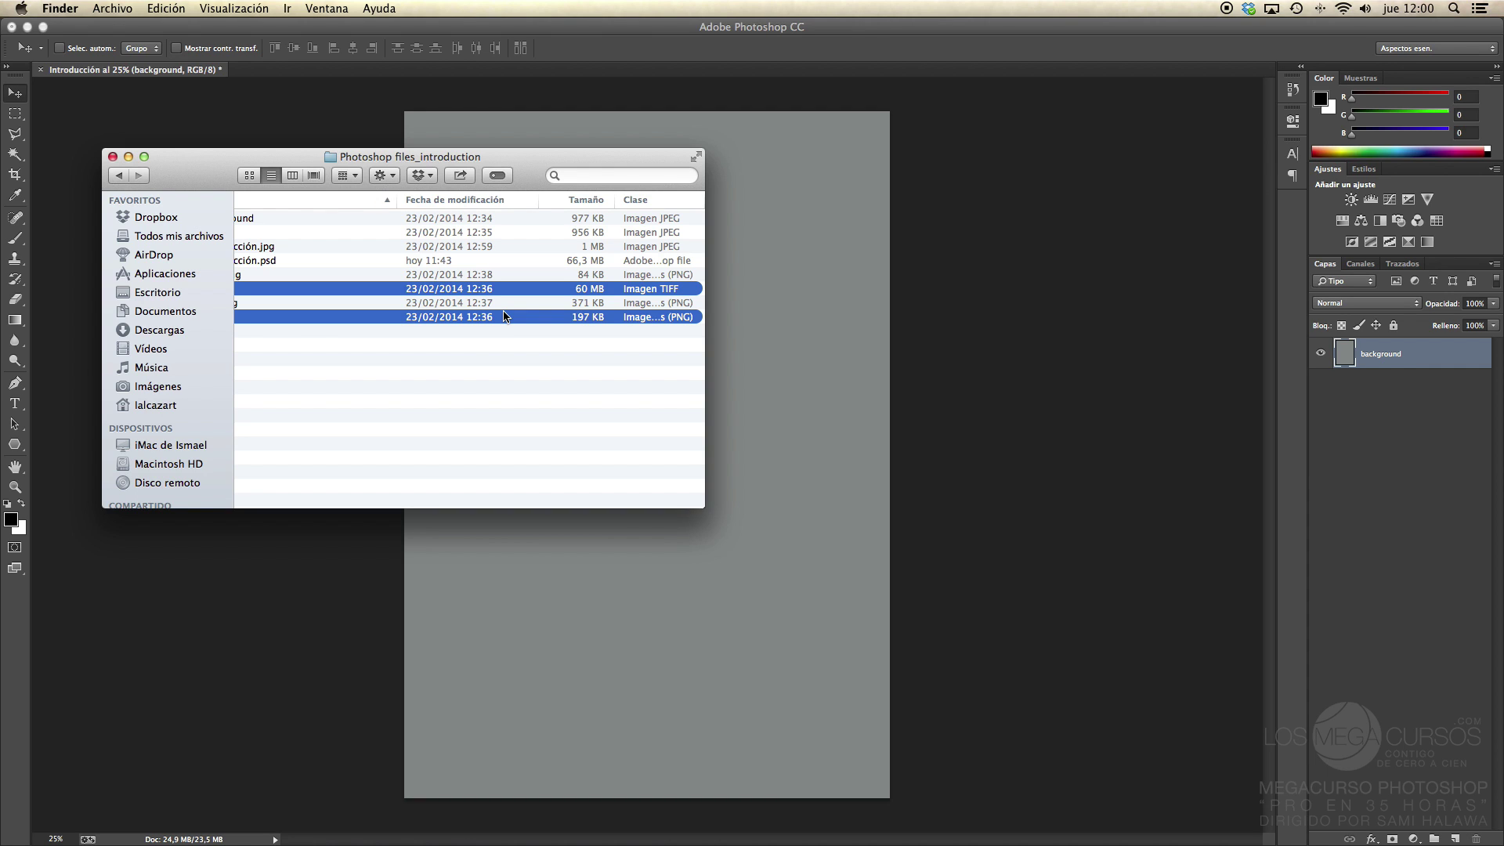
scroll(481, 321, "left", 3)
scroll(552, 318, "right", 3)
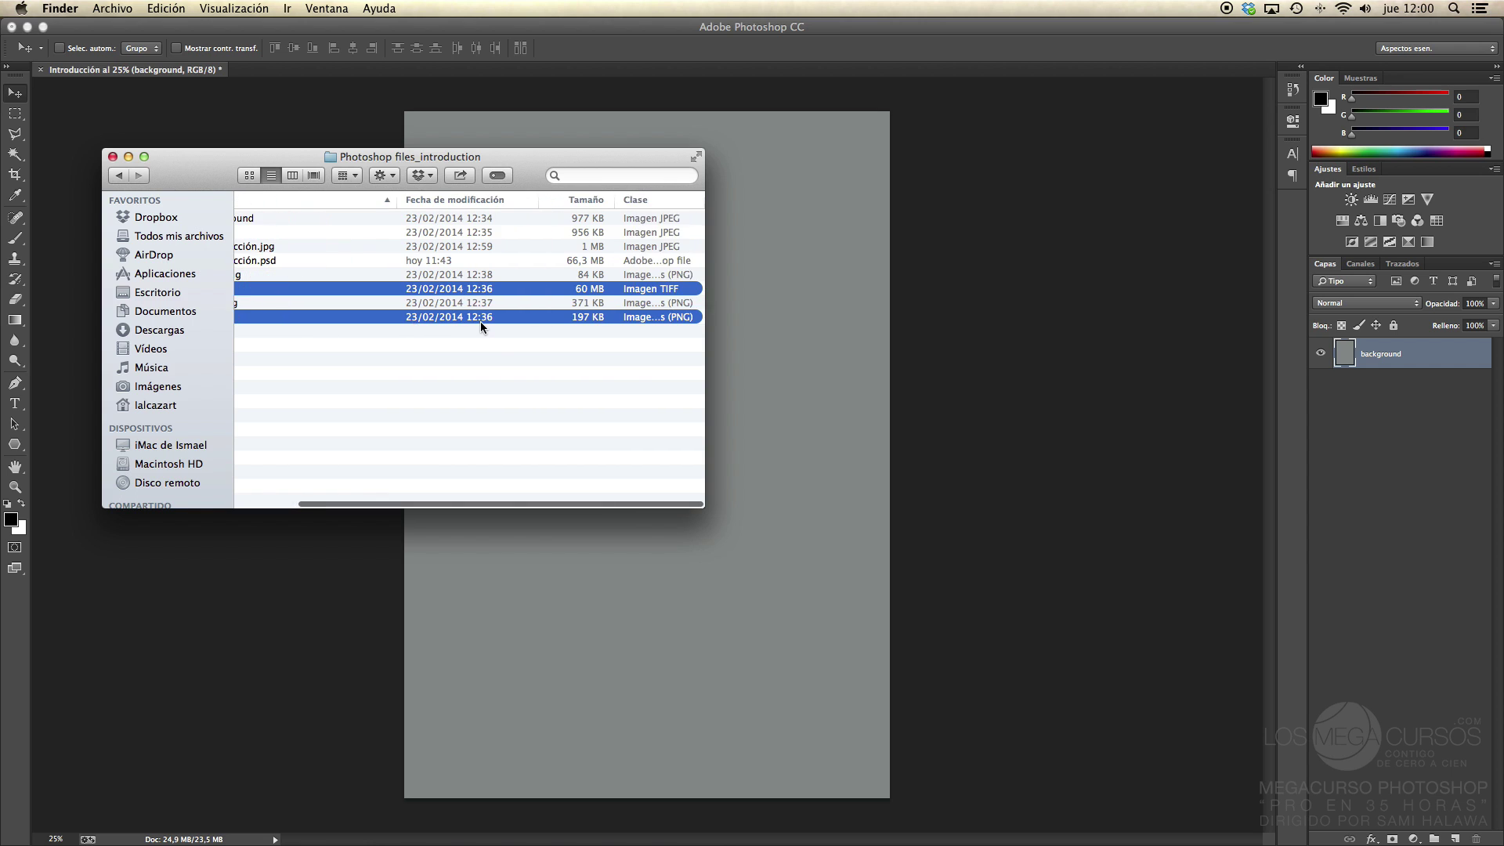
scroll(604, 340, "left", 3)
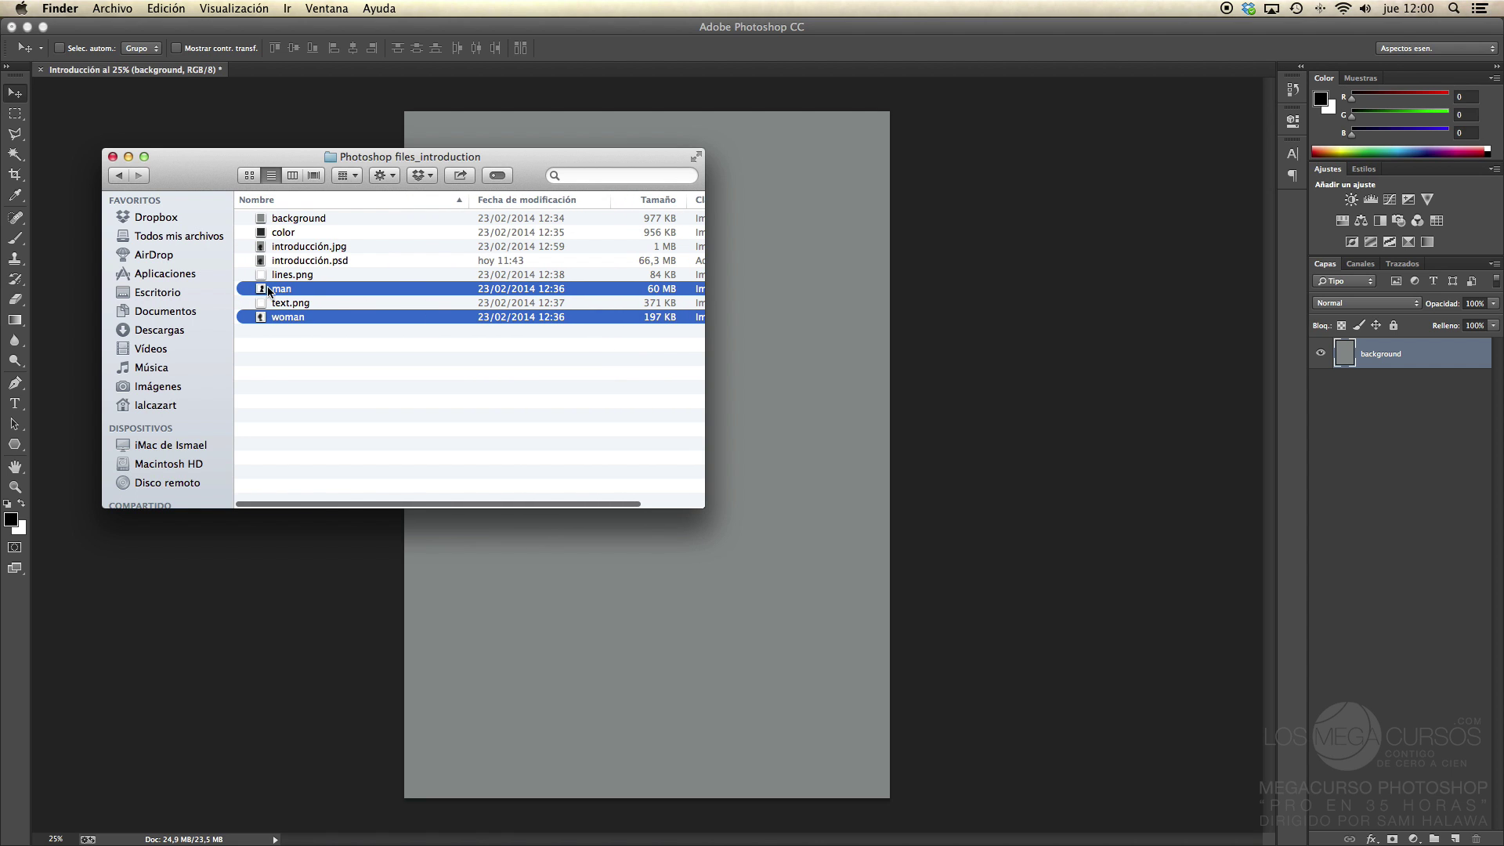
Place the man and woman images in the Introducción document, setting the man silhouette on the canvas's lower edge at X 1084 px, Y 2255.5 px
left_click_drag(260, 288, 865, 315)
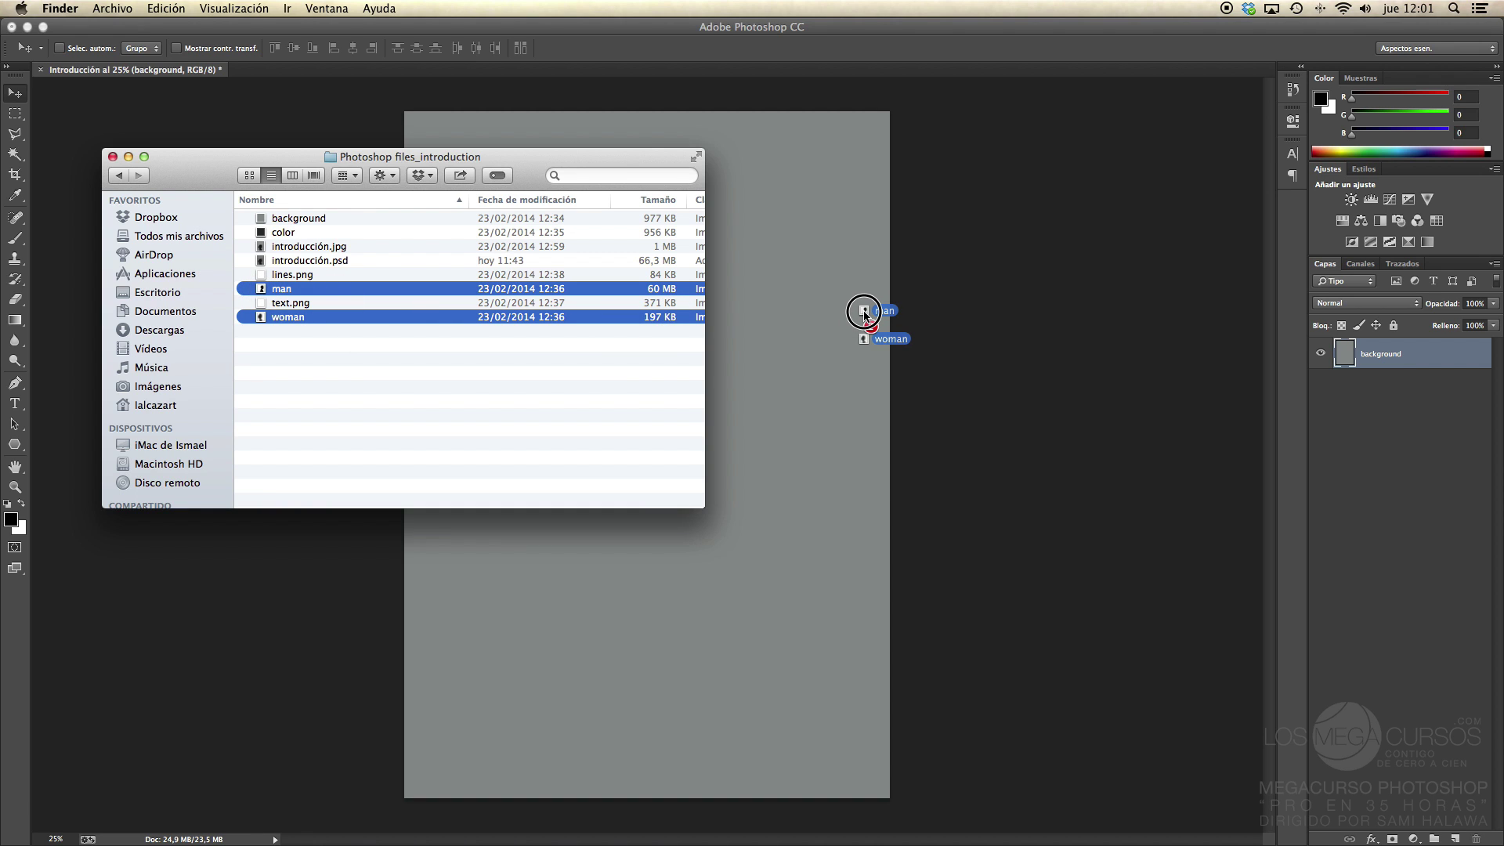
left_click_drag(865, 315, 863, 310)
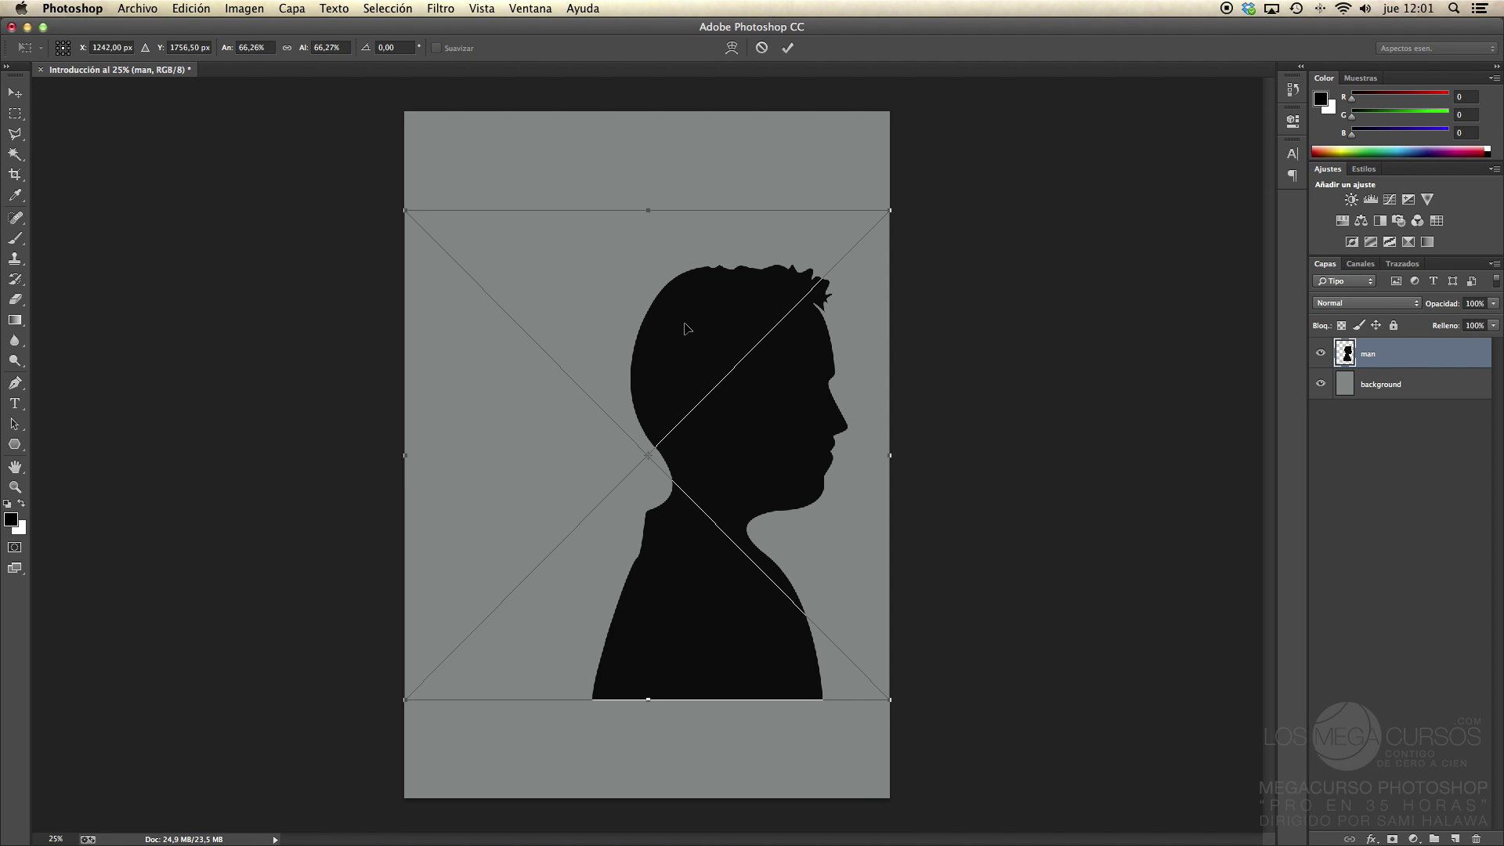
left_click_drag(685, 341, 647, 440)
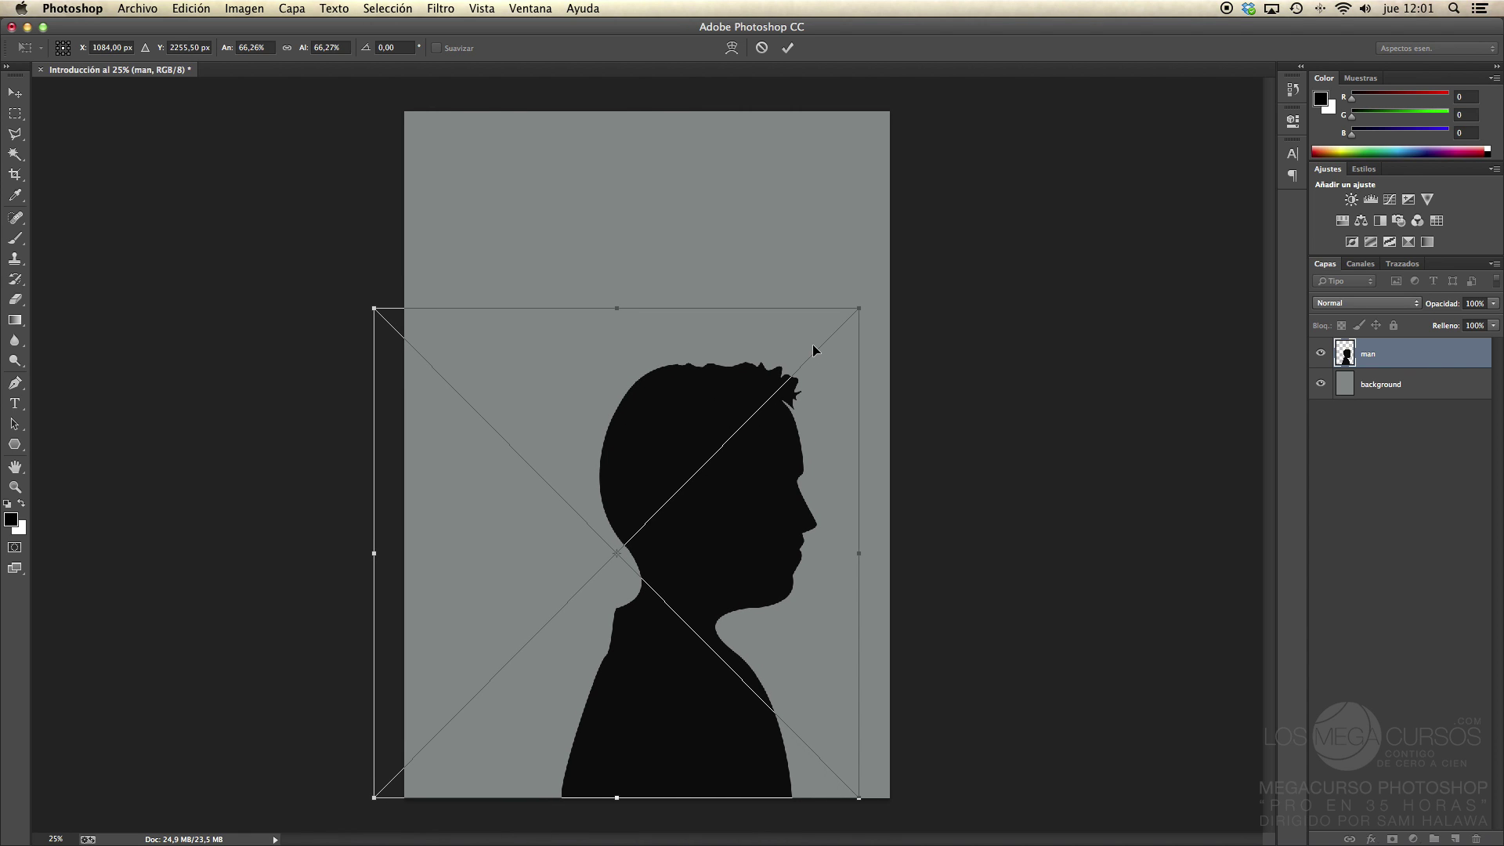
key("Return")
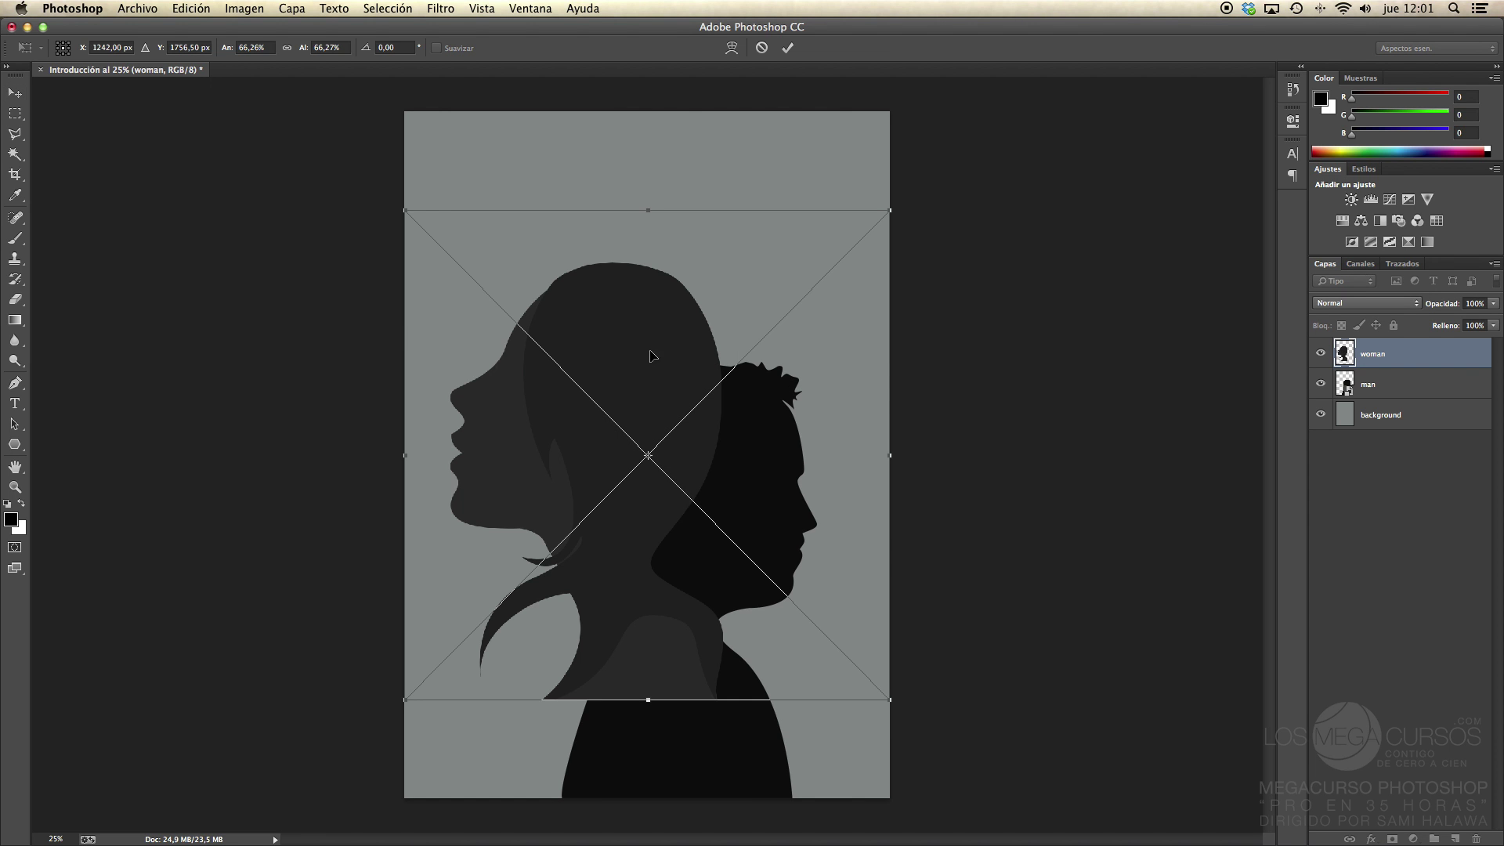
Position the woman silhouette on the canvas's lower edge at X 1204 px, Y 2255.5 px and commit its placement
left_click_drag(614, 336, 607, 443)
left_click_drag(606, 443, 604, 443)
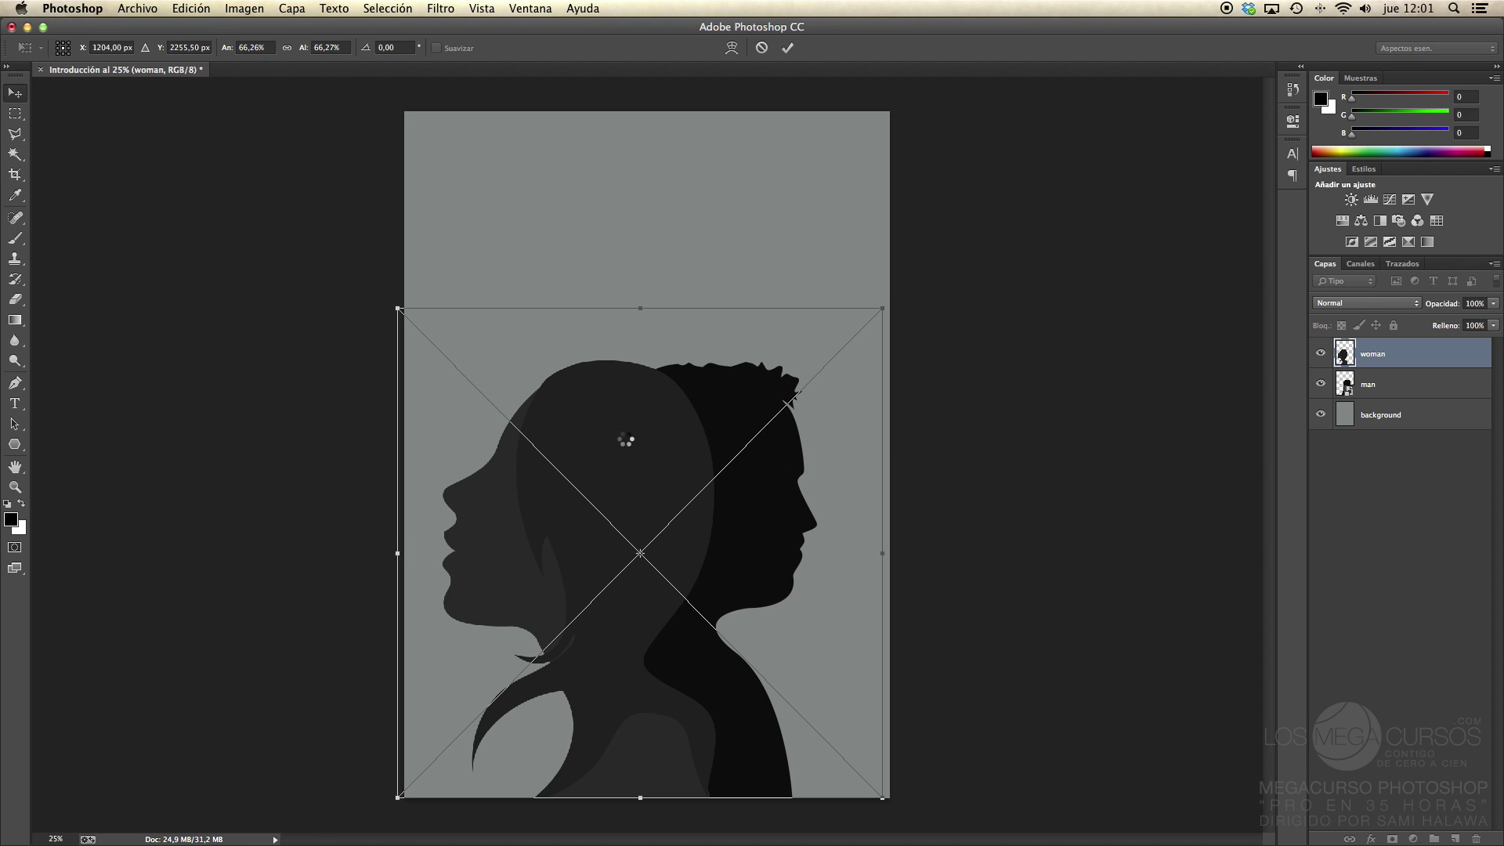
key("Return")
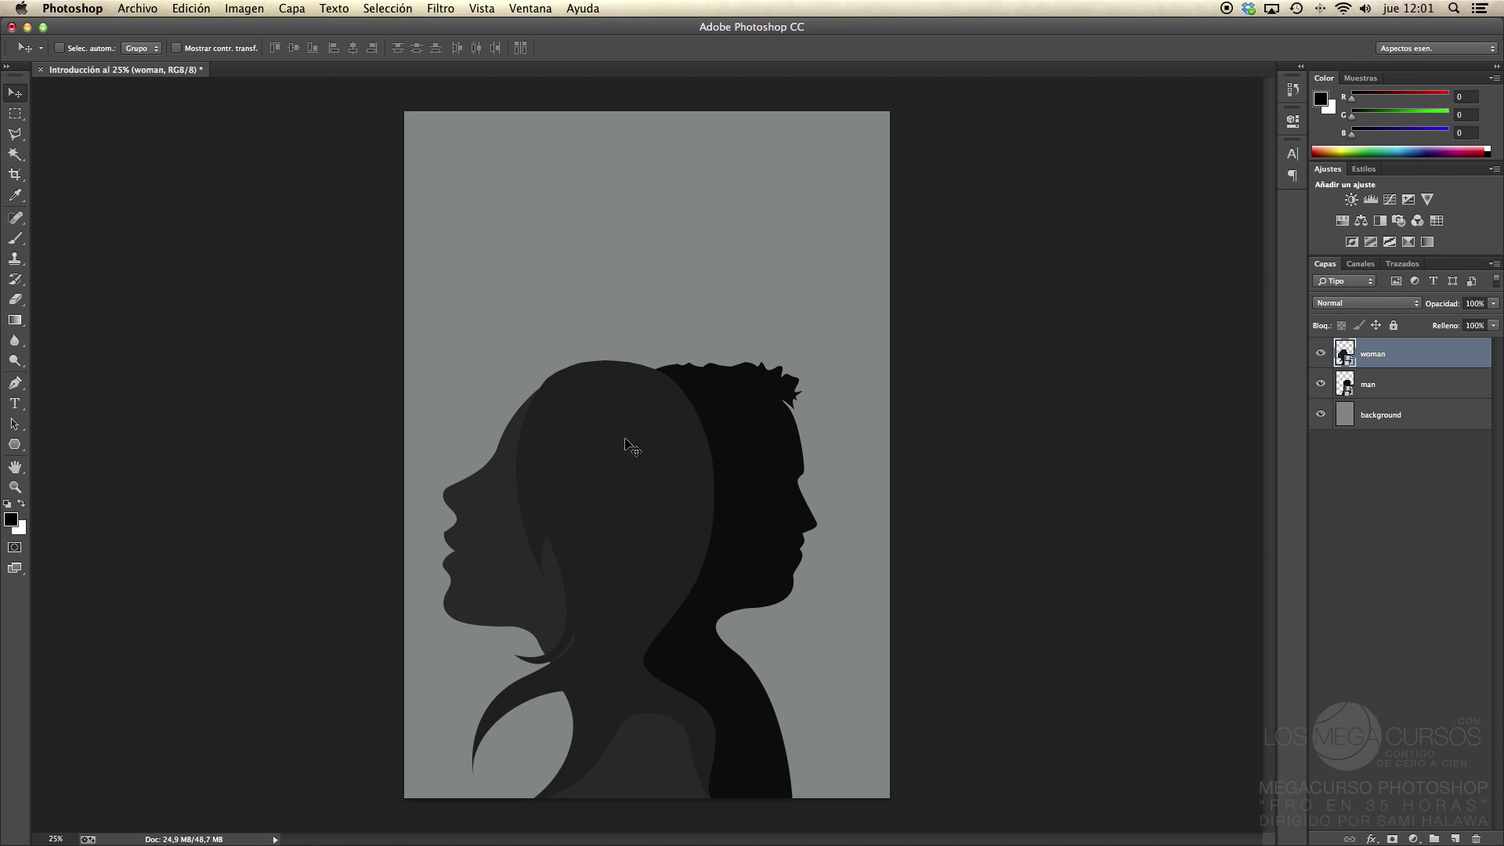
Try selecting the woman and man layers together, all three layers as a range, and single layers
left_click(1382, 384)
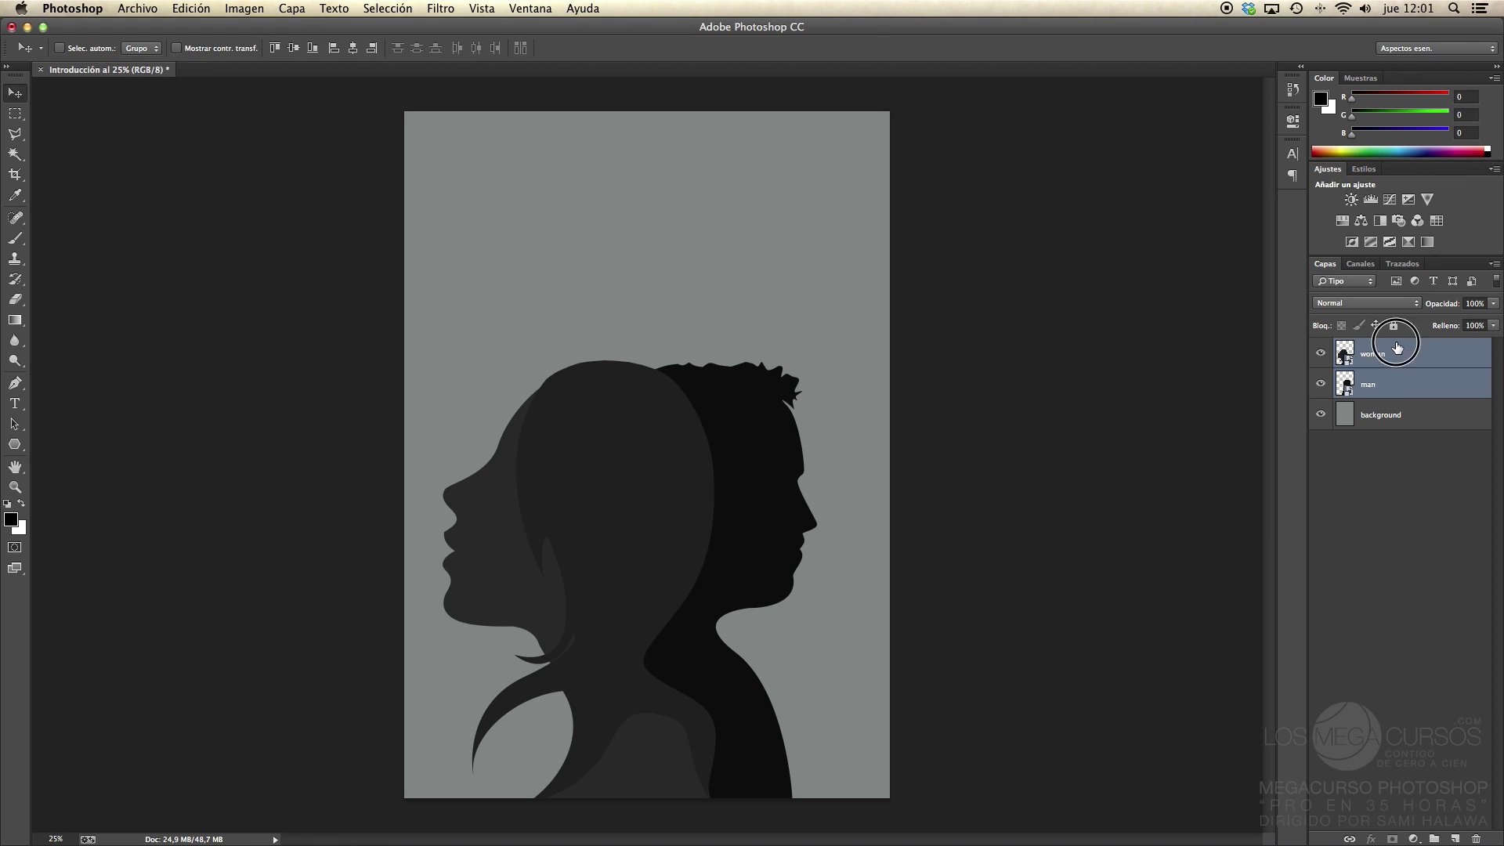
left_click(1399, 348)
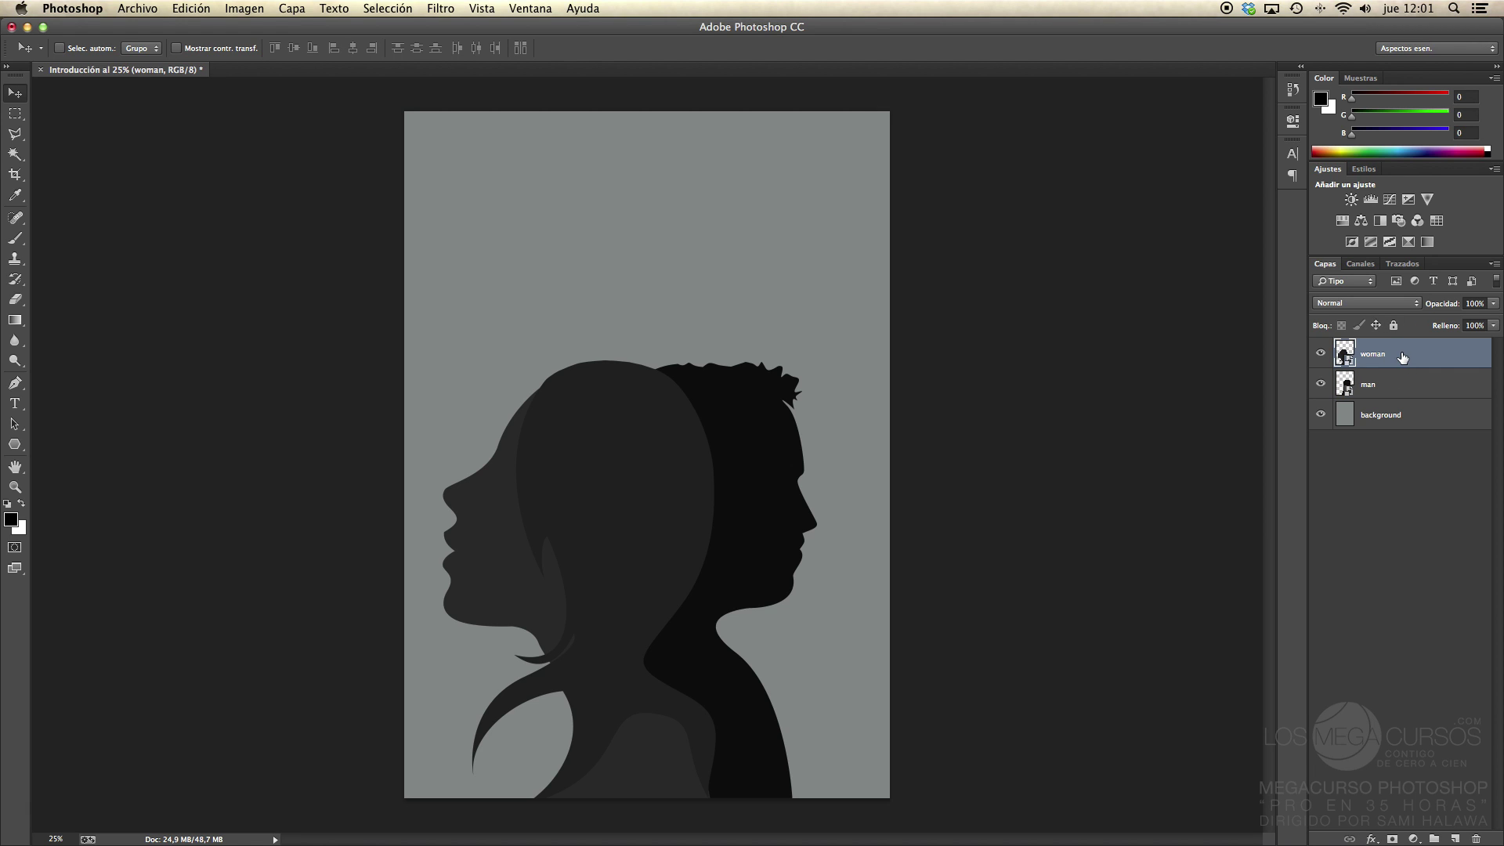
left_click(1403, 394, "shift")
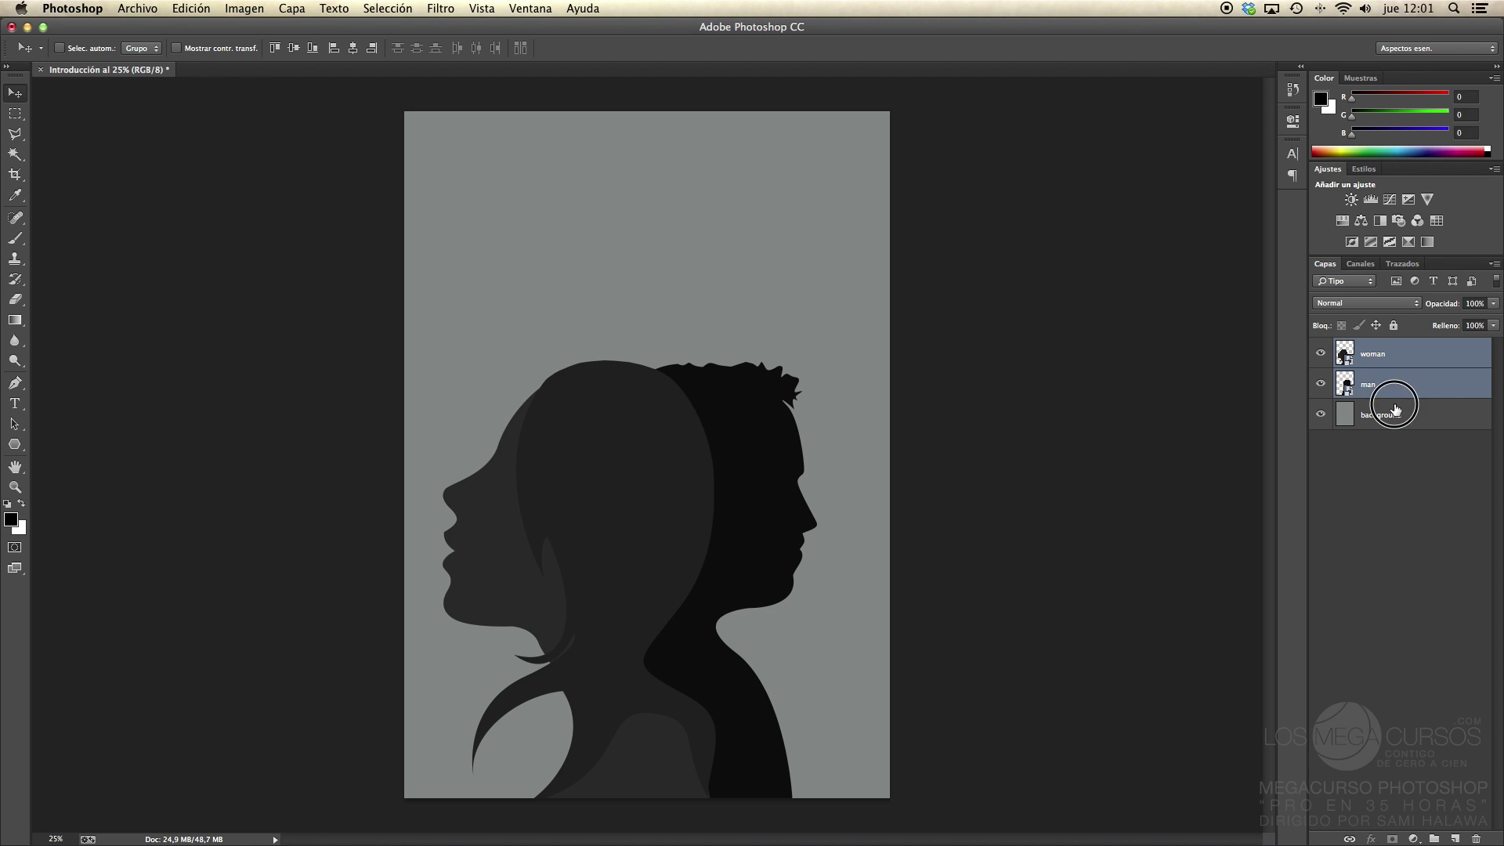
left_click(1395, 408)
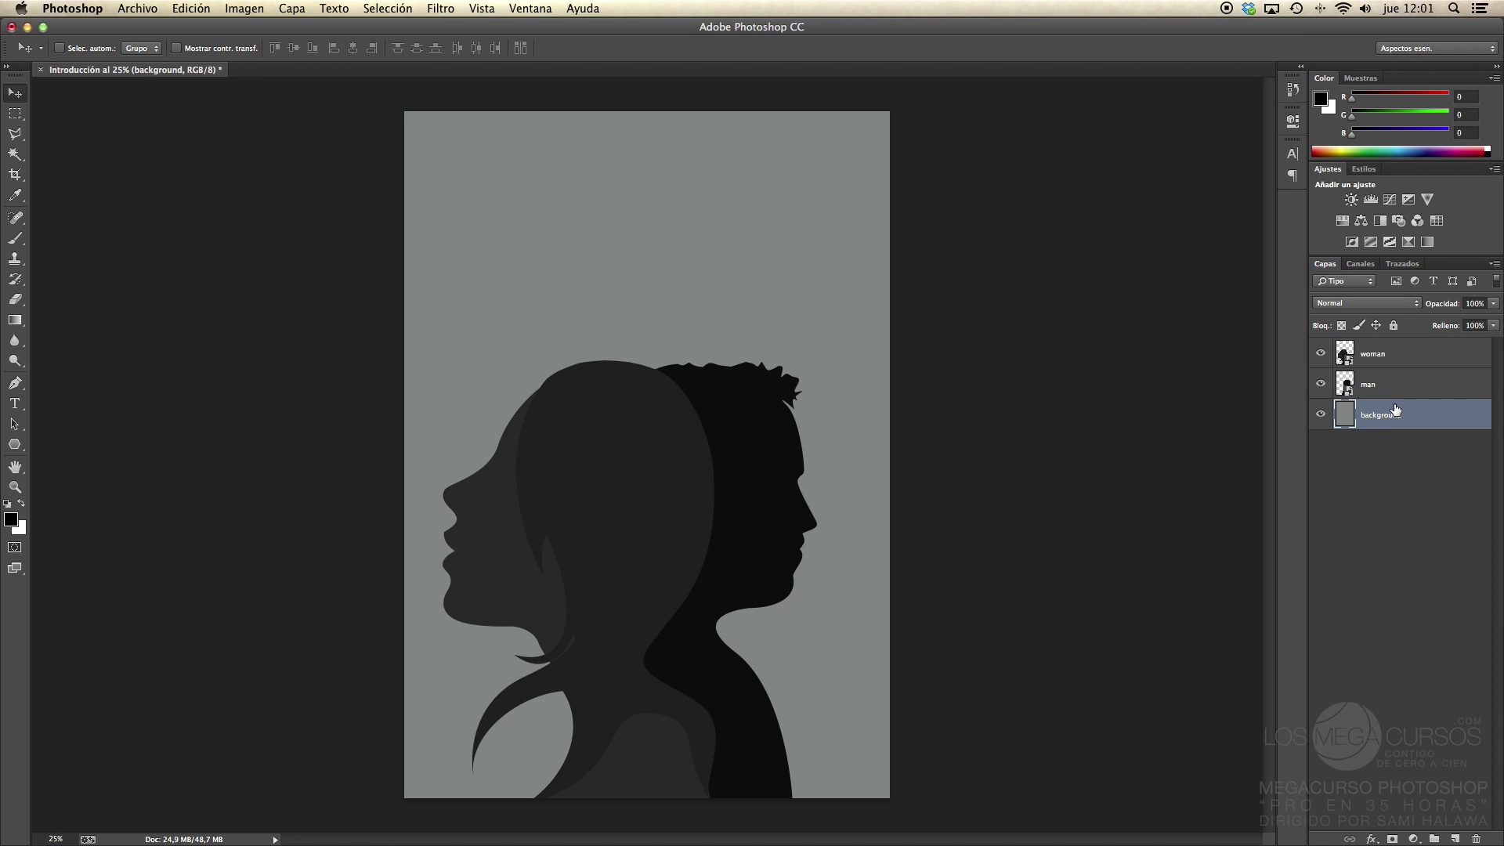
left_click(1399, 357, "shift")
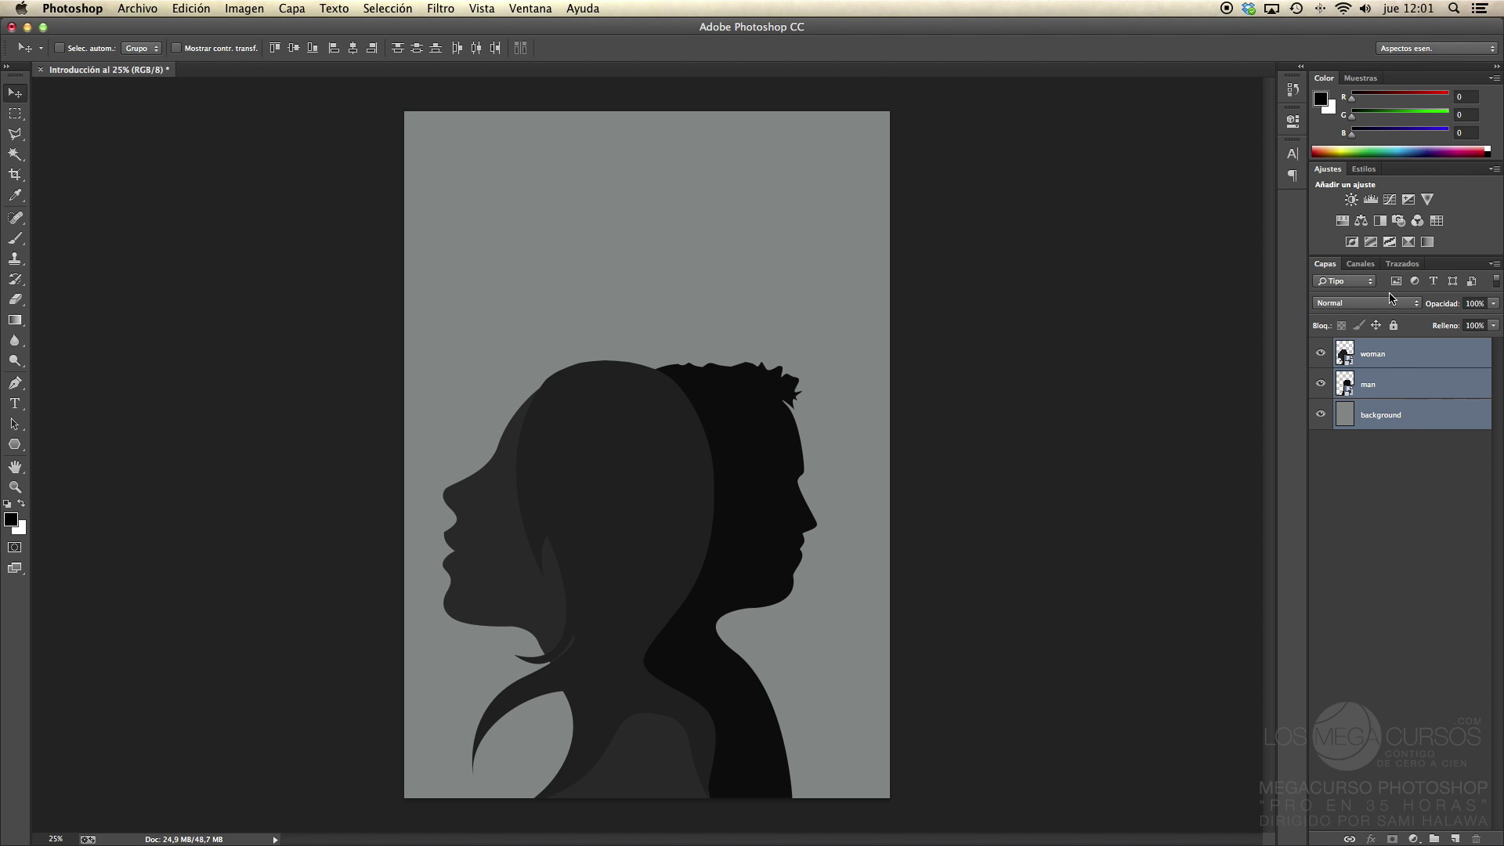
left_click(1391, 387)
left_click(1390, 421)
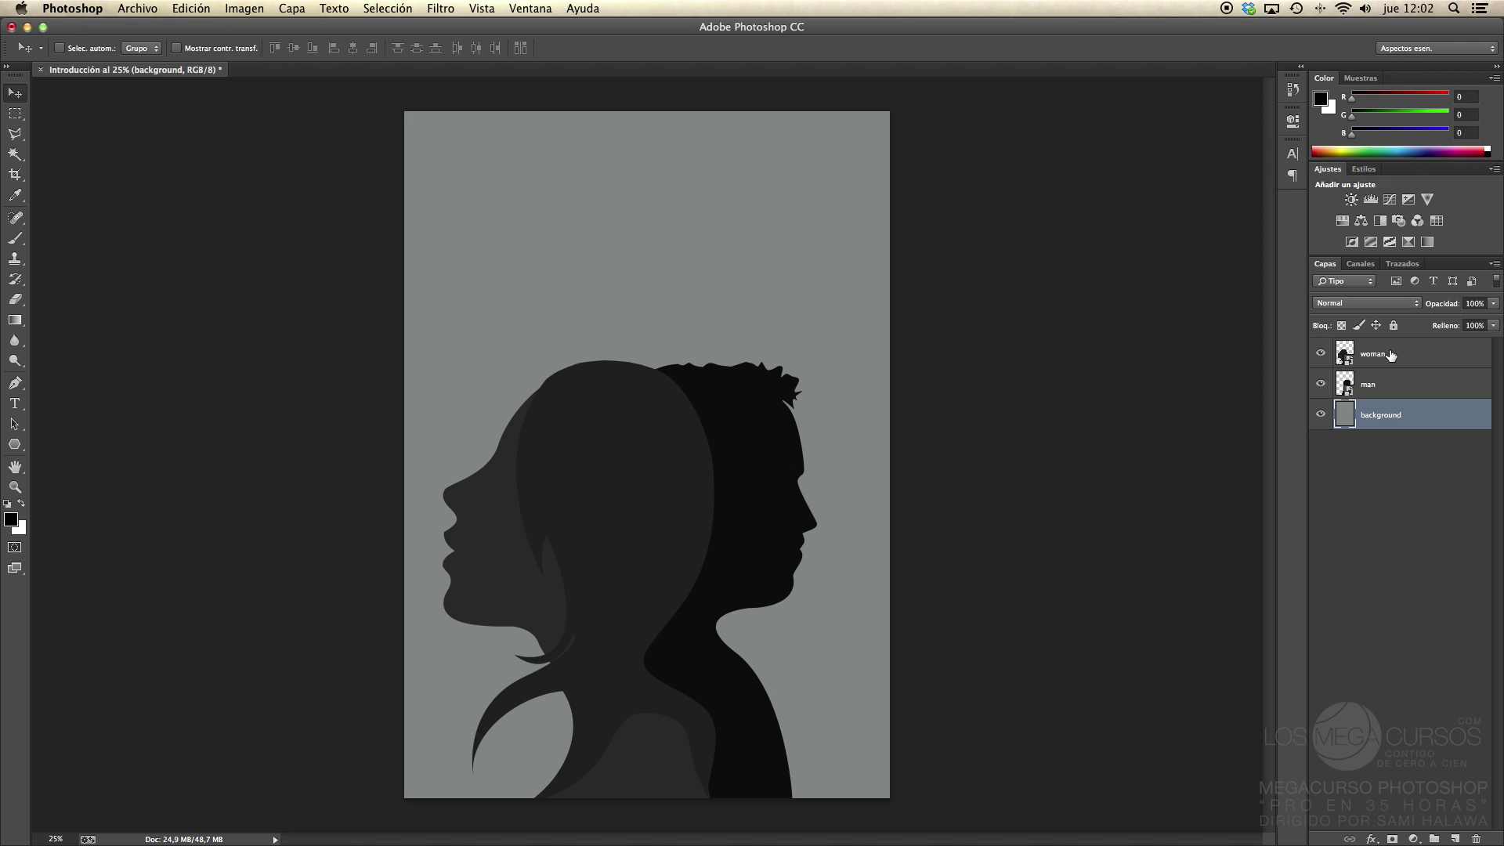
Select the woman and man layers together without the background and shift both silhouettes slightly to the right on the canvas
left_click(1390, 355, "super")
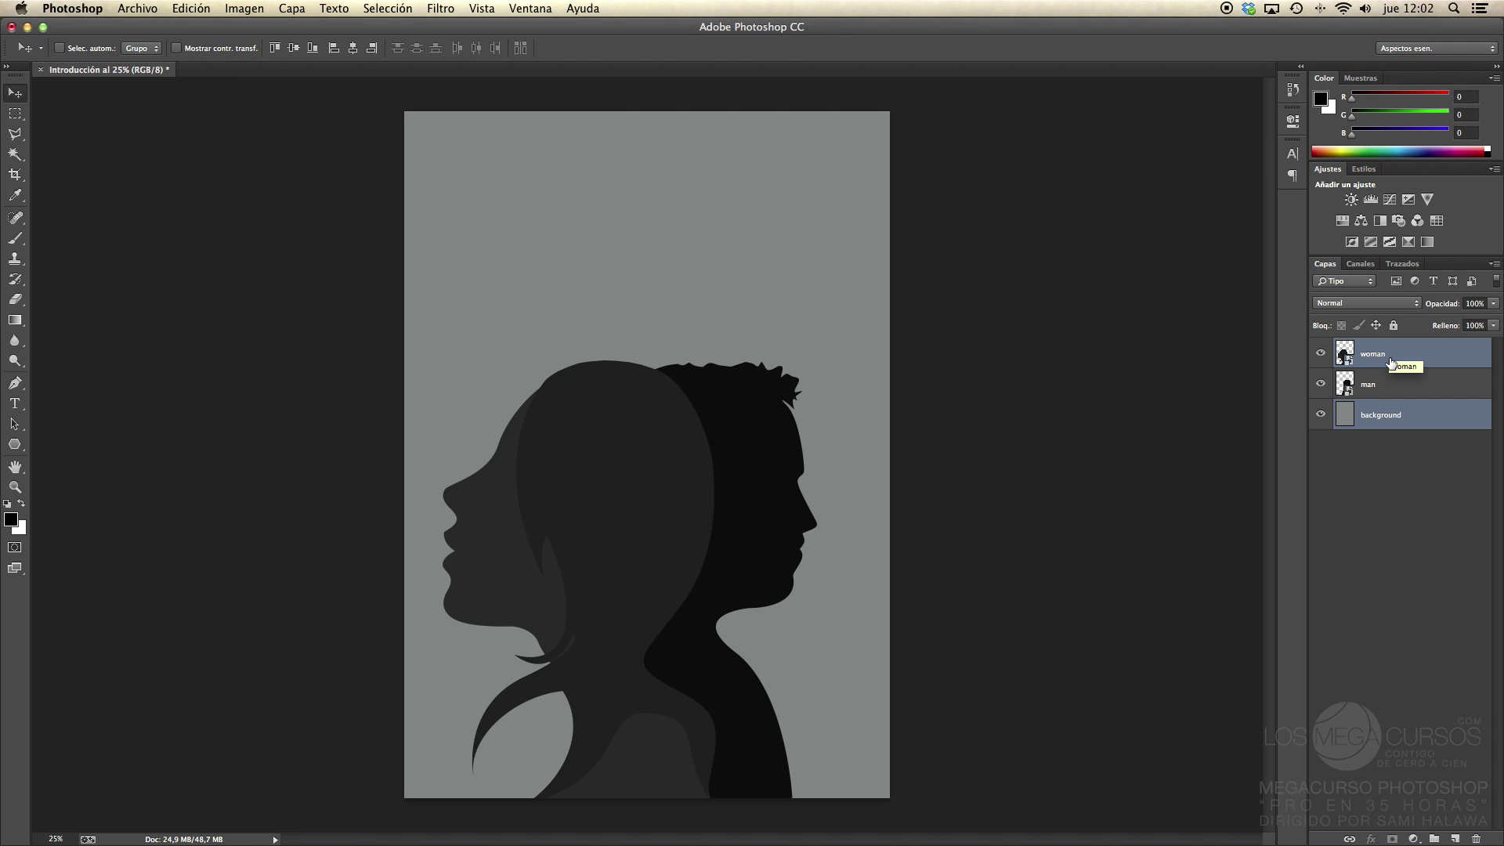
left_click(1392, 388, "super")
left_click(1388, 417, "super")
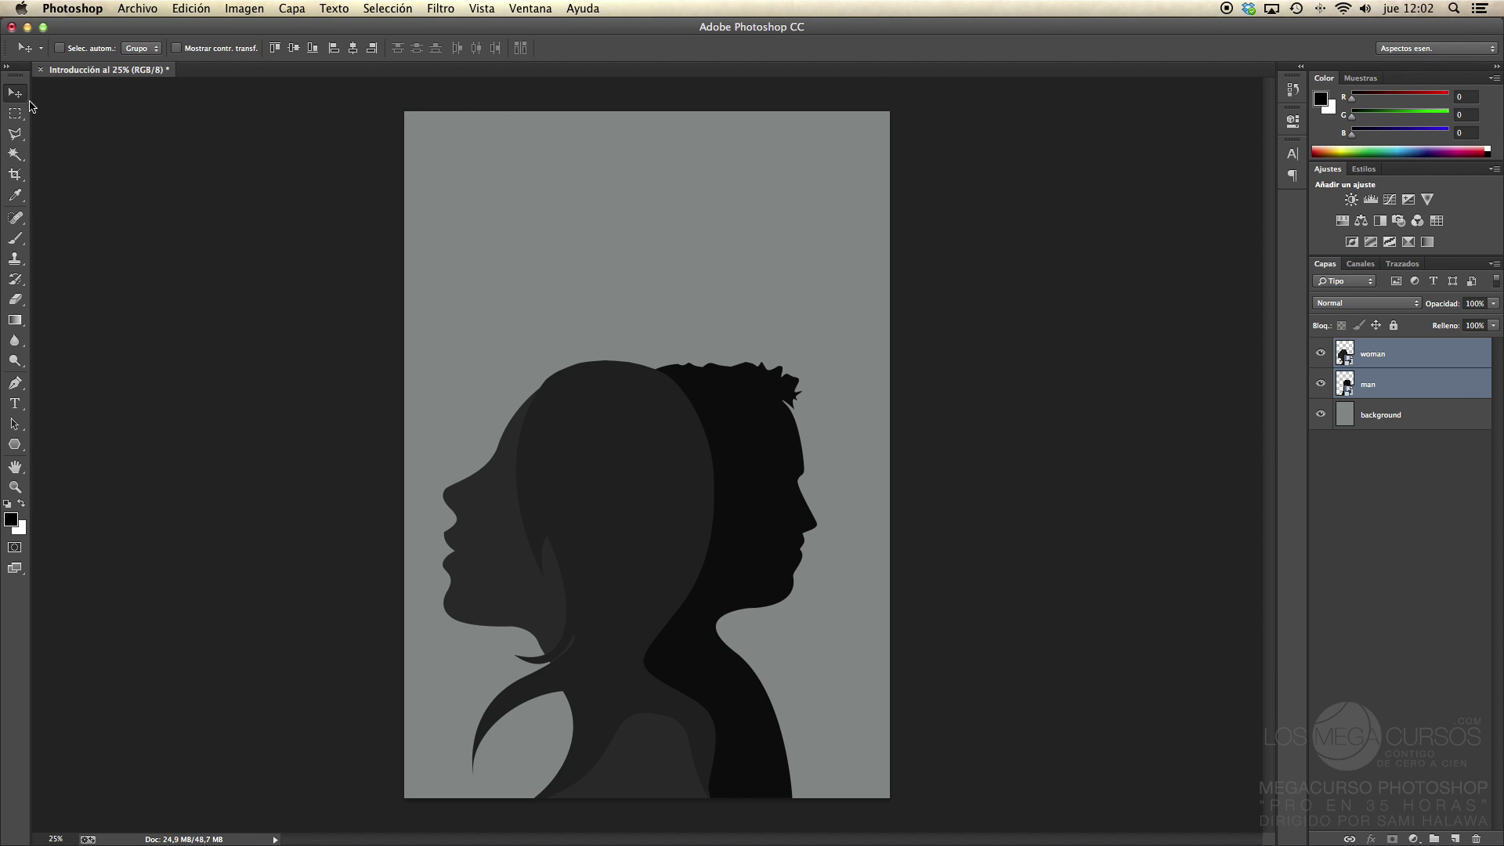
left_click_drag(633, 462, 644, 464)
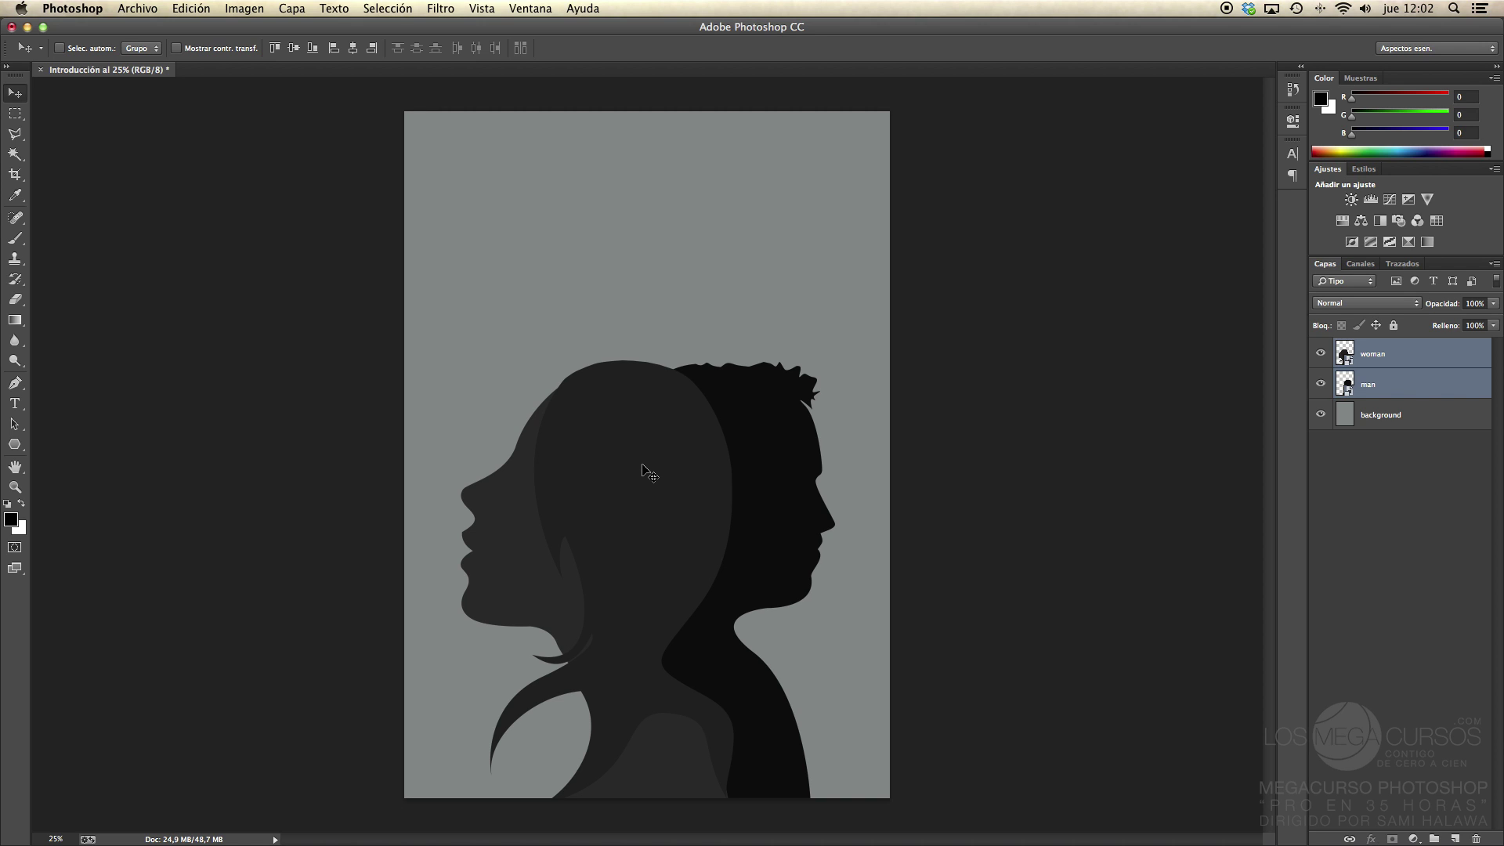
Reorder the layers so the man layer sits above the woman layer
left_click(1402, 390)
left_click(1406, 356)
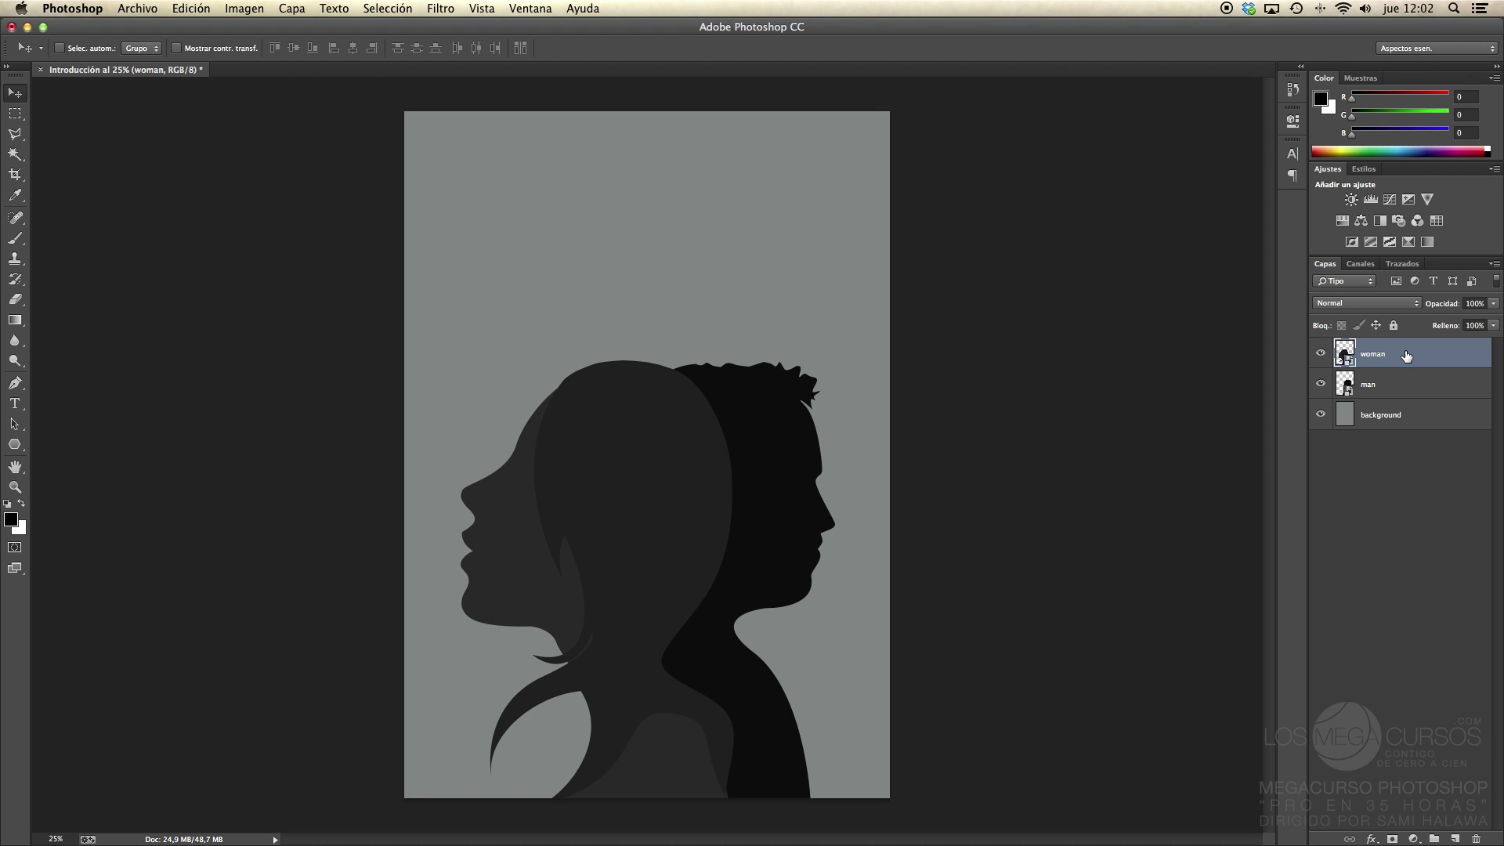
left_click(1396, 385)
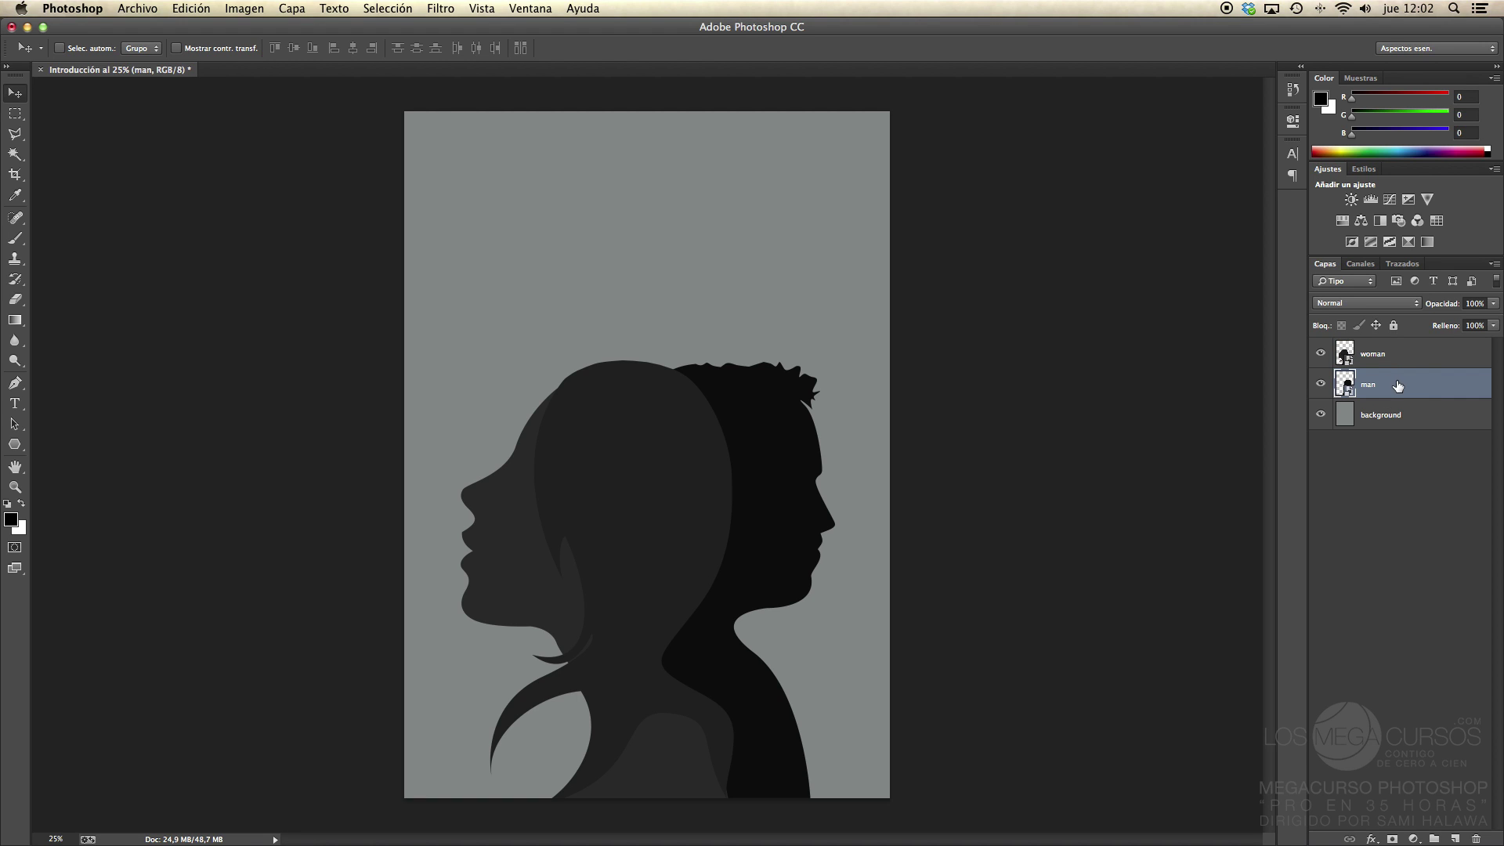
left_click(1395, 353, "shift")
left_click_drag(1395, 350, 1395, 351)
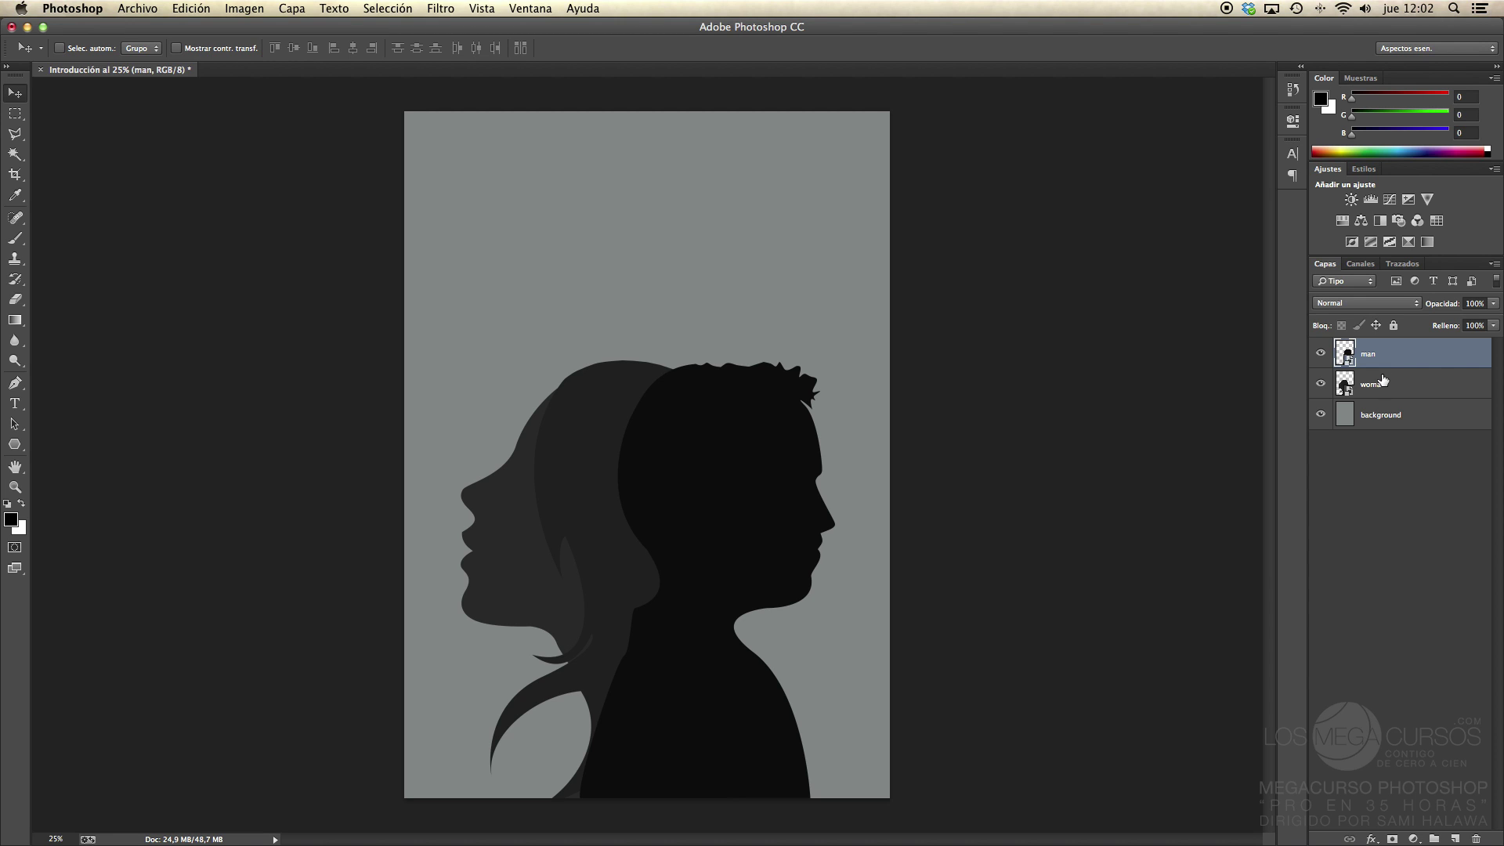
Lower the man layer's opacity to 66%
left_click(1448, 307)
left_click_drag(1446, 308, 1470, 326)
left_click(1493, 303)
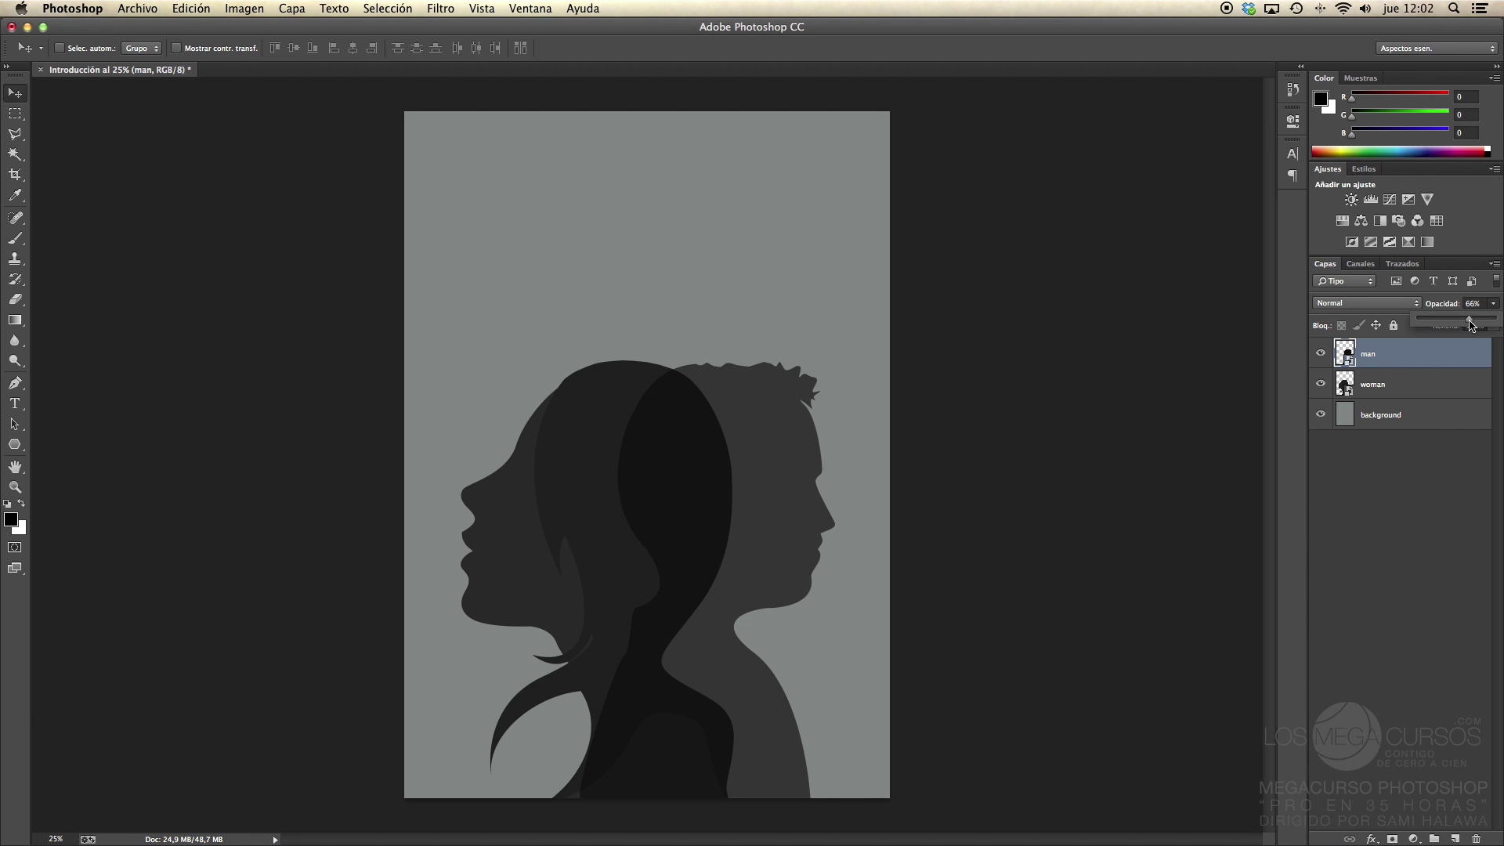
left_click(1425, 362)
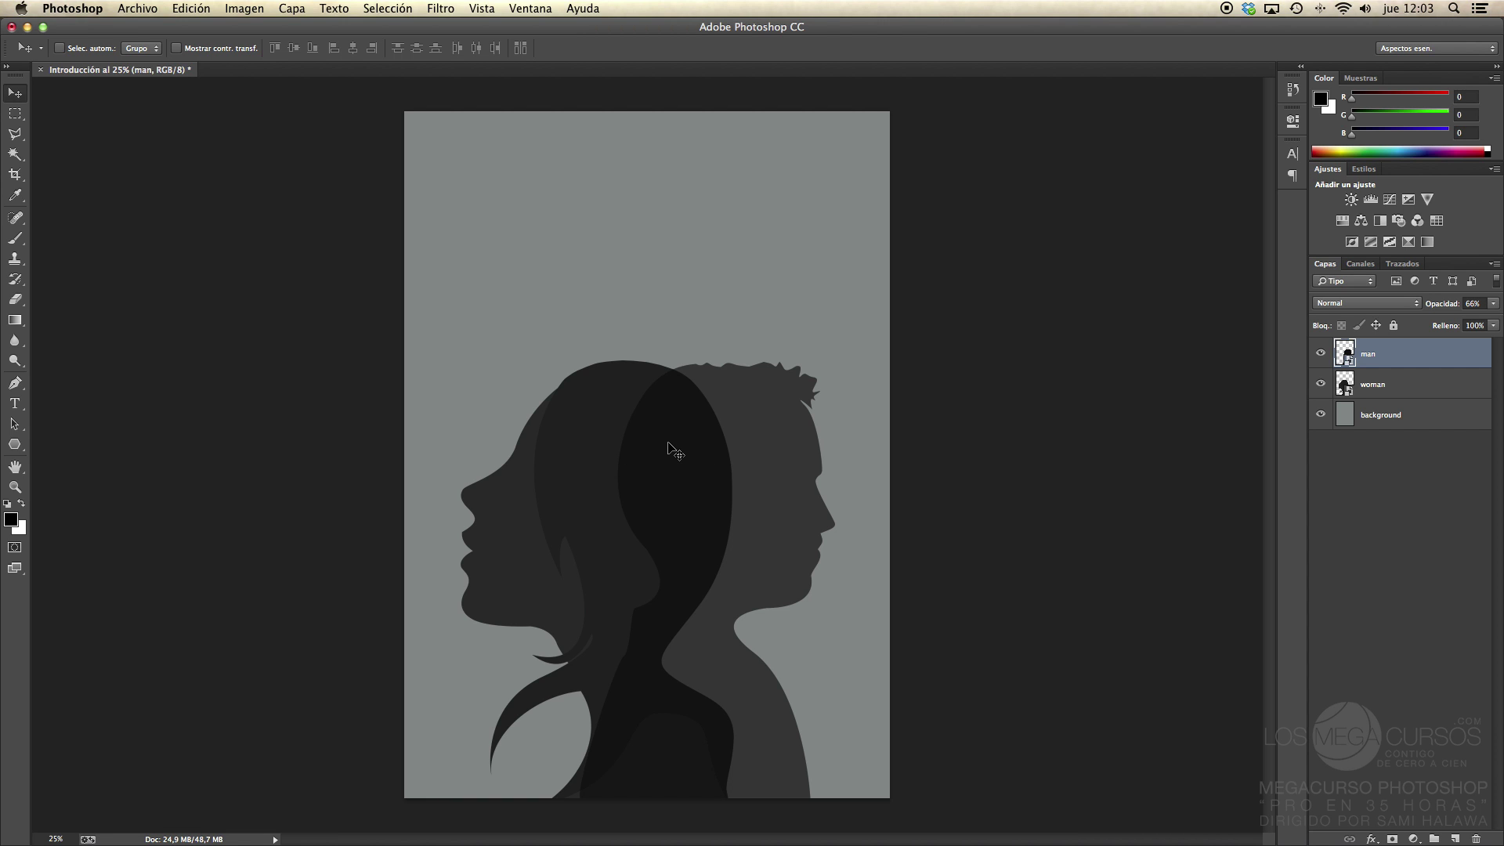
Place text.png from the Photoshop files_introduction folder and move the OKCIDENTO title up above the silhouettes, near the poster's upper edge
key("super+Tab")
left_click(274, 306)
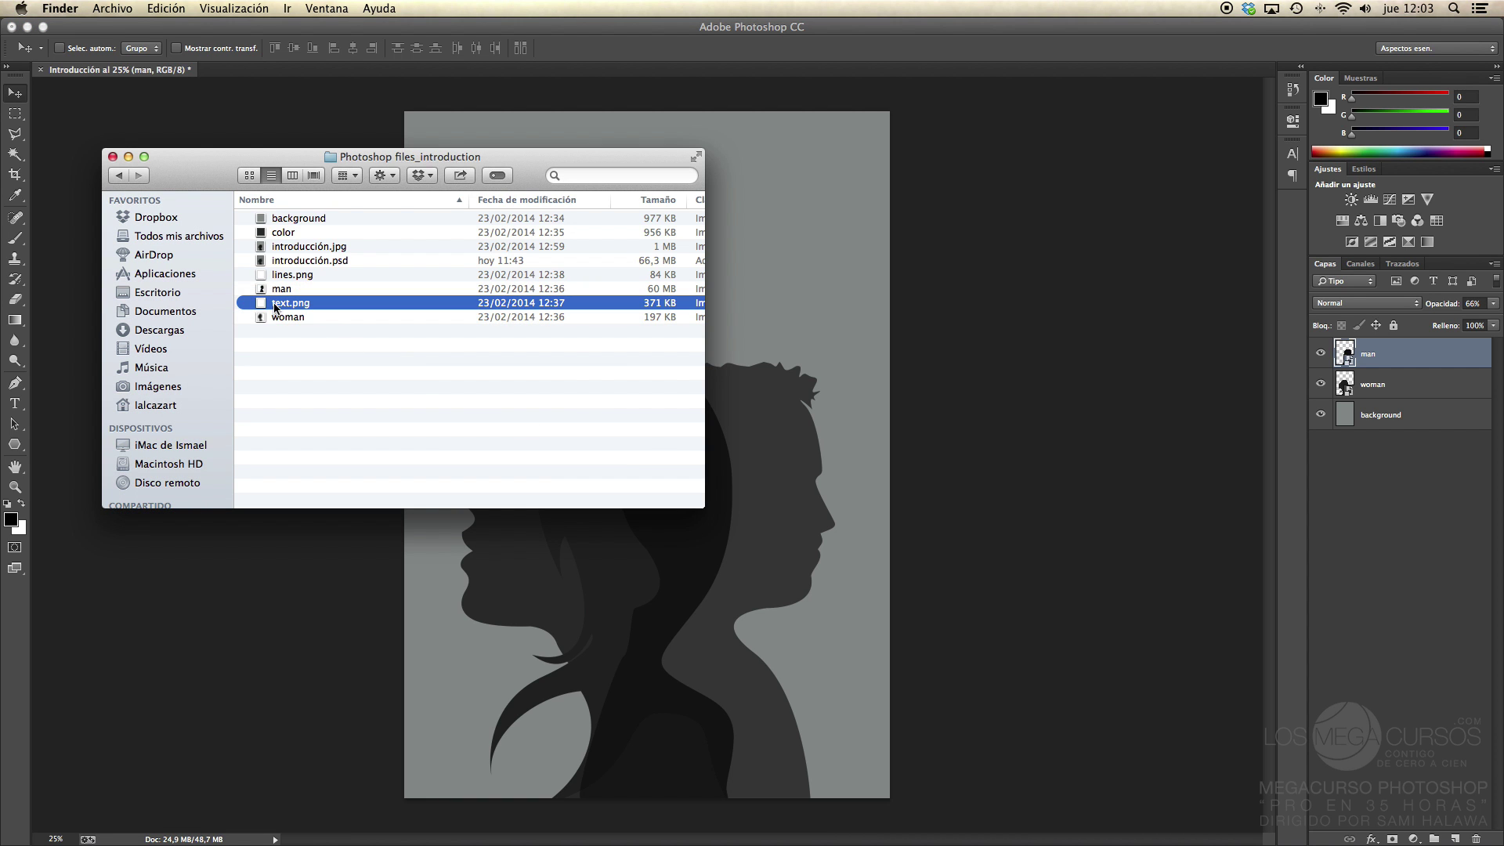
left_click_drag(264, 306, 822, 277)
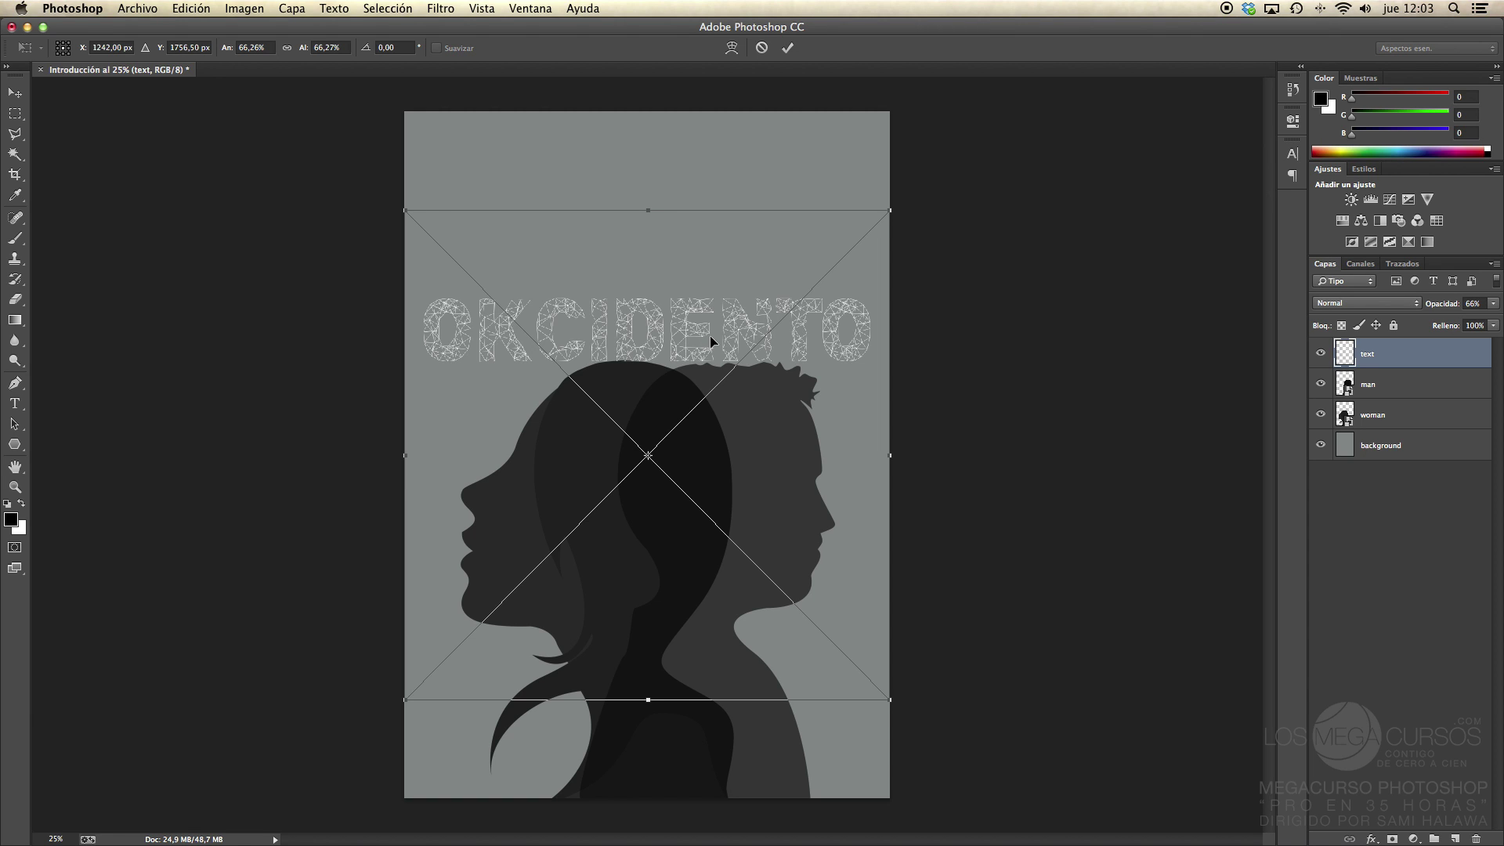
left_click_drag(697, 332, 694, 238)
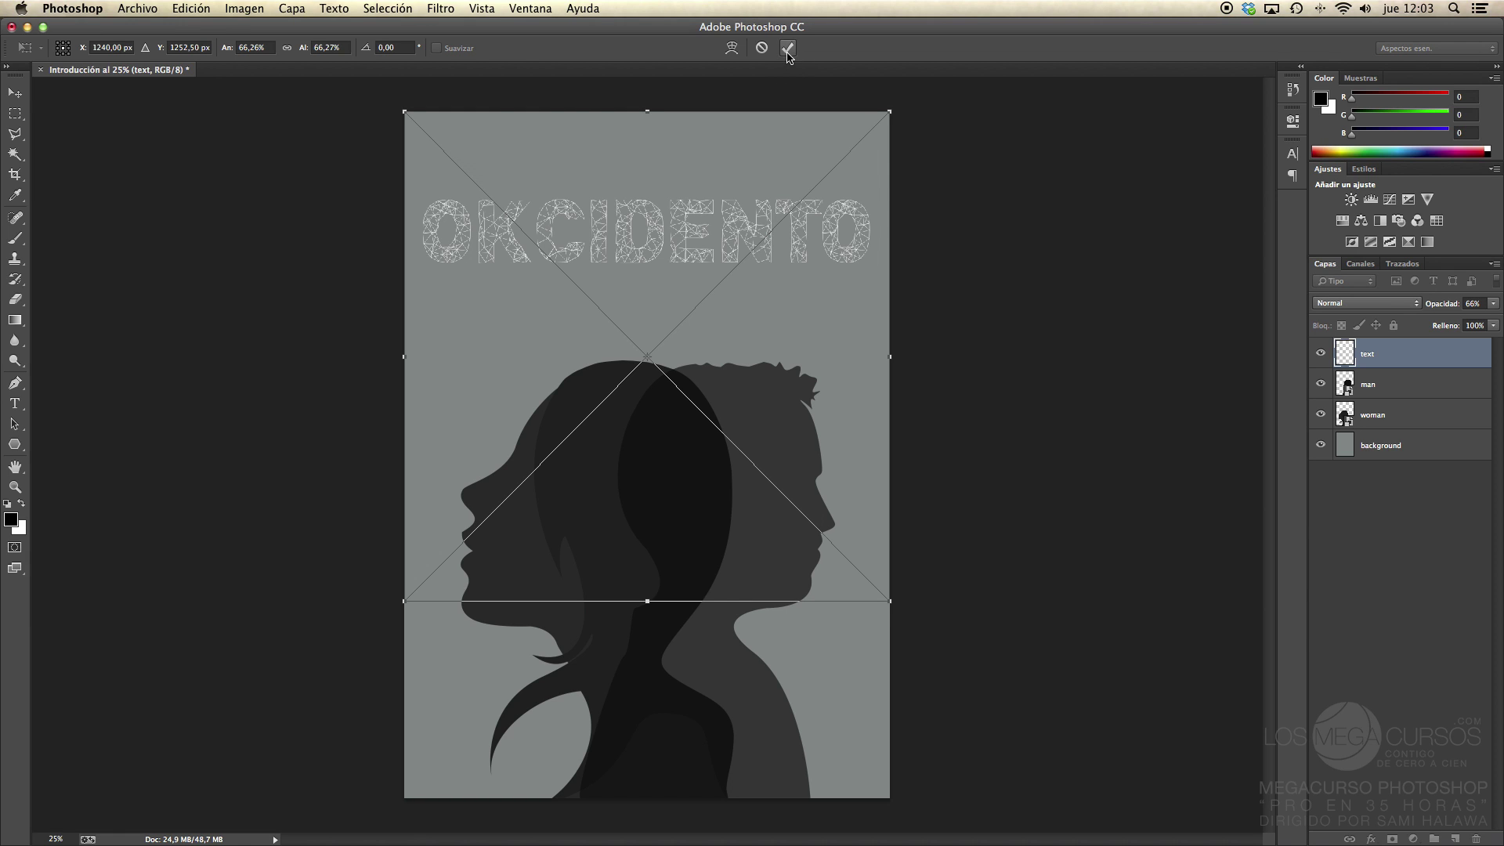
left_click(787, 50)
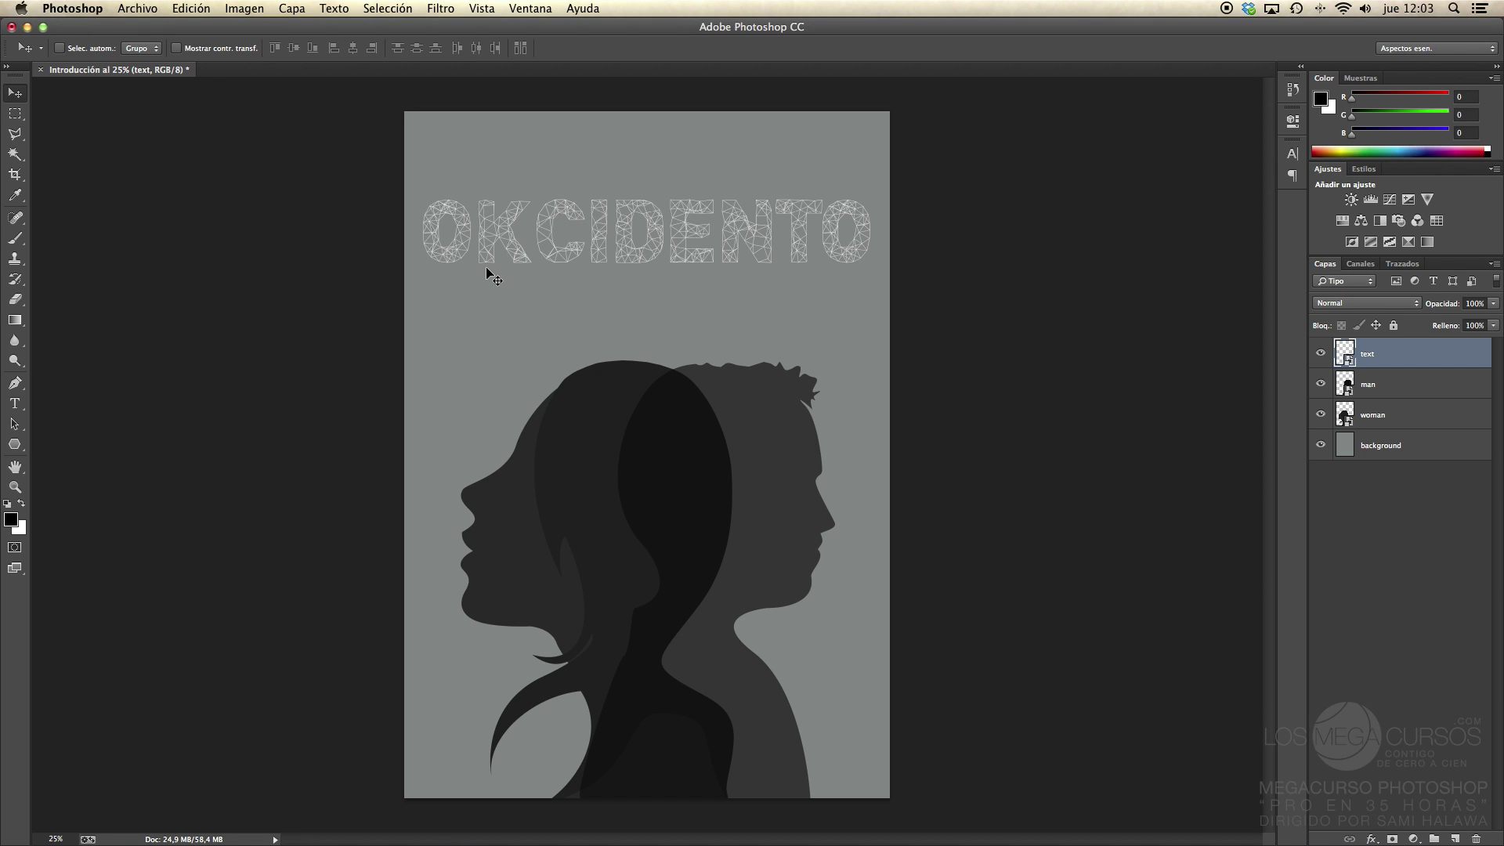
Place lines.png from the same folder and move it up so its two white lines sit above and below the title
key("super+Tab")
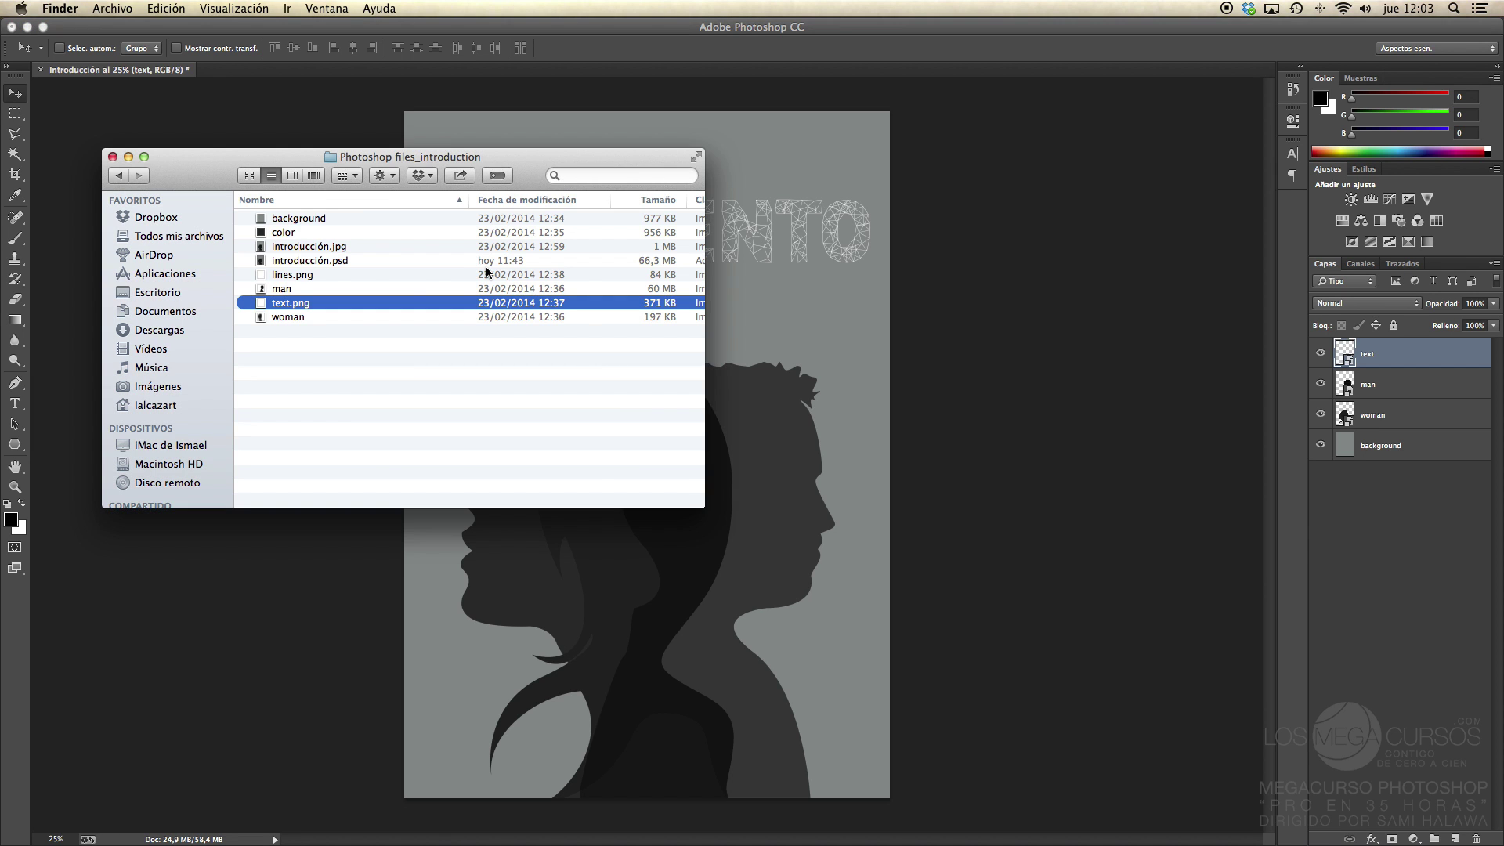
left_click(282, 278)
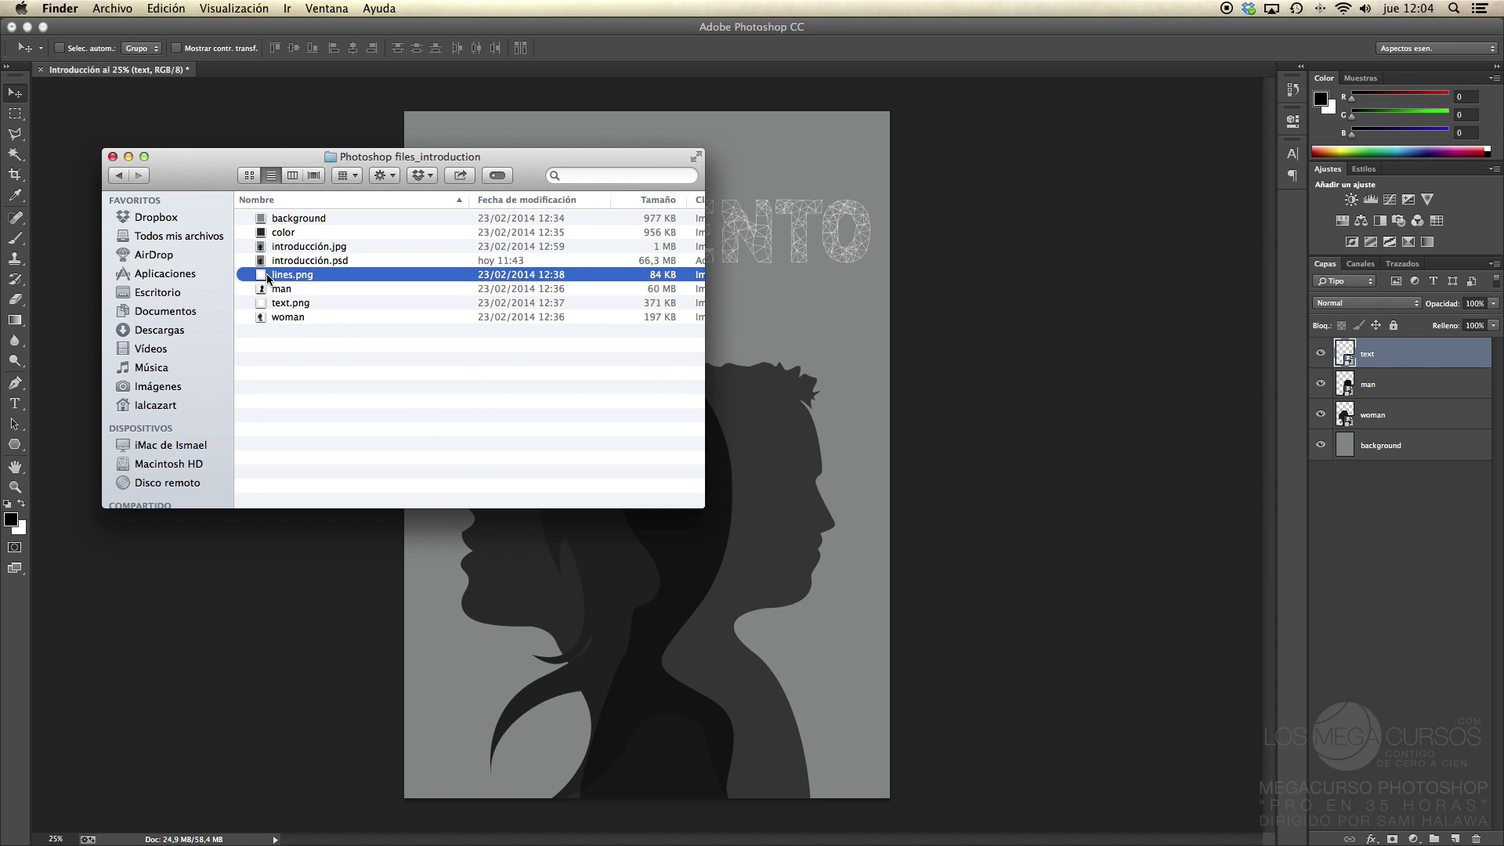
left_click_drag(263, 274, 812, 278)
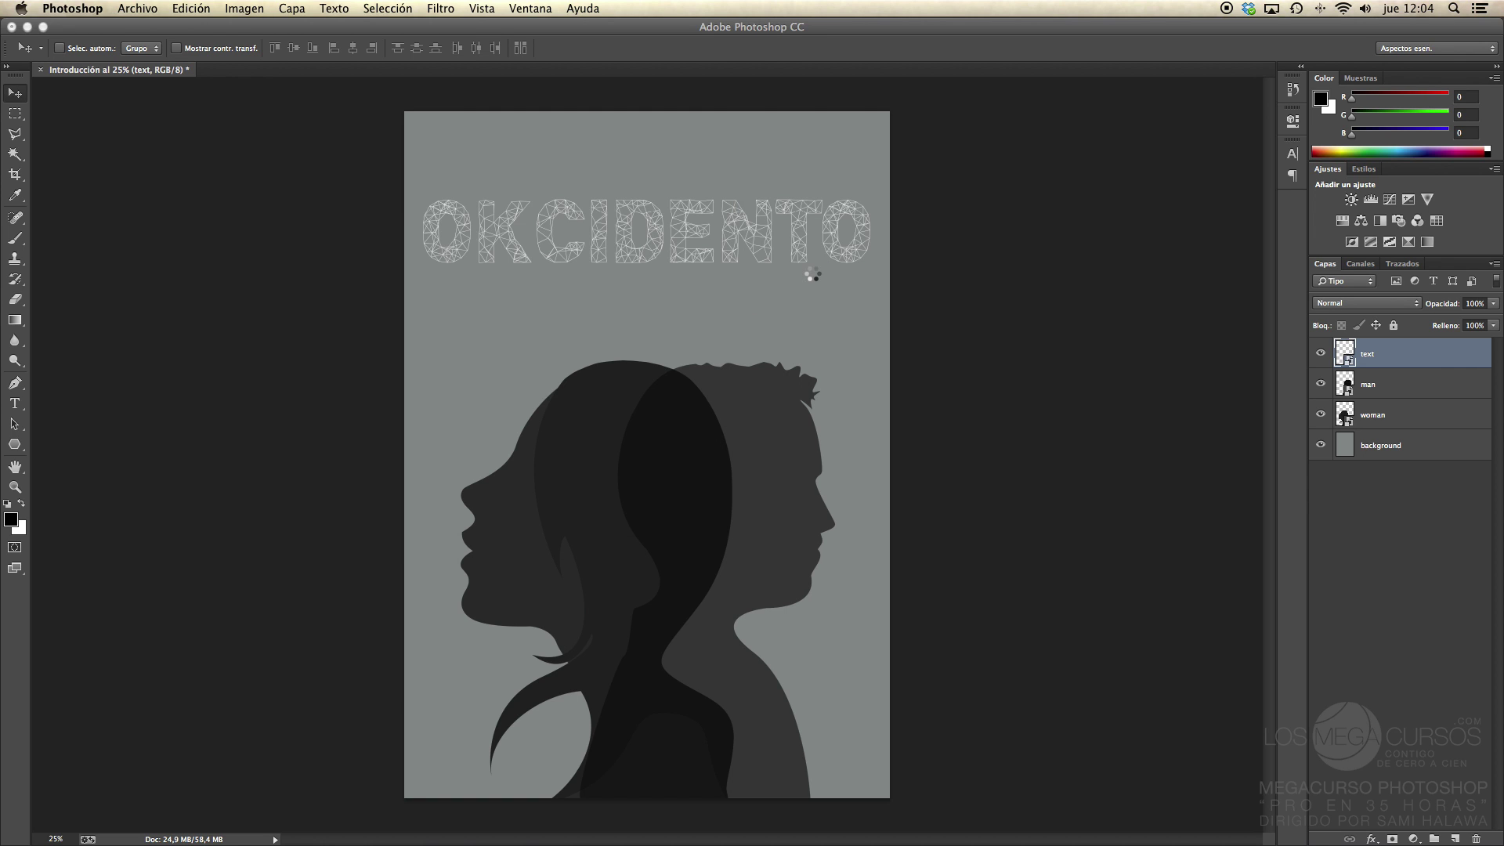
left_click_drag(616, 398, 620, 306)
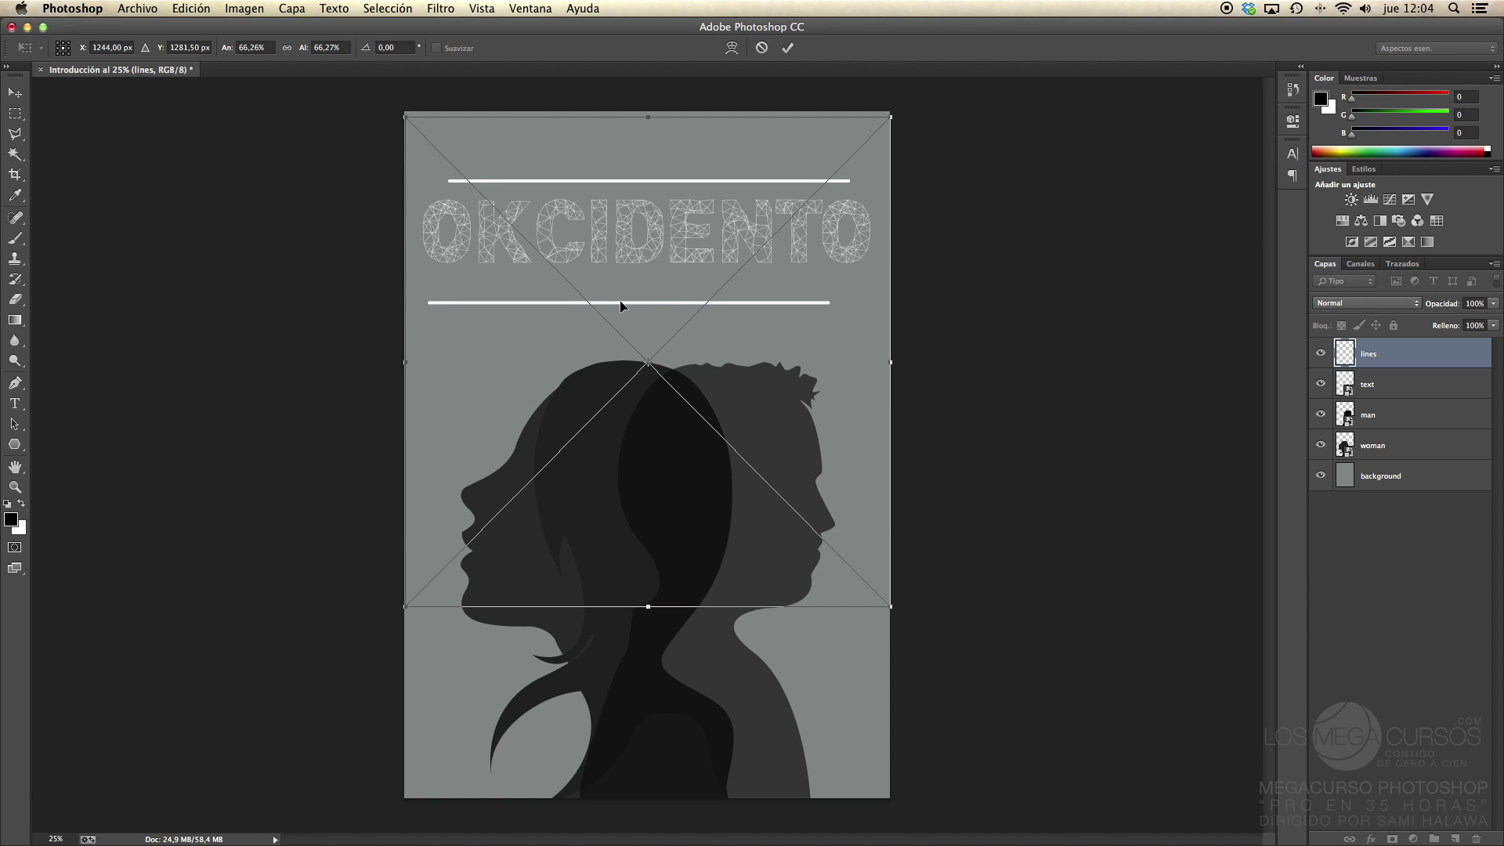
key("Return")
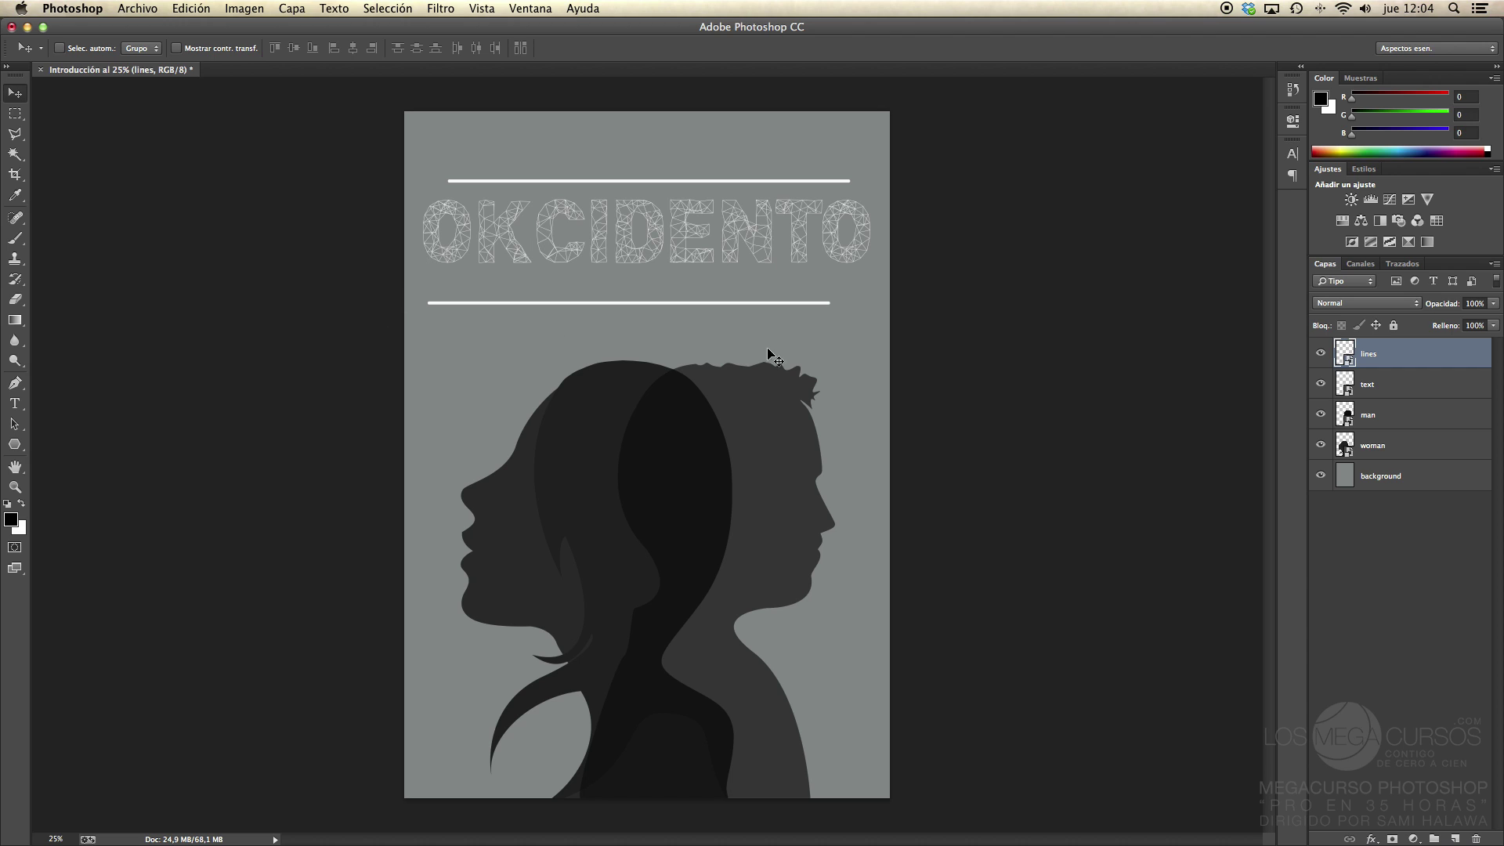
Switch to the freehand Lasso tool and rasterize the lines layer
key("l")
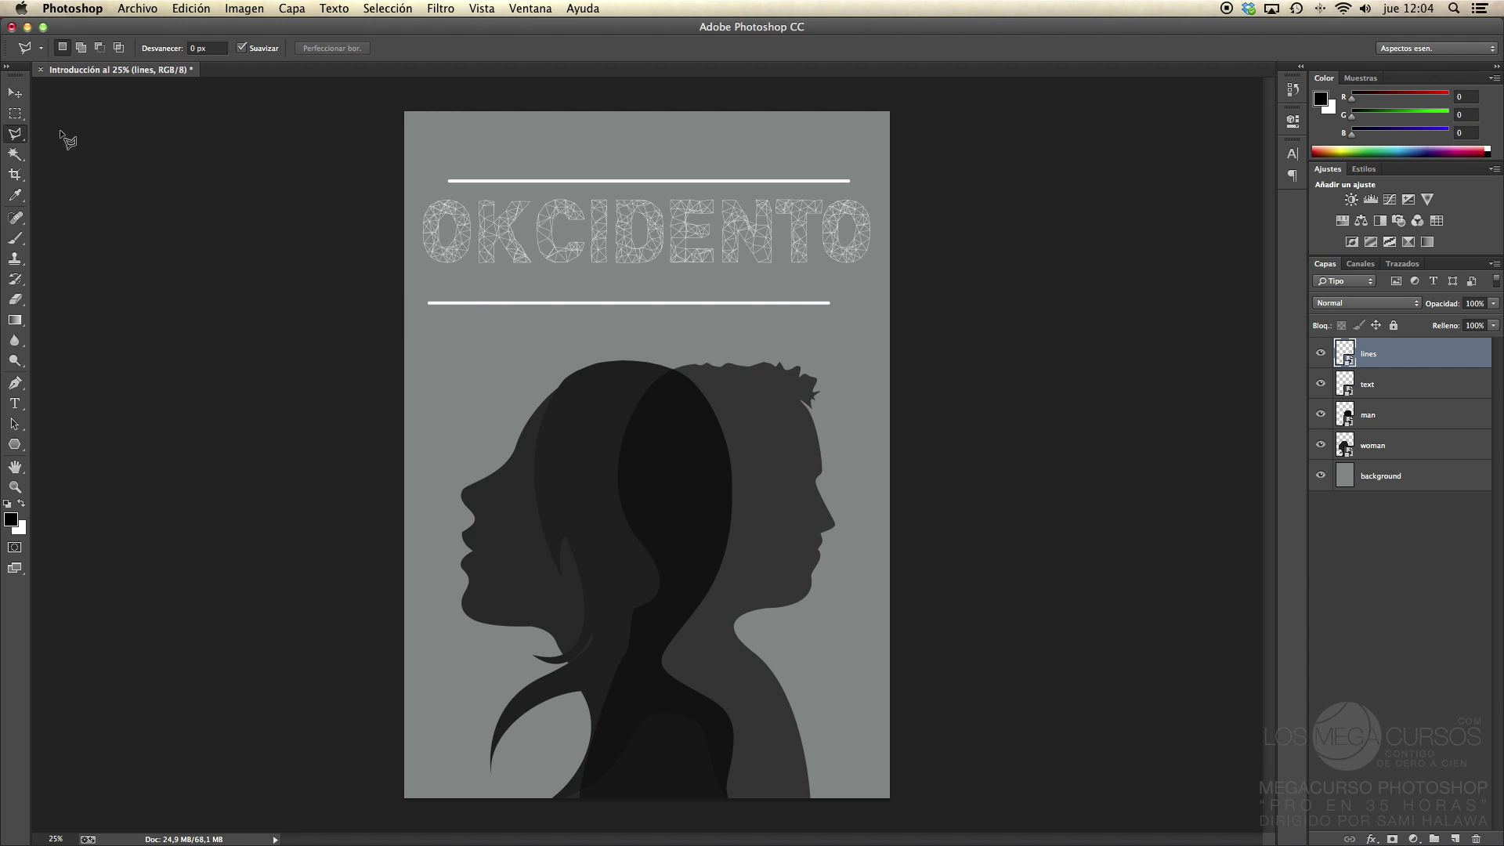
left_click(19, 138)
mouse_move(20, 138)
left_mouse_down()
mouse_move(75, 146)
mouse_move(93, 130)
left_mouse_up()
right_click(1388, 358)
left_click(1178, 324)
right_click(1402, 345)
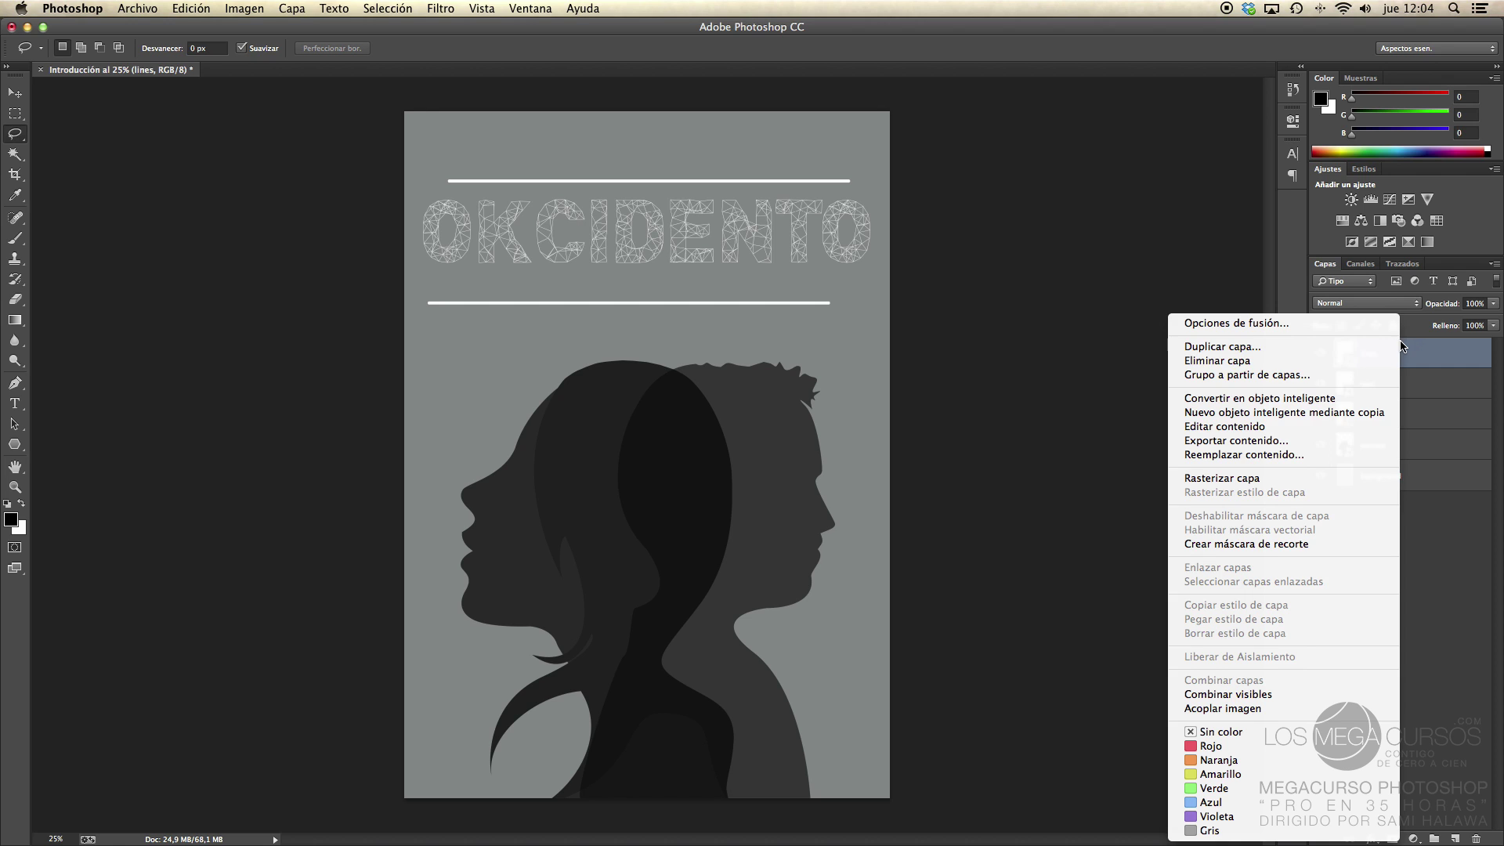
left_click(1232, 486)
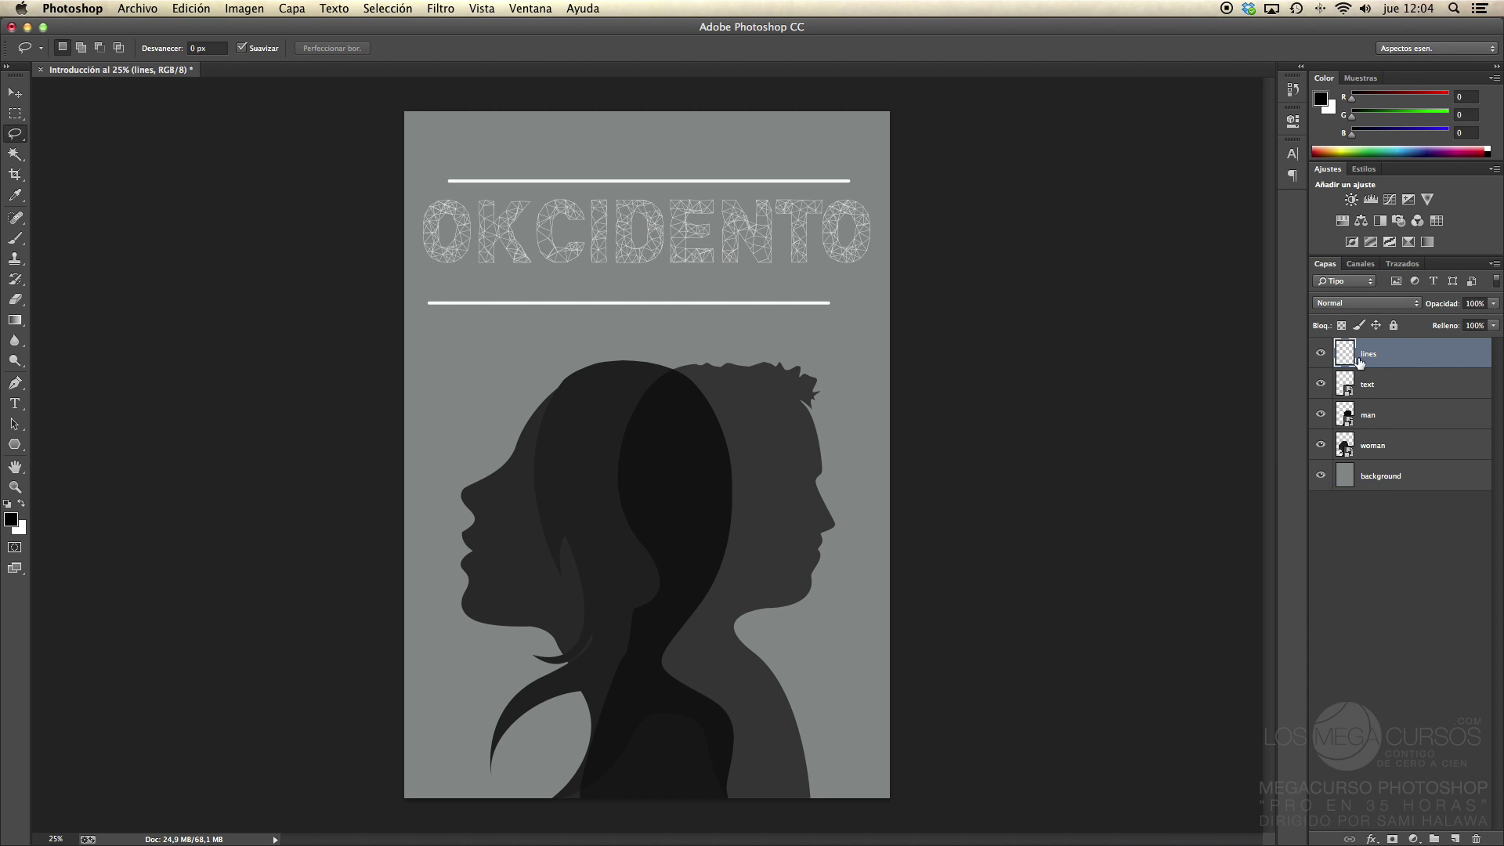
Lasso the lower white line and move it up and right, closer to the title and roughly aligned with the upper line
mouse_move(849, 293)
left_mouse_down()
mouse_move(490, 275)
mouse_move(426, 289)
mouse_move(417, 313)
mouse_move(661, 332)
mouse_move(849, 312)
mouse_move(848, 289)
left_mouse_up()
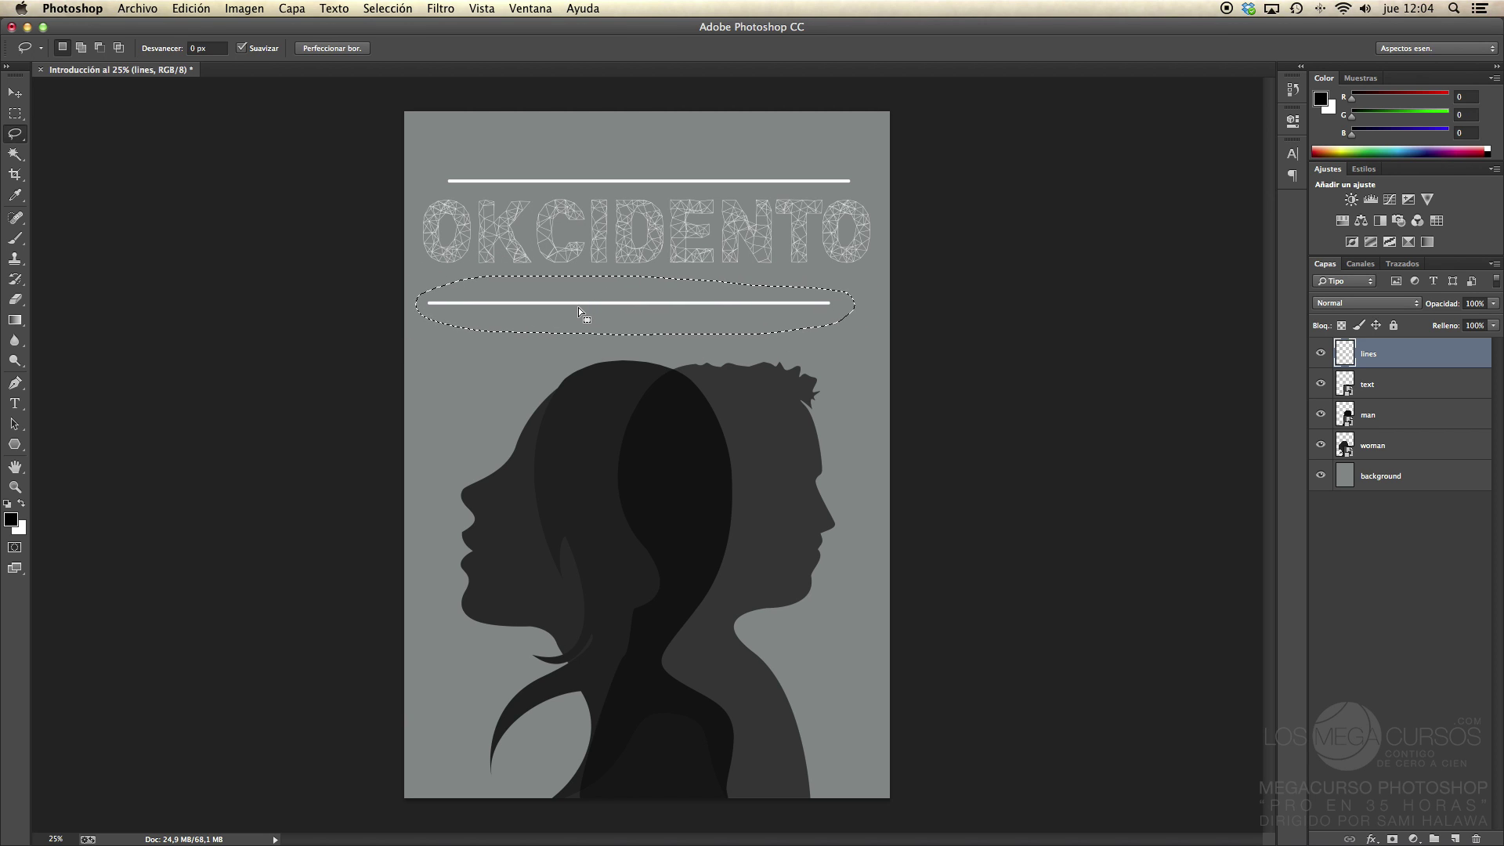
mouse_move(578, 307)
left_mouse_down()
mouse_move(597, 292)
mouse_move(567, 307)
left_mouse_up()
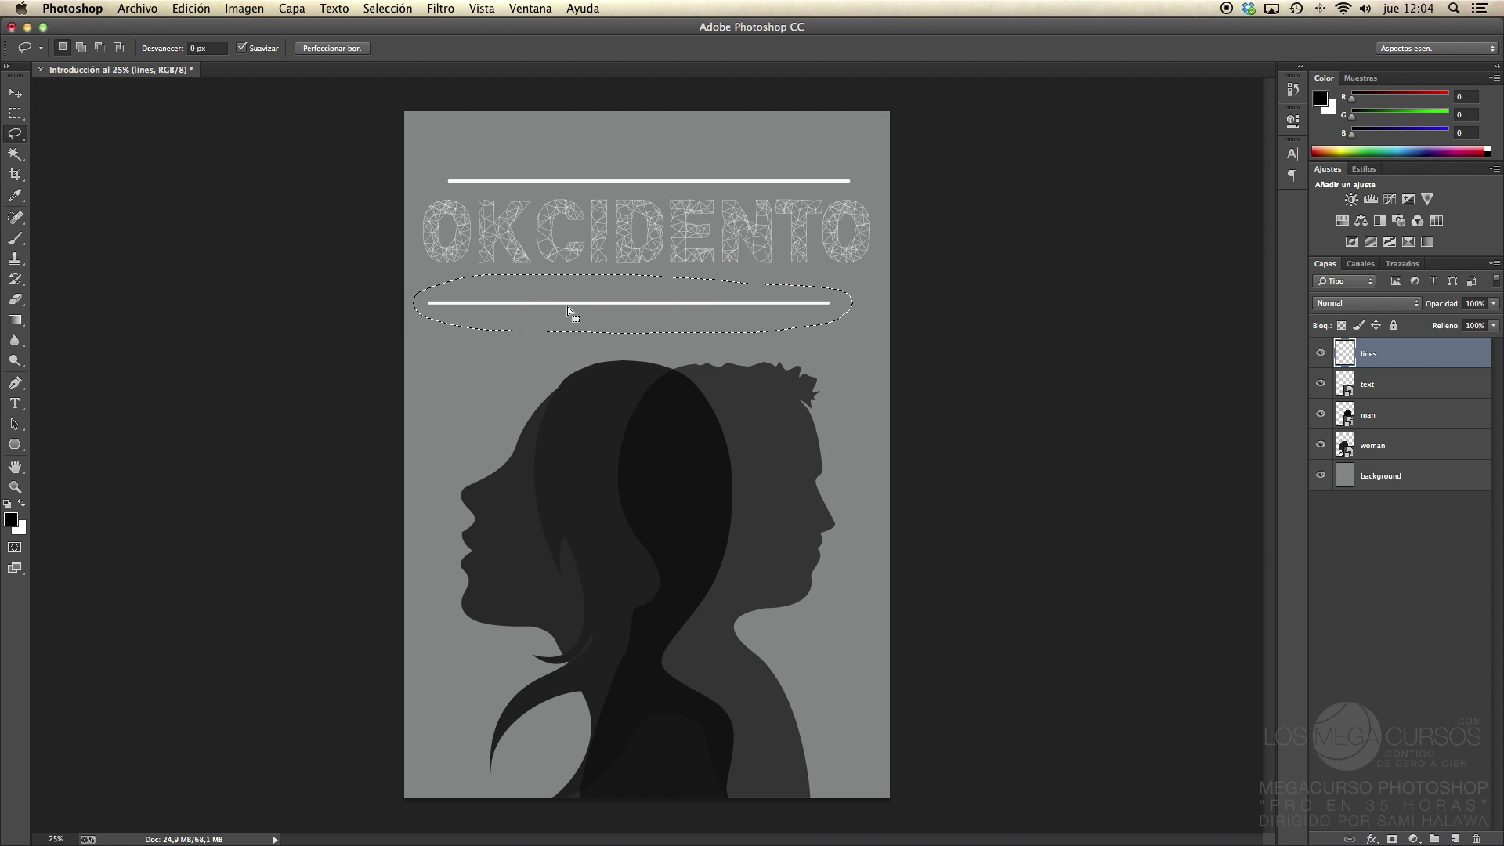
key("v")
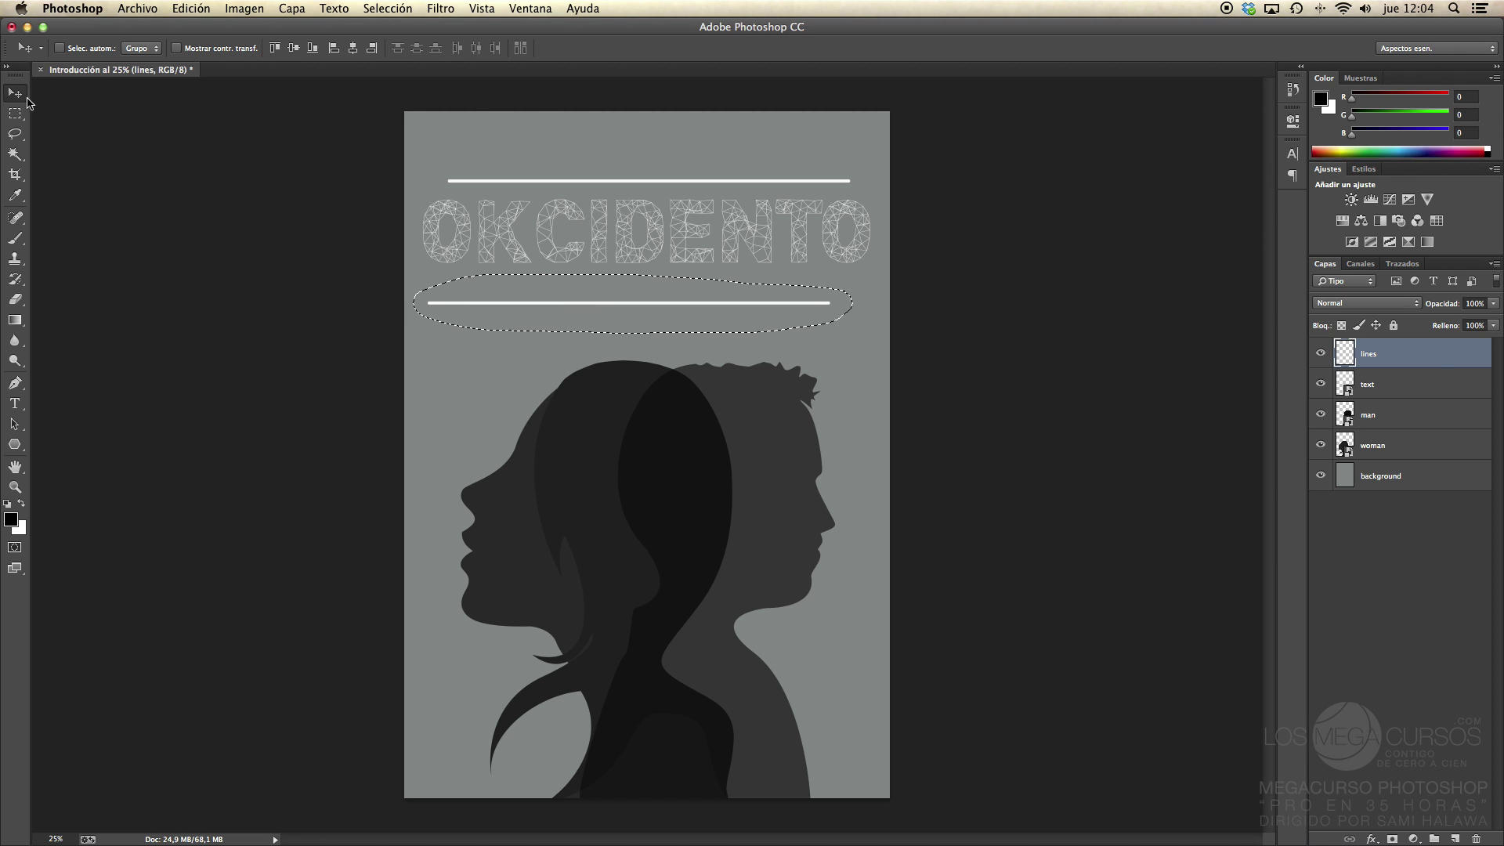
left_click_drag(567, 309, 589, 288)
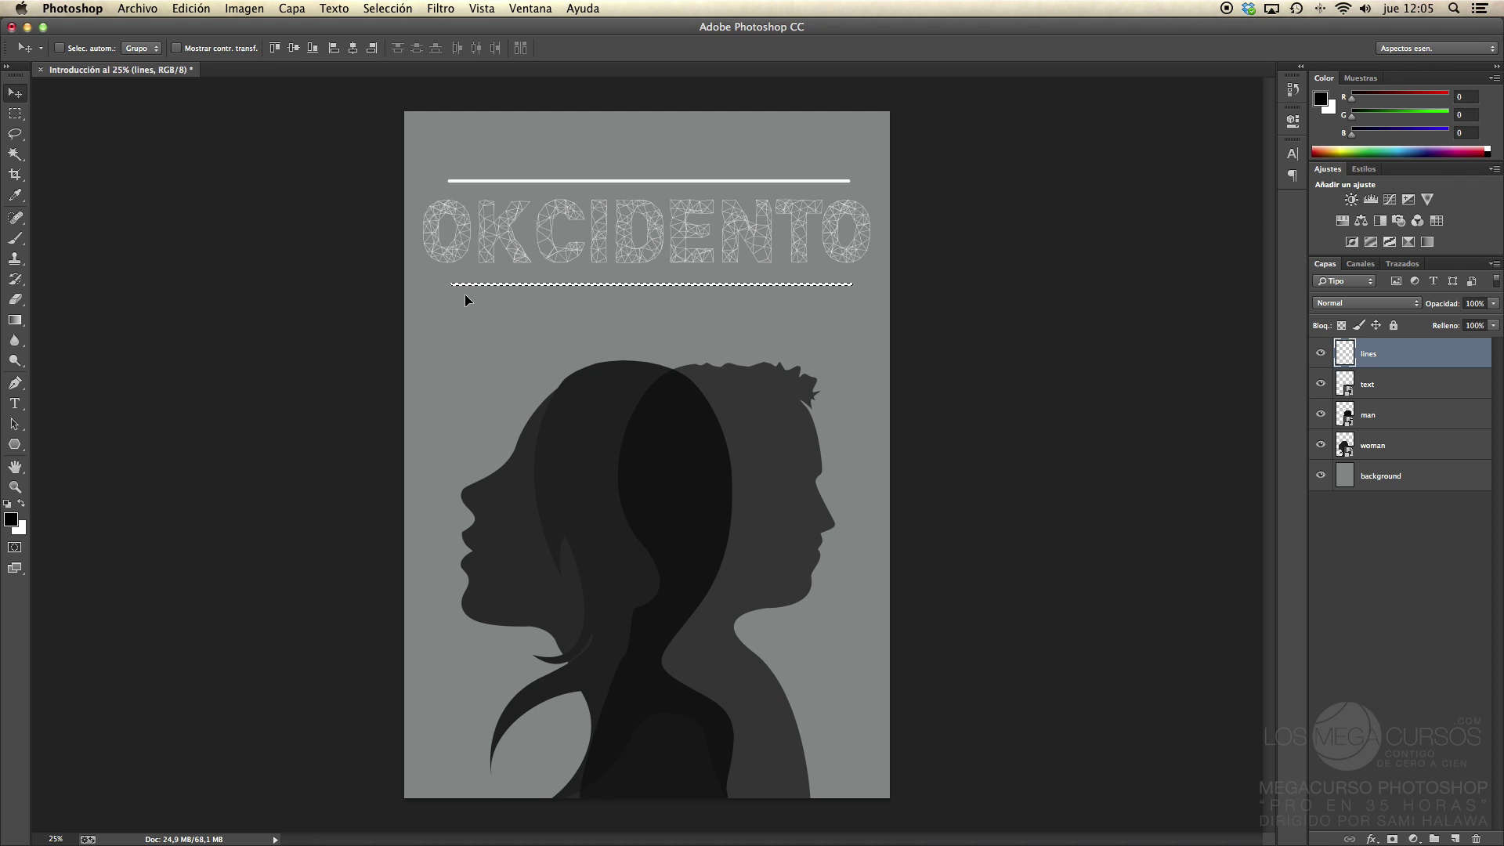
Show the rulers and add two vertical guides at the ends of the white lines, at about 2 and 19 on the ruler
key("super+r")
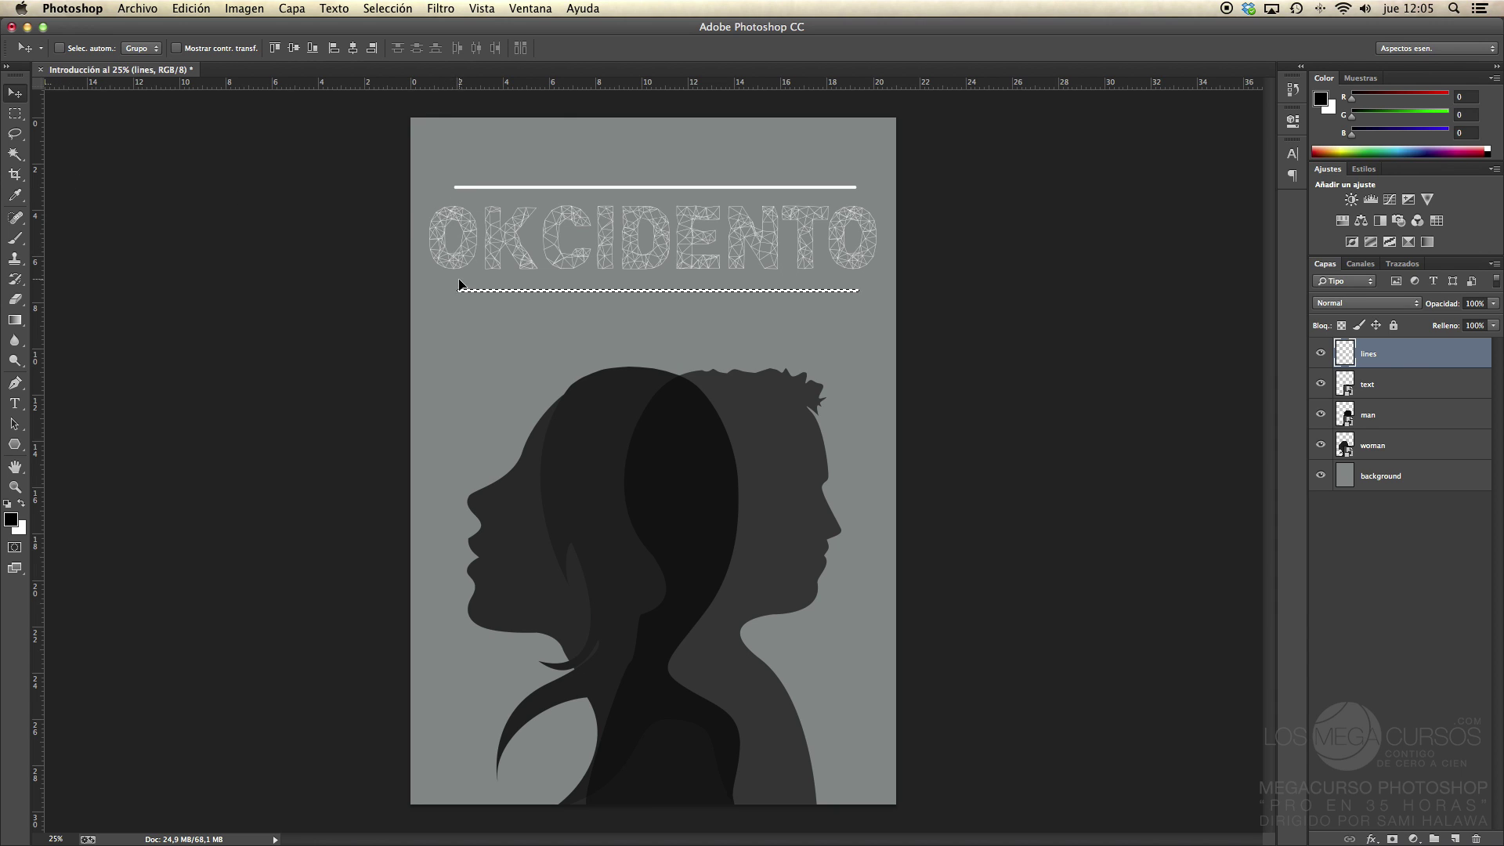
left_click(43, 117)
left_click_drag(43, 117, 451, 168)
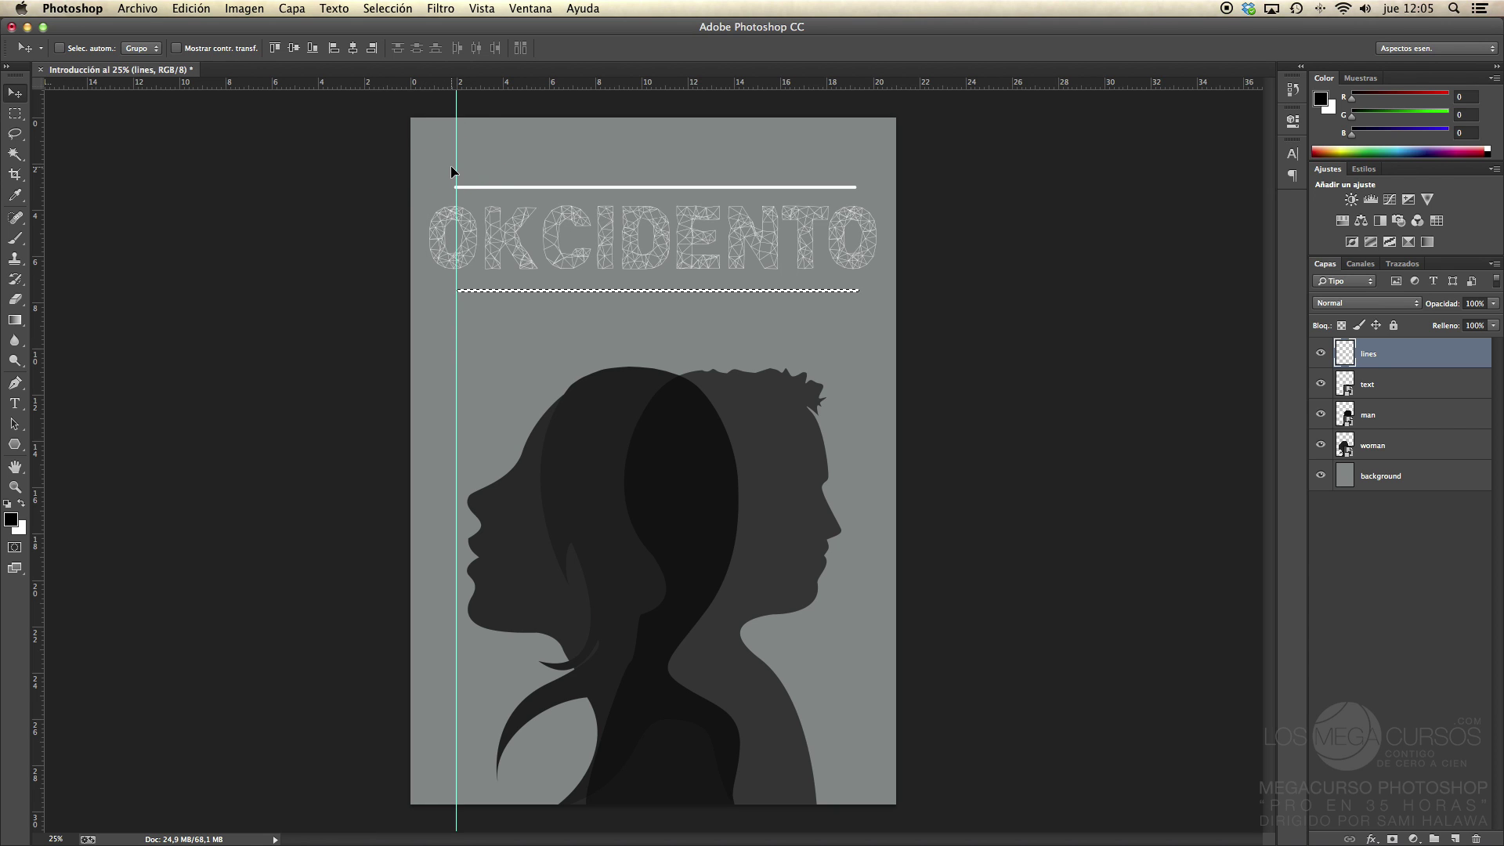
left_click_drag(40, 218, 863, 252)
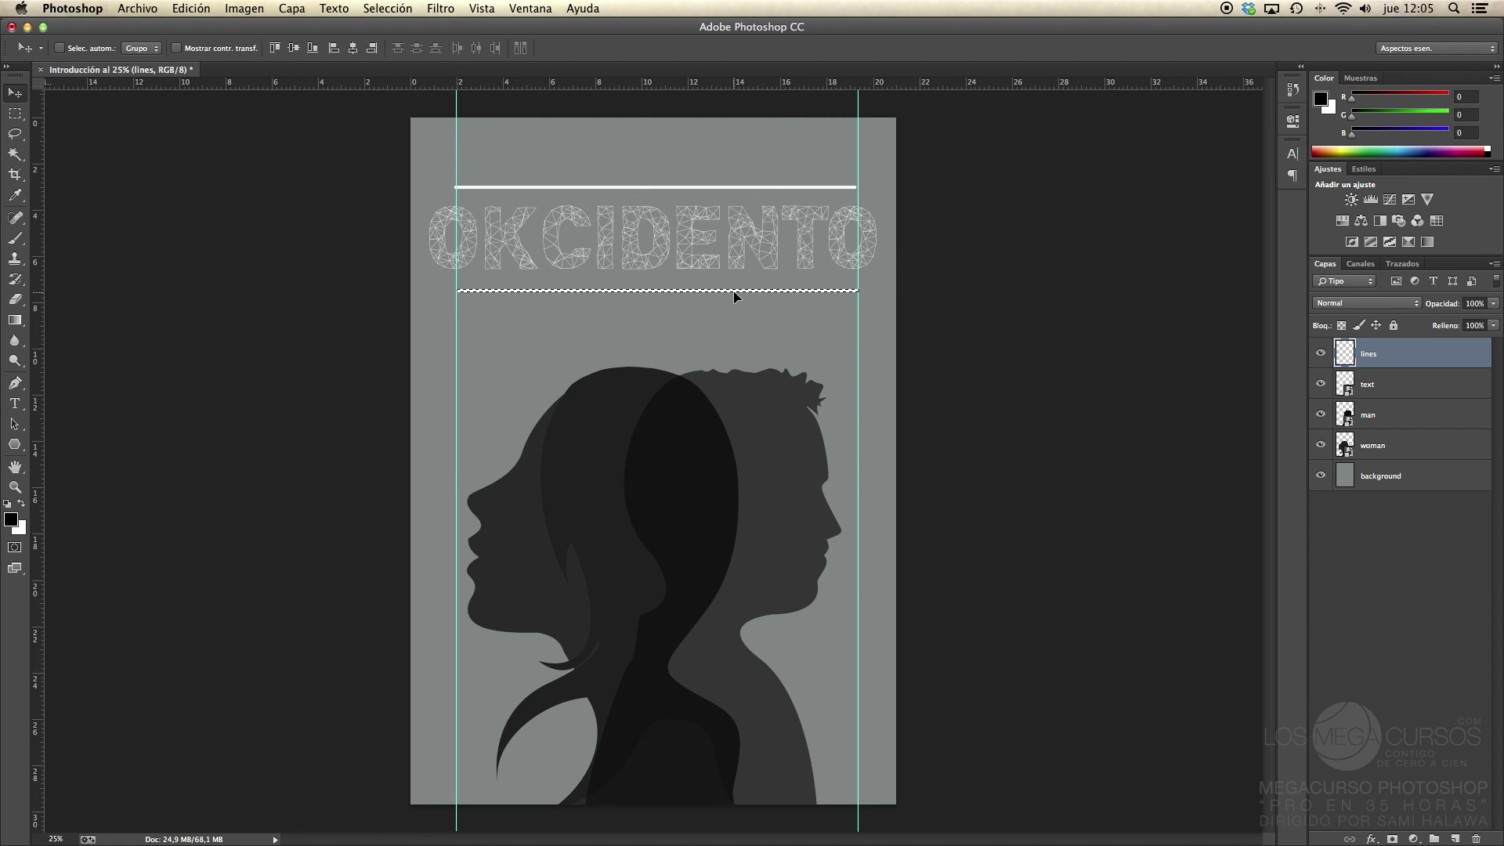
Align the lower line with the guides, clear the selection, and shift the lines layer slightly so the upper line fits between the guides
left_click_drag(727, 291, 726, 291)
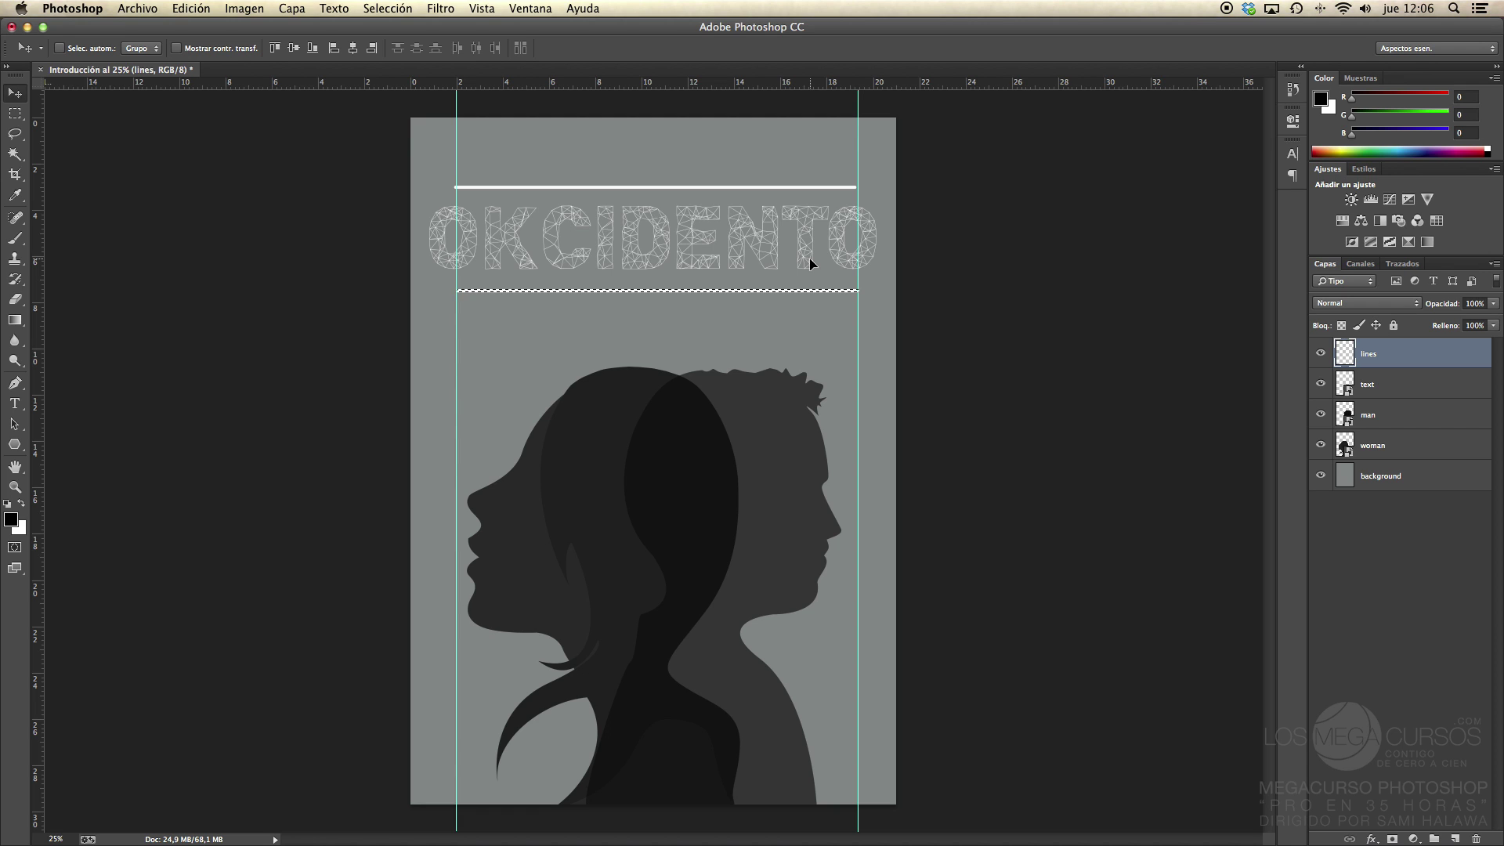
key("super+BackSpace")
key("super+d")
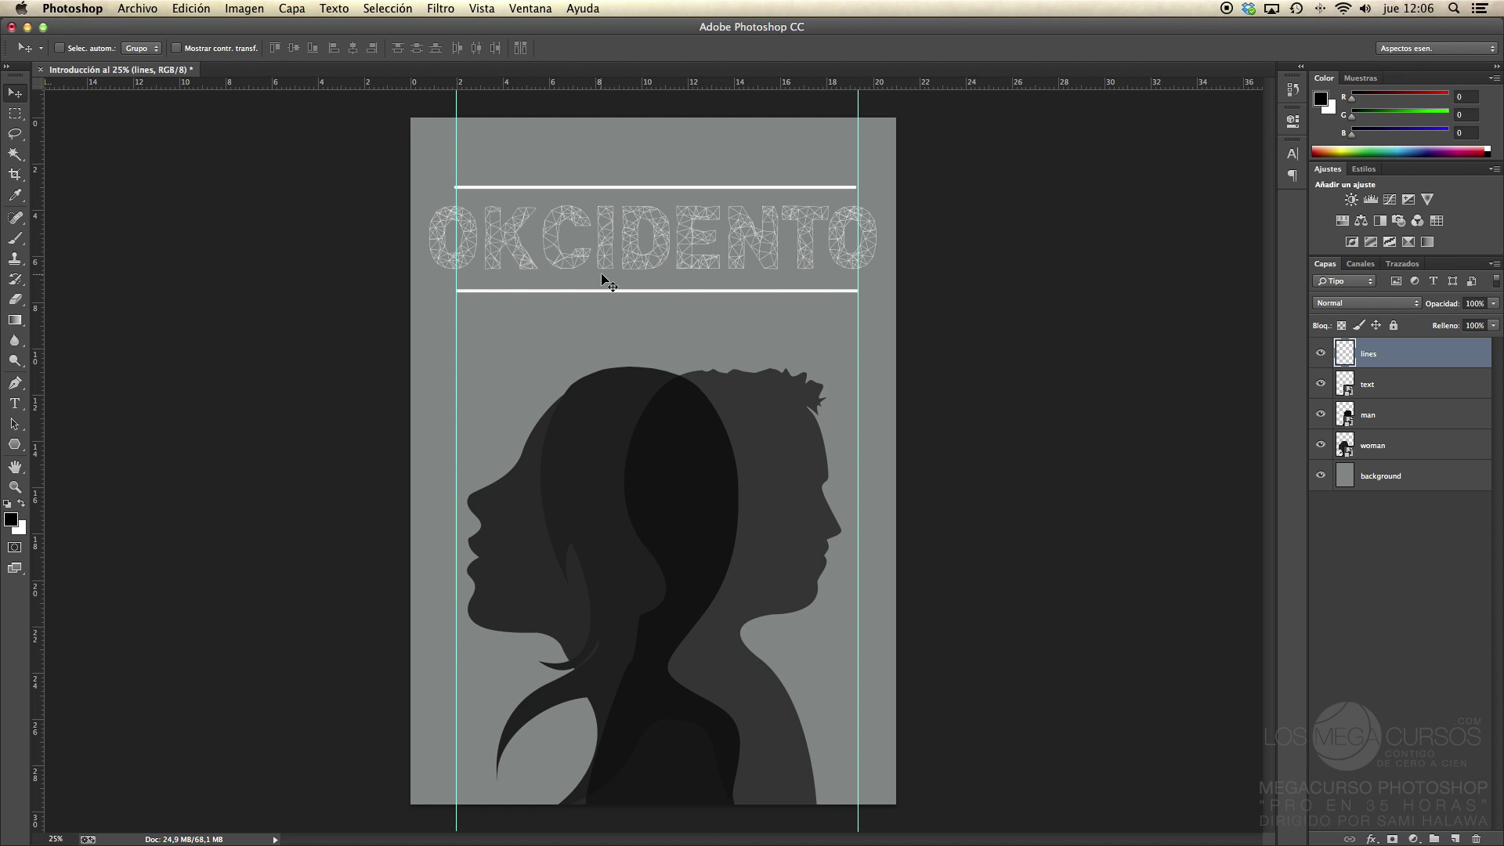
mouse_move(637, 190)
left_mouse_down()
mouse_move(655, 248)
mouse_move(641, 165)
mouse_move(638, 187)
left_mouse_up()
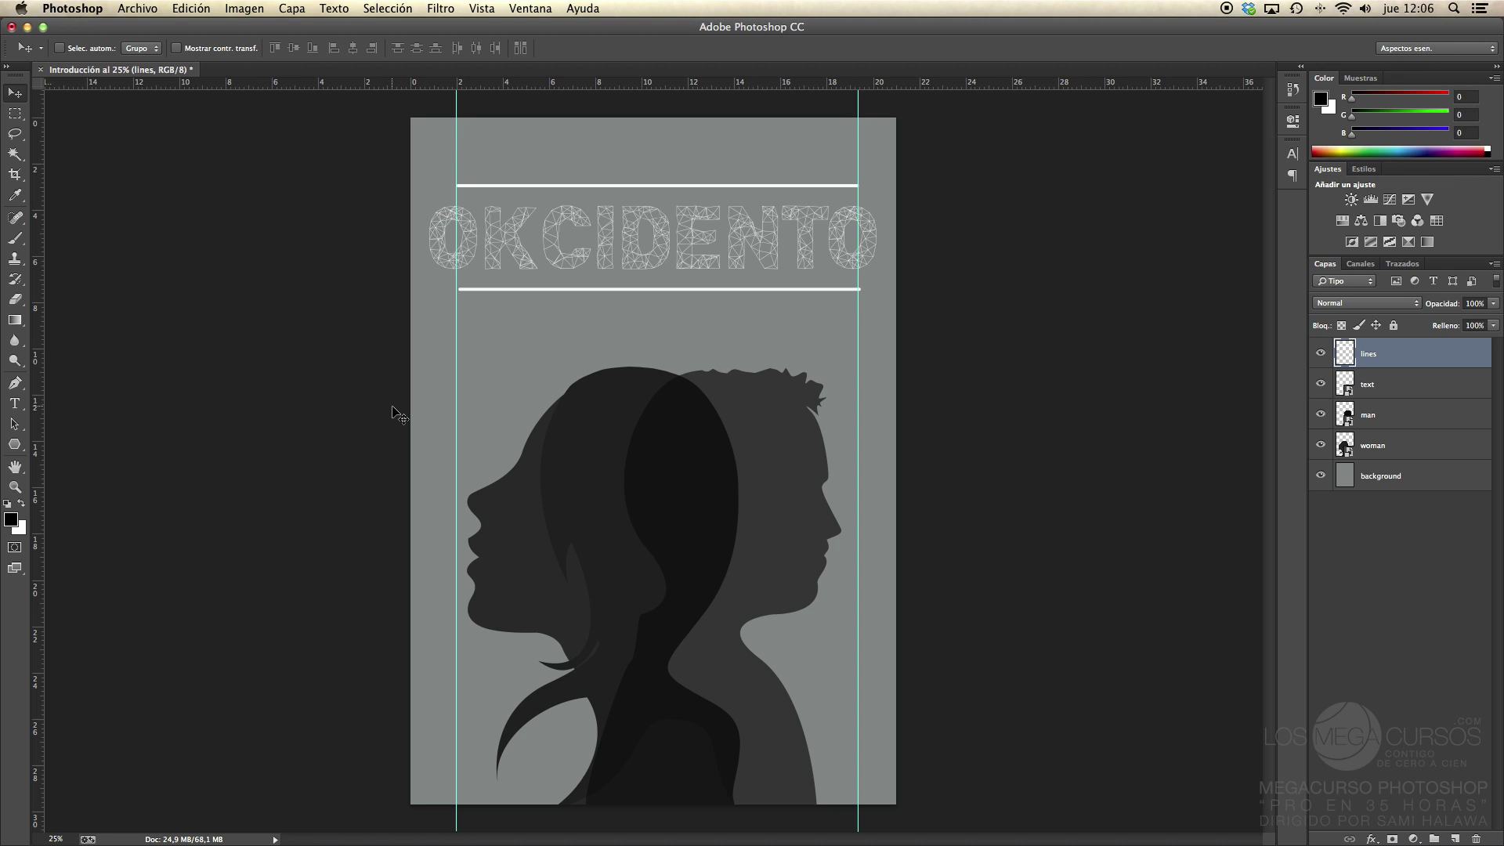
Add a trial vertical guide through the letter C of the title and remove it again
left_click_drag(39, 299, 578, 319)
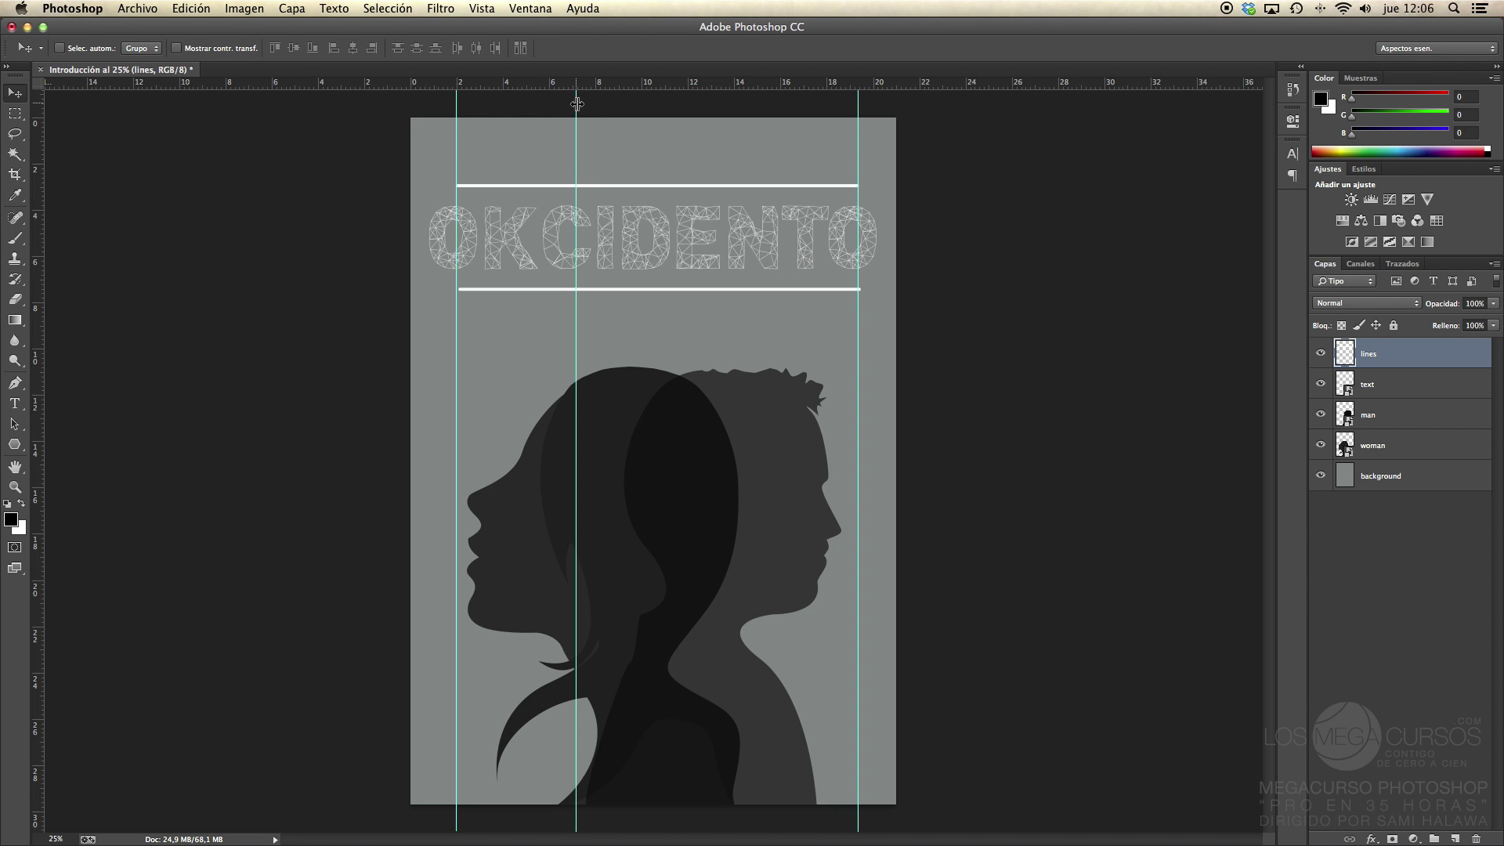
left_click_drag(577, 104, 41, 122)
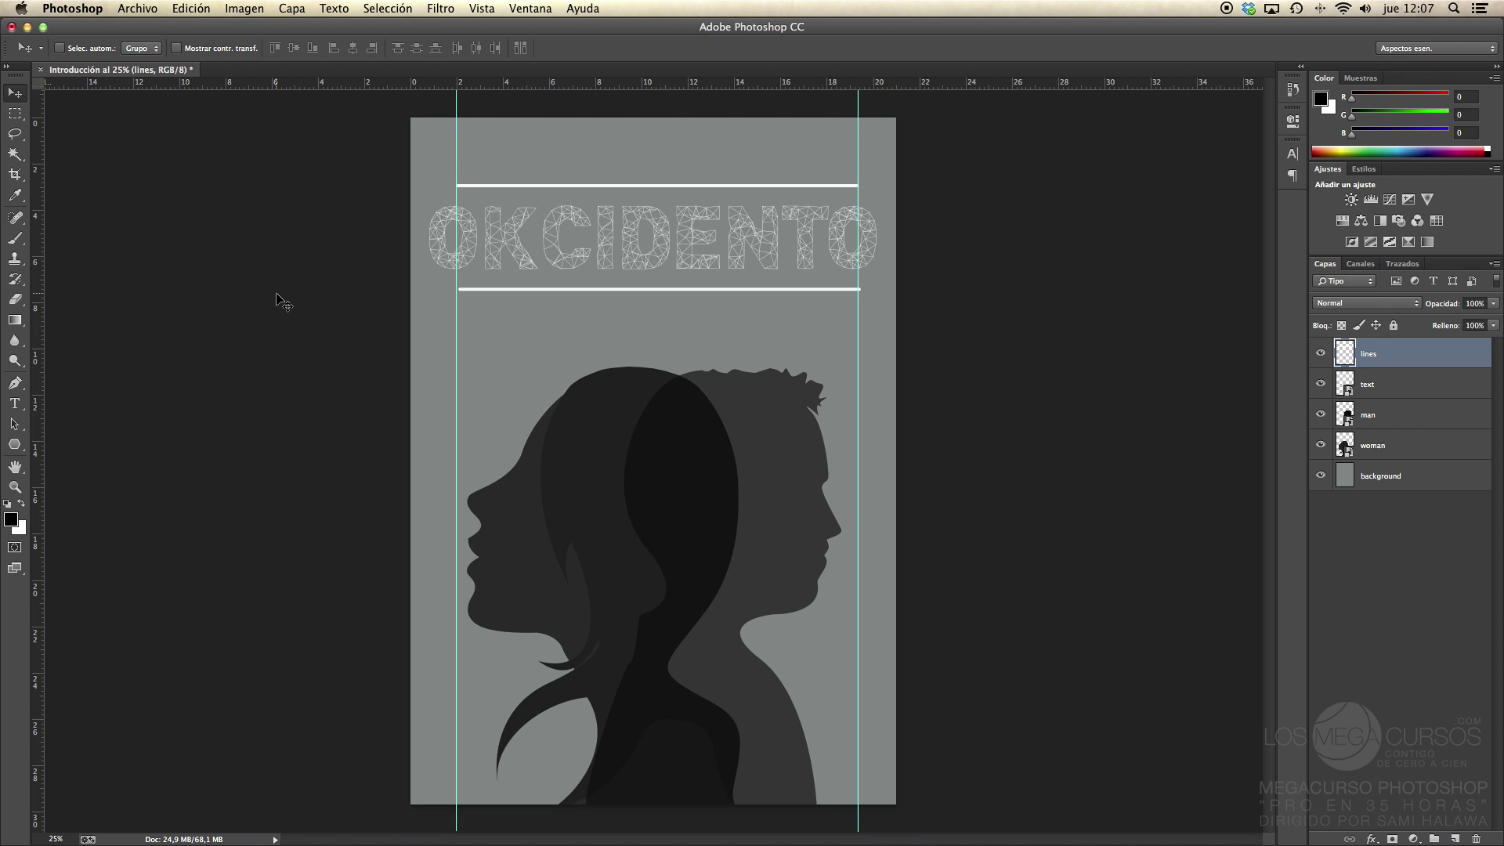
key("super+plus")
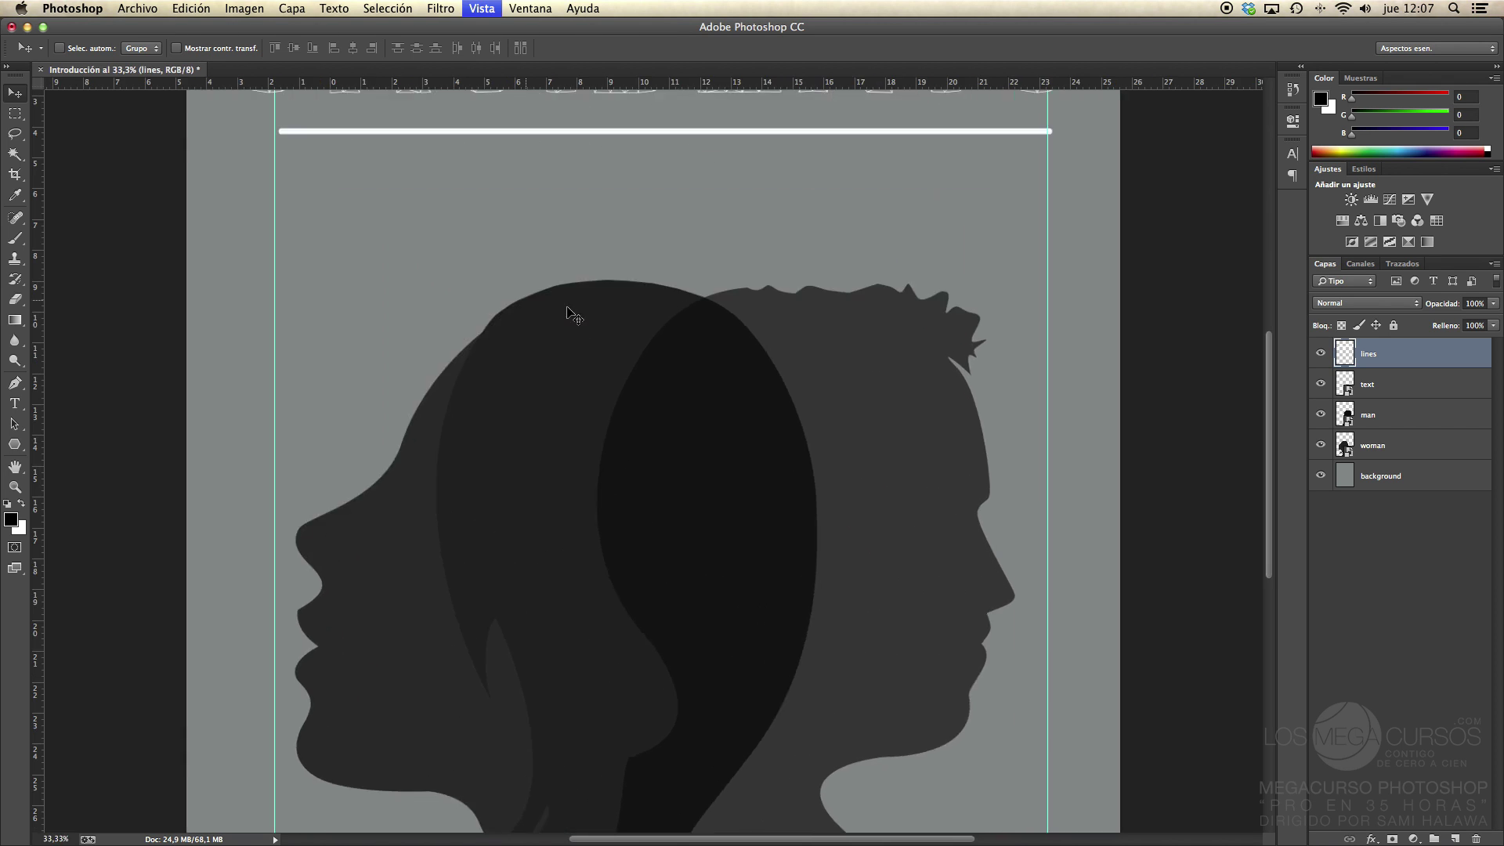
key("super+minus")
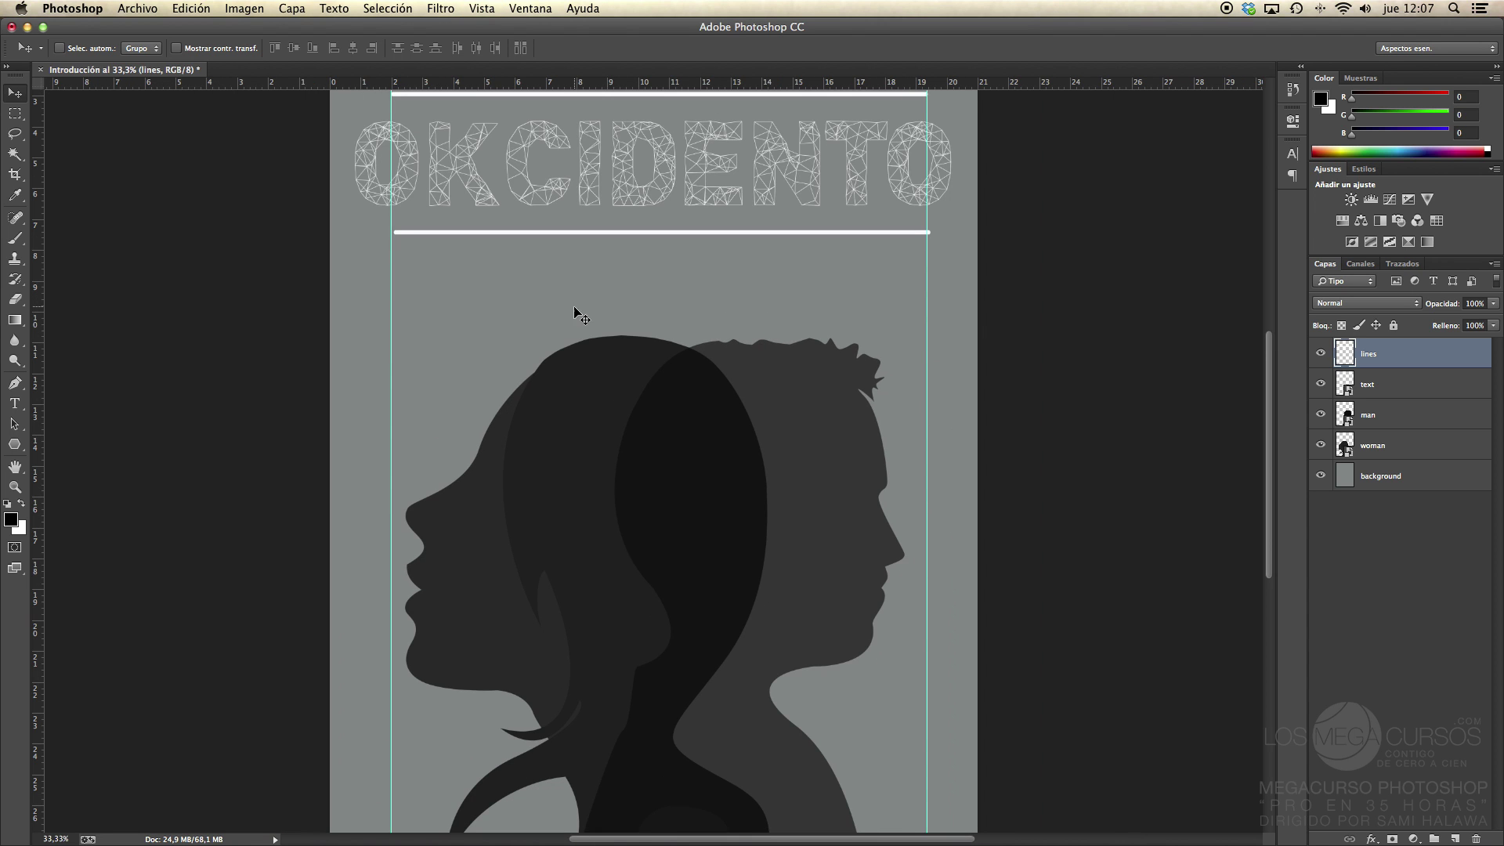
scroll(571, 312, "up", 5)
left_click(568, 394)
scroll(568, 394, "down", 5)
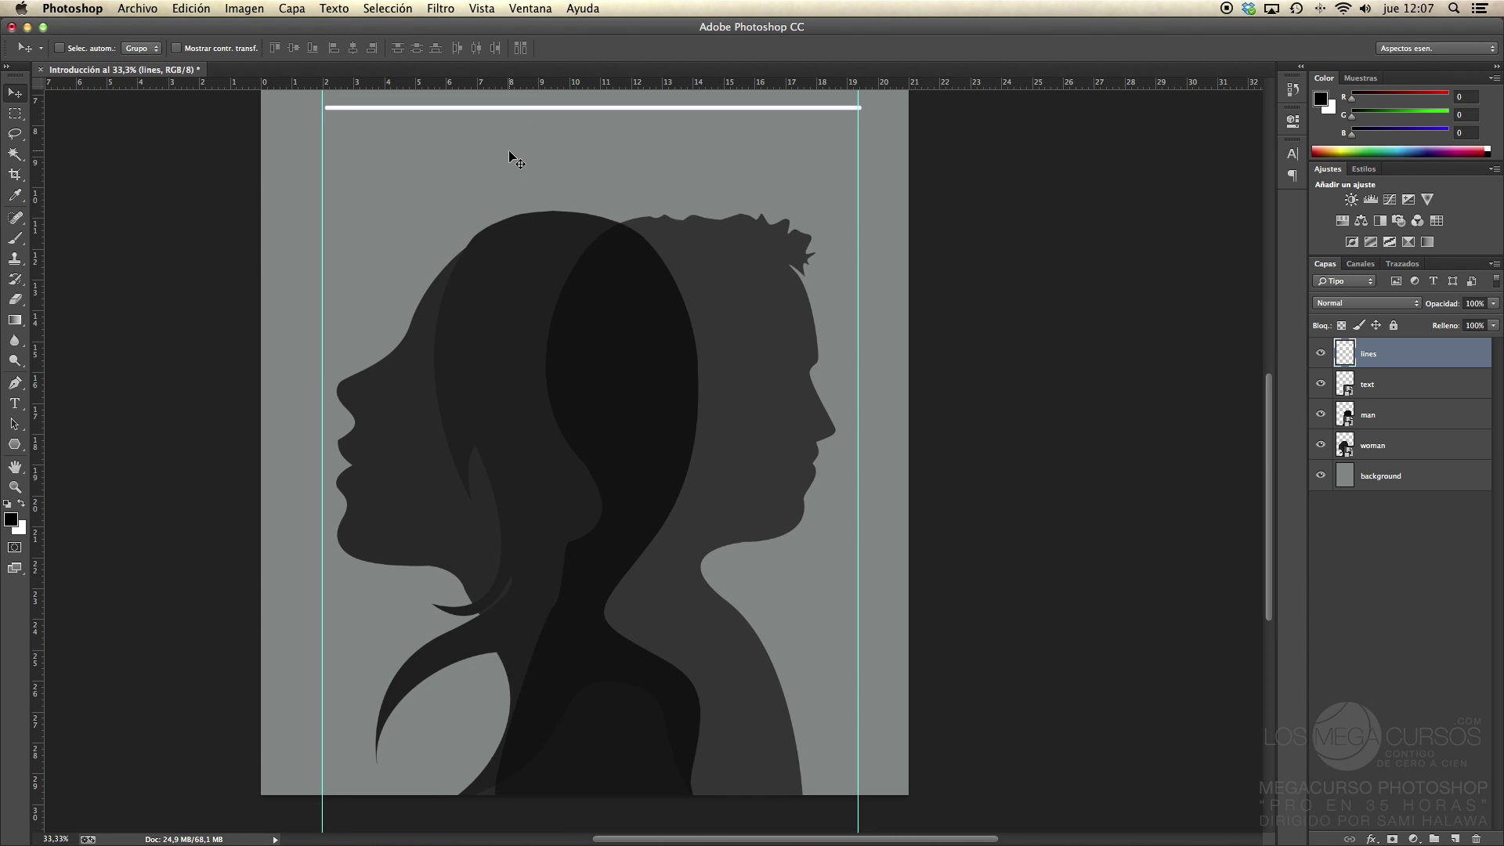
key("super+minus")
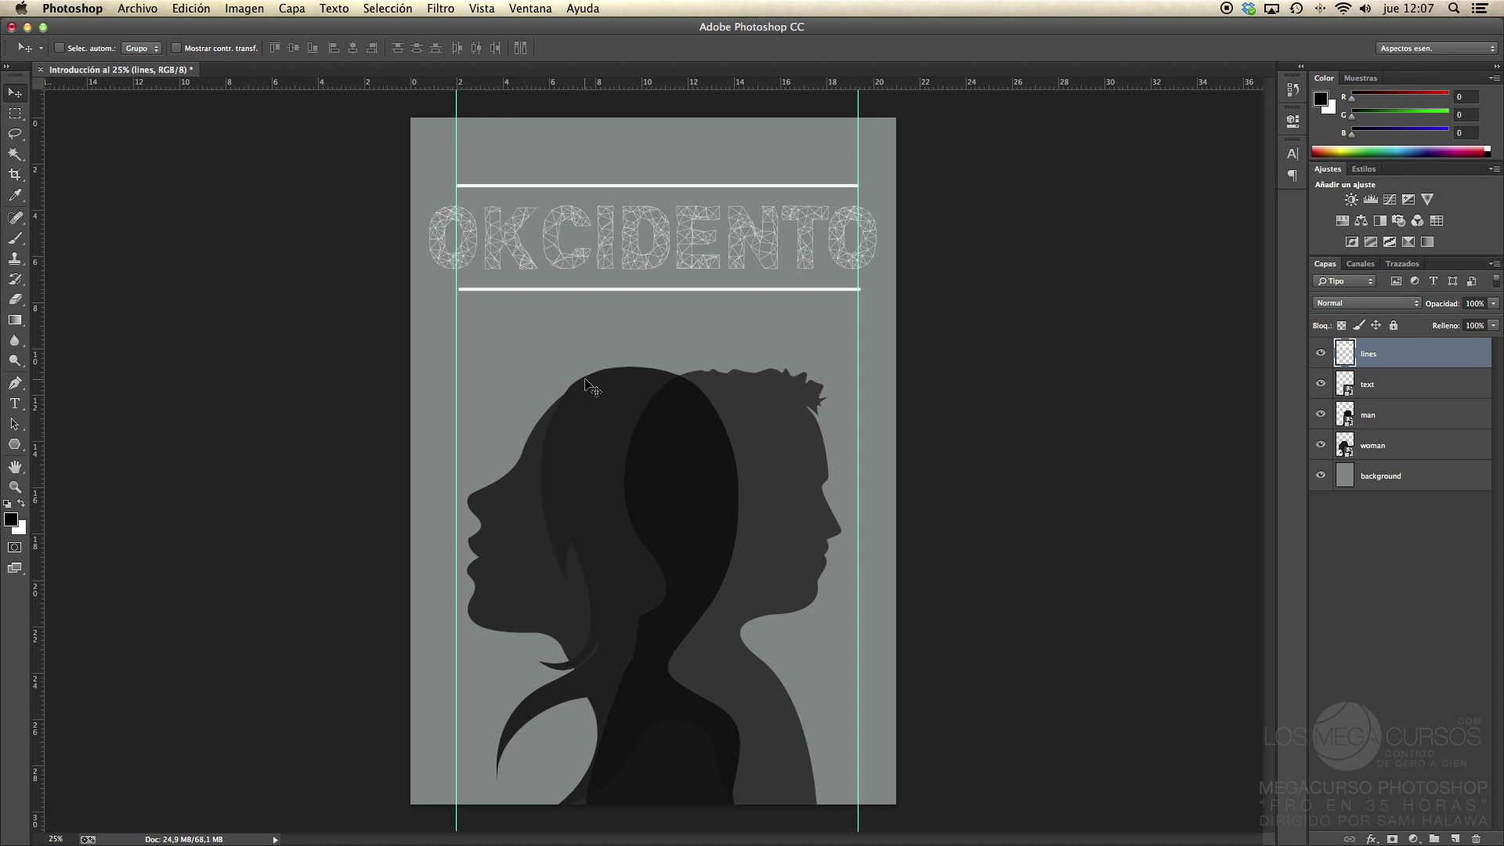
Save a copy of the poster in JPEG format as Introducción.jpg in the process folder
key("super+shift+s")
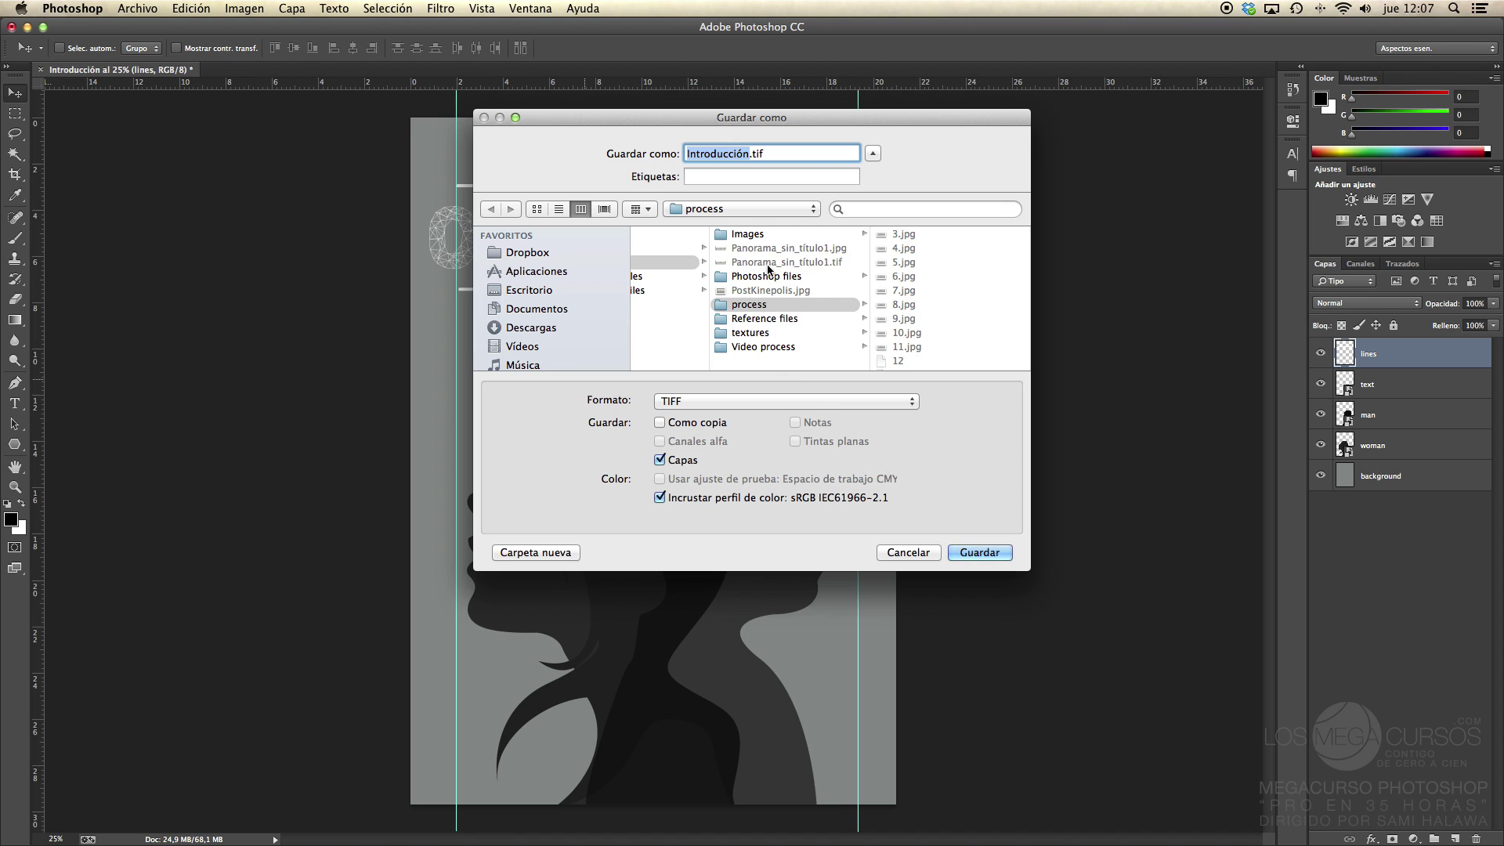
left_click(819, 404)
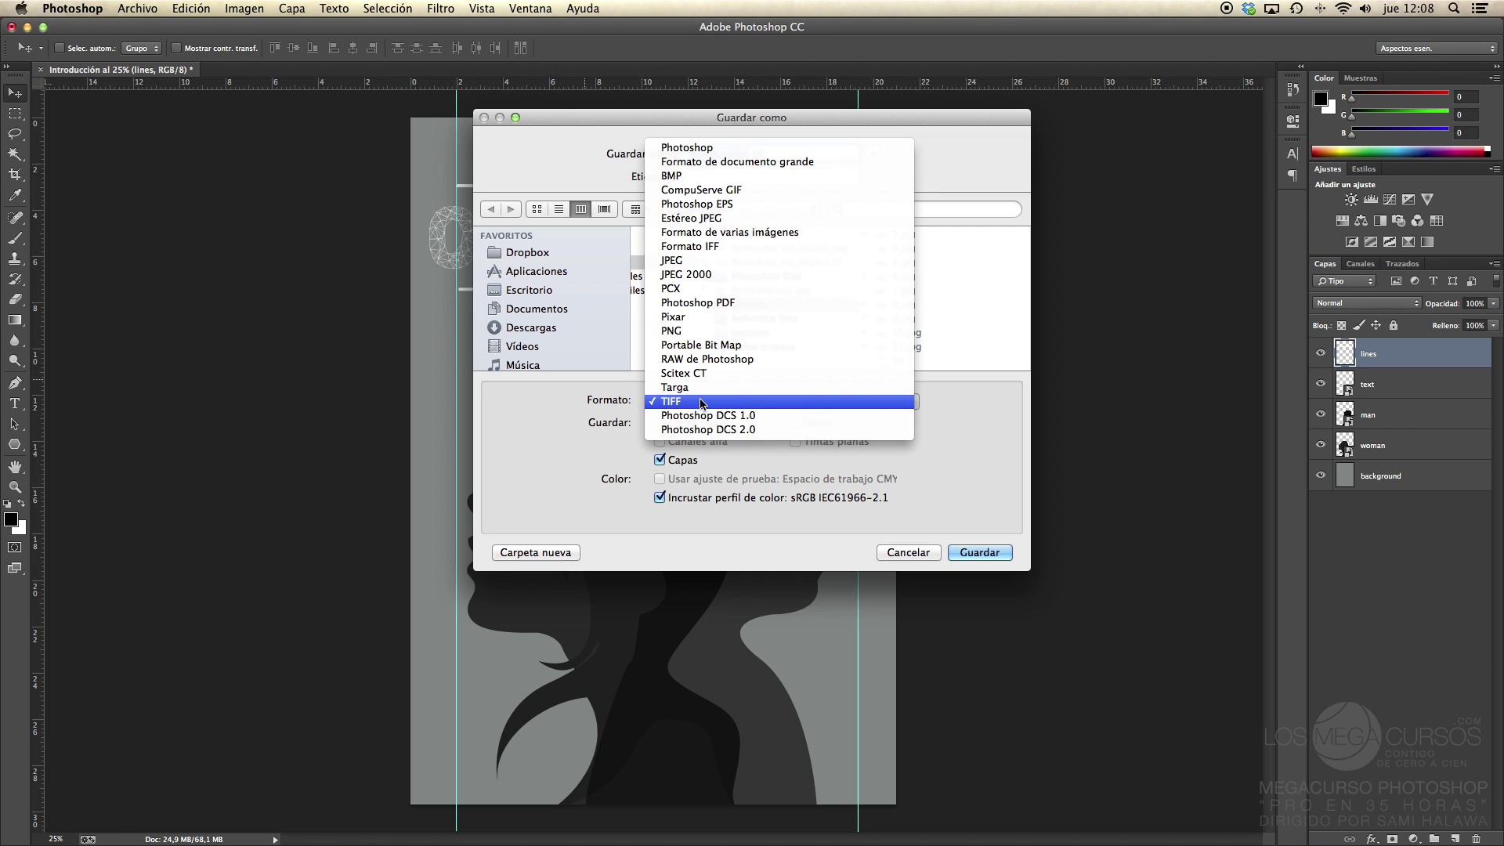
left_click(678, 261)
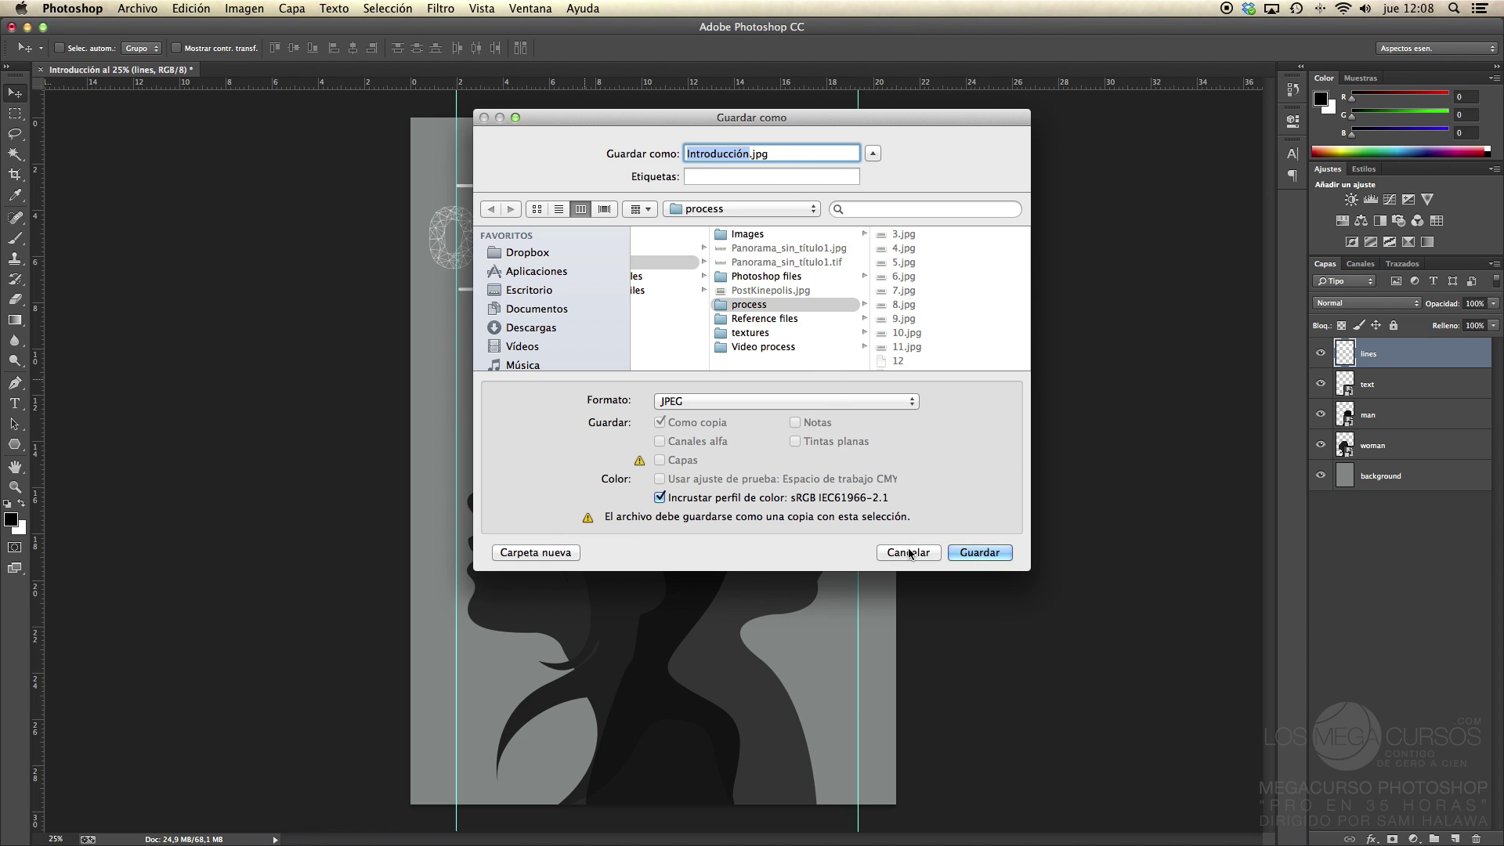
left_click(980, 552)
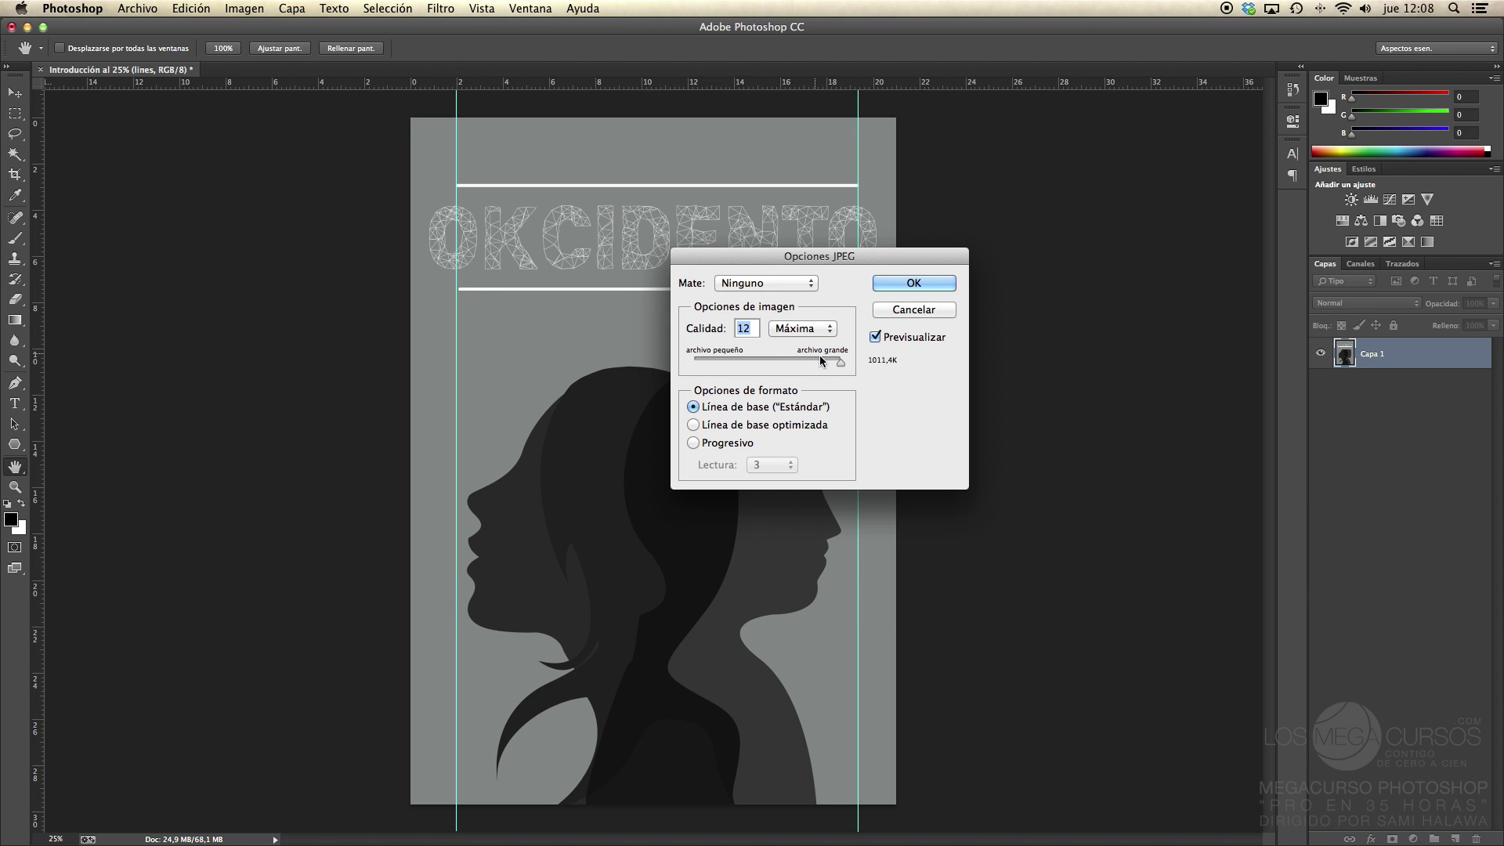
Try the Progresivo, Línea de base optimizada and Línea de base (“Estándar”) formats for the JPEG and cancel the save
left_click_drag(840, 362, 876, 339)
left_click_drag(819, 256, 759, 282)
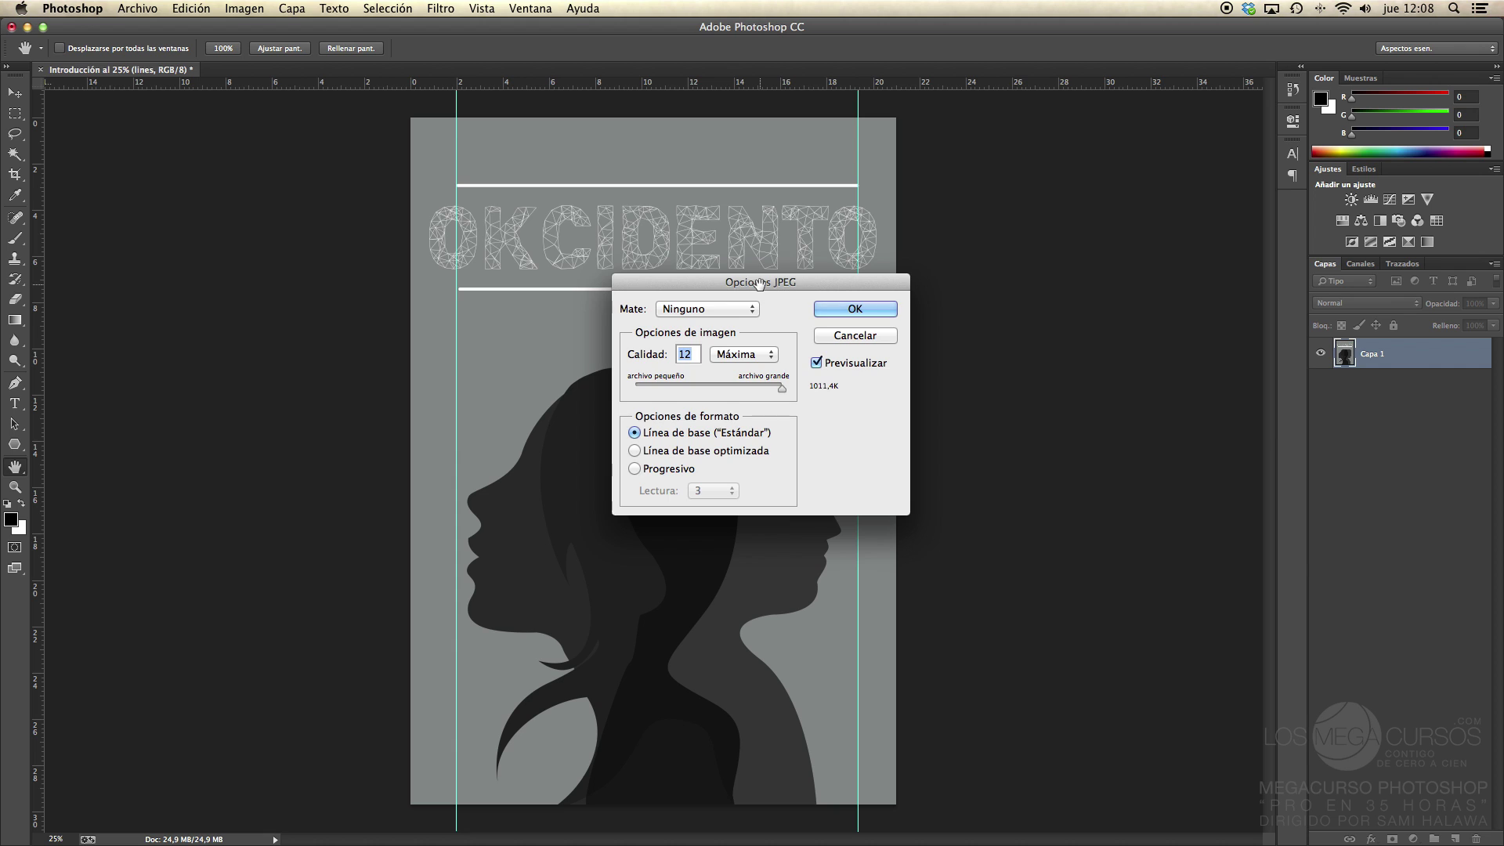
left_click_drag(760, 282, 837, 262)
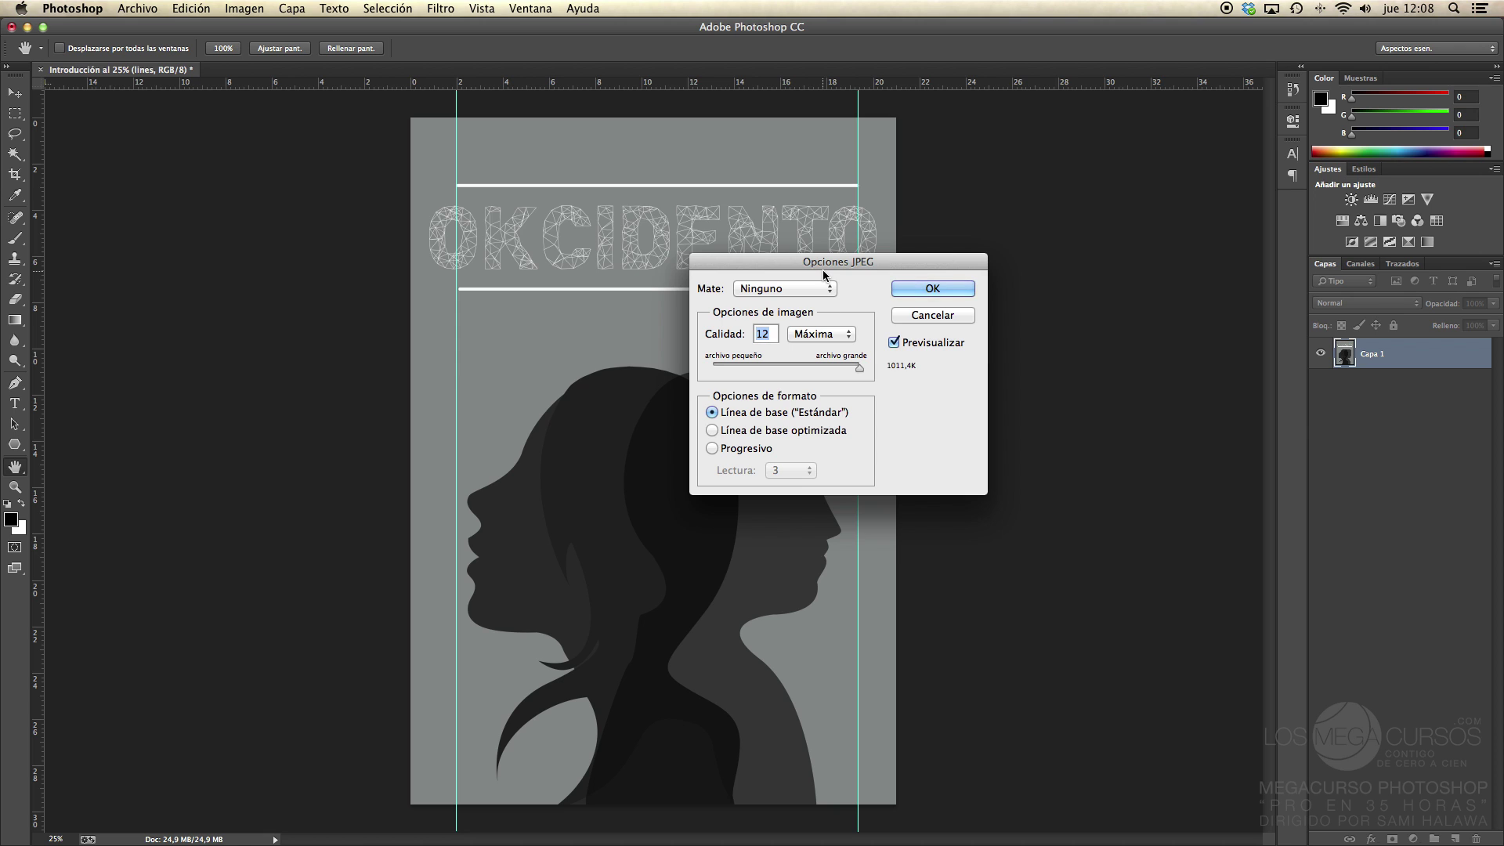
left_click_drag(860, 367, 906, 376)
left_click(711, 448)
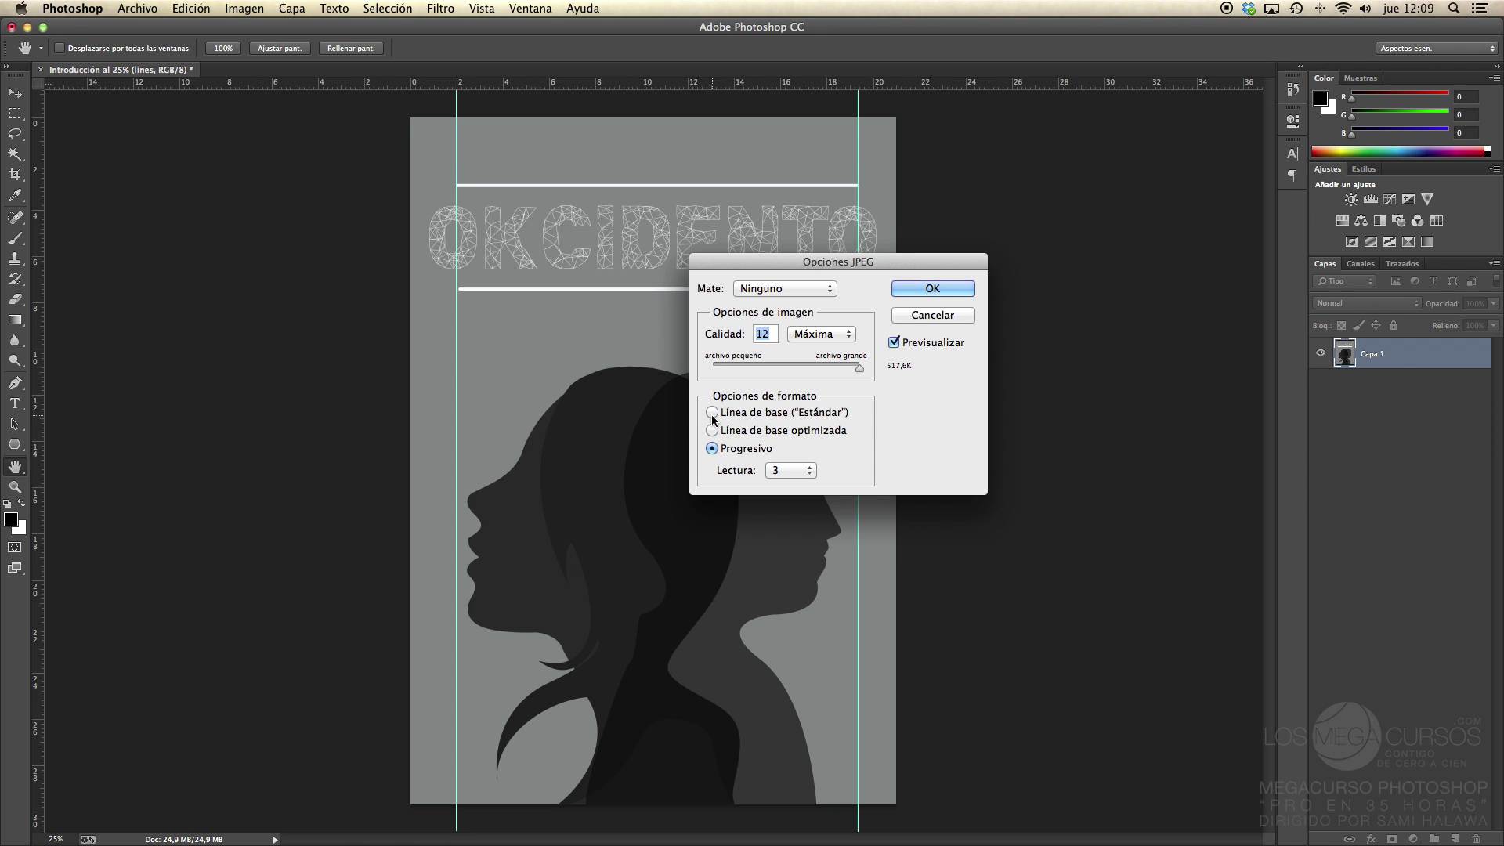
left_click(712, 430)
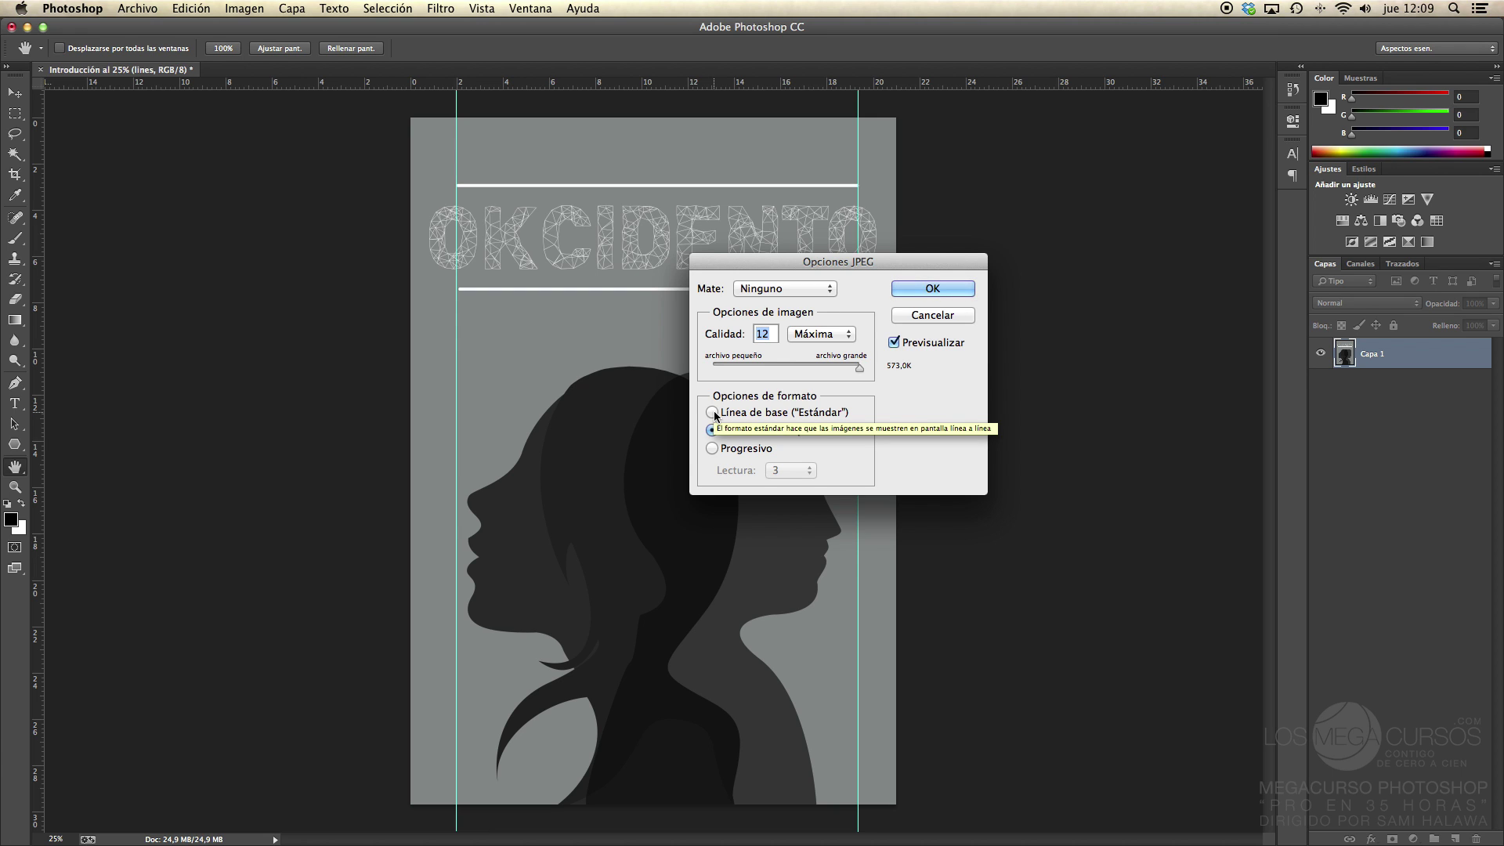
left_click(713, 413)
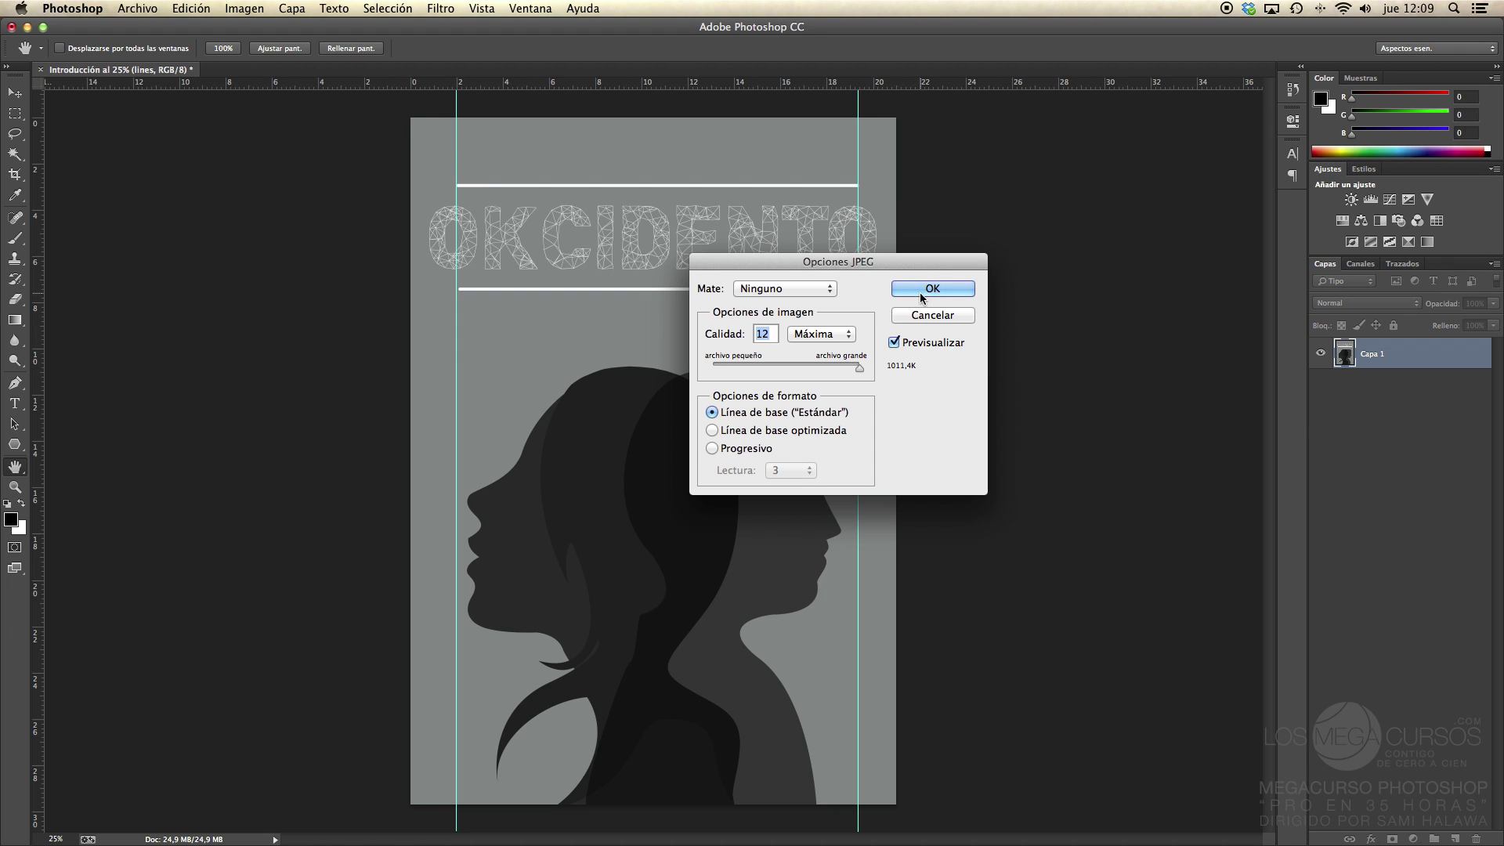
left_click(923, 317)
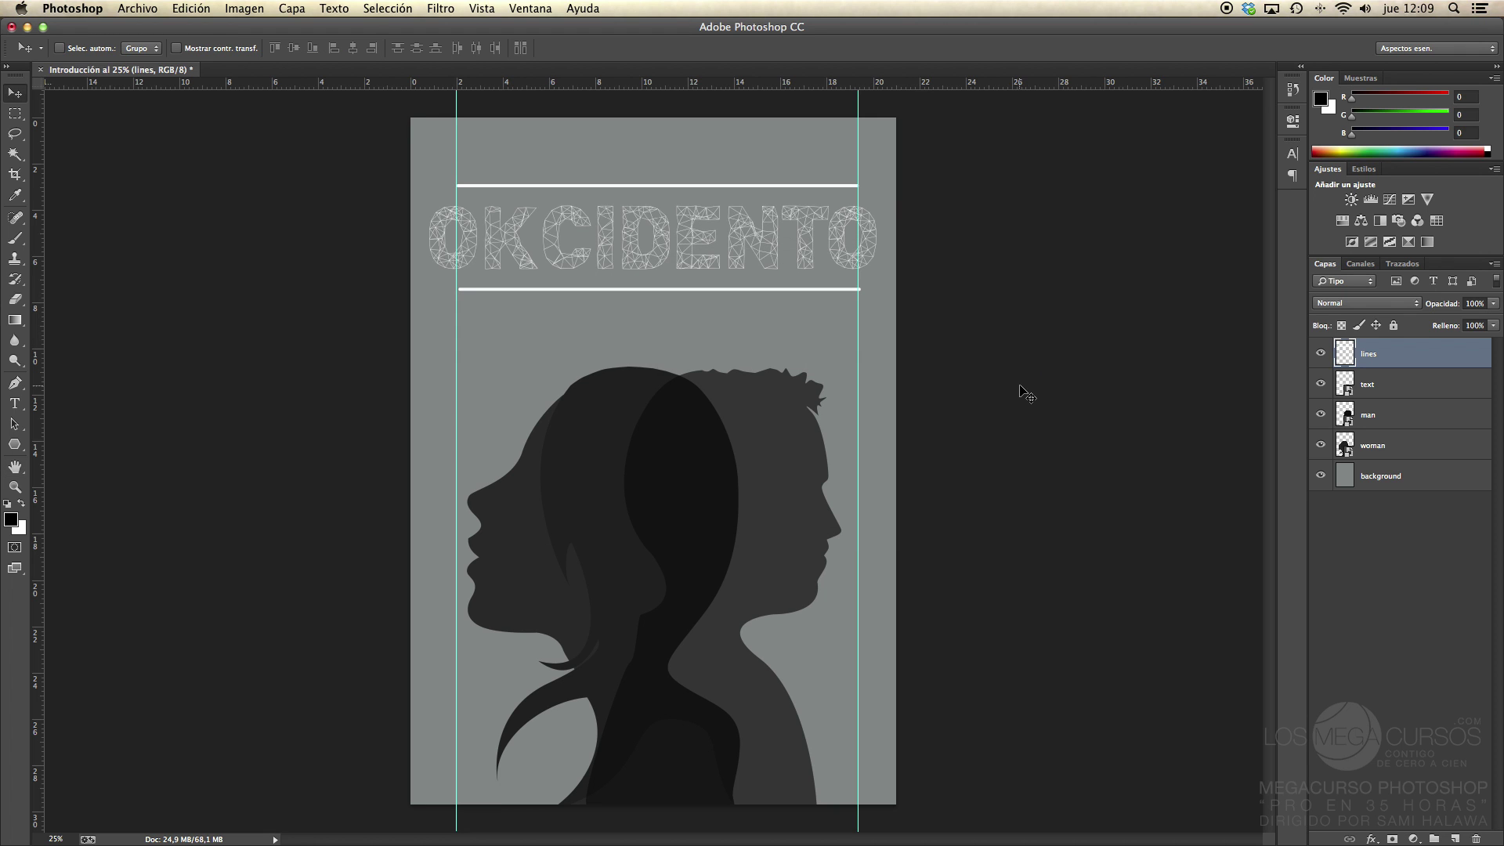
Switch to Finder, preview introducción.jpg in the Photoshop files_introduction folder, and close the preview and the folder window
key("super+Tab")
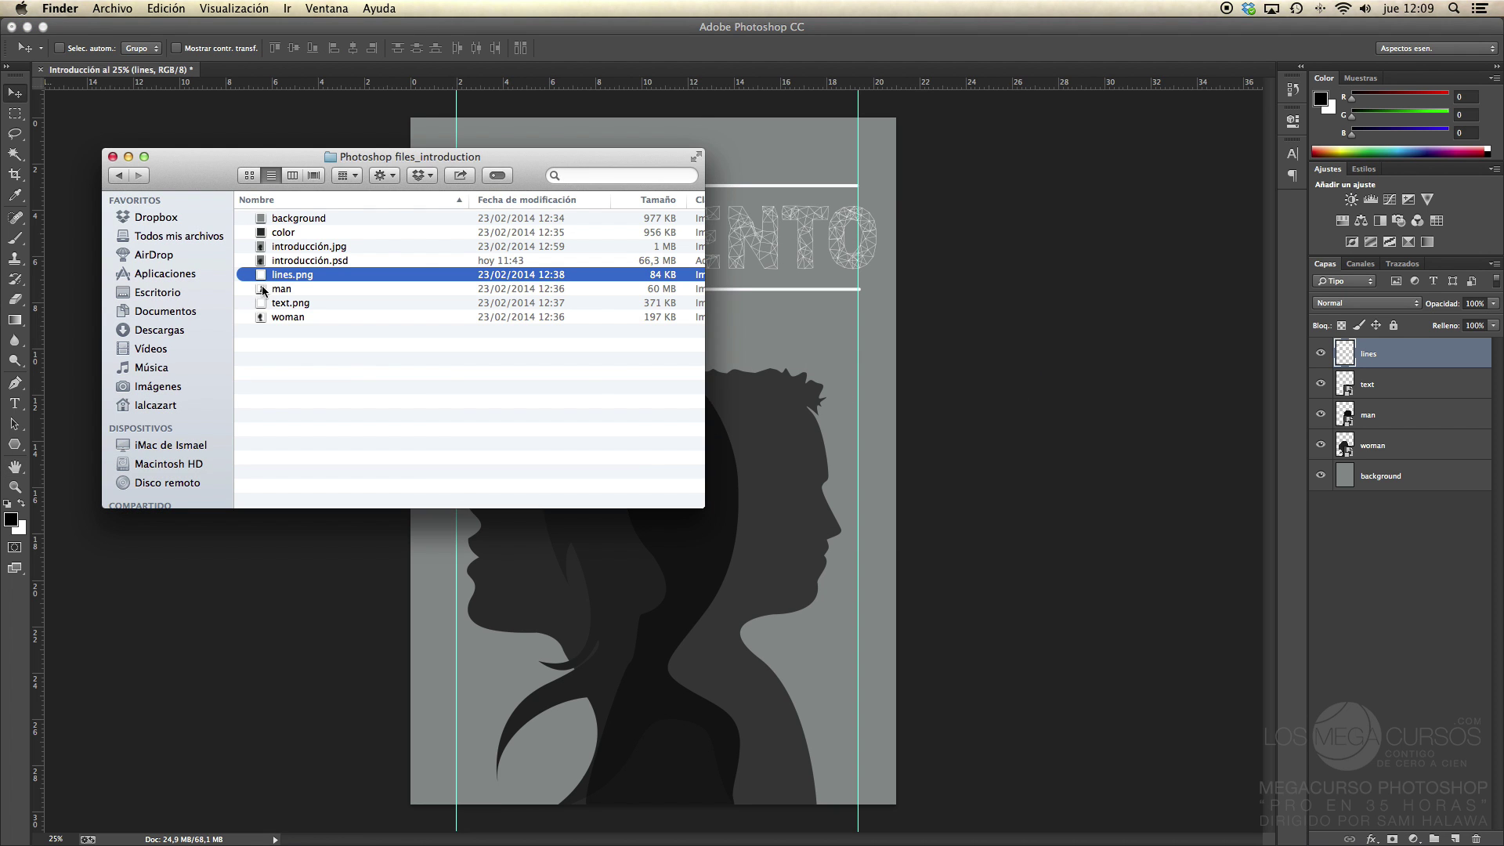
left_click(296, 249)
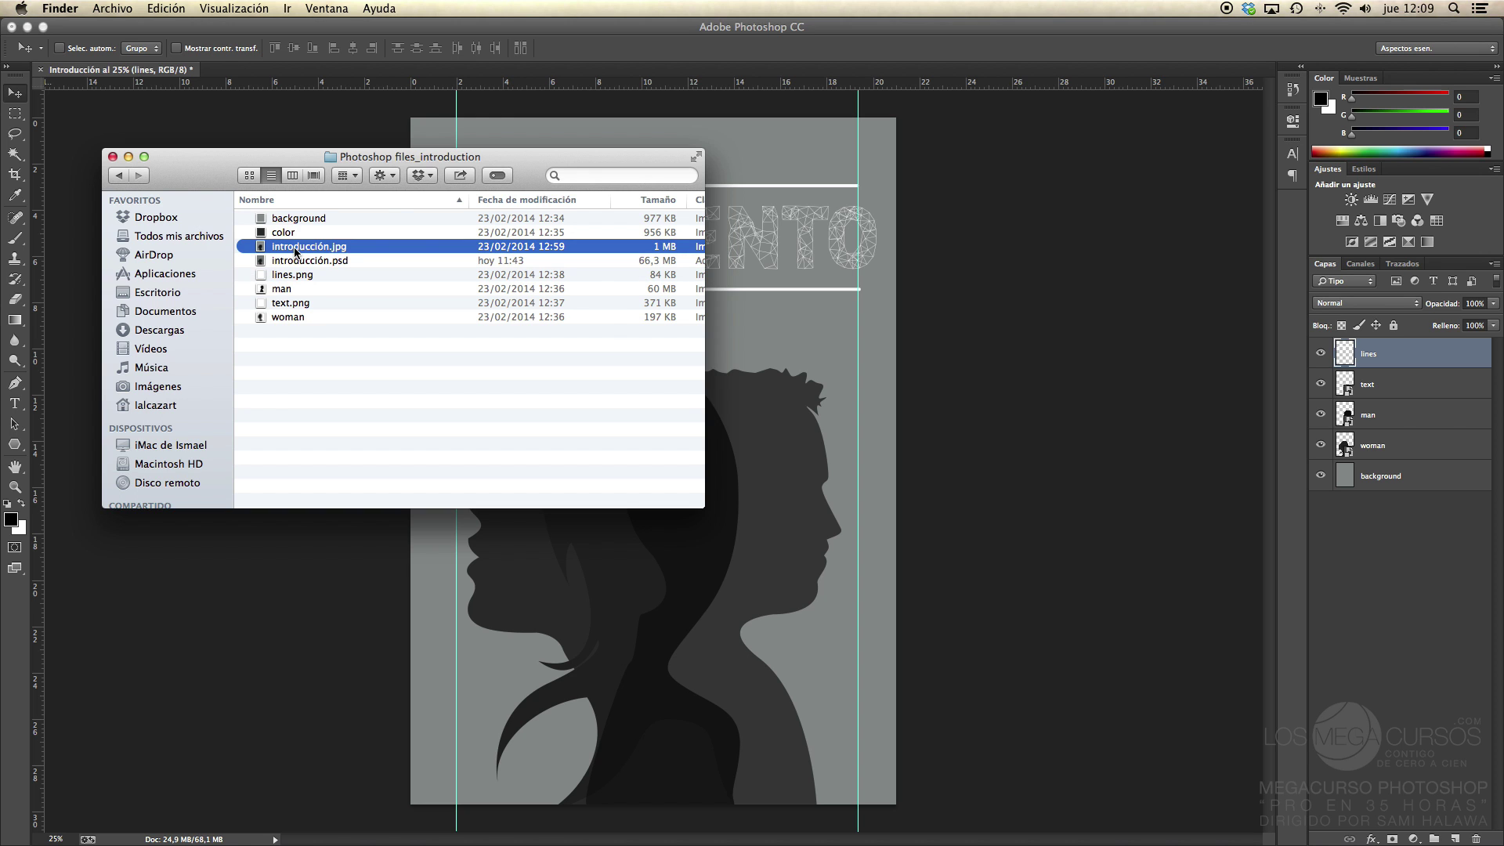
key("space")
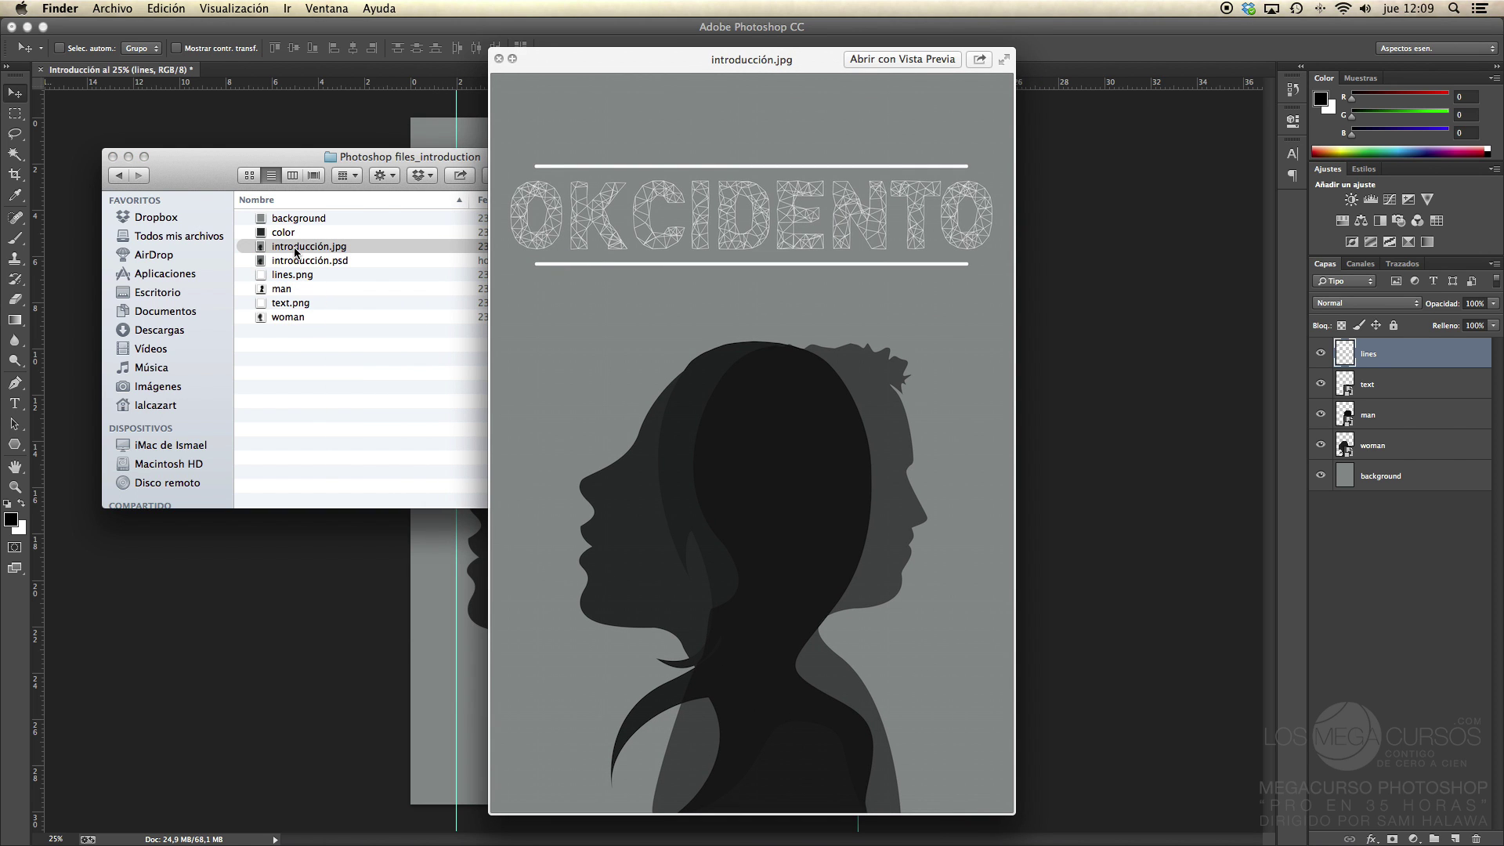
key("space")
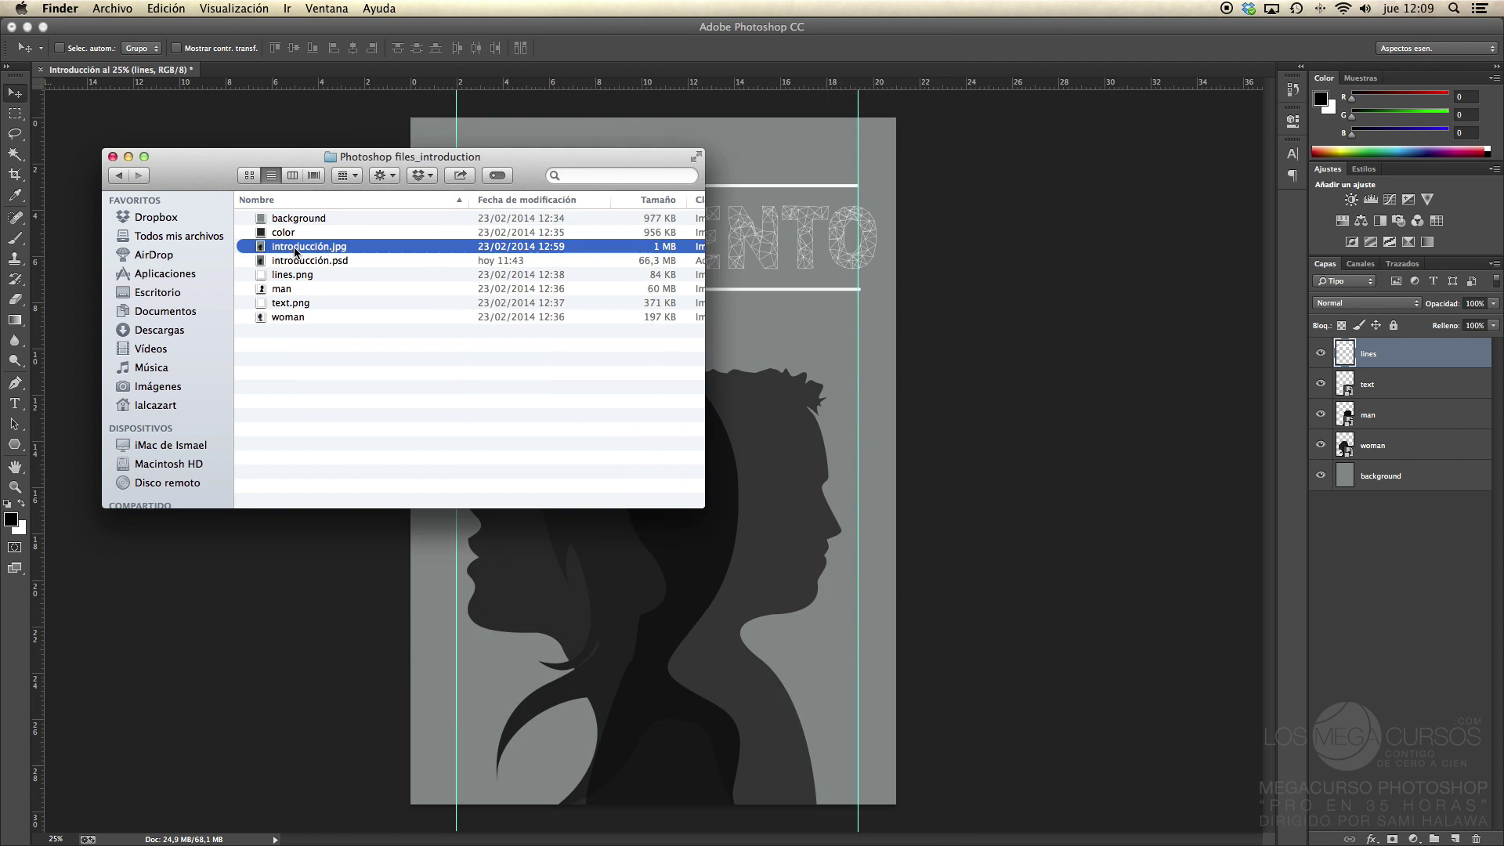
left_click(113, 157)
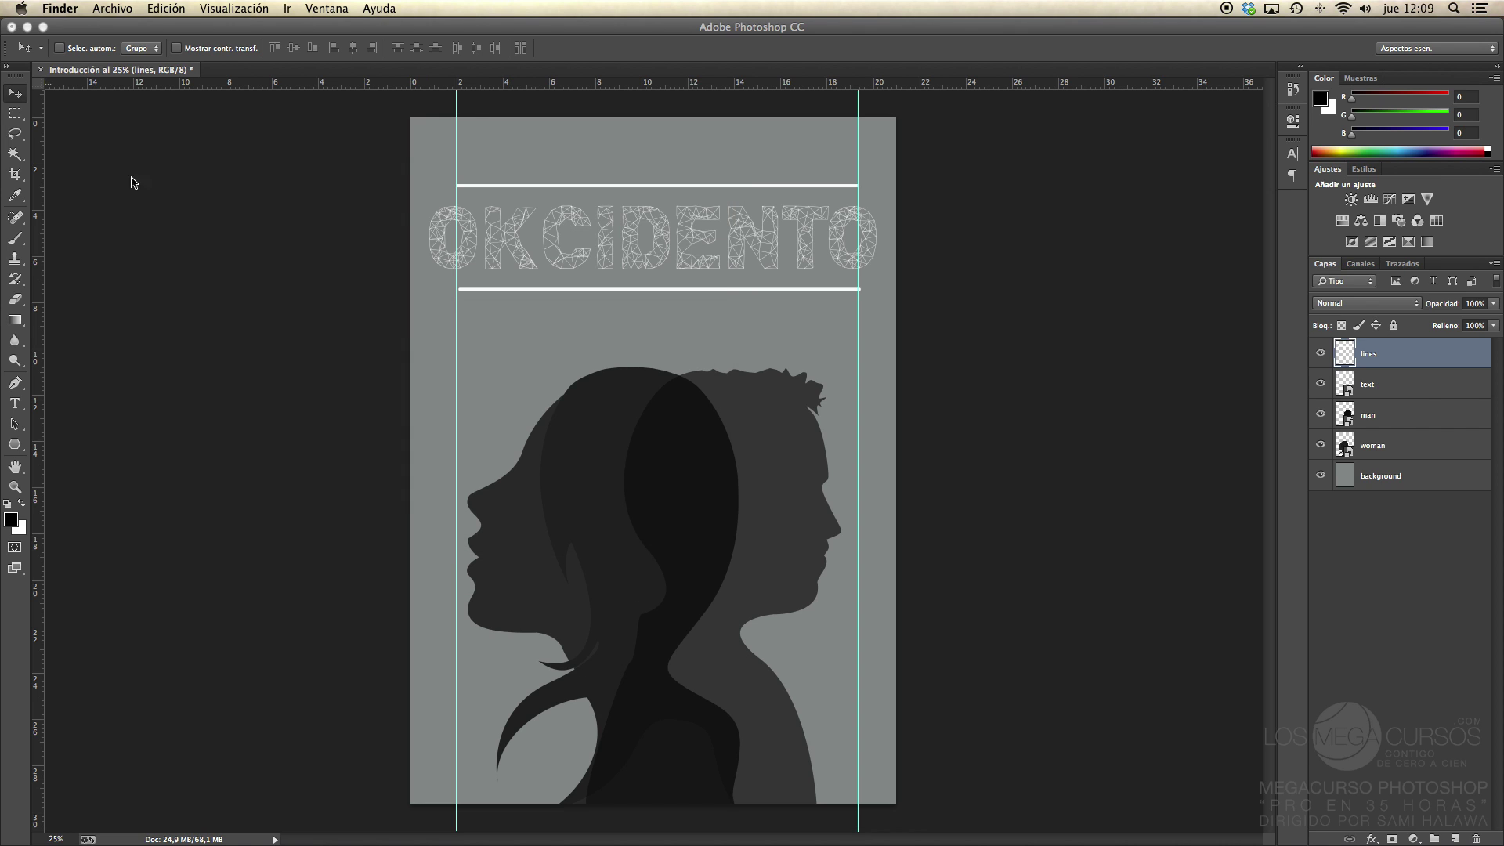